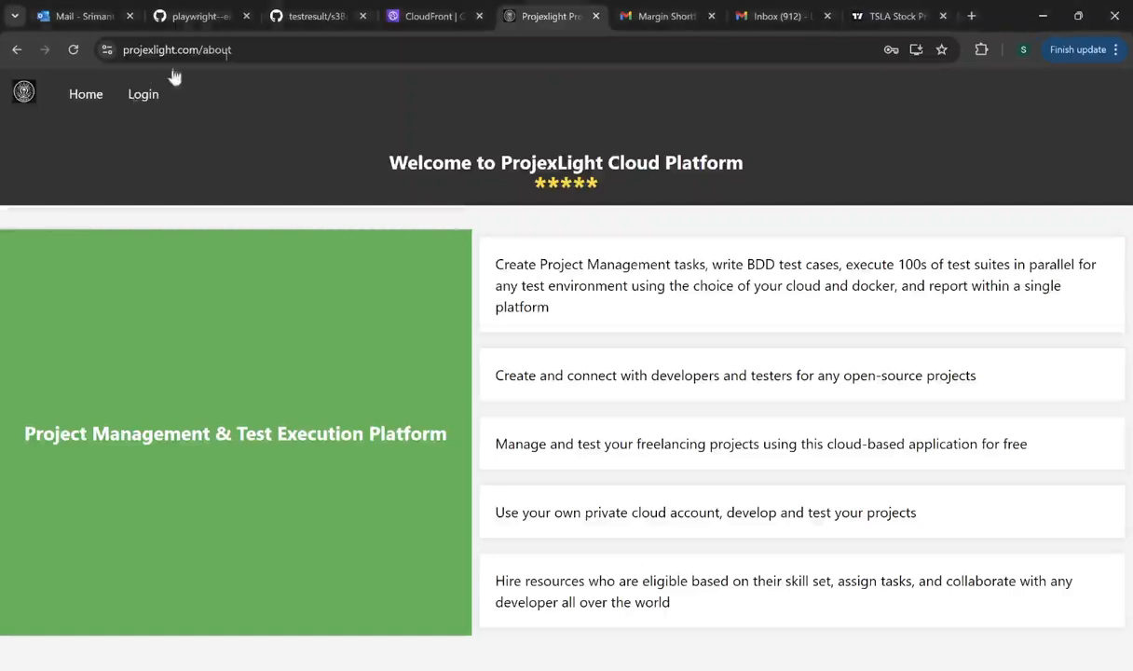
- Open ProjexLight's registration form and enter the user's first and last name
left_click(145, 97)
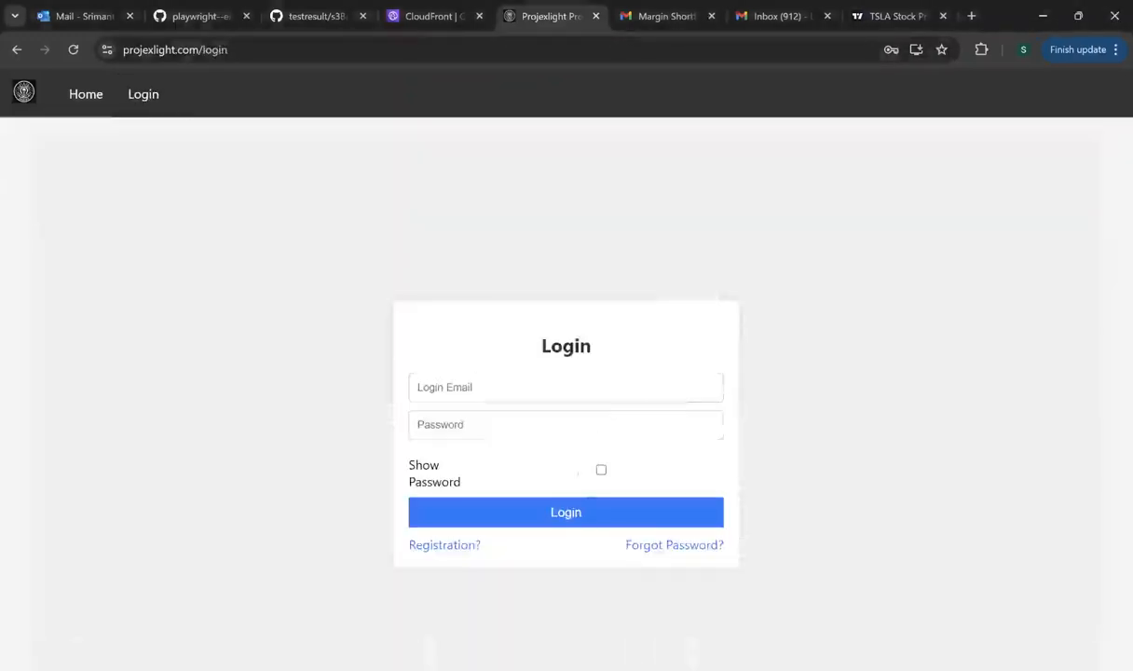
left_click(437, 548)
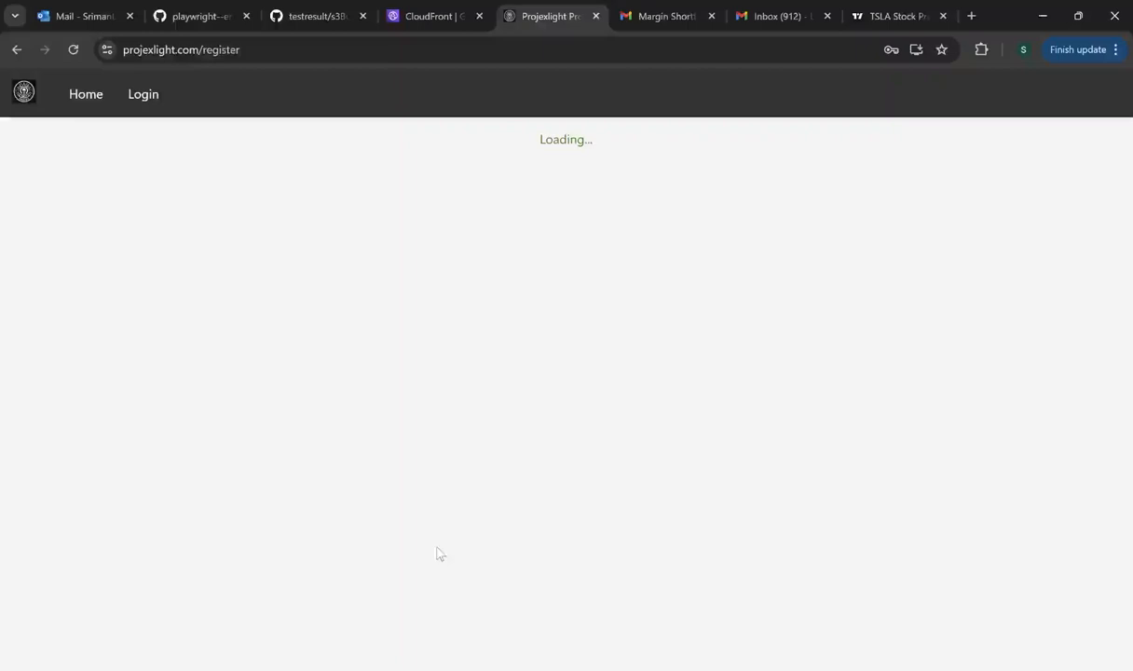
left_click(443, 226)
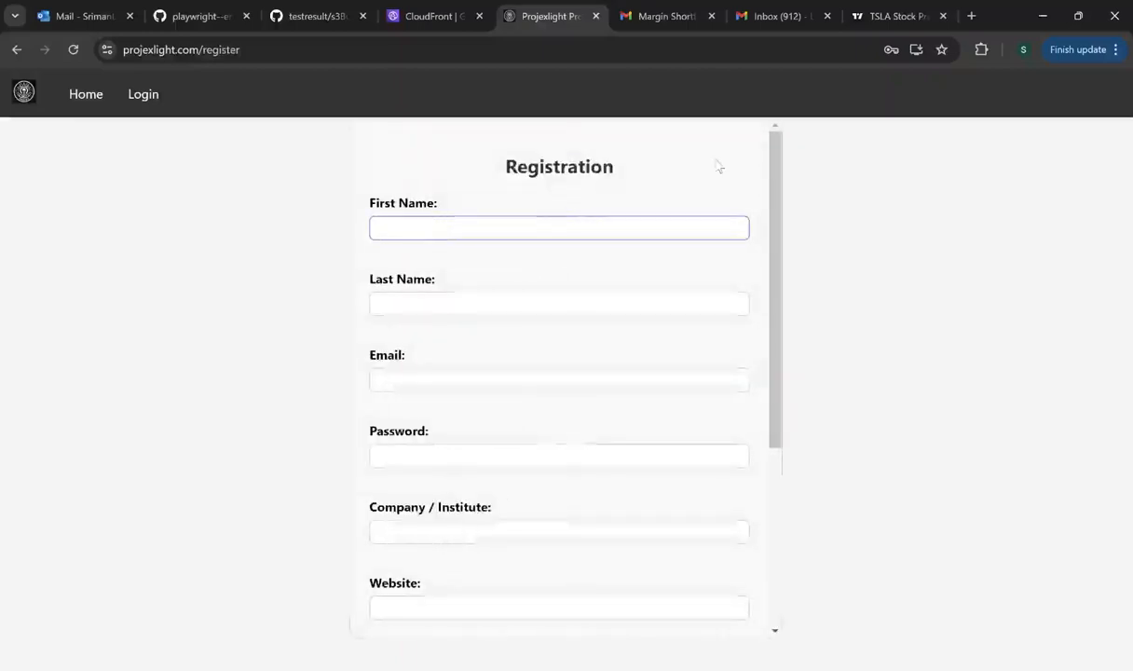
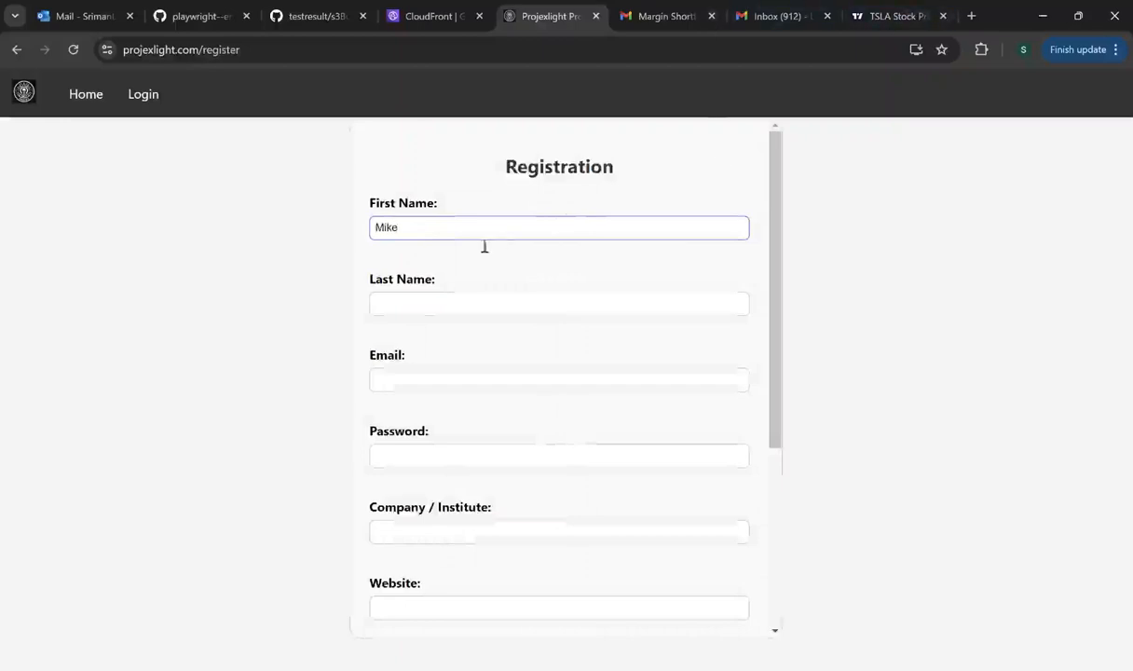
left_click(438, 311)
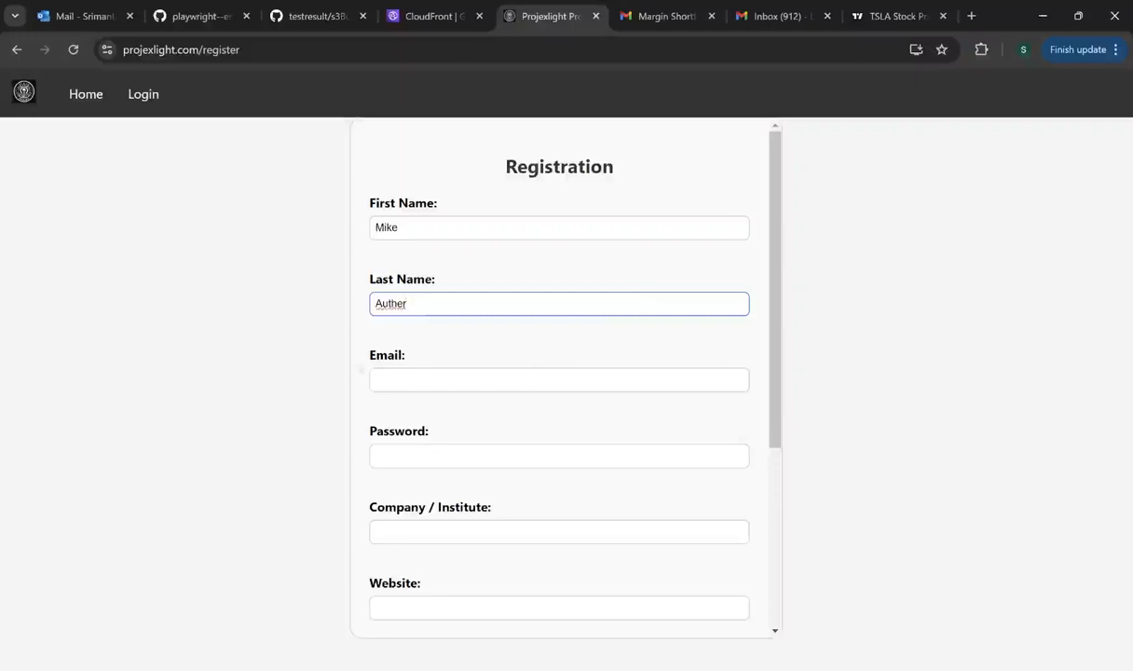
- Fill in the account e-mail from the suggestion and start entering a password
left_click(414, 382)
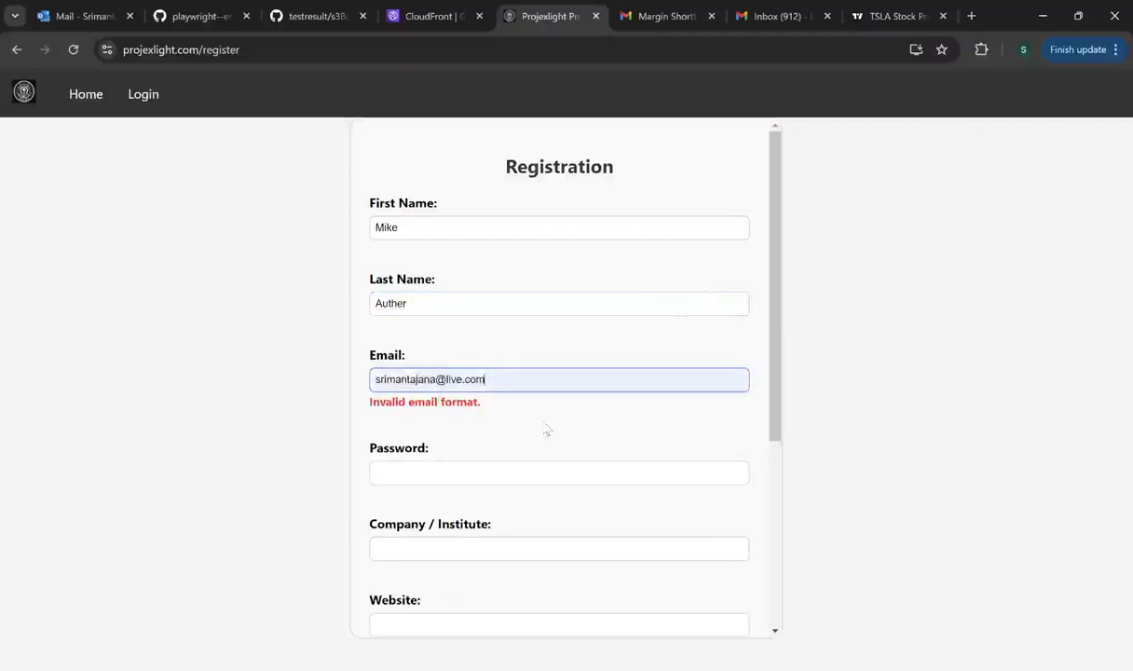
left_click(550, 427)
left_click(422, 457)
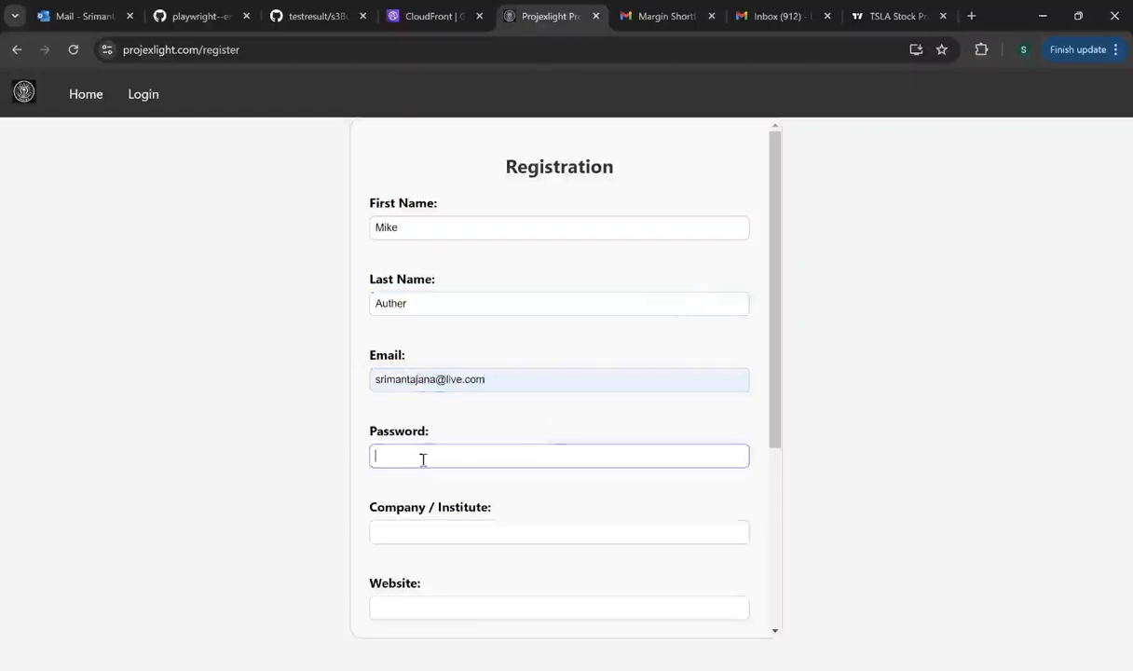
type("Mi••••••")
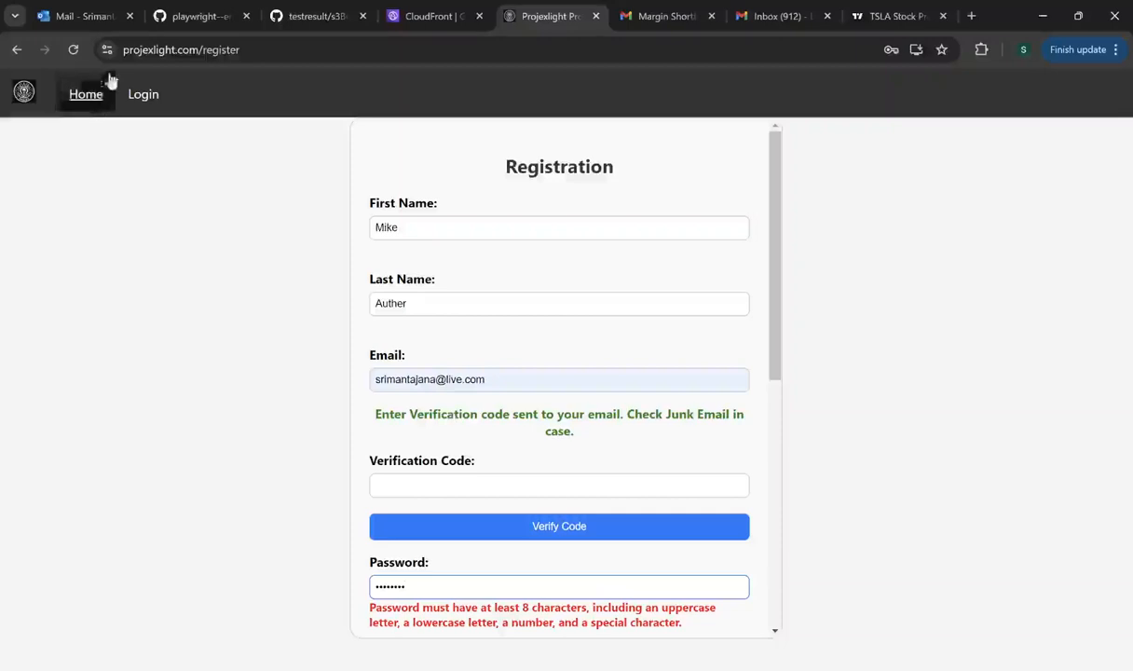
- Open the ProjexLight Email Verification Code message in Junk Email and select its code
left_click(83, 17)
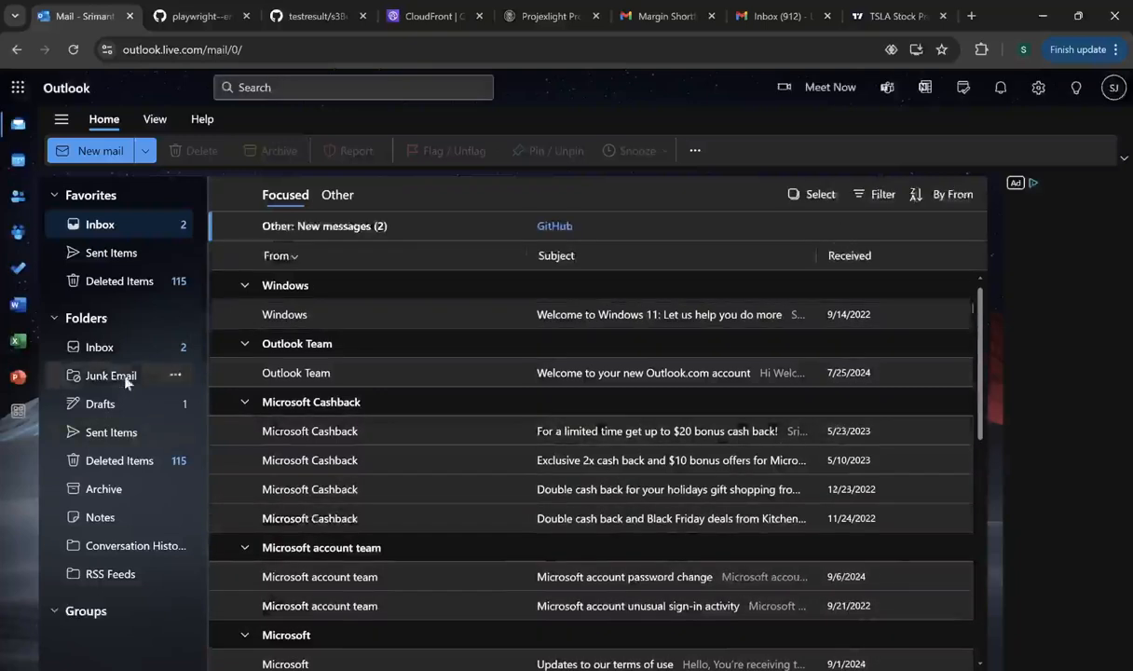
left_click(126, 379)
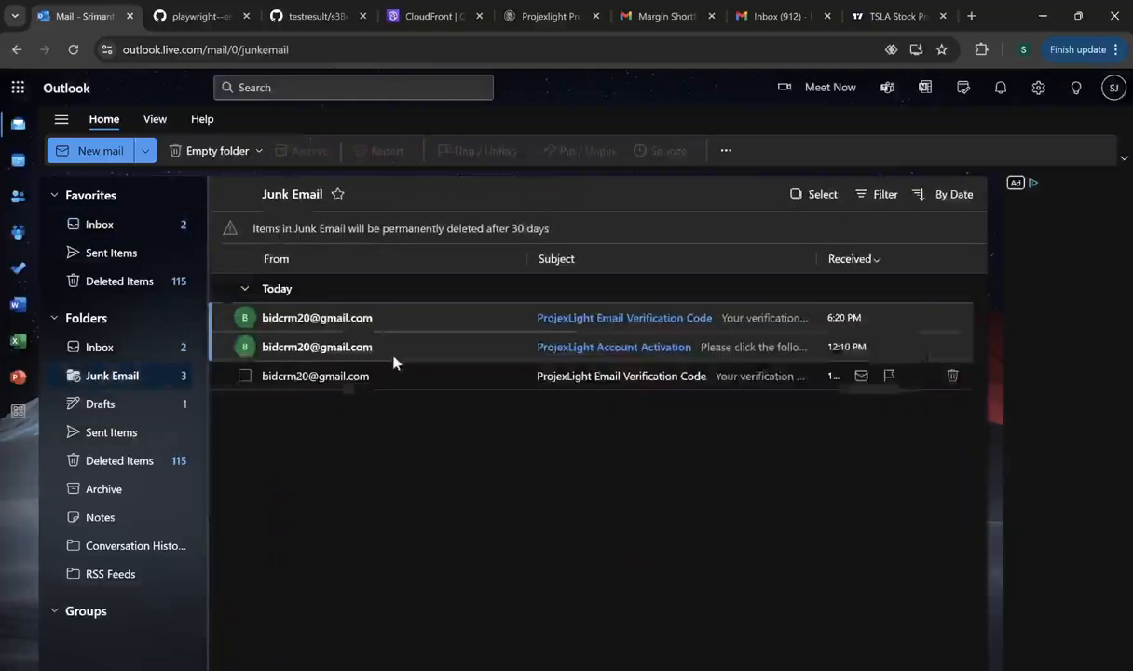
left_click(593, 320)
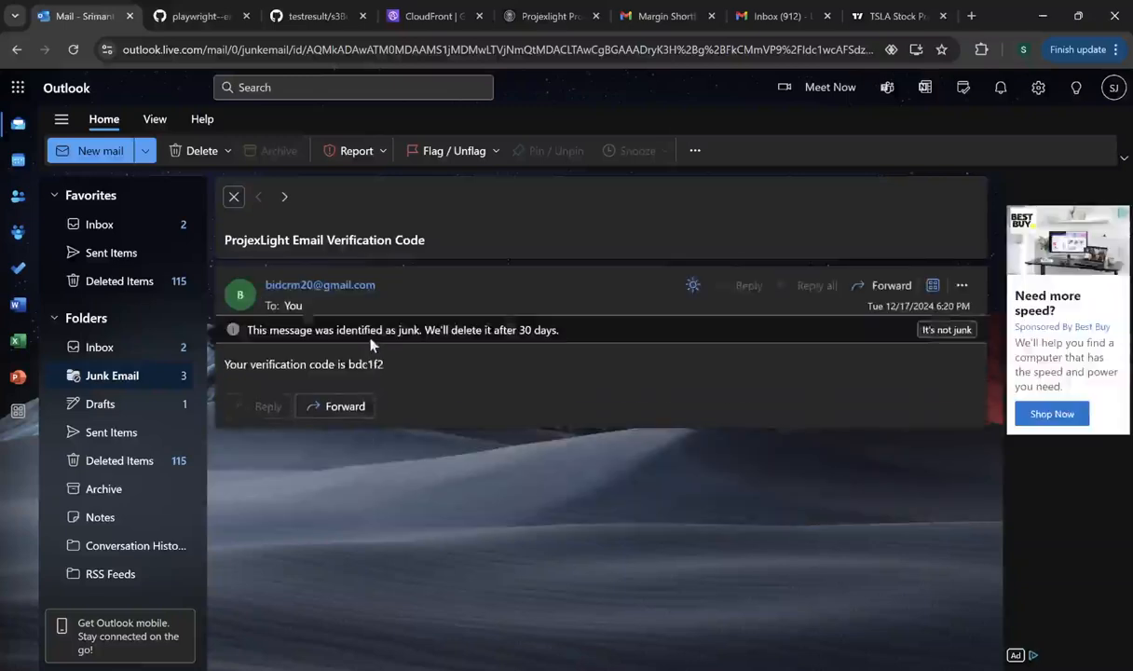
double_click(364, 365)
key("ctrl+c")
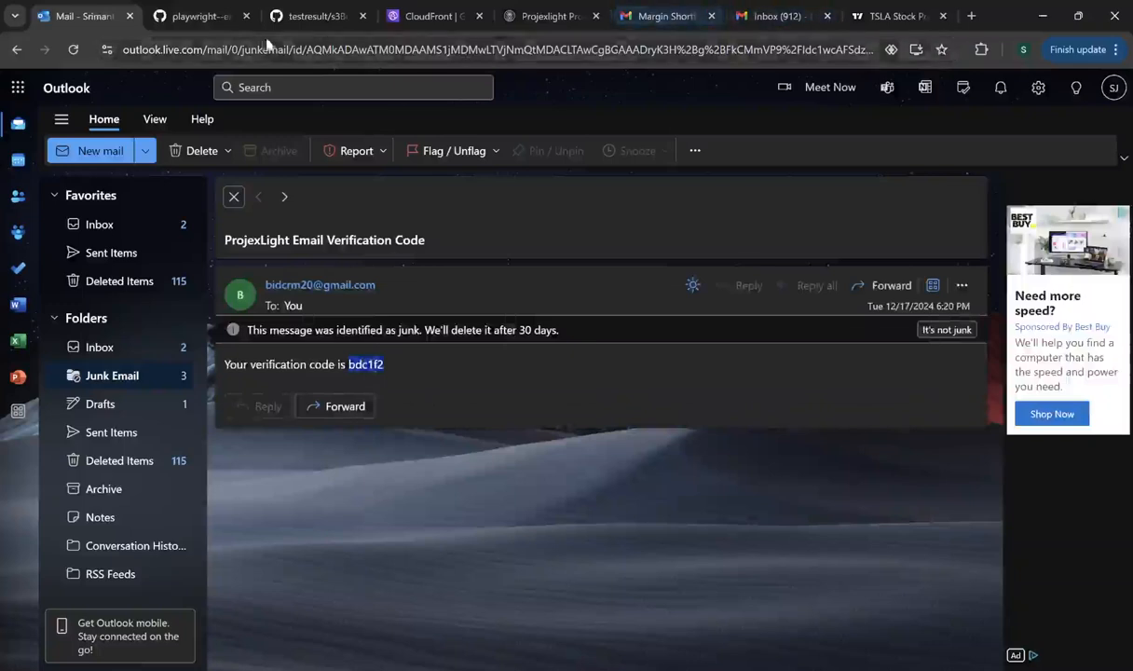
- Paste the emailed code into Verification Code and verify the email
left_click(524, 16)
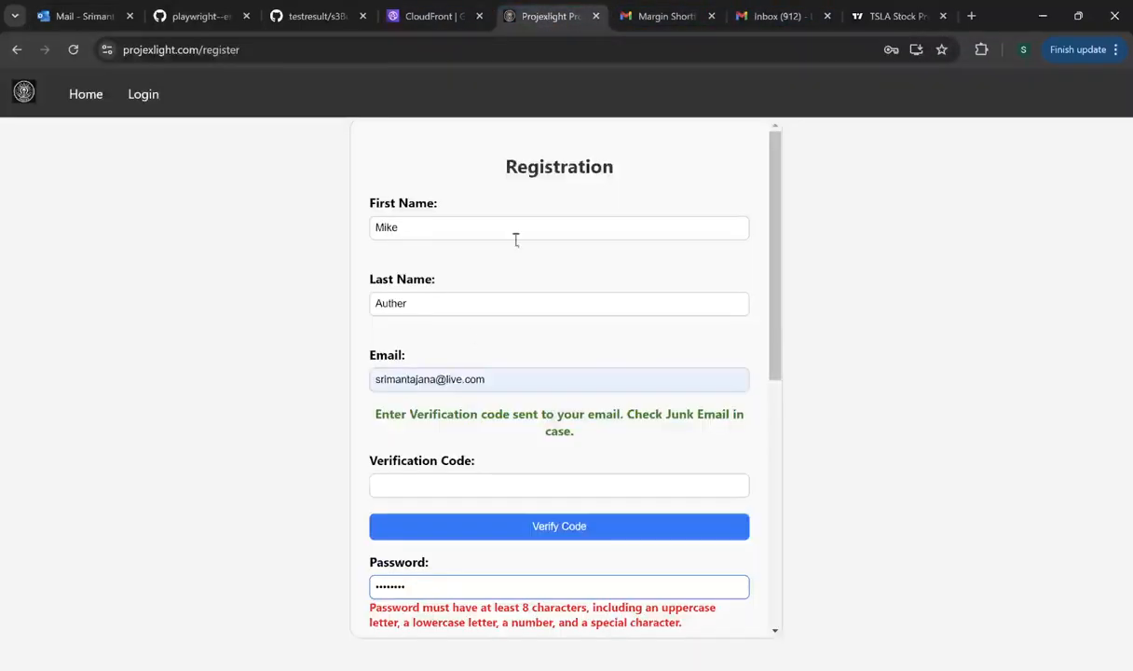
left_click(401, 480)
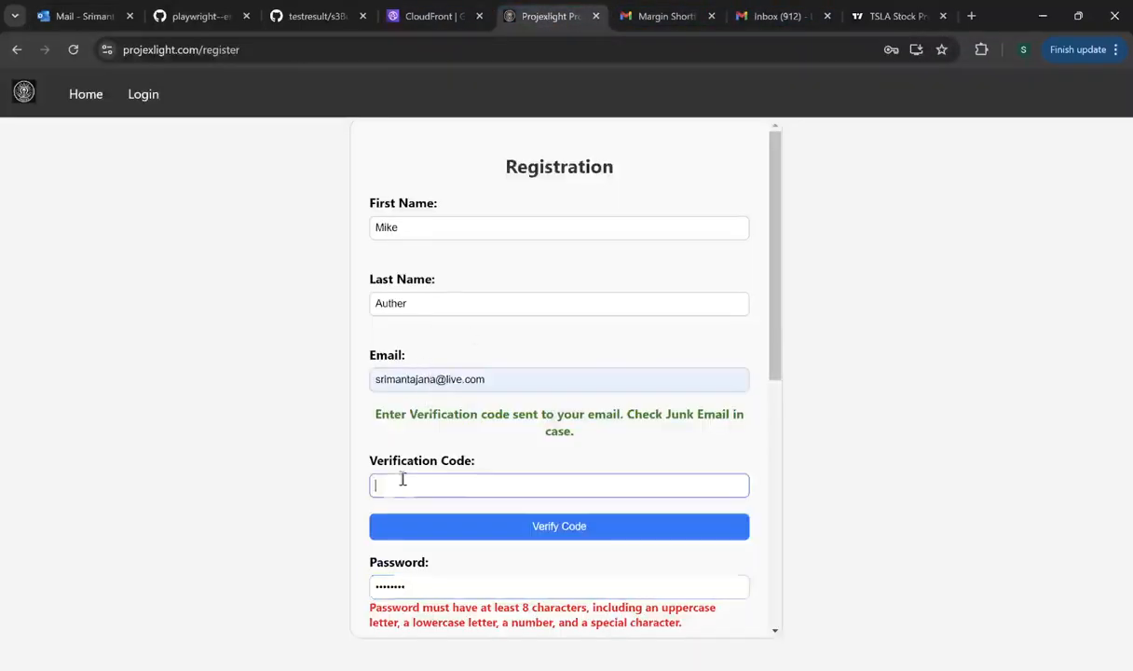
key("ctrl+v")
left_click(539, 528)
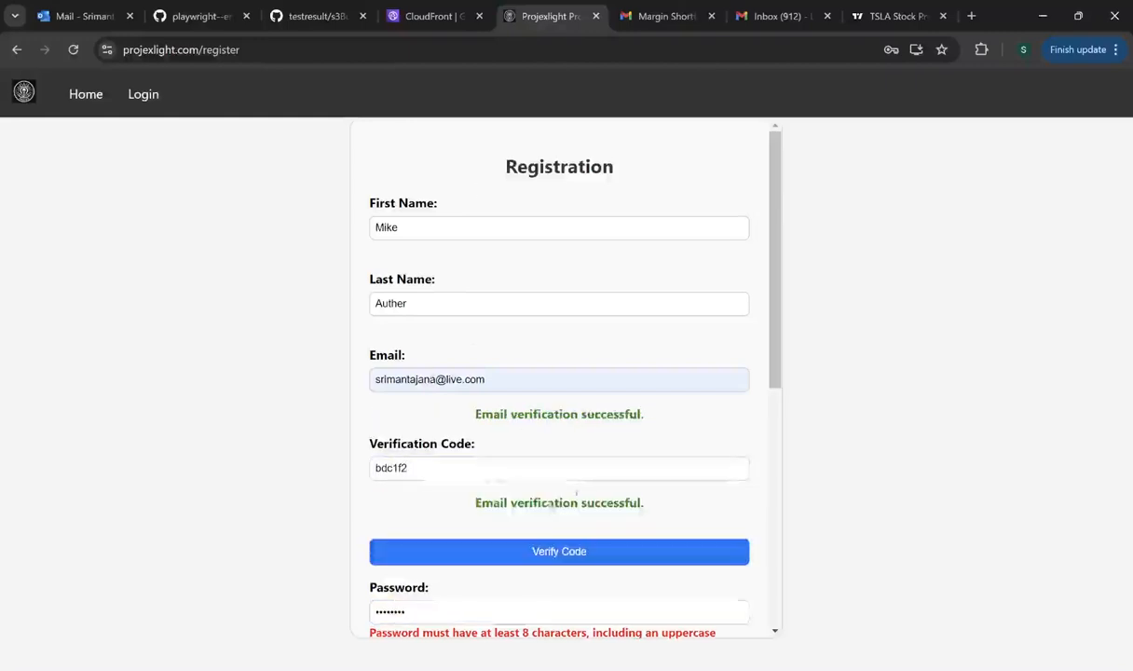
- Clear the Password field and enter a new password
scroll(589, 491, "down", 2)
double_click(419, 453)
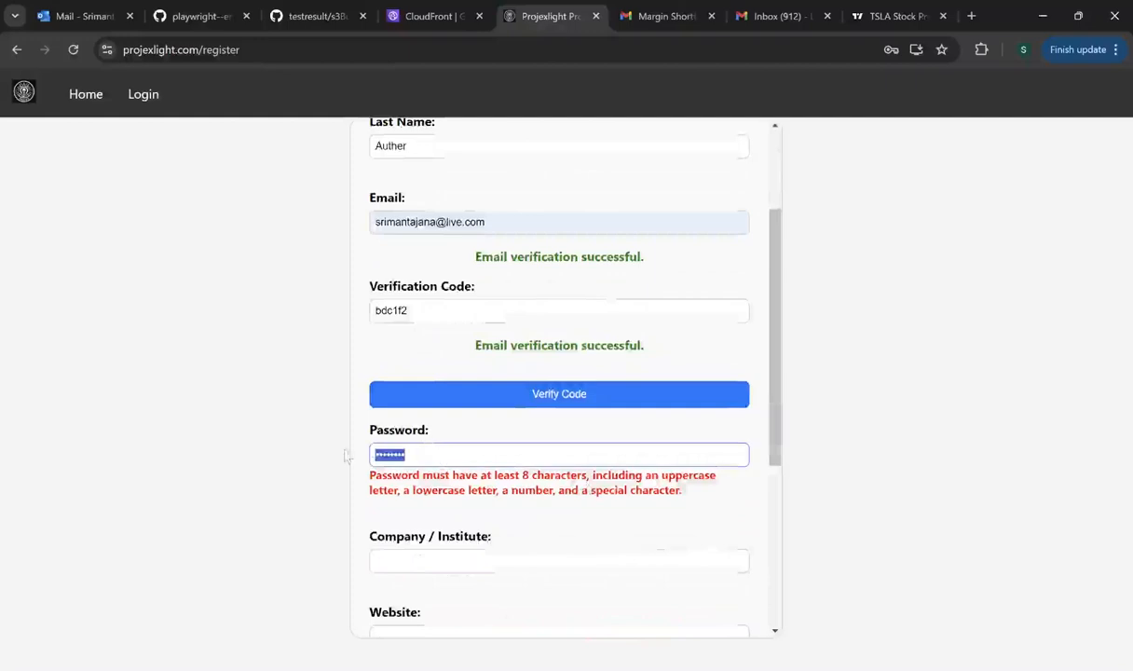
type("•••••••")
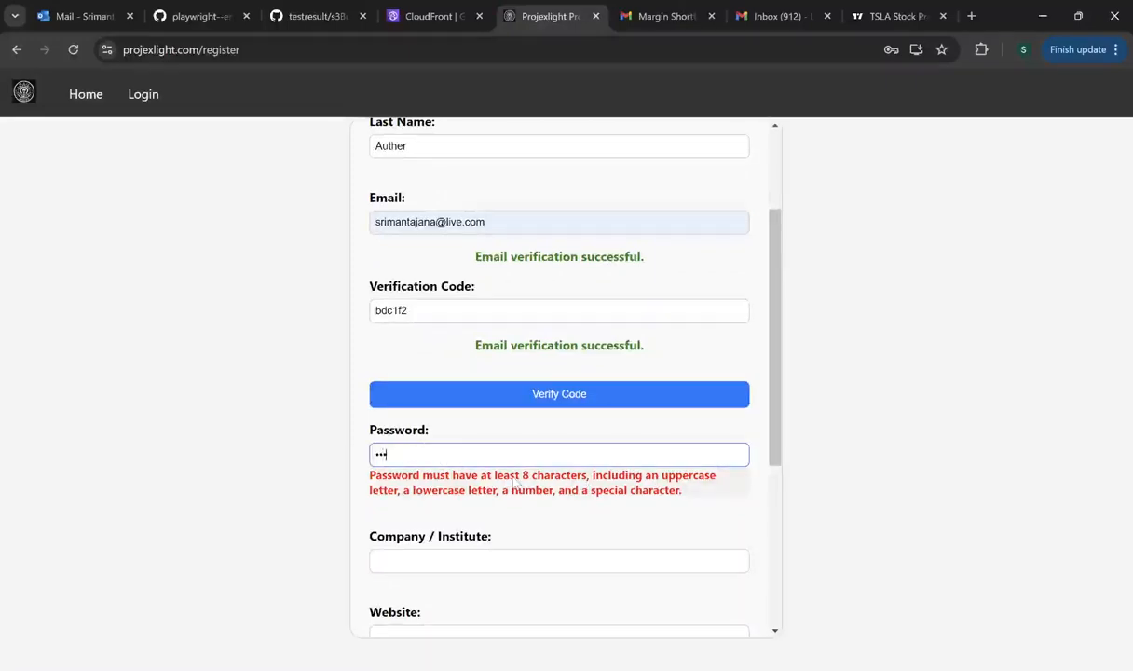
type("••••")
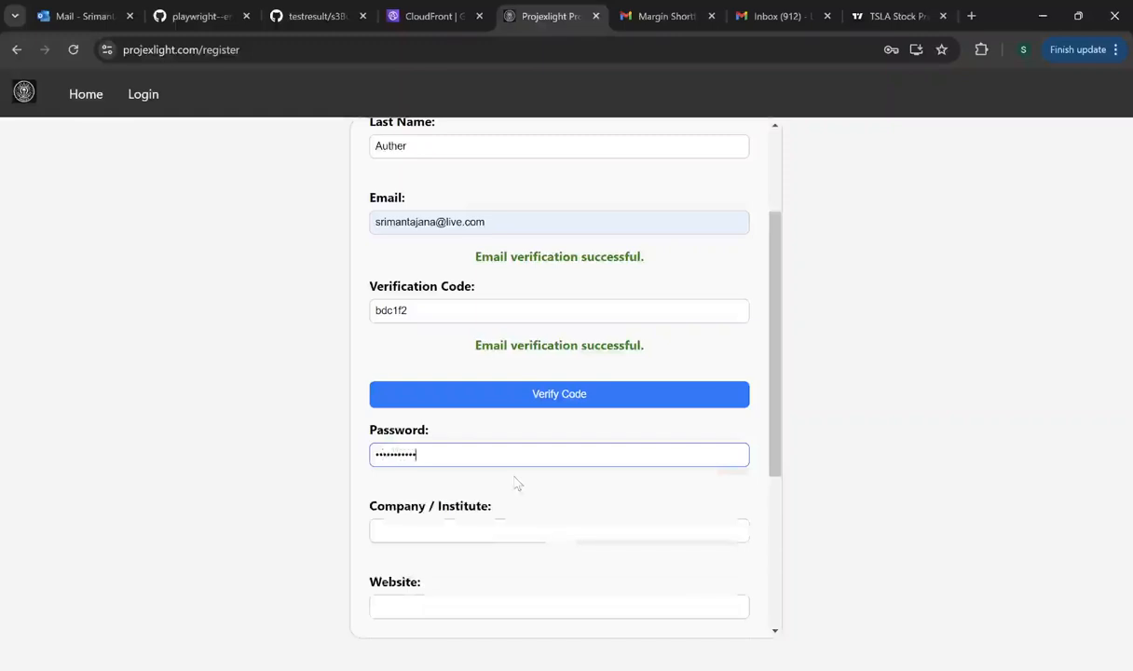
type("•")
key("BackSpace")
key("BackSpace")
key("BackSpace")
key("BackSpace")
key("BackSpace")
key("BackSpace")
key("BackSpace")
key("BackSpace")
key("BackSpace")
key("BackSpace")
key("BackSpace")
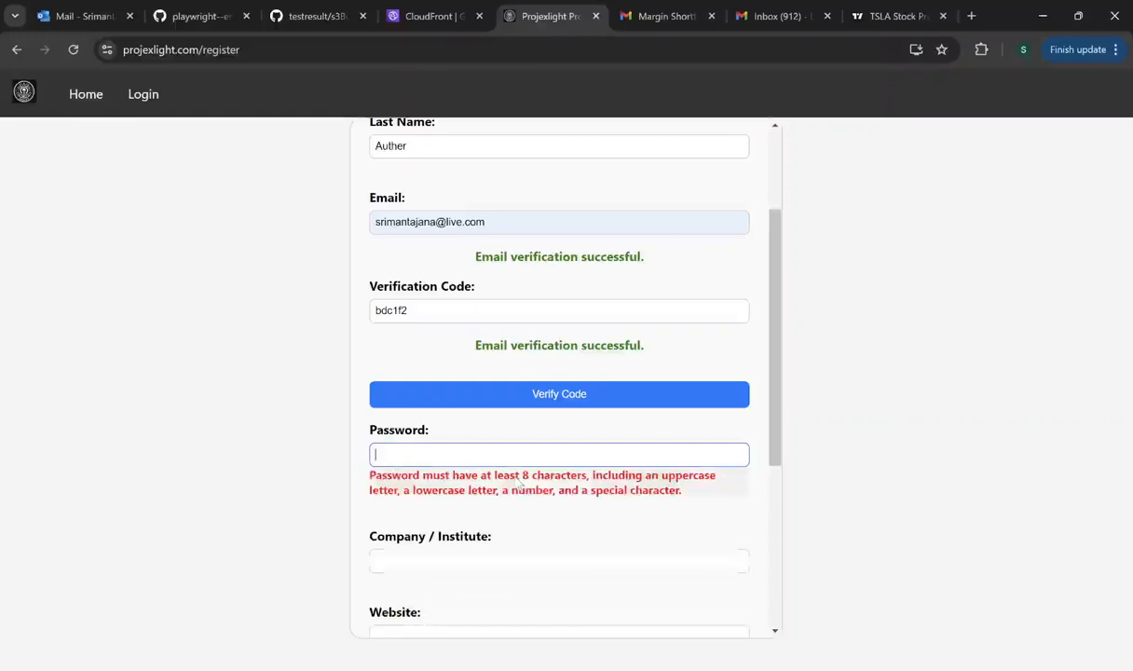
type("•••••")
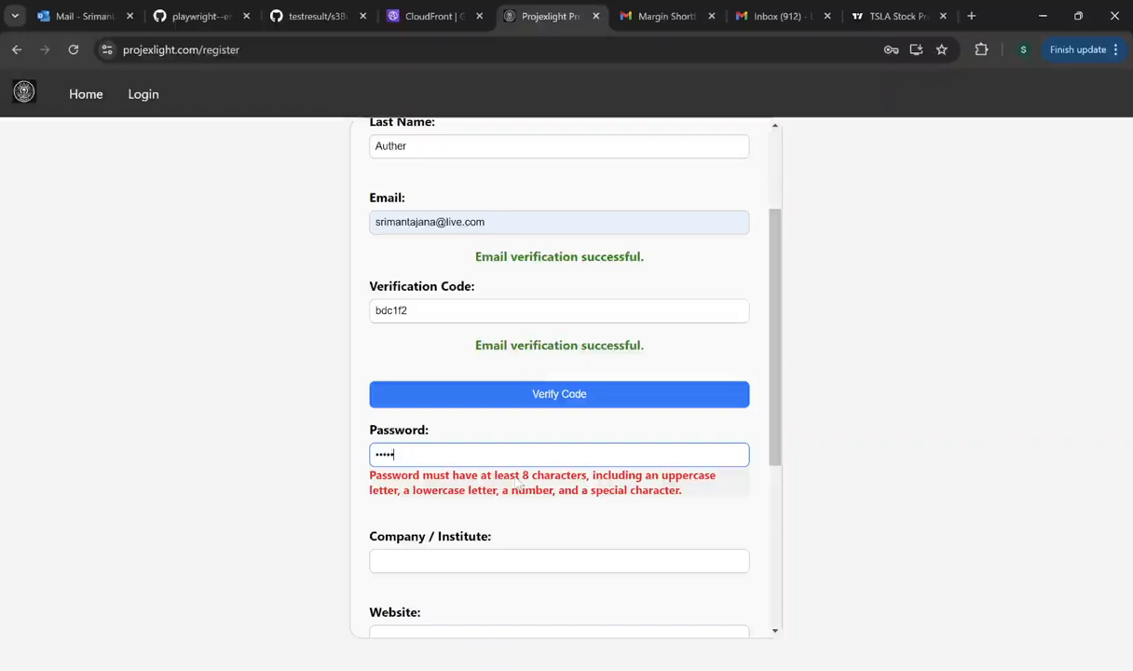
type("••••••")
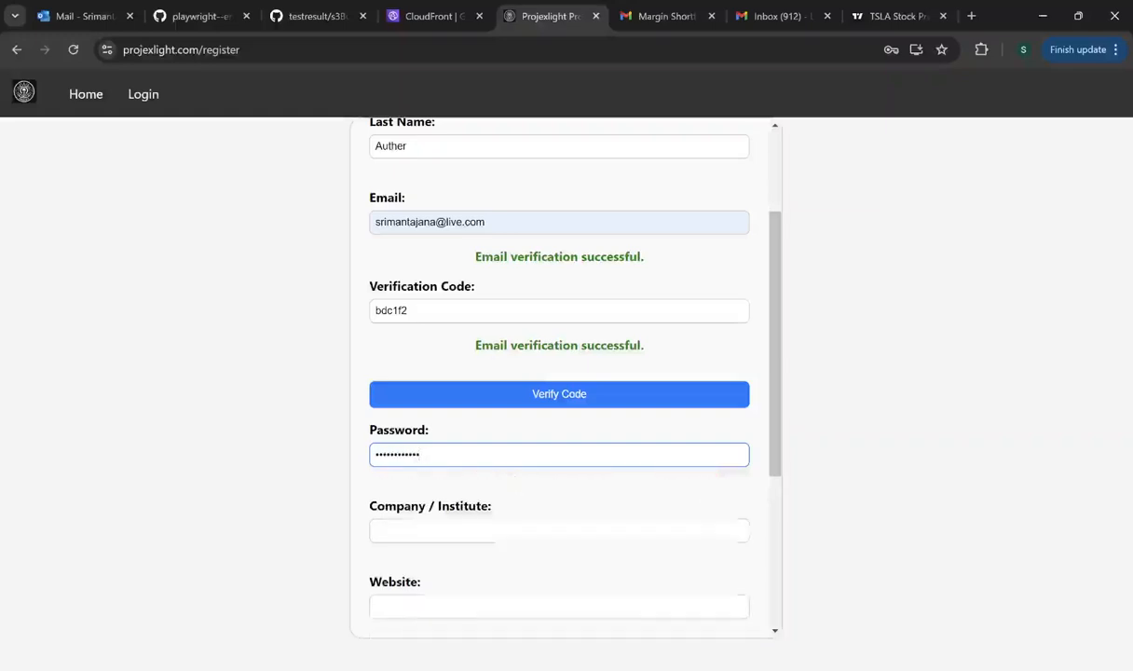
- Fill in company BIDCRM, the website and the phone number from suggestions
left_click(456, 527)
left_click(460, 549)
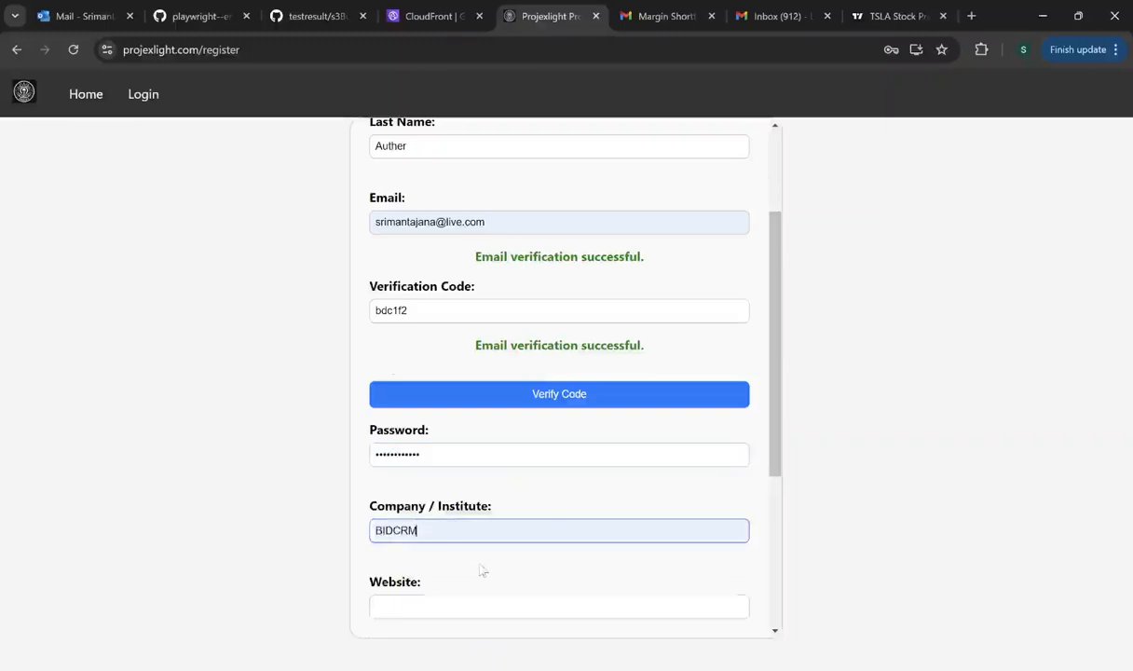
scroll(459, 553, "down", 2)
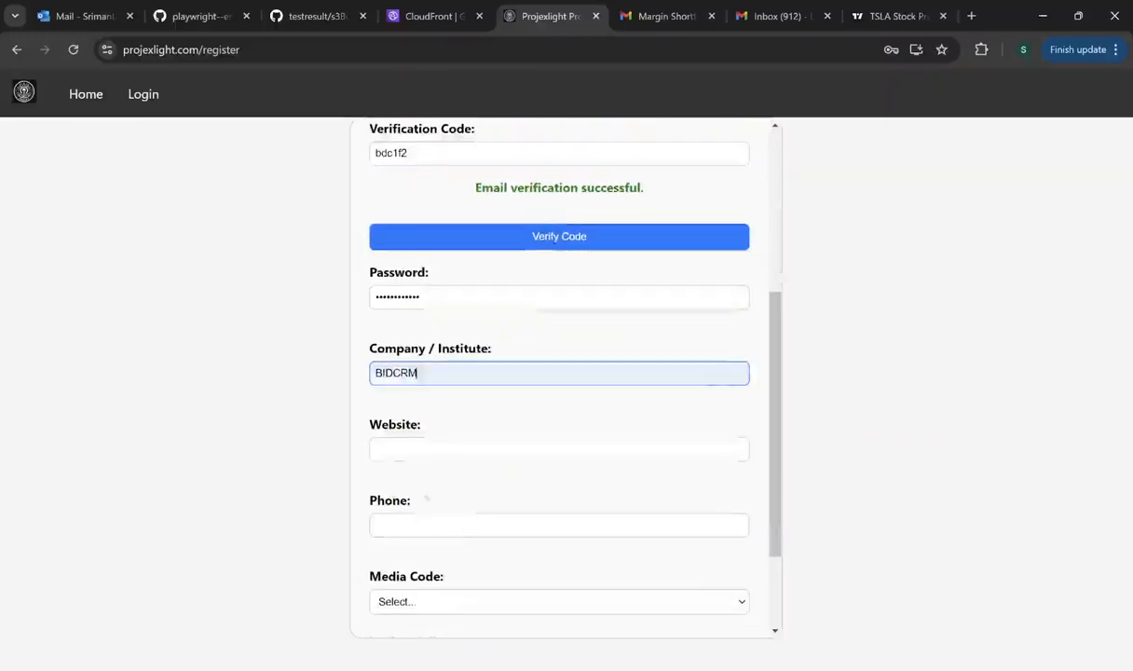
left_click(397, 454)
left_click(492, 498)
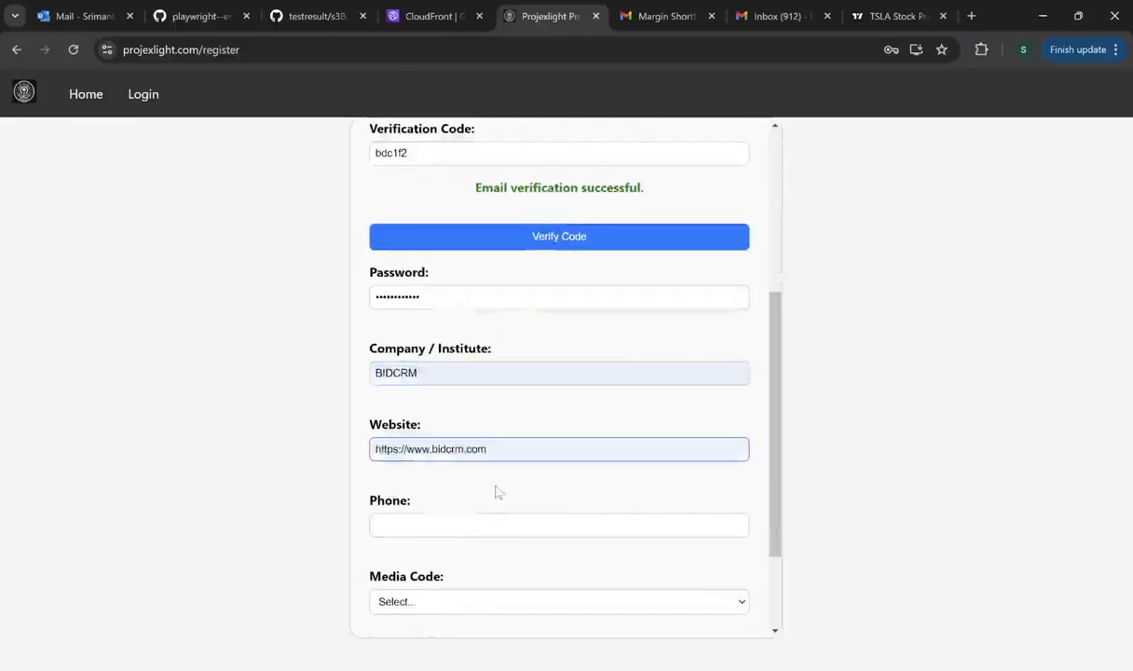
left_click(407, 527)
left_click(451, 557)
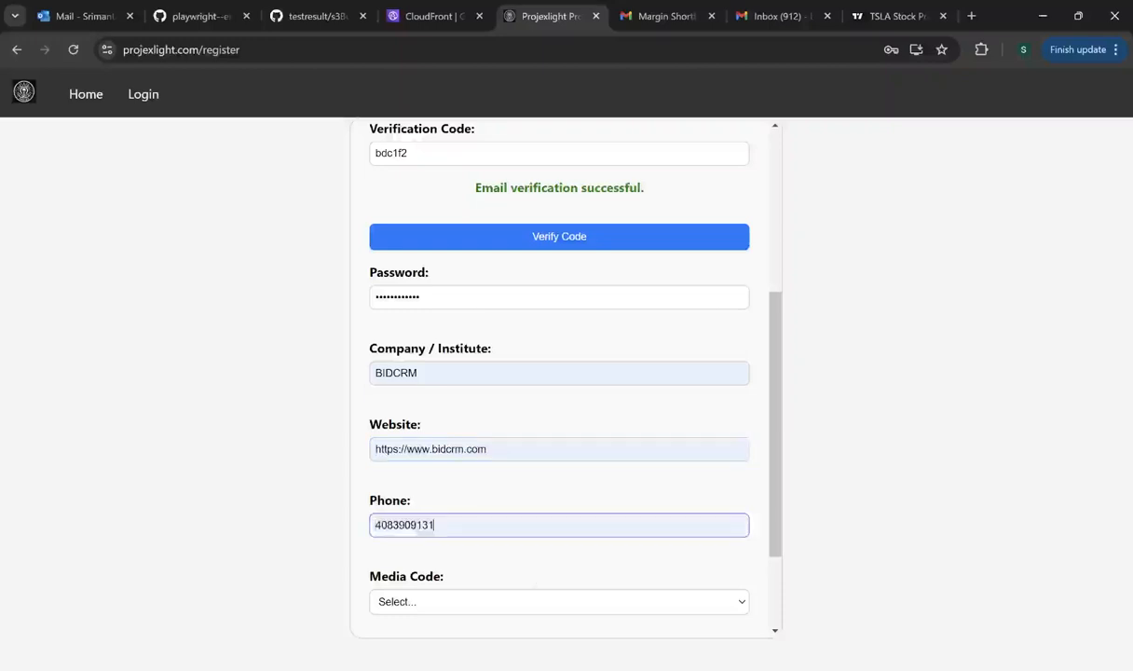
scroll(448, 554, "down", 2)
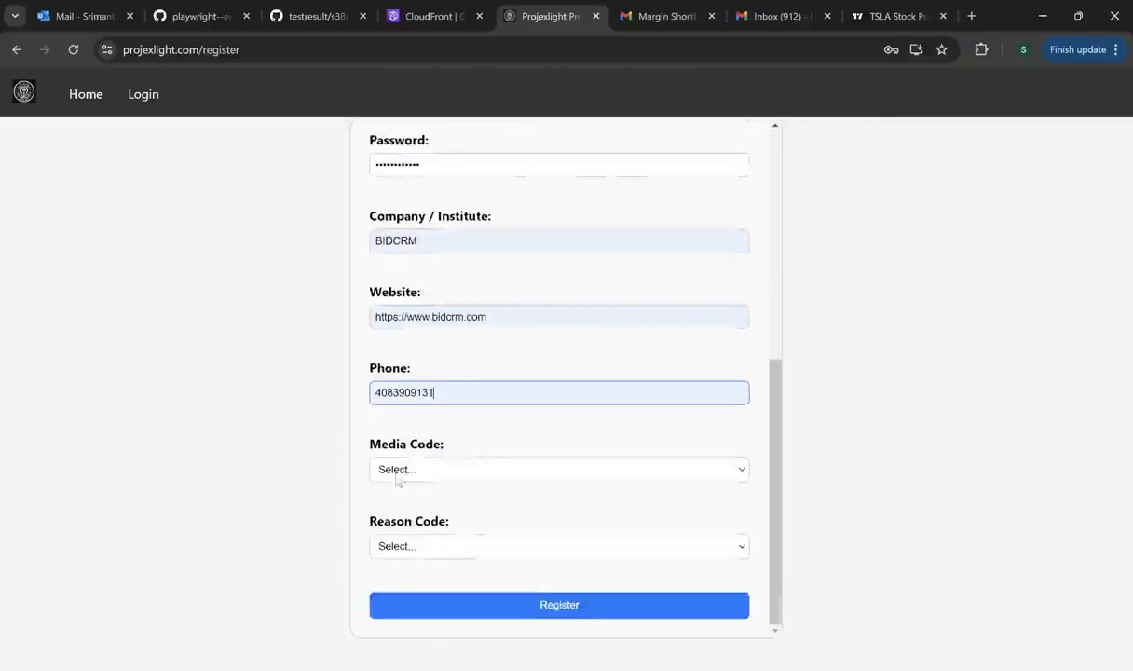
- Set Media Code to Google Search and Reason Code to Startup, then submit the registration
left_click(407, 449)
key("Down")
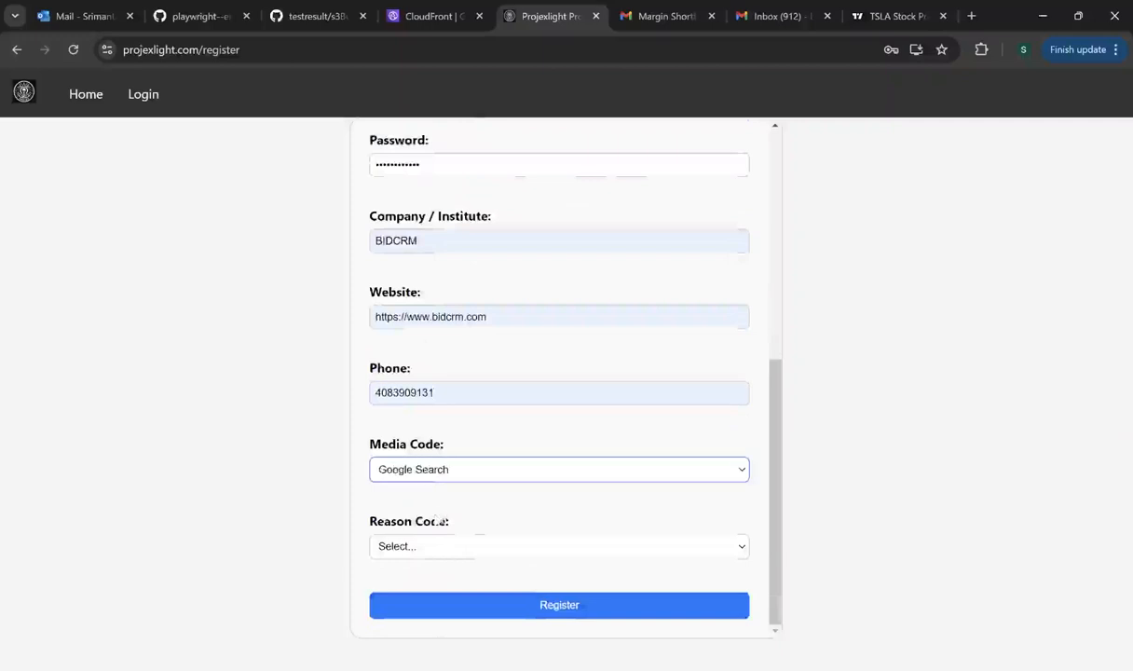
key("Tab")
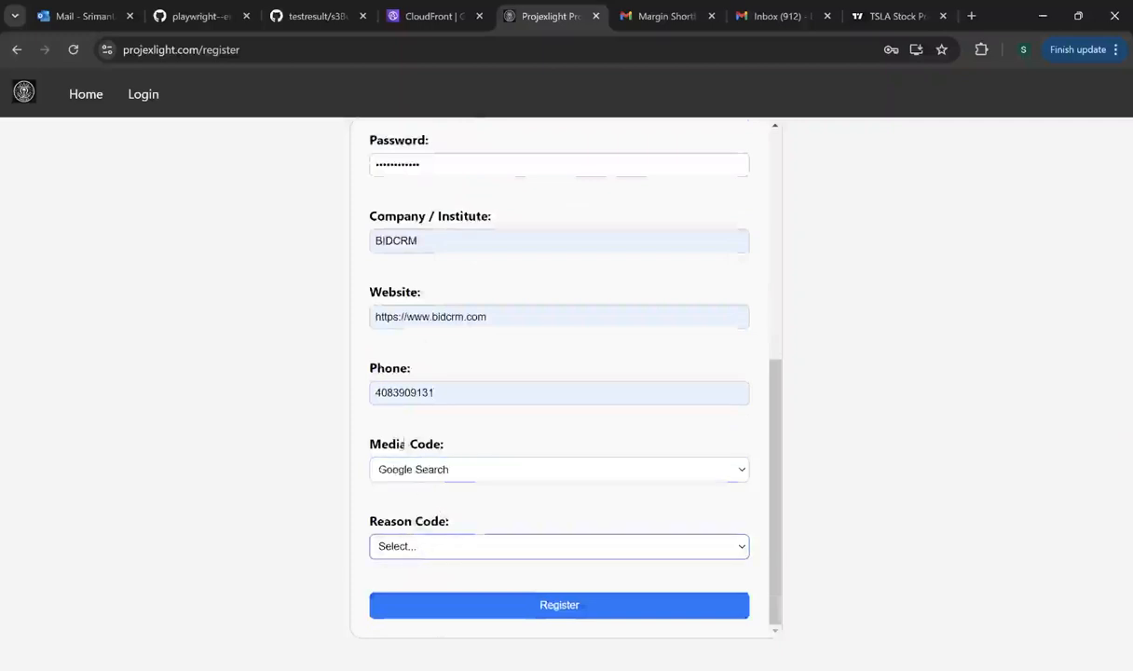
key("Down")
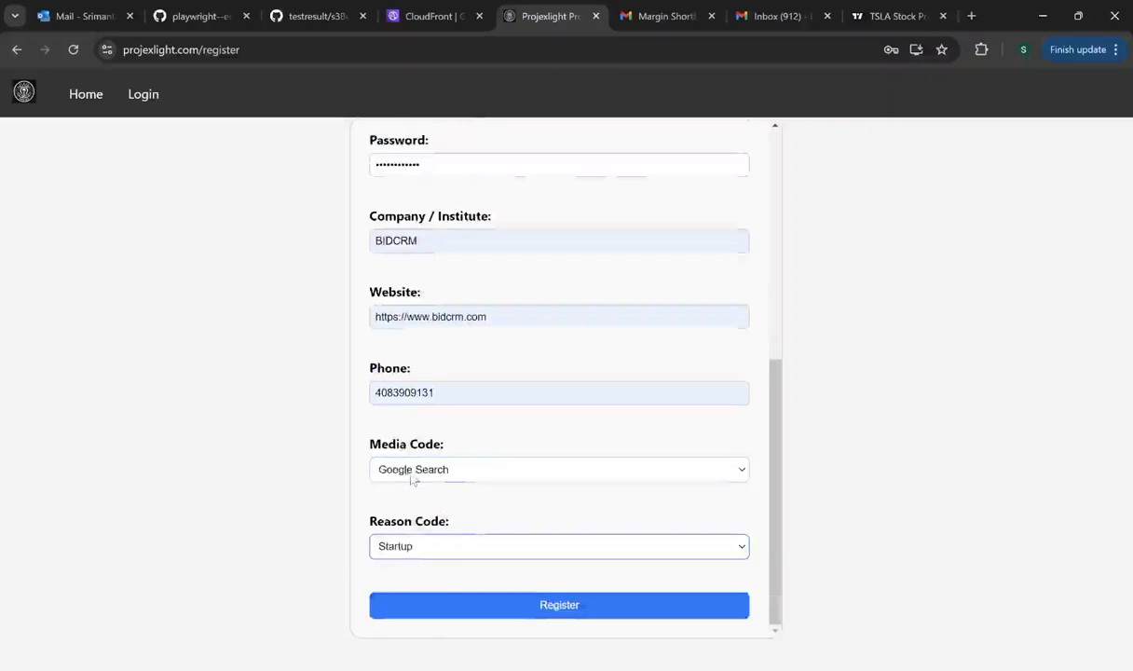
left_click(564, 613)
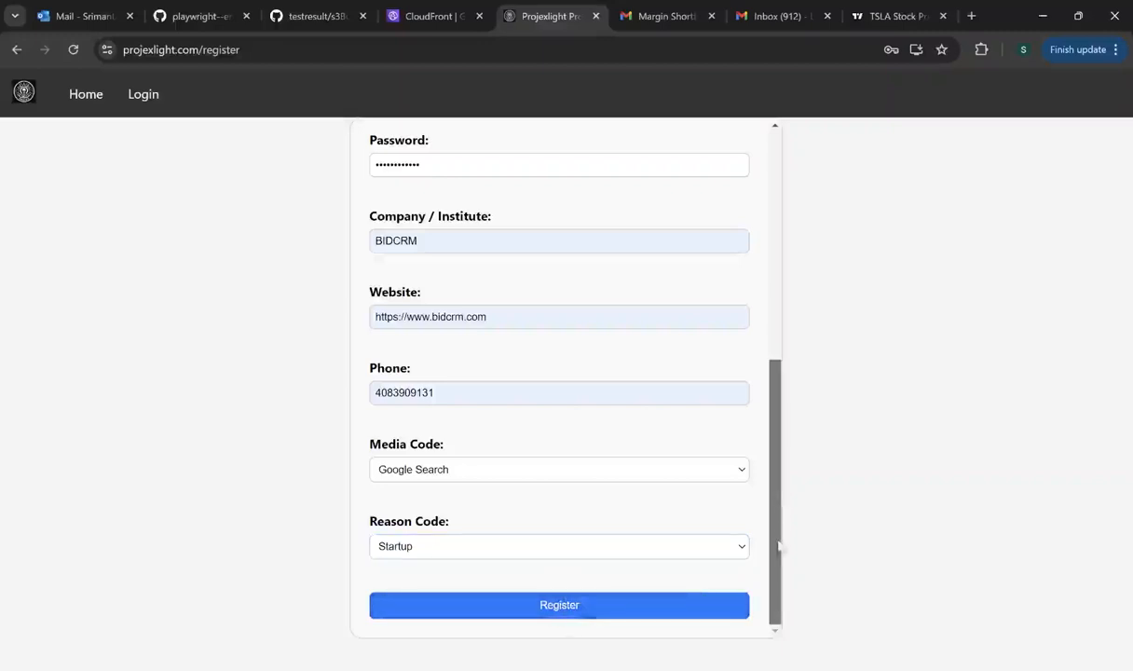
scroll(781, 528, "down", 1)
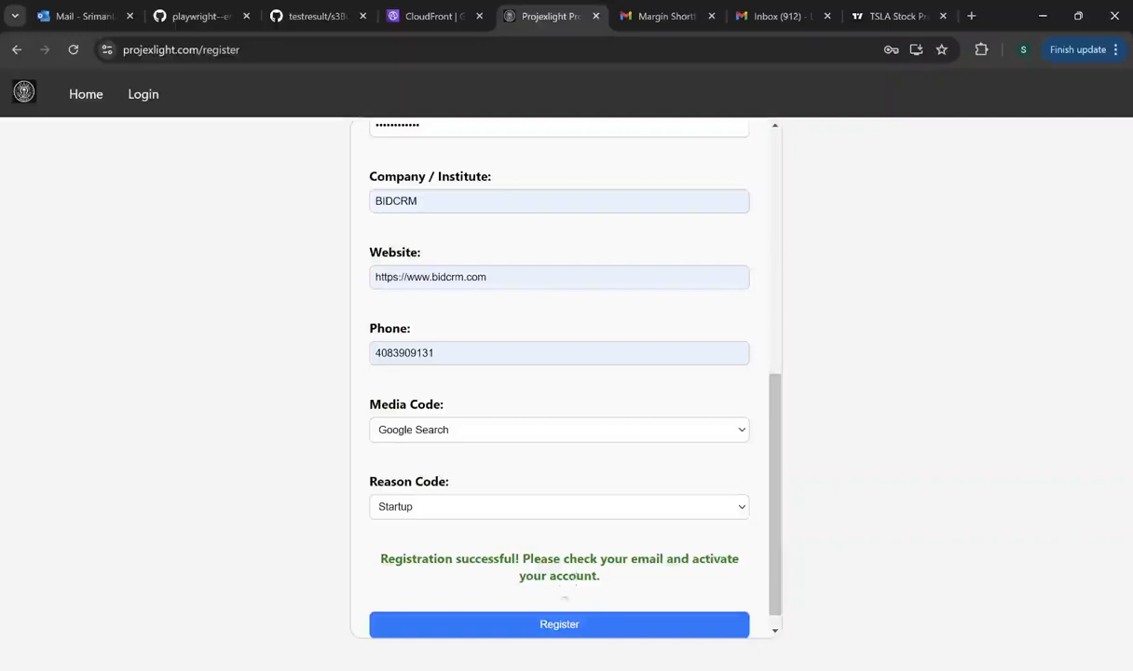
- Open the ProjexLight Account Activation email in Junk, copy its code and visit the activation link
left_click(78, 20)
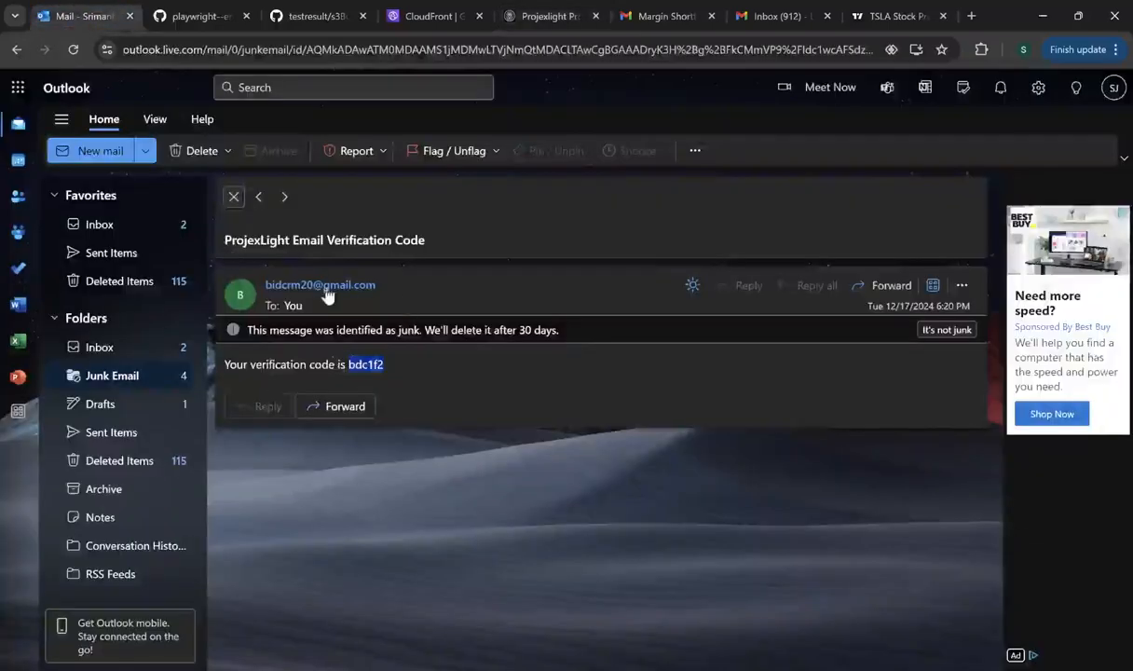
left_click(124, 380)
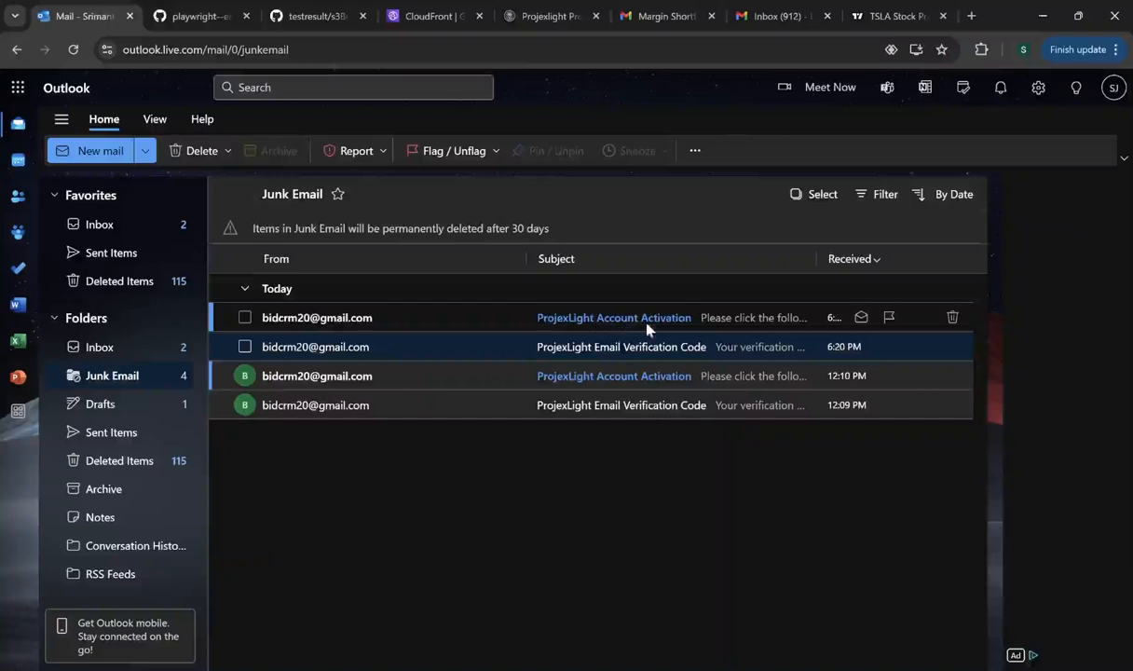
left_click(617, 322)
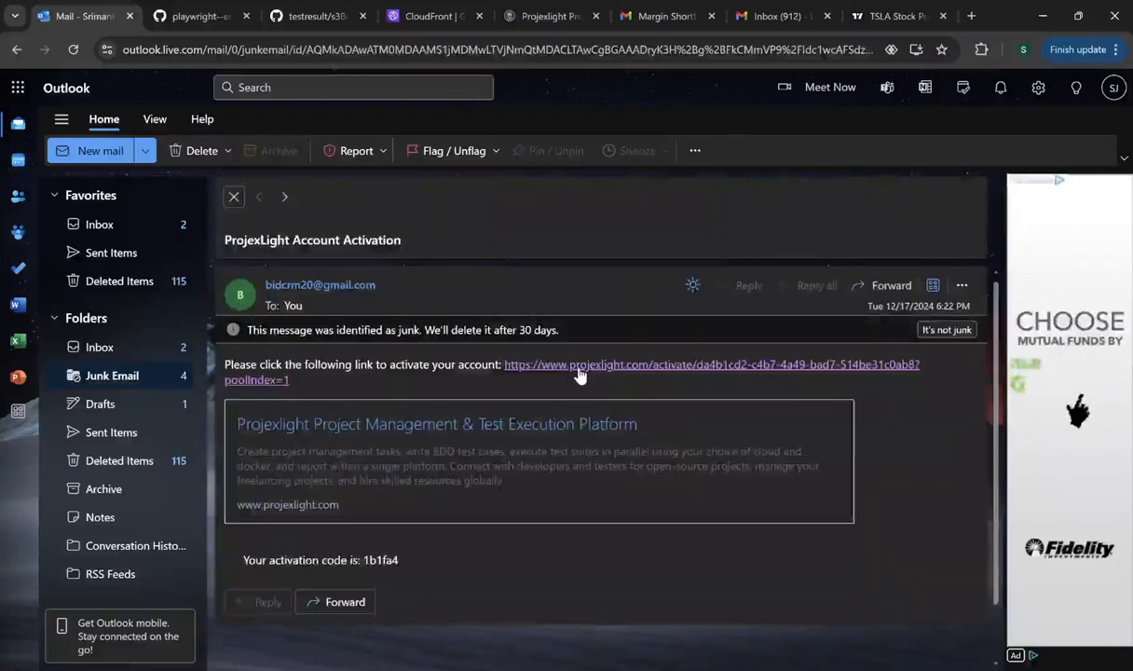
double_click(381, 559)
key("ctrl+c")
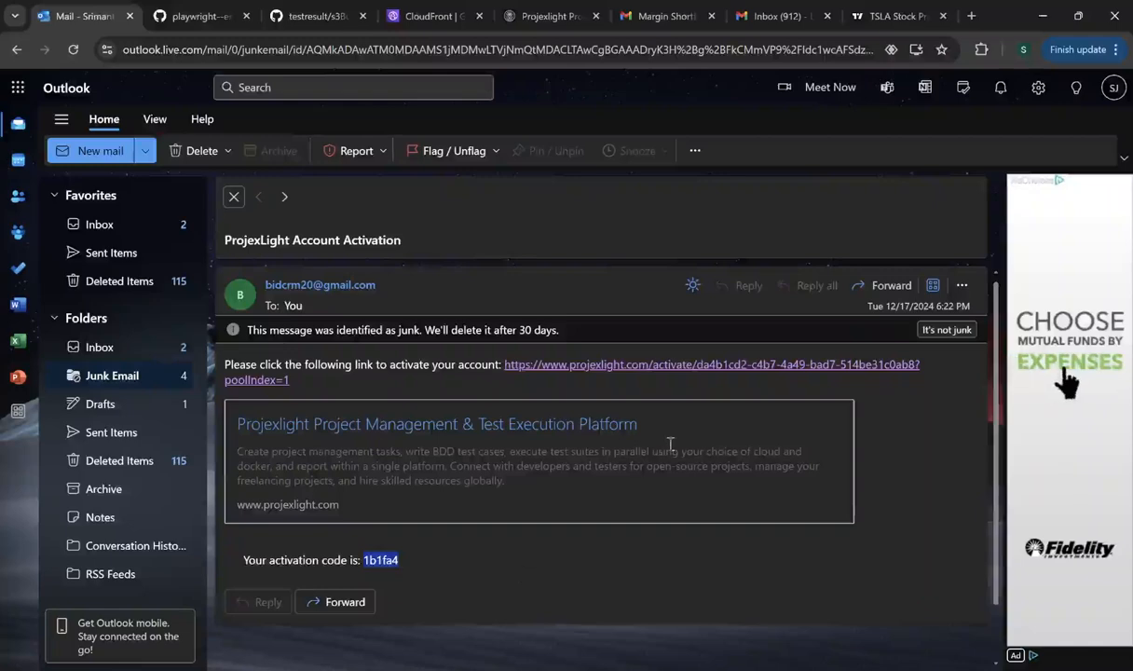
left_click(730, 367)
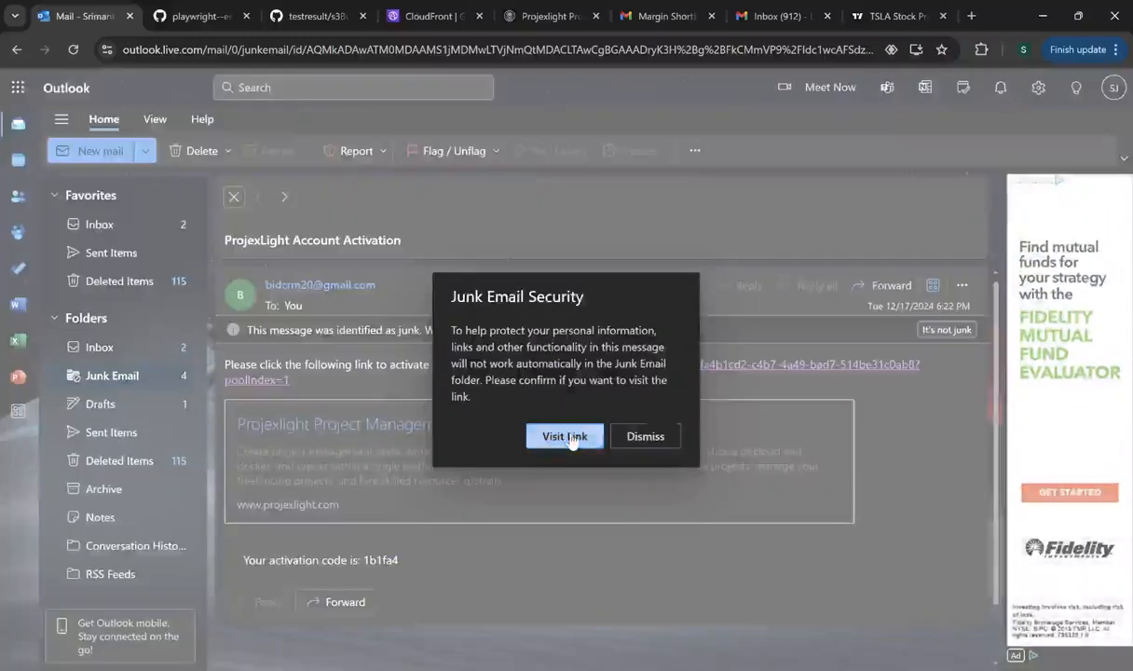
left_click(568, 437)
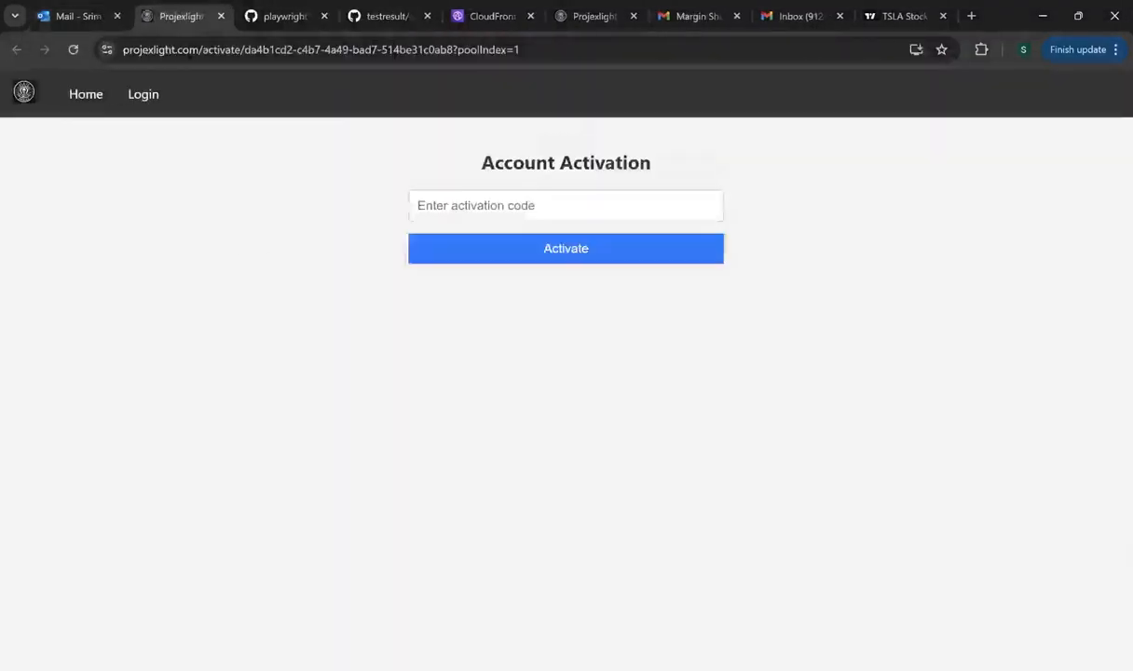
- Paste the activation code into the activation field and return to the ProjexLight tab
left_click(478, 205)
key("ctrl+v")
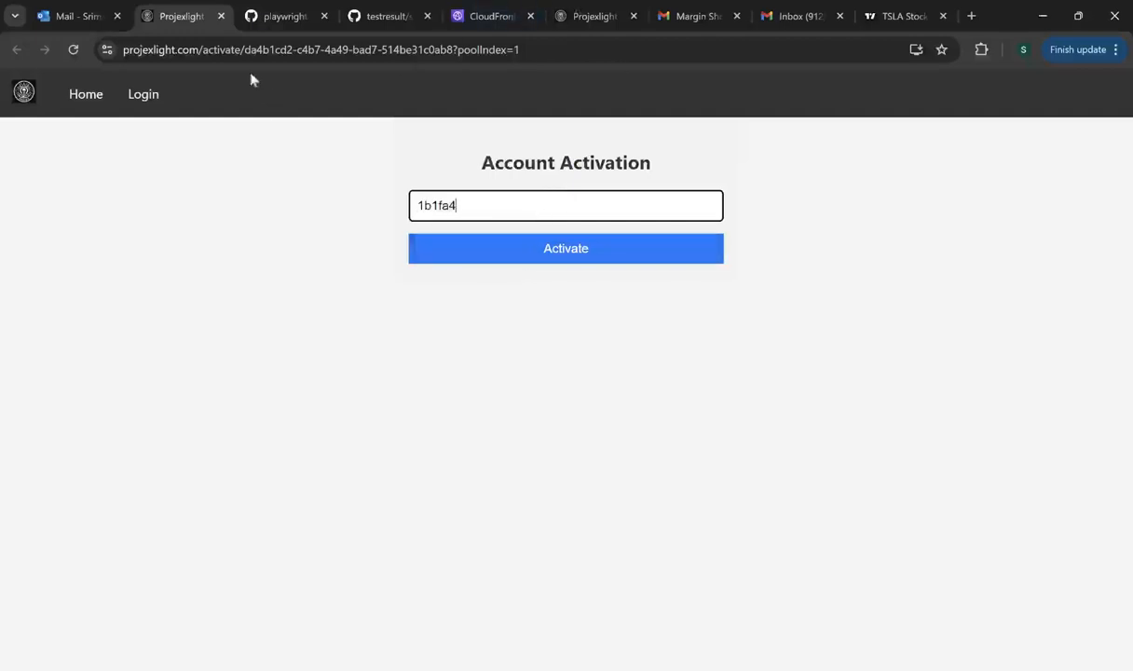
left_click(282, 19)
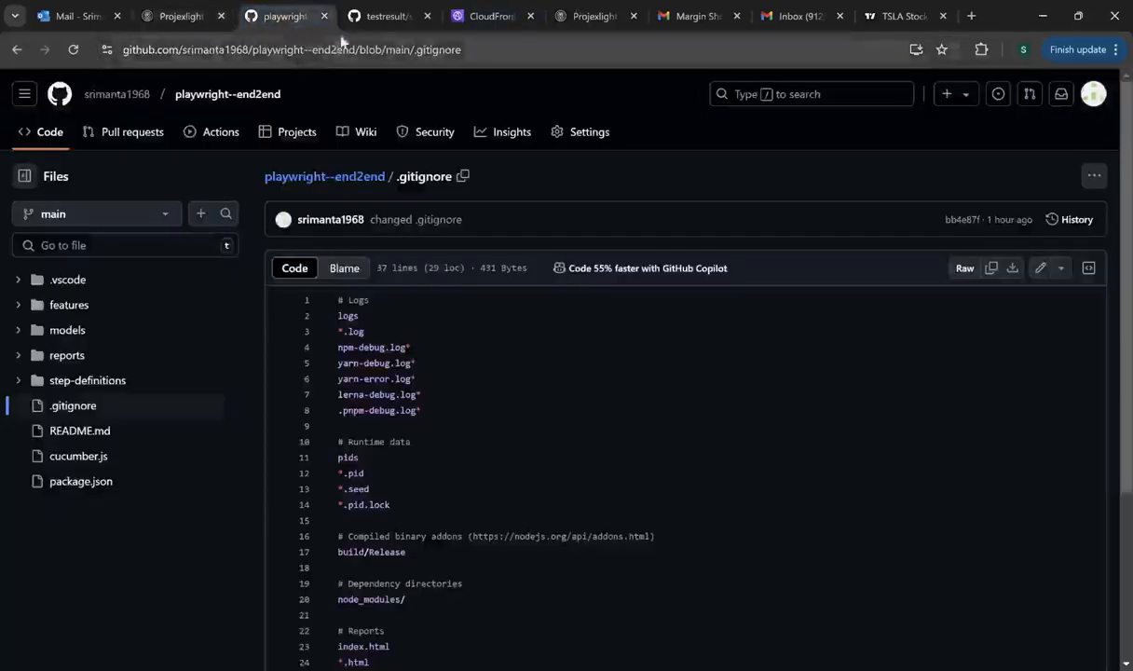
left_click(592, 19)
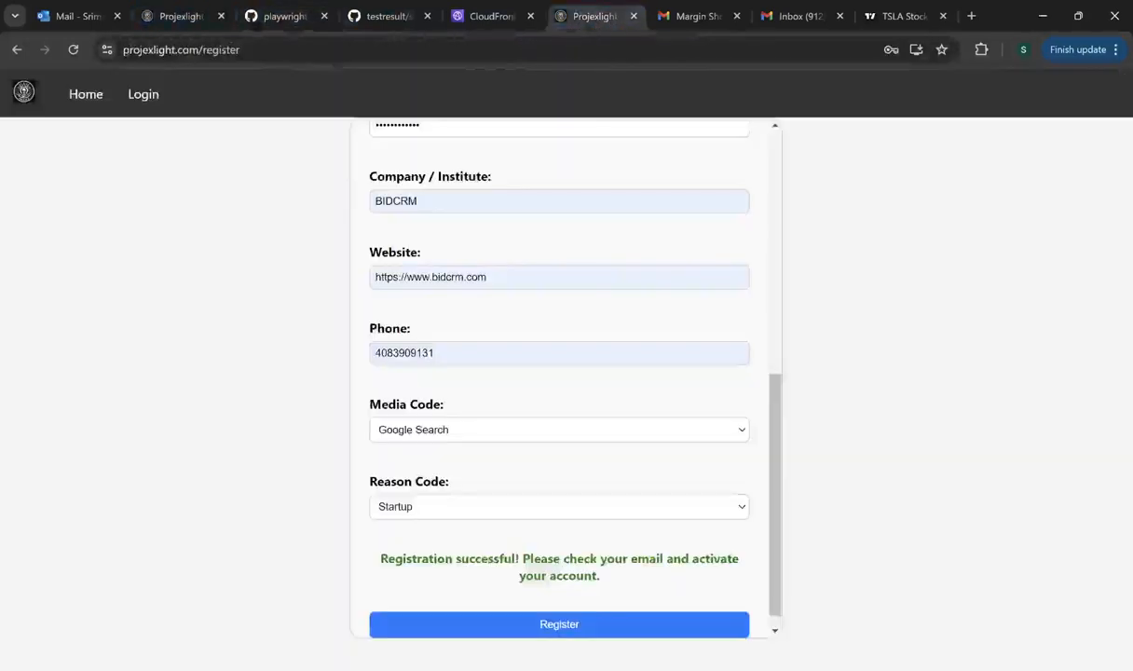
- Attempt login with the account e-mail and password, then start retyping the password
left_click(144, 97)
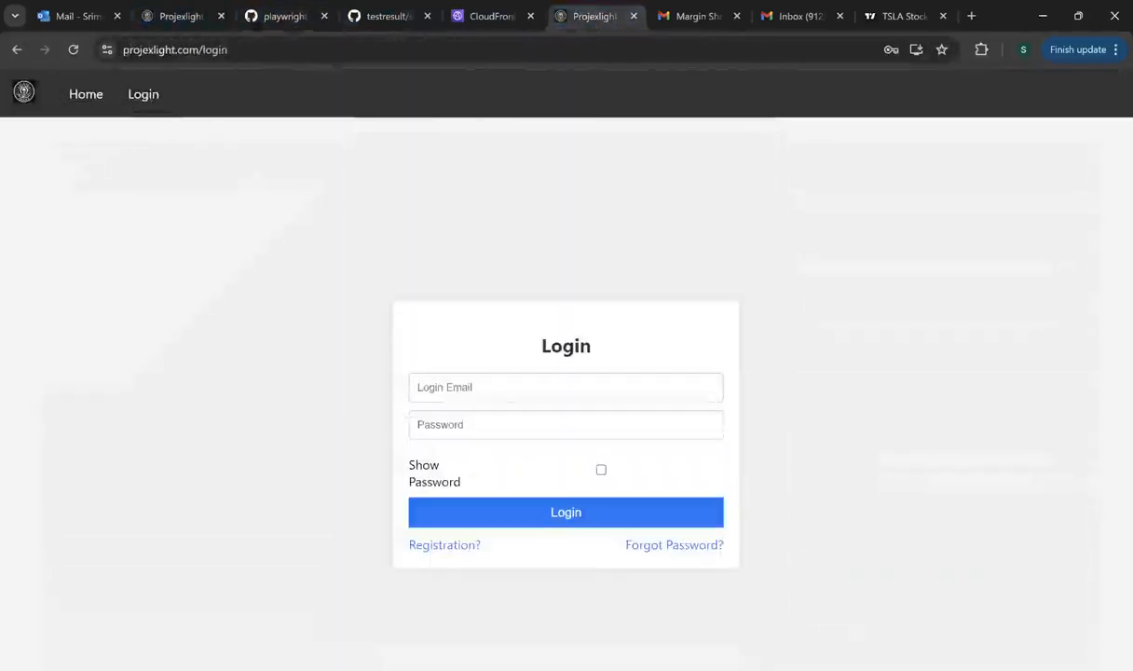
left_click(460, 388)
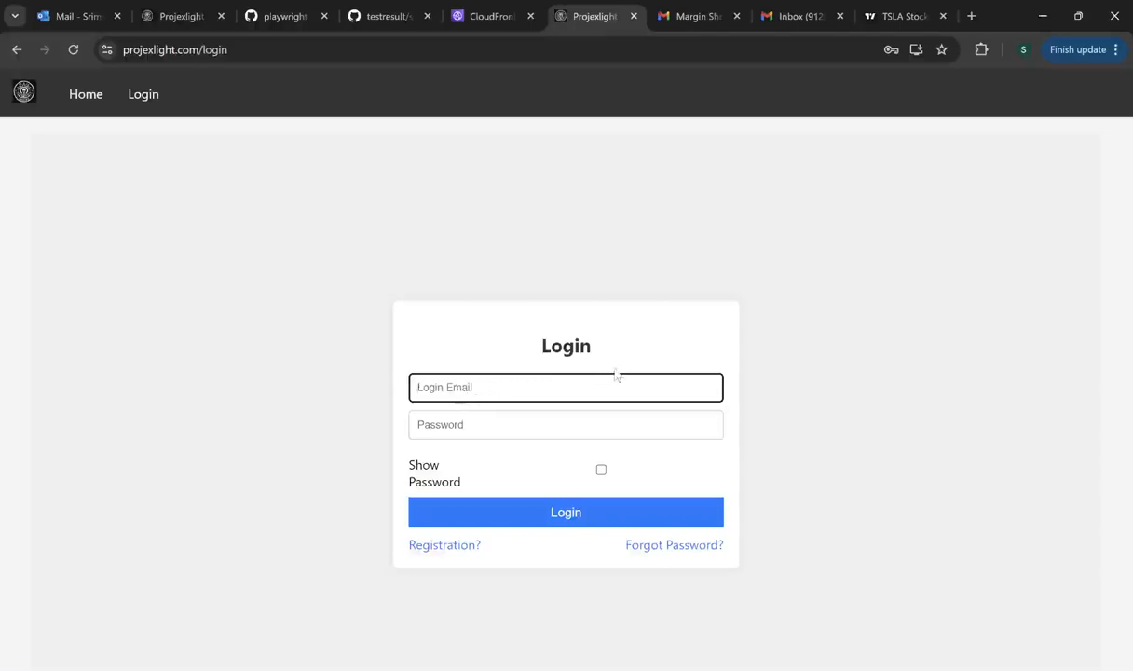
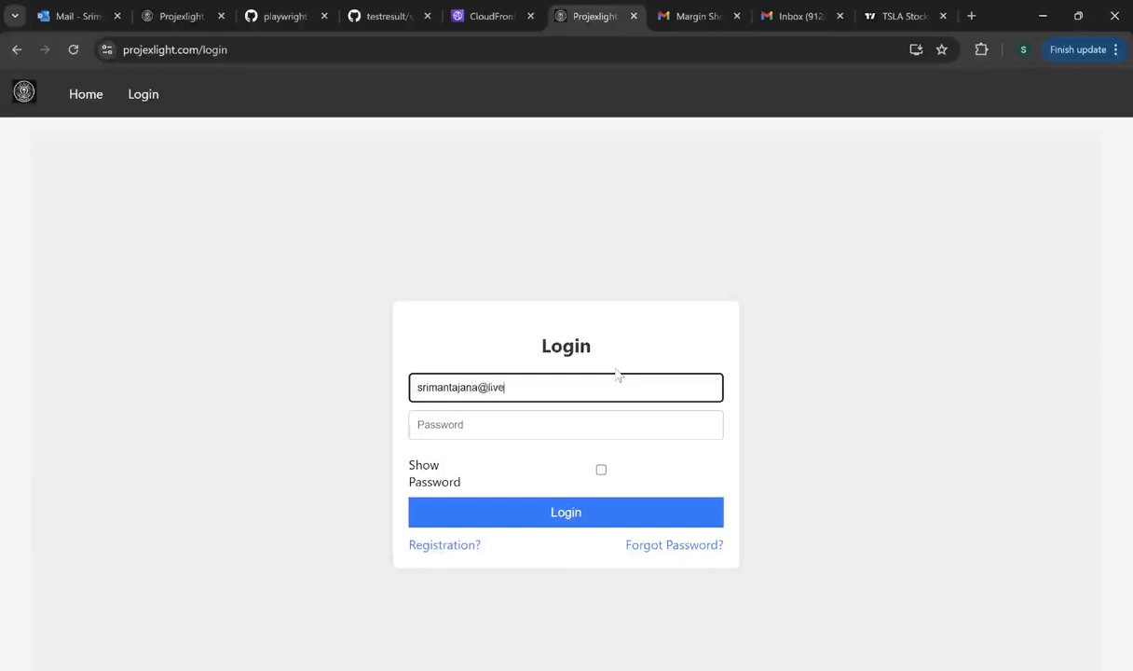
left_click(548, 430)
type("••••••••")
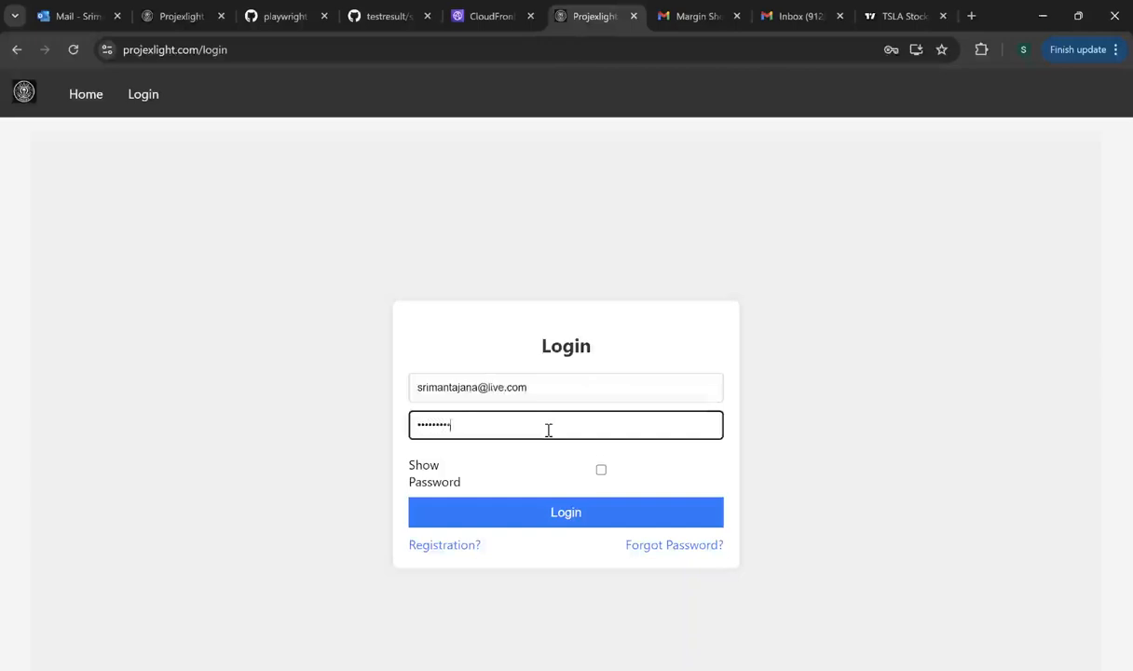
type("•••")
left_click(582, 520)
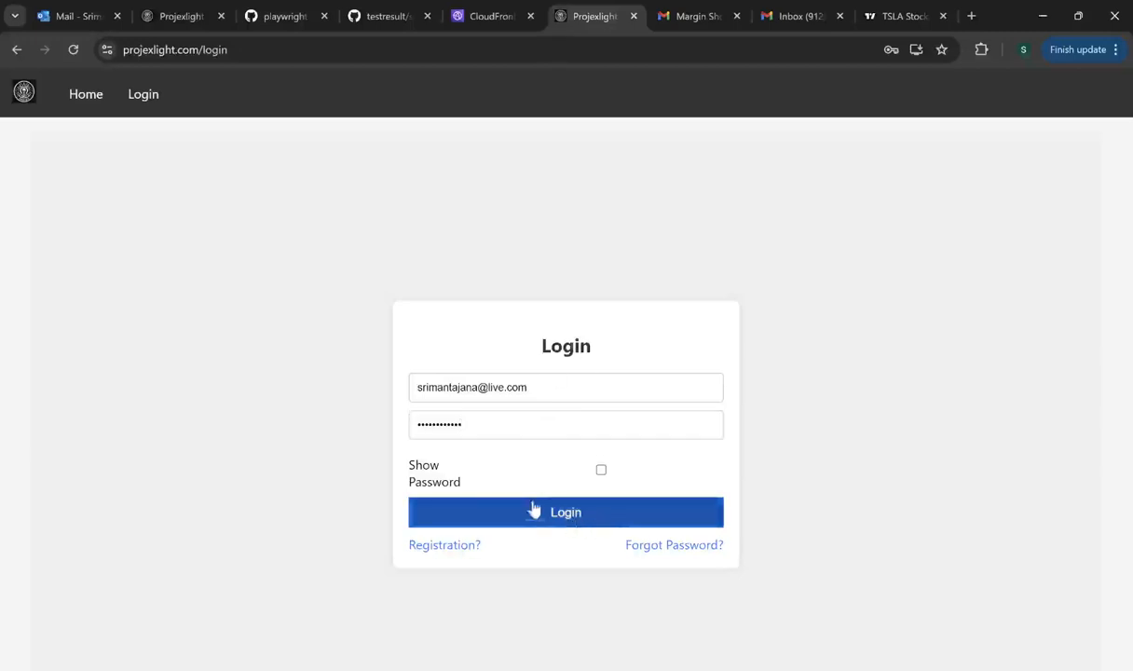
left_click_drag(495, 424, 412, 422)
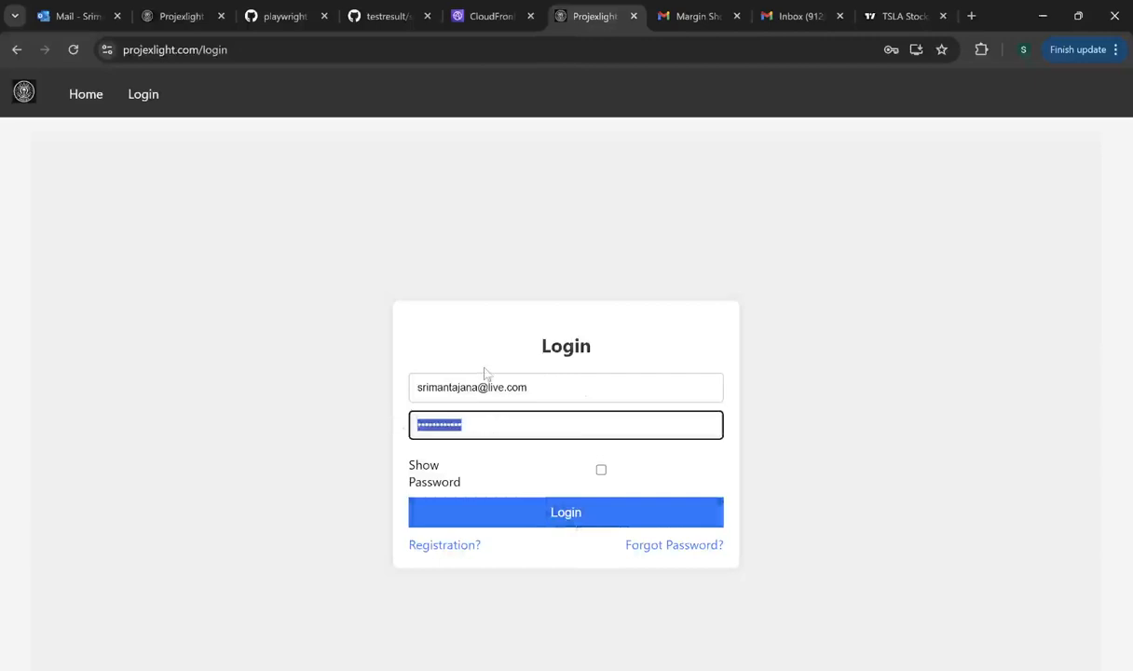
type("••••••••")
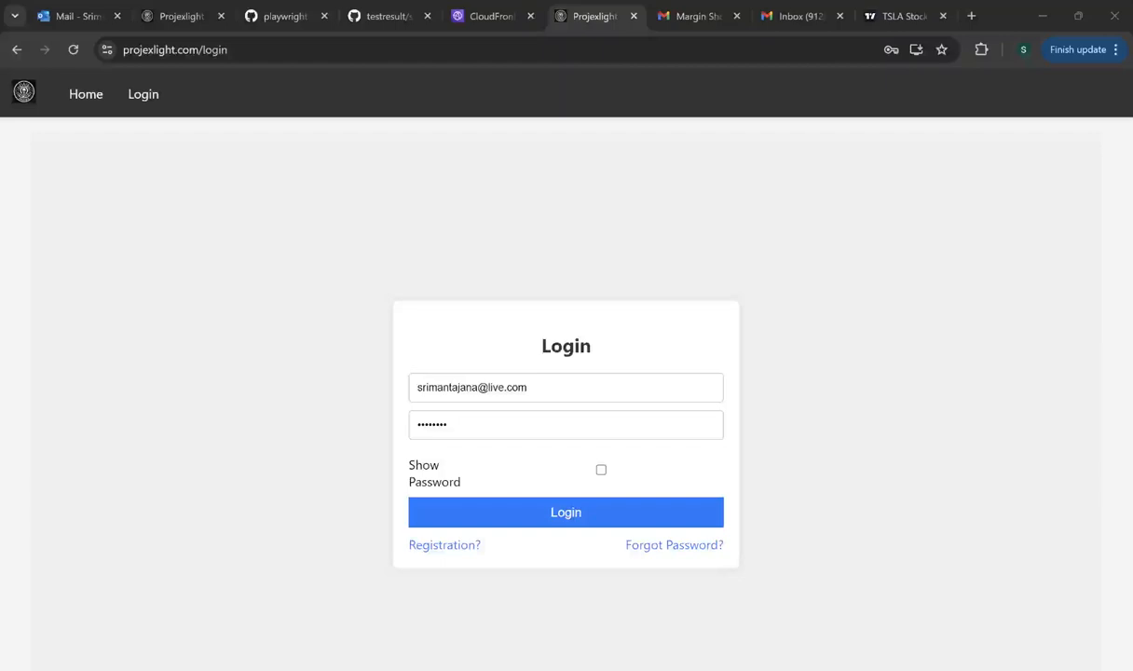
- Replace the password with the correct one and log in to the Dashboard
left_click(446, 426)
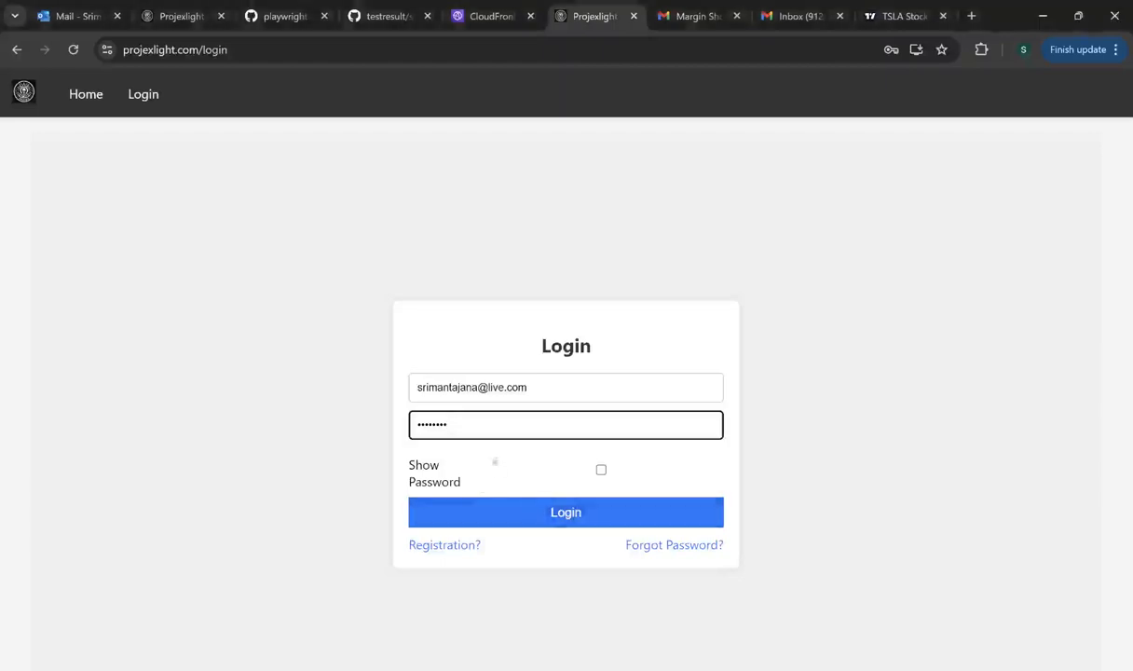
left_click_drag(481, 430, 412, 435)
type("•••••••••••")
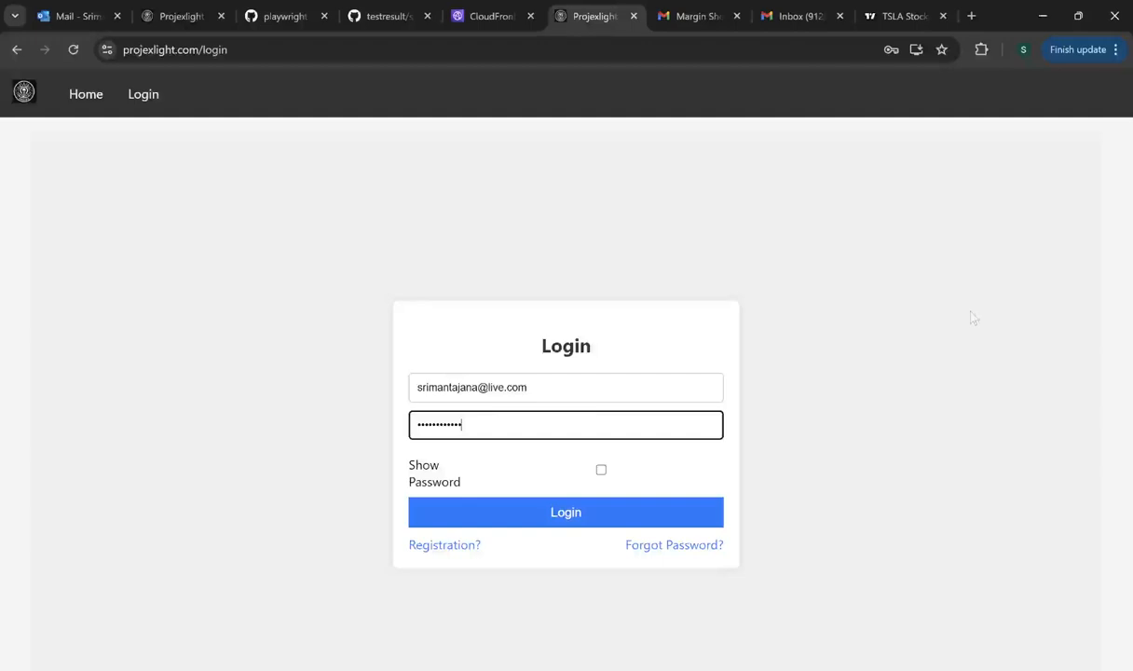
left_click(559, 522)
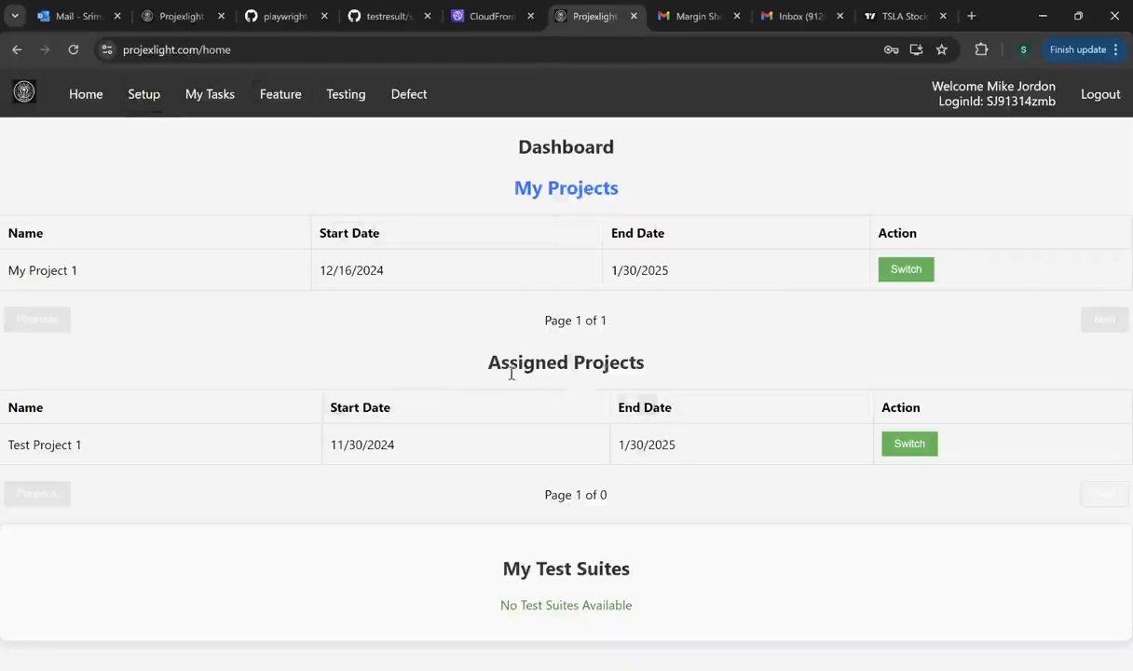
- Switch to Test Project 1 and view Task3's Edit Tasks page from My Tasks
left_click(909, 445)
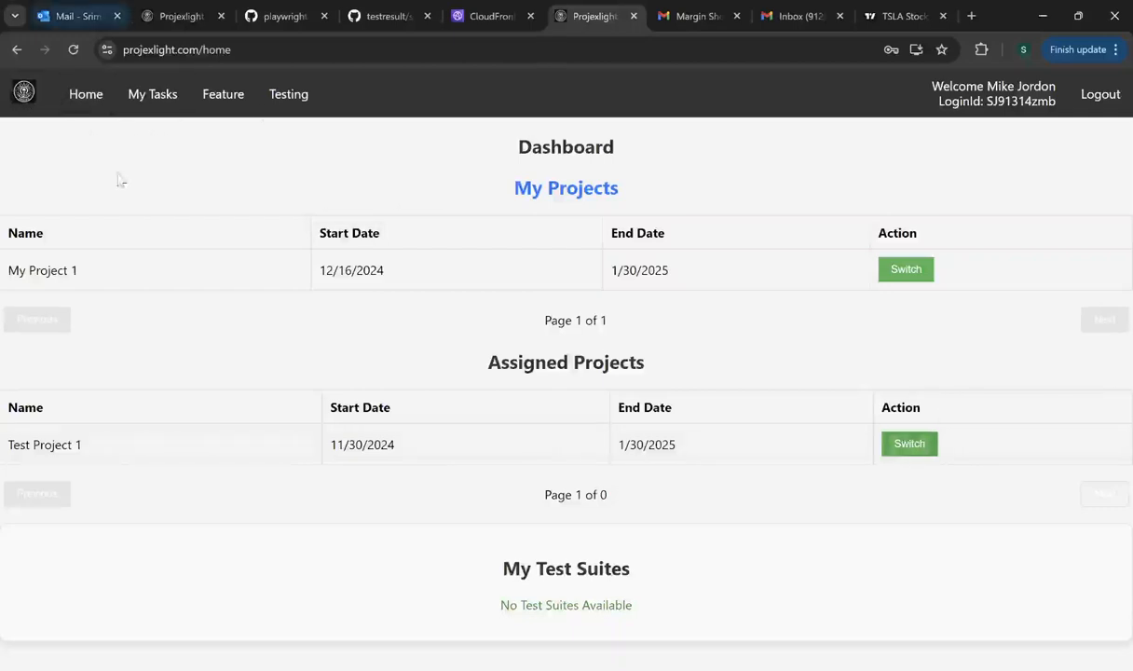
left_click(153, 97)
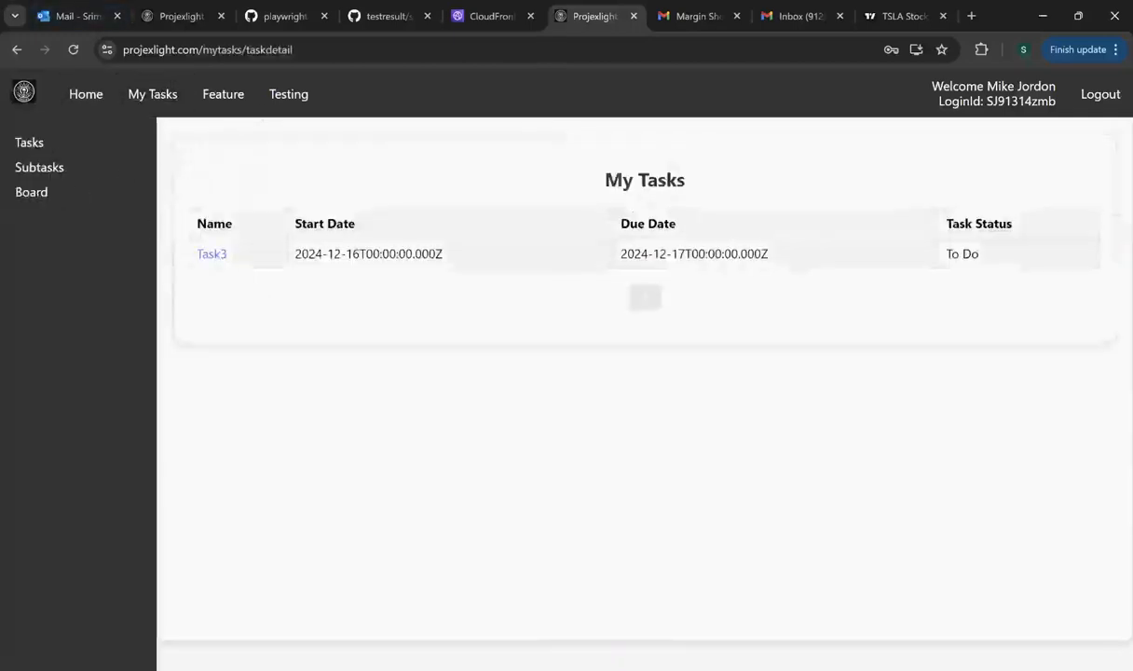
left_click(214, 260)
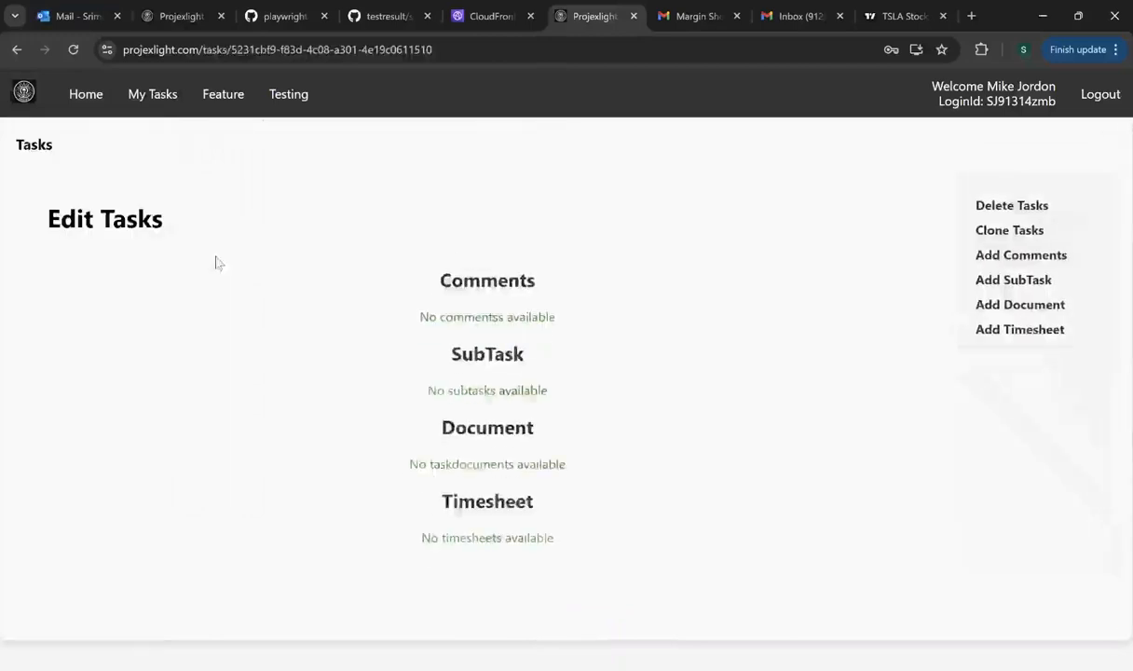
scroll(356, 430, "down", 2)
scroll(356, 430, "down", 1)
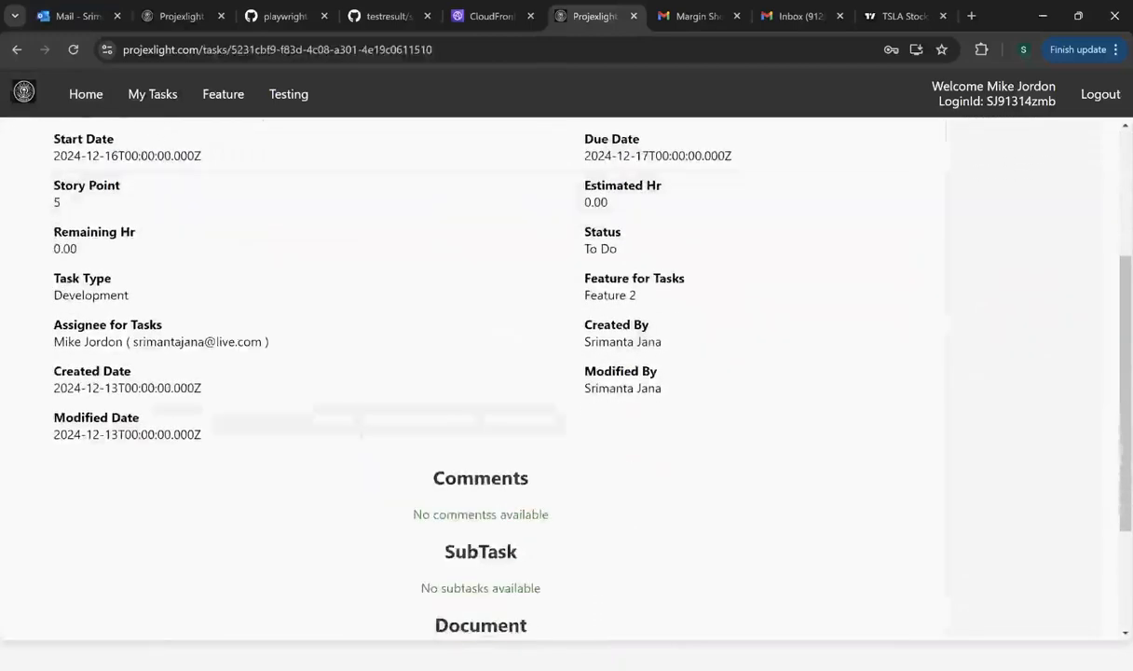
scroll(197, 255, "up", 2)
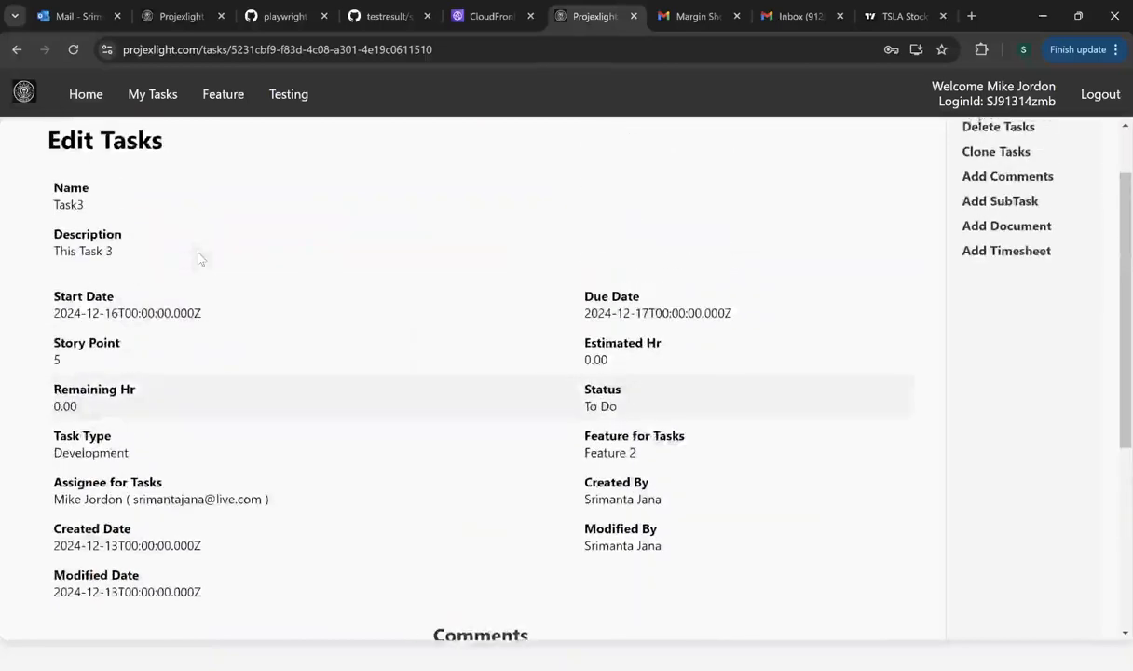
scroll(233, 255, "down", 3)
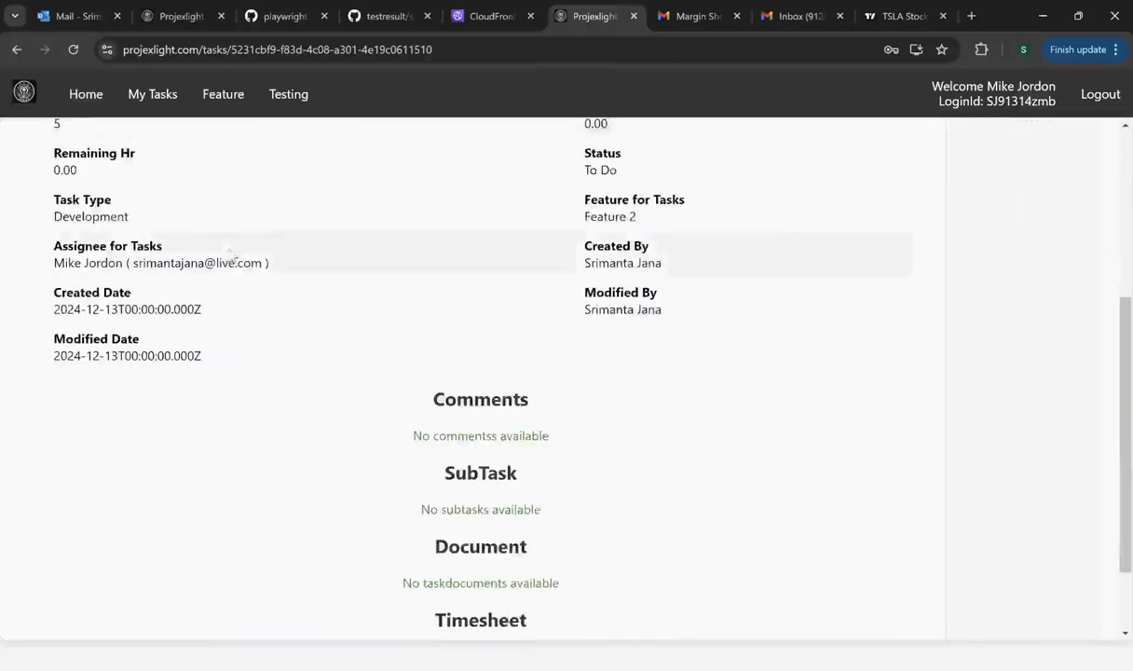
scroll(230, 255, "up", 4)
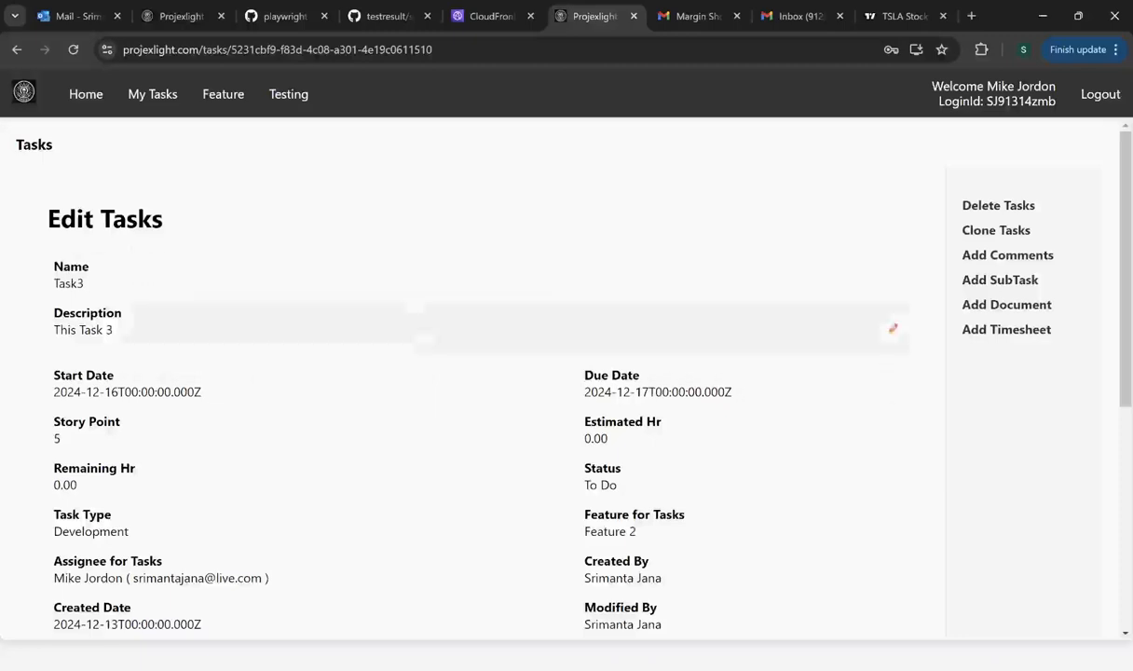
- Show the My Features page listing Feature 2 and Feature 1
left_click(223, 96)
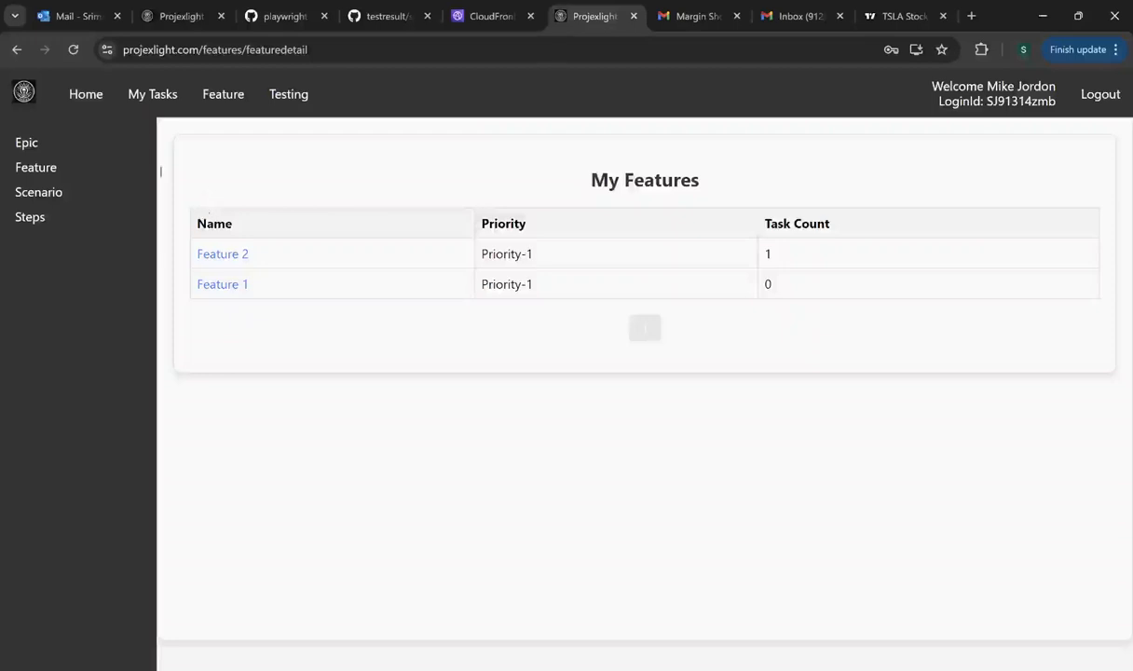
- Return to the Dashboard, switch to My Project 1 and view the Setup Instruction page
left_click(84, 97)
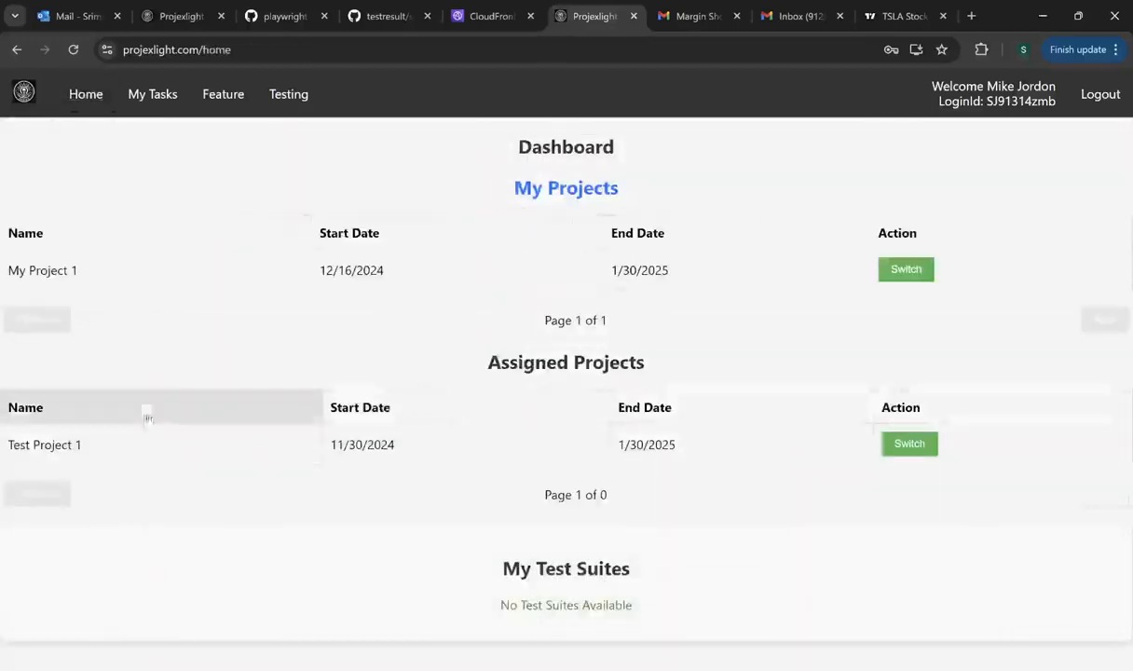
left_click(905, 272)
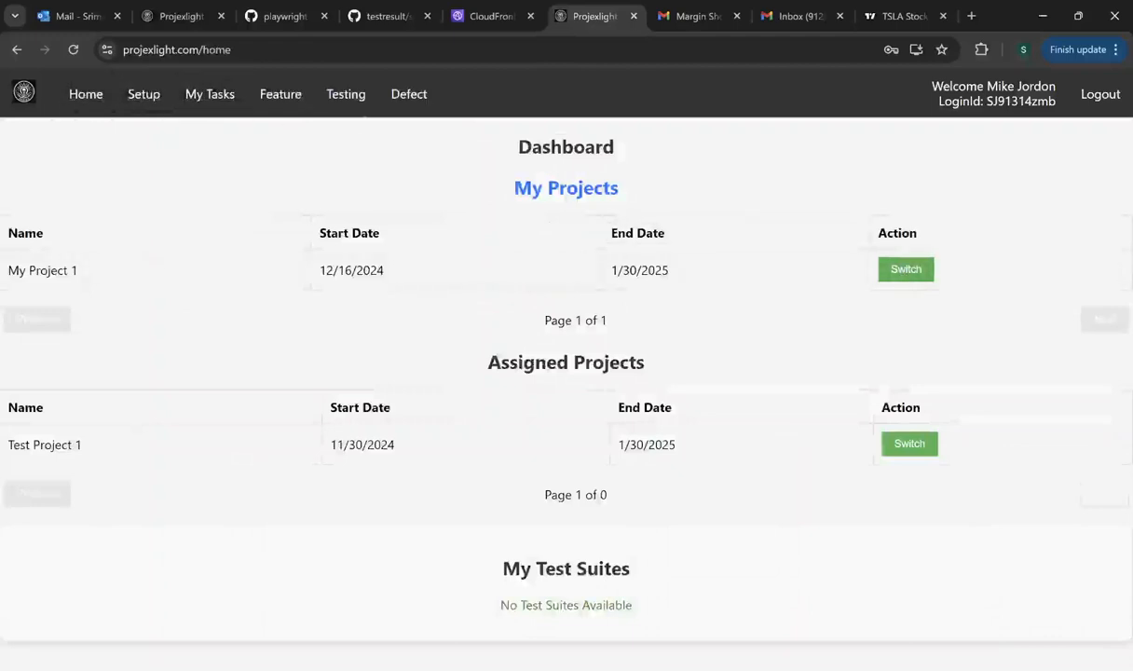
left_click(134, 99)
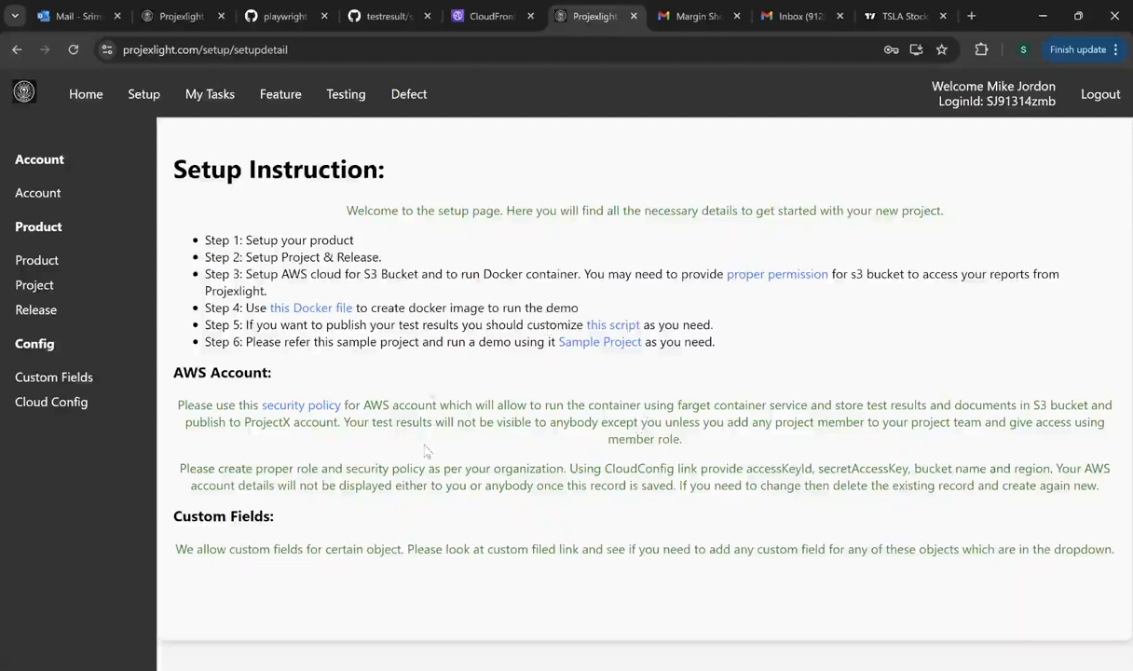
- View the recommended AWS security policy and the sample project repository, returning to Setup Instruction each time
left_click(309, 406)
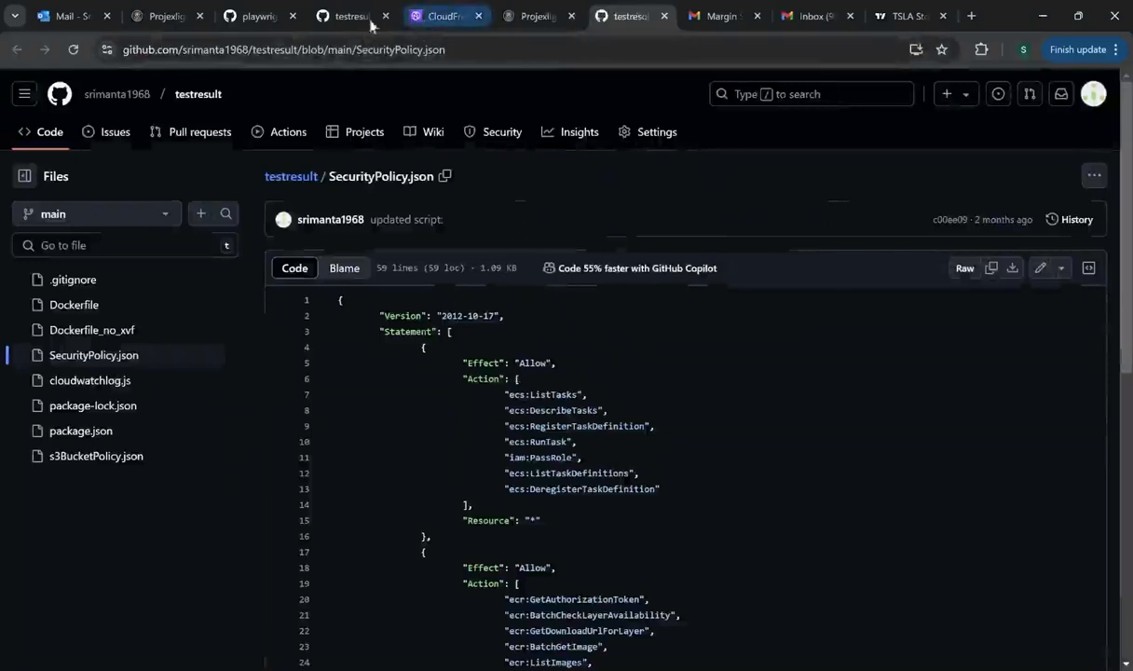
left_click(538, 17)
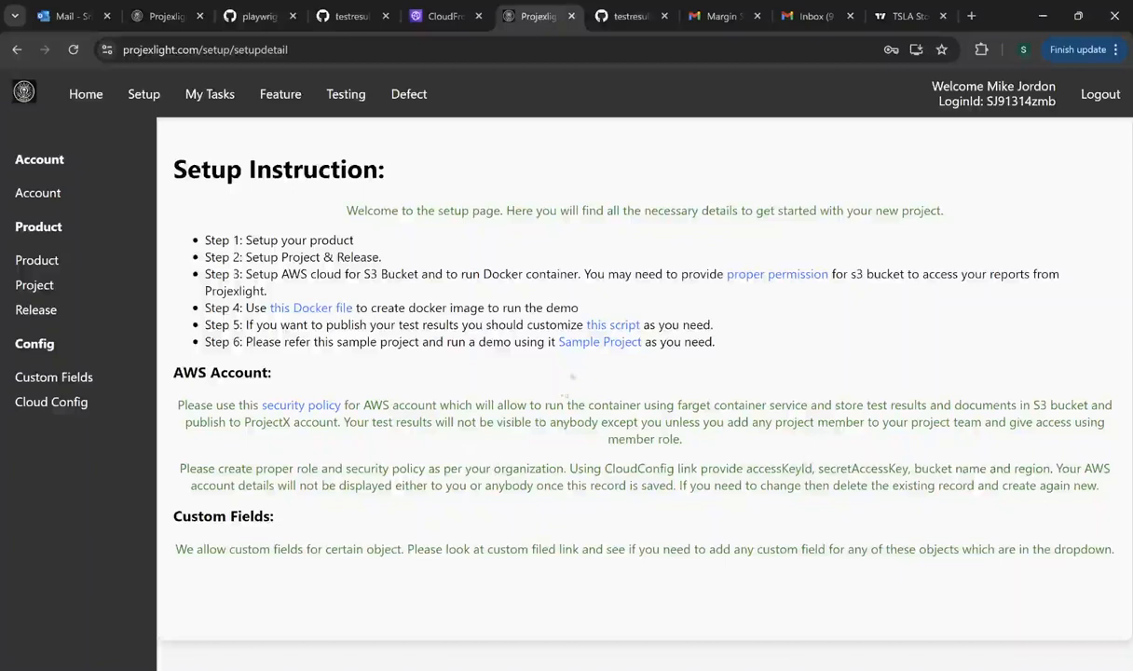
left_click(586, 342)
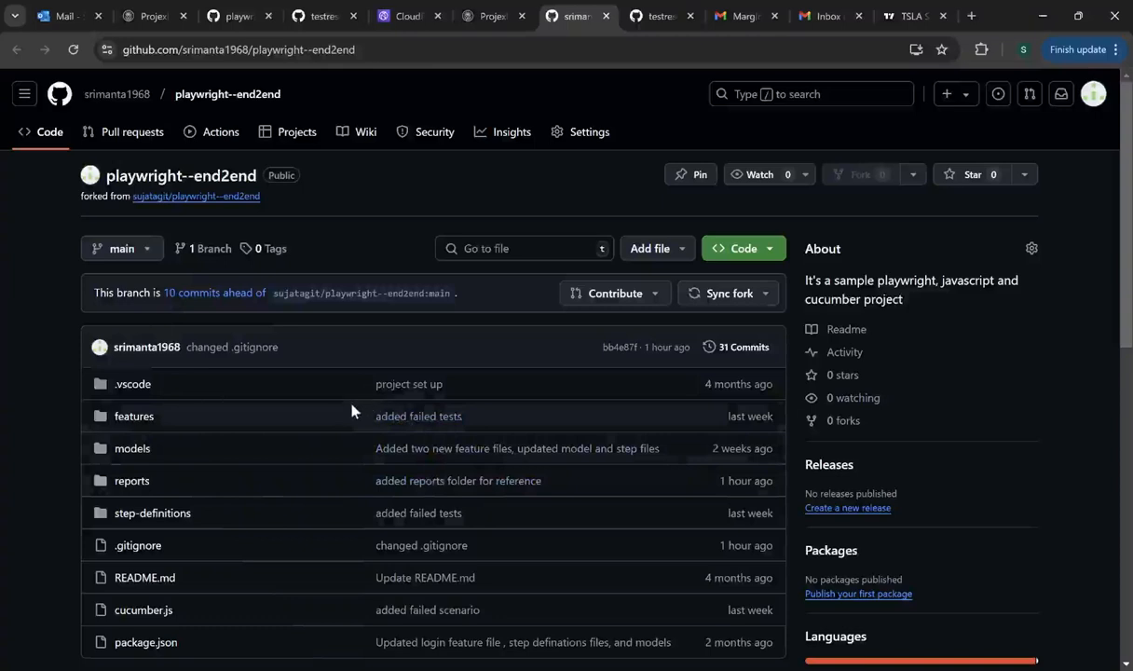
left_click(484, 16)
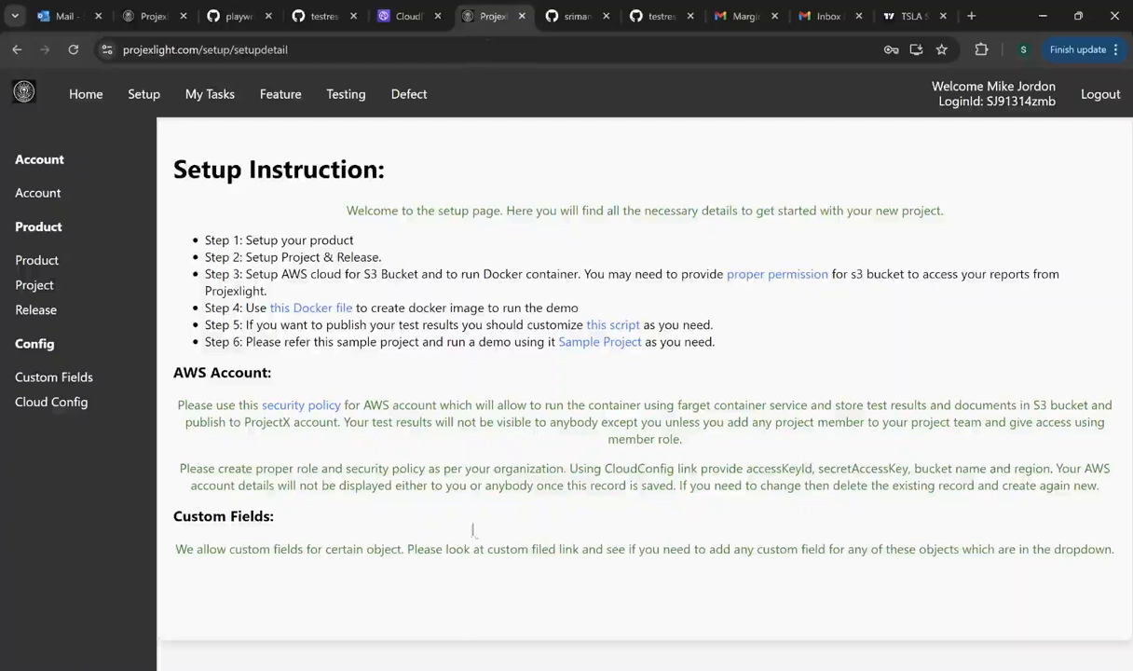
- Read through the 35-line Playwright Dockerfile on GitHub, then go back to the Setup Instruction page
left_click(319, 310)
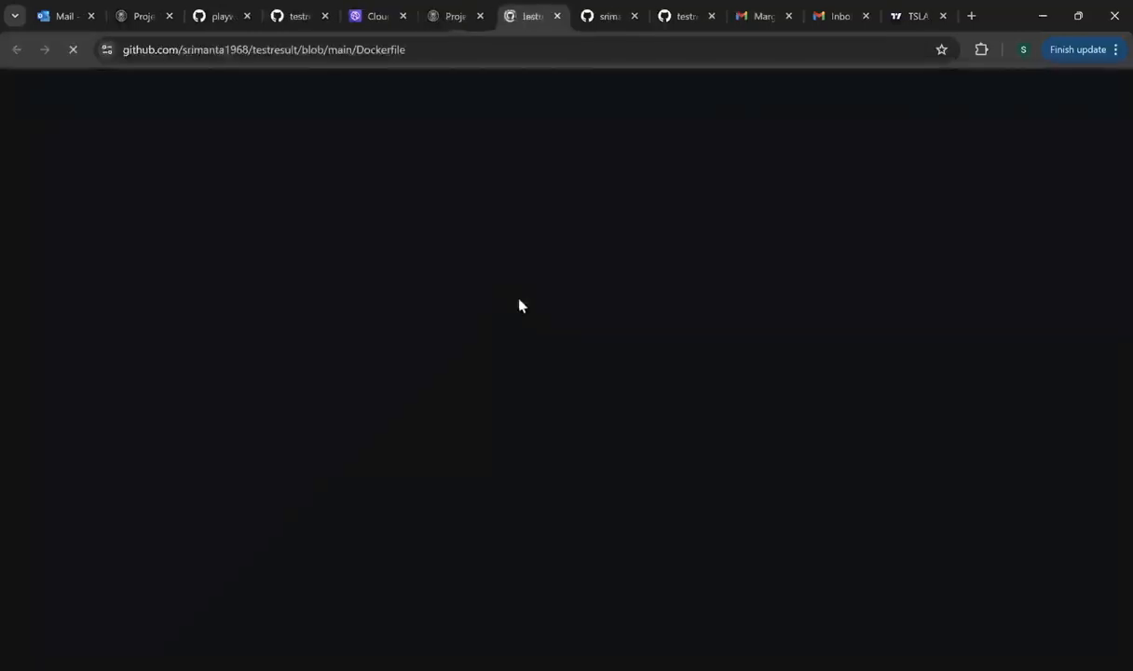
scroll(606, 452, "down", 3)
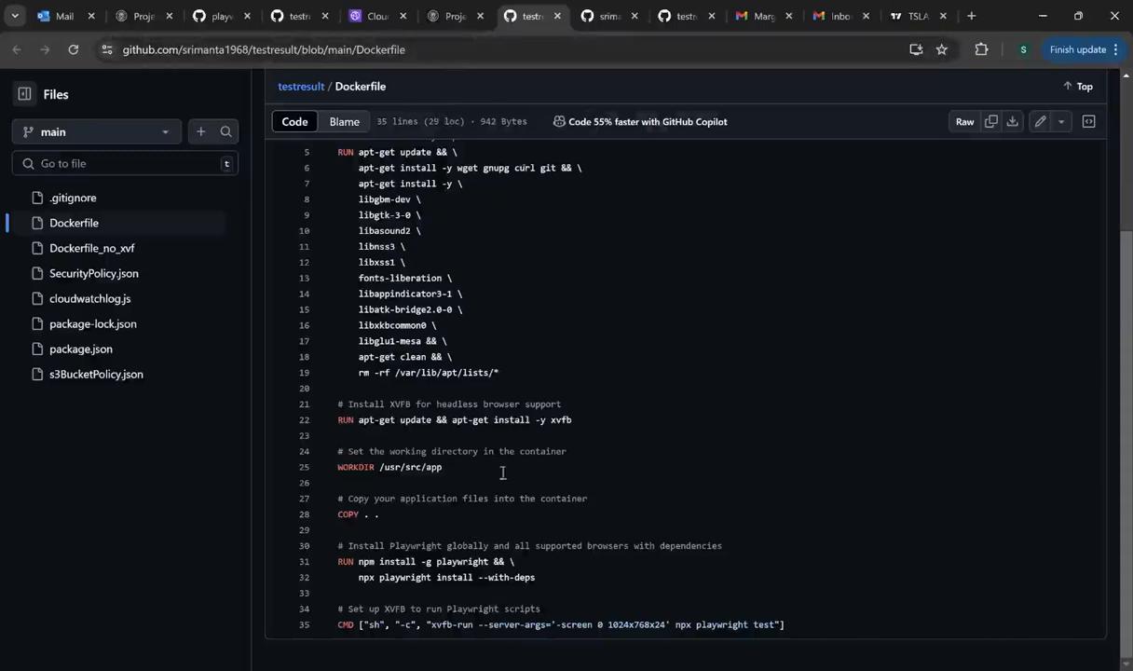
left_click(435, 24)
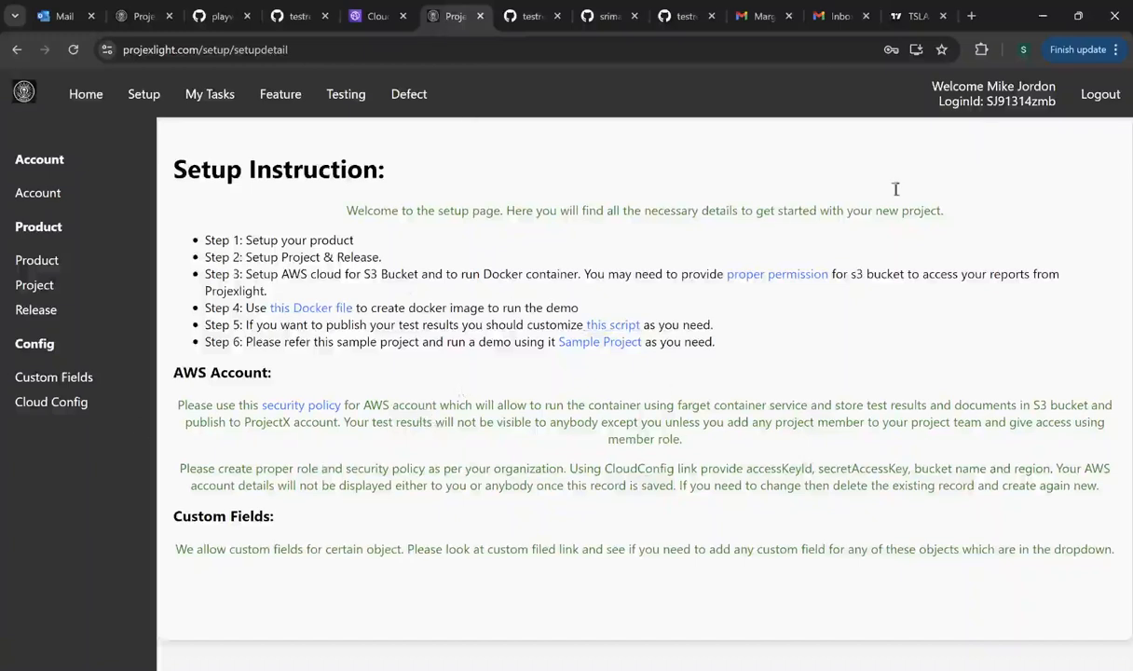
- Inspect the Create CloudConfig form's Access Key Id, Secret Access Key and Subnet fields, then cancel it
left_click(51, 405)
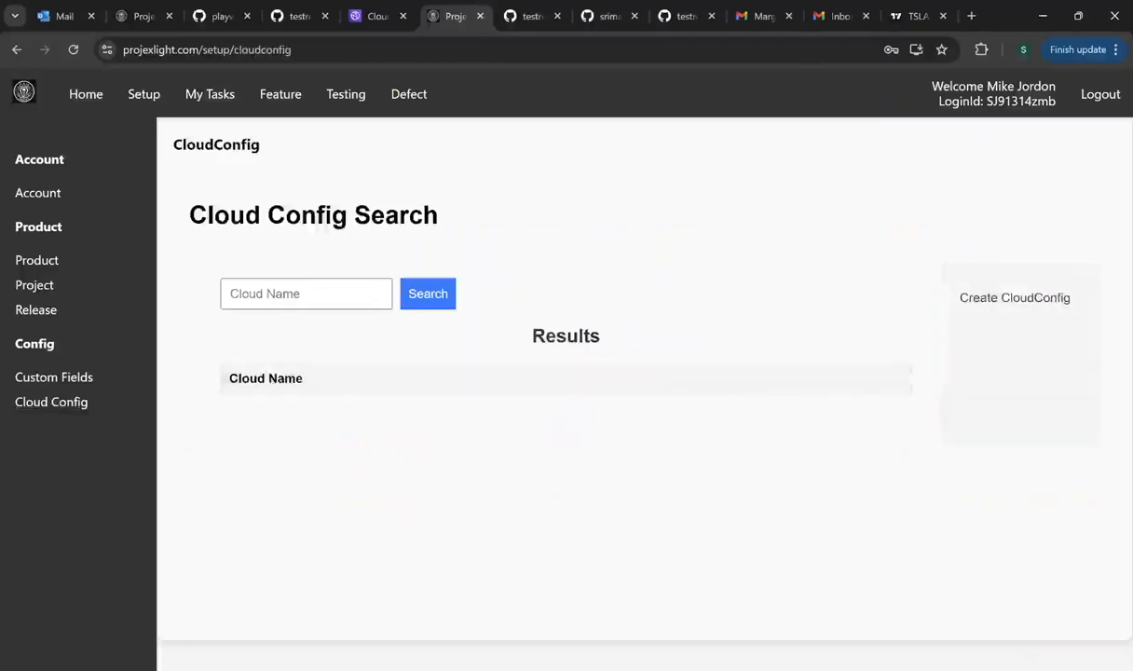
left_click(1009, 308)
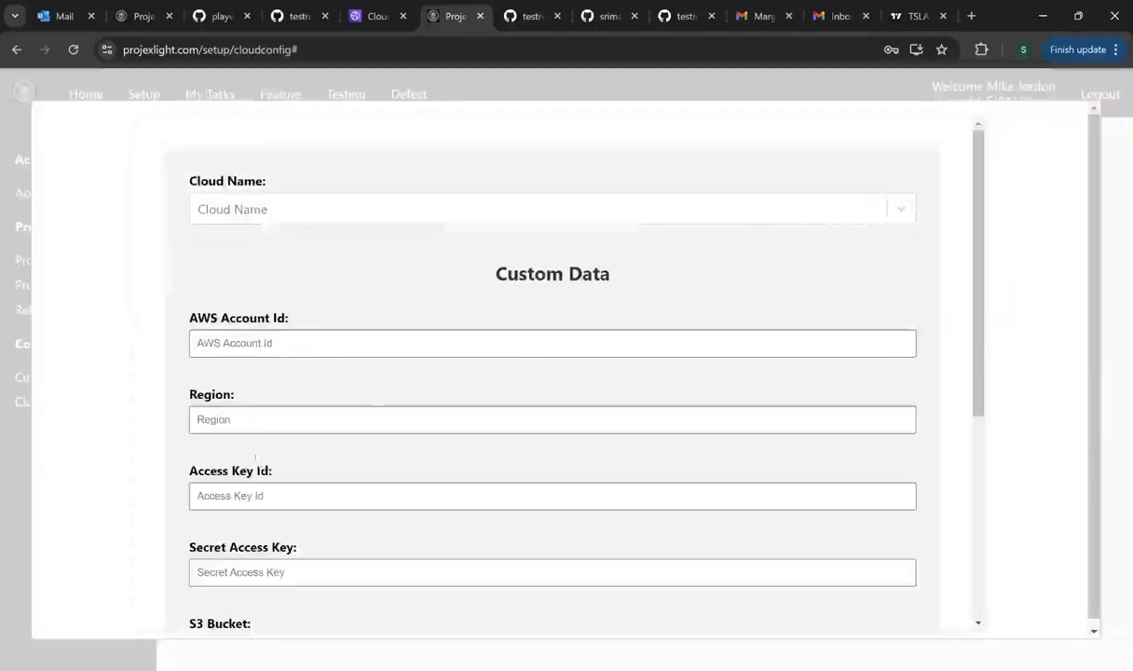
left_click(201, 496)
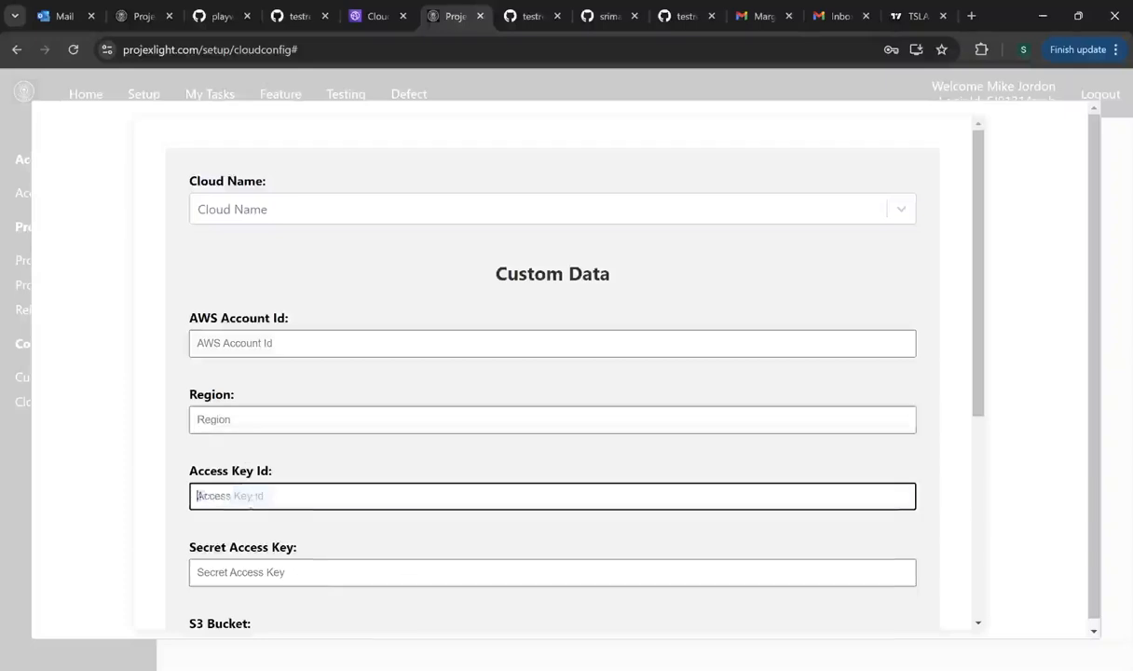
left_click(236, 569)
scroll(403, 493, "down", 4)
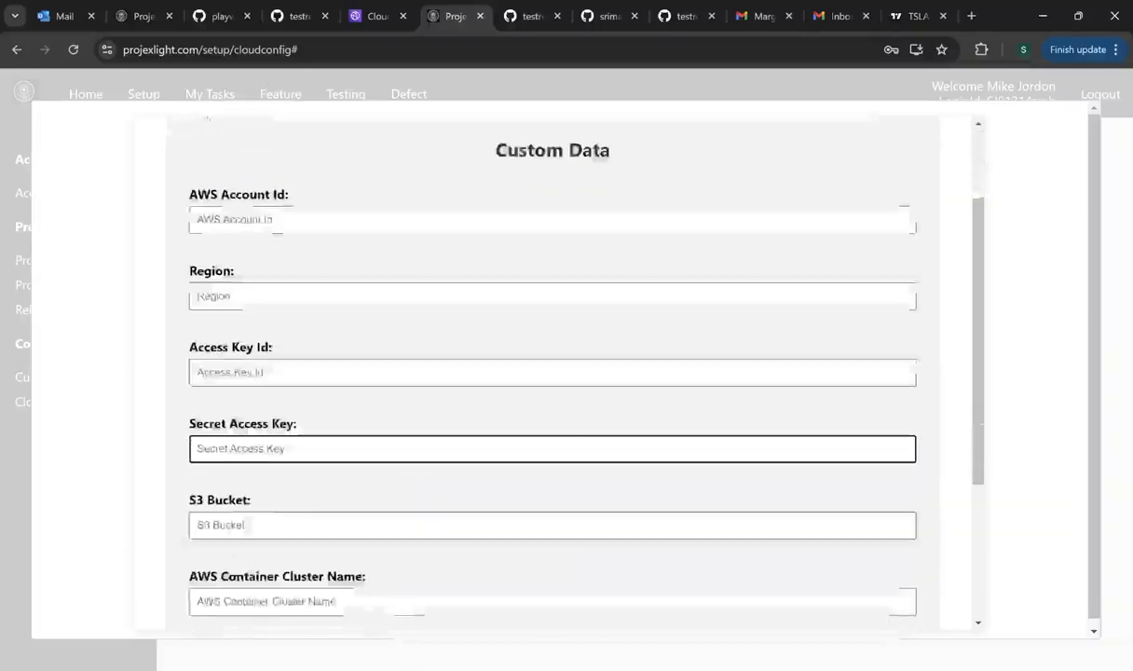
left_click(296, 434)
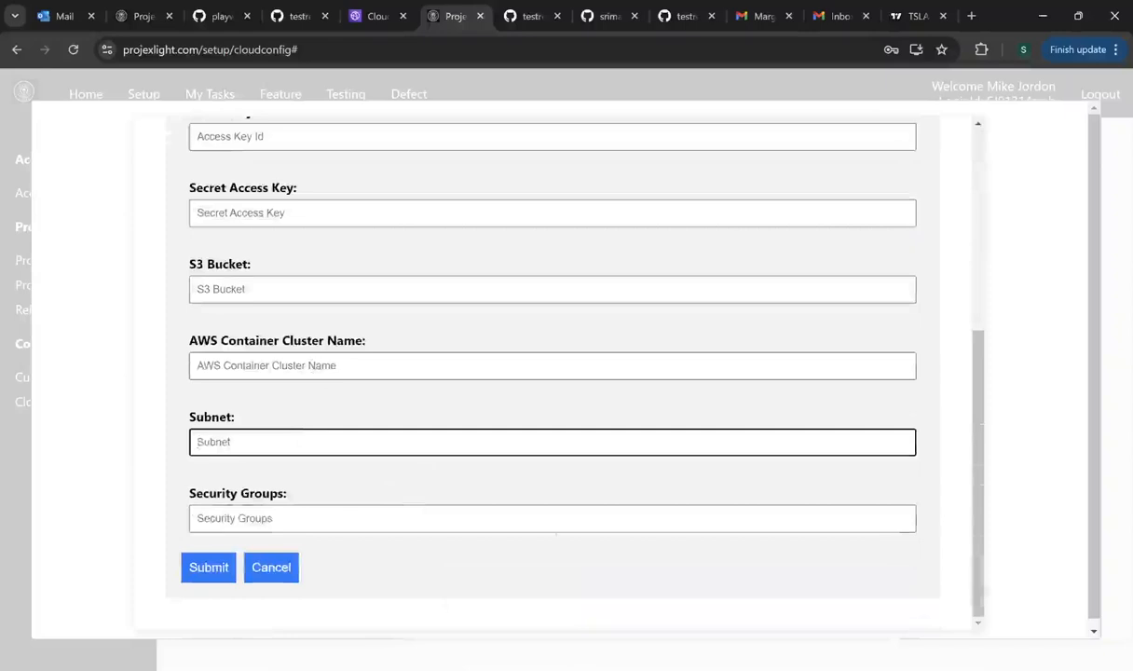
scroll(447, 576, "up", 5)
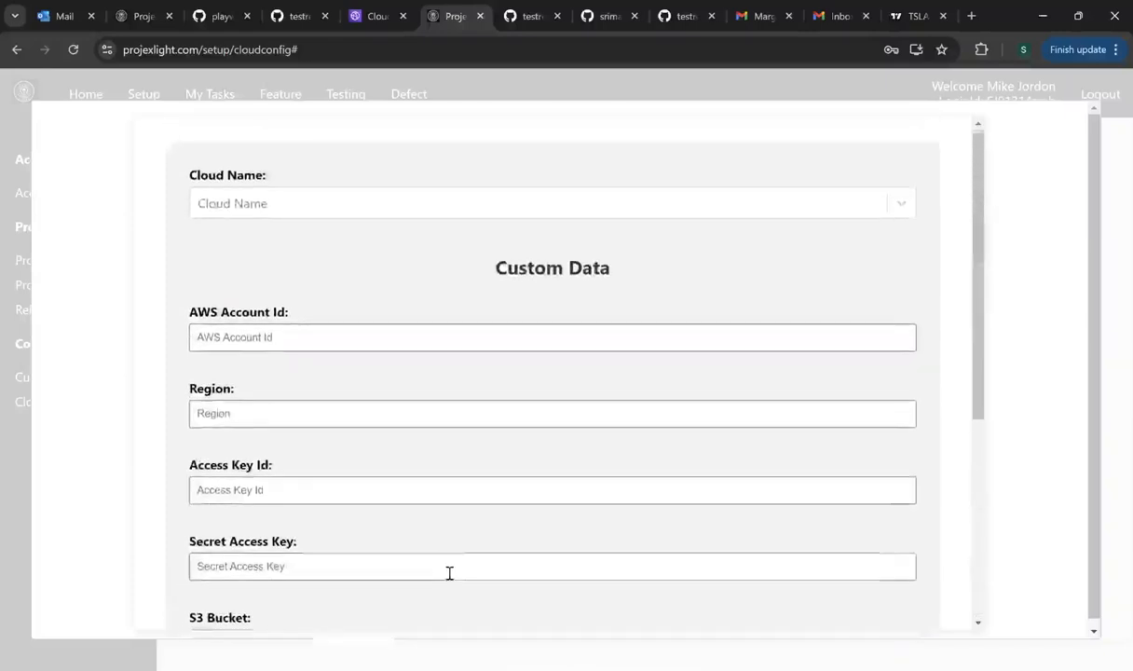
scroll(449, 573, "down", 5)
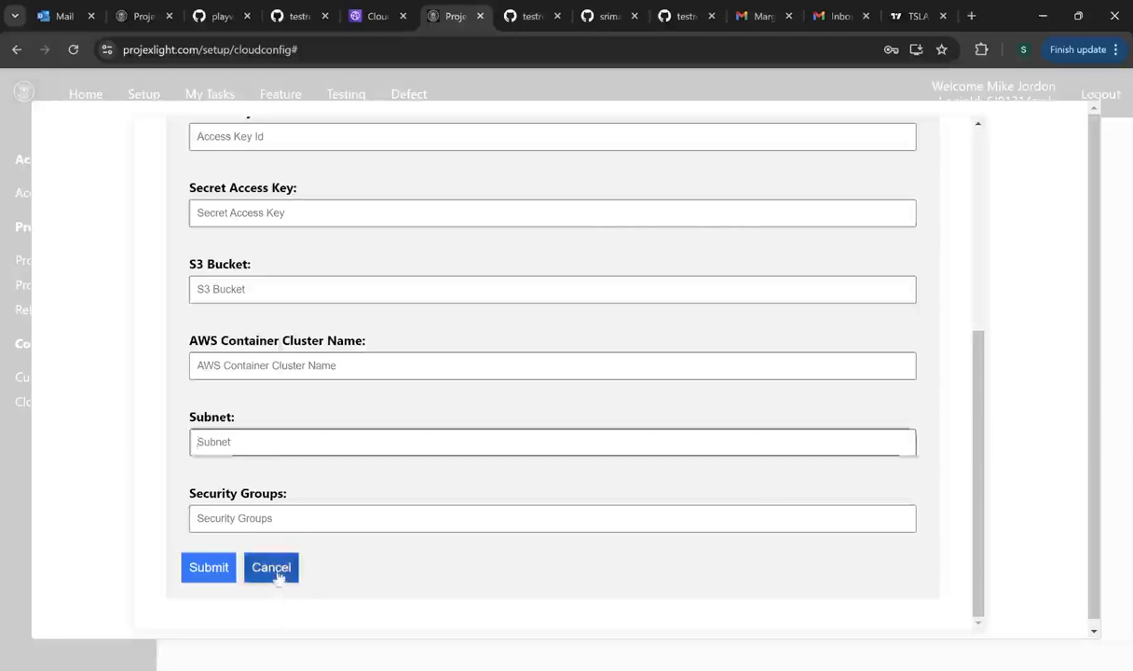
left_click(273, 571)
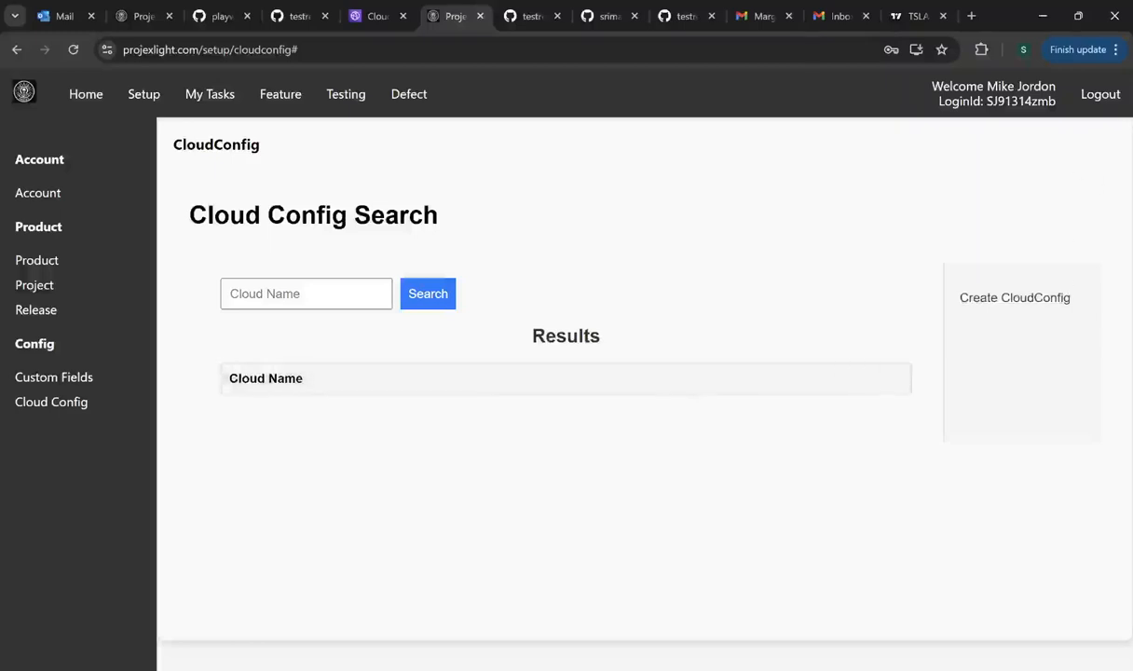
- Log out of ProjexLight and enter the account password on the login form
left_click(1100, 97)
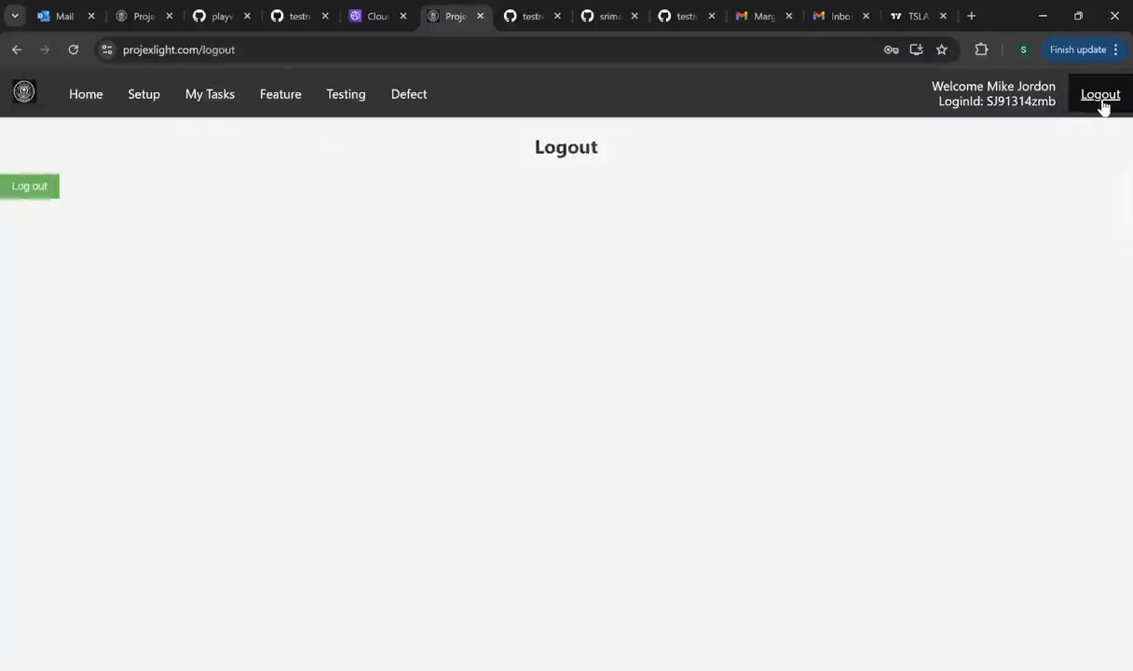
left_click(25, 198)
left_click(489, 387)
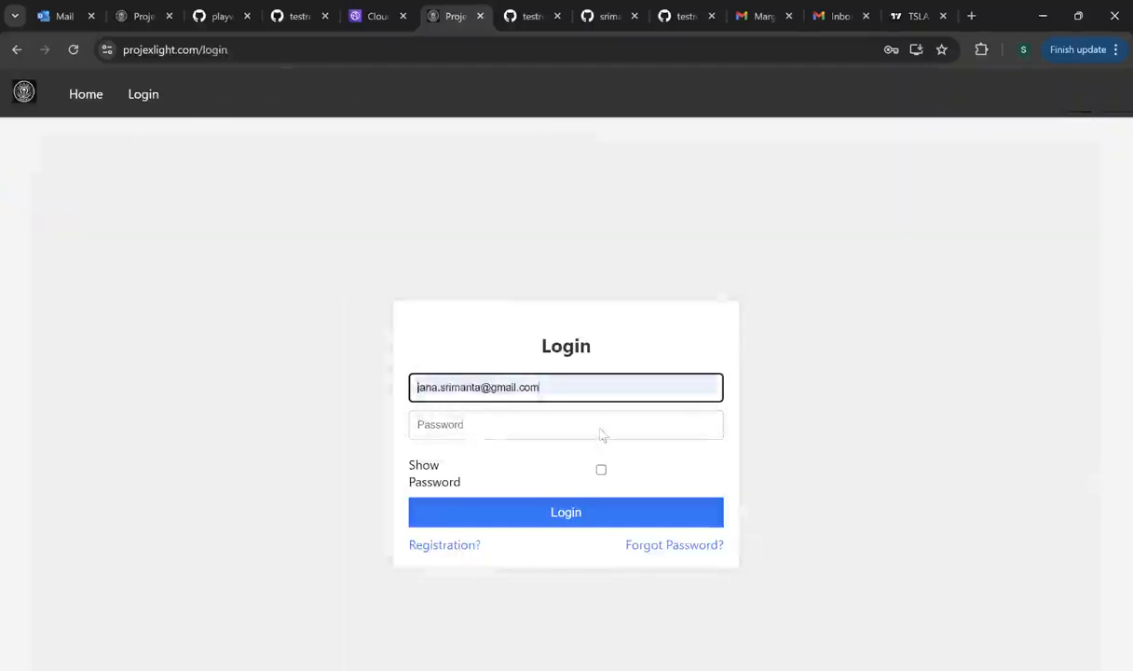
left_click(486, 432)
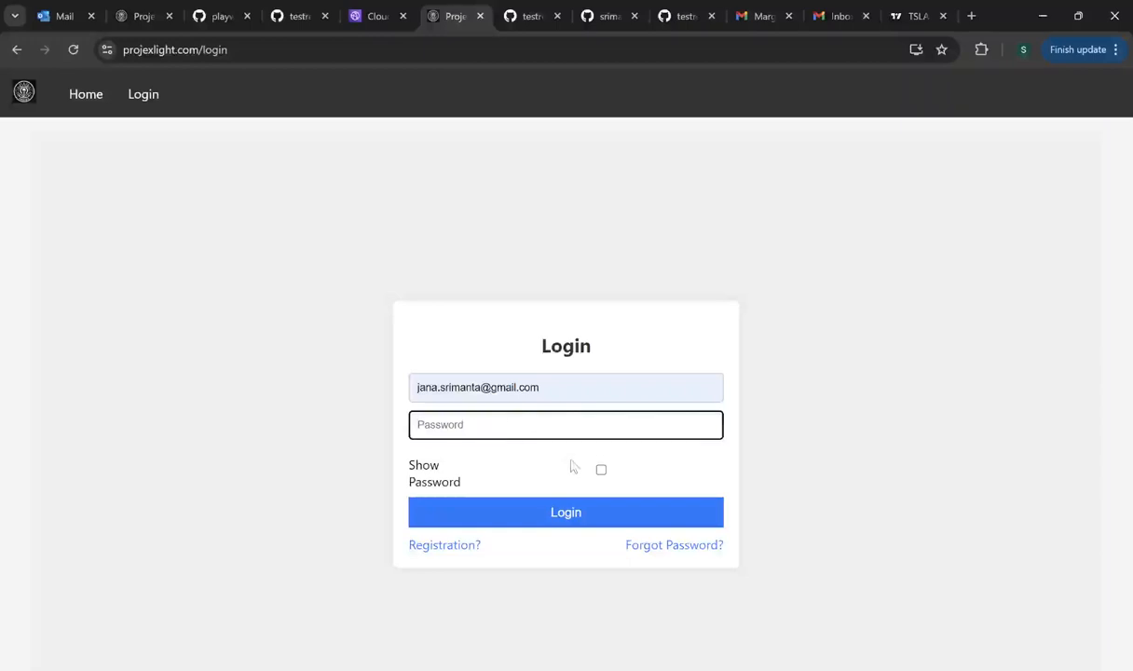
type("••")
key("BackSpace")
key("BackSpace")
type("•••••••••••")
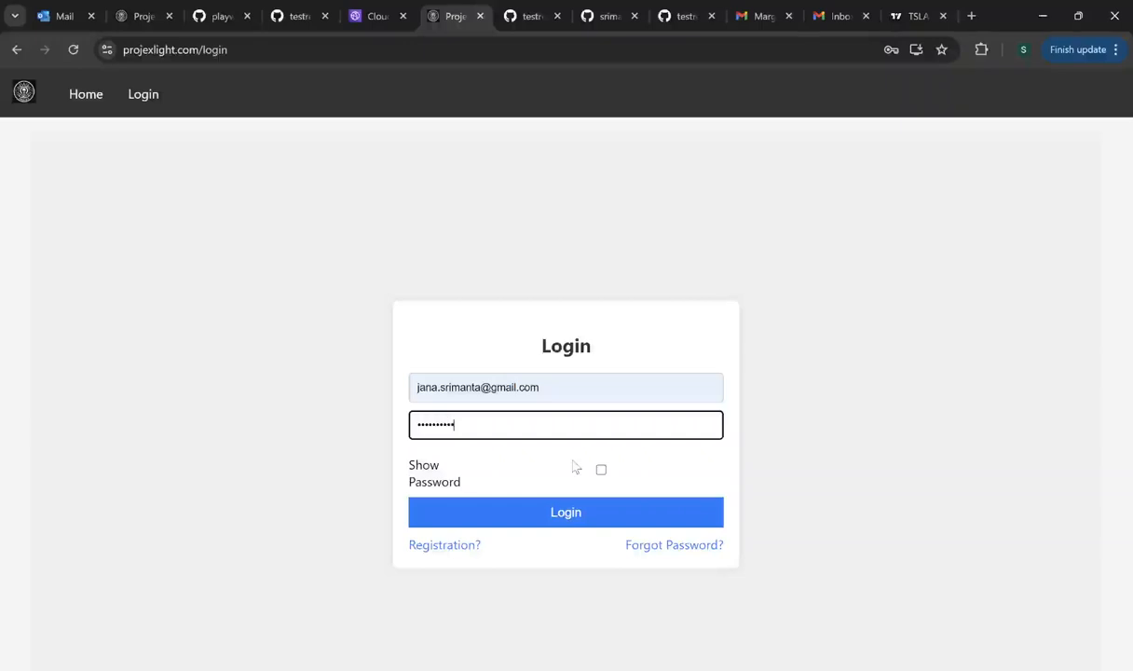
key("BackSpace")
key("BackSpace")
key("BackSpace")
key("BackSpace")
key("BackSpace")
key("BackSpace")
key("BackSpace")
key("BackSpace")
key("BackSpace")
key("BackSpace")
key("BackSpace")
type("••••••••••••")
- Log in and open Test Product 1 (tag PD1001) from the Setup > Product list
left_click(587, 519)
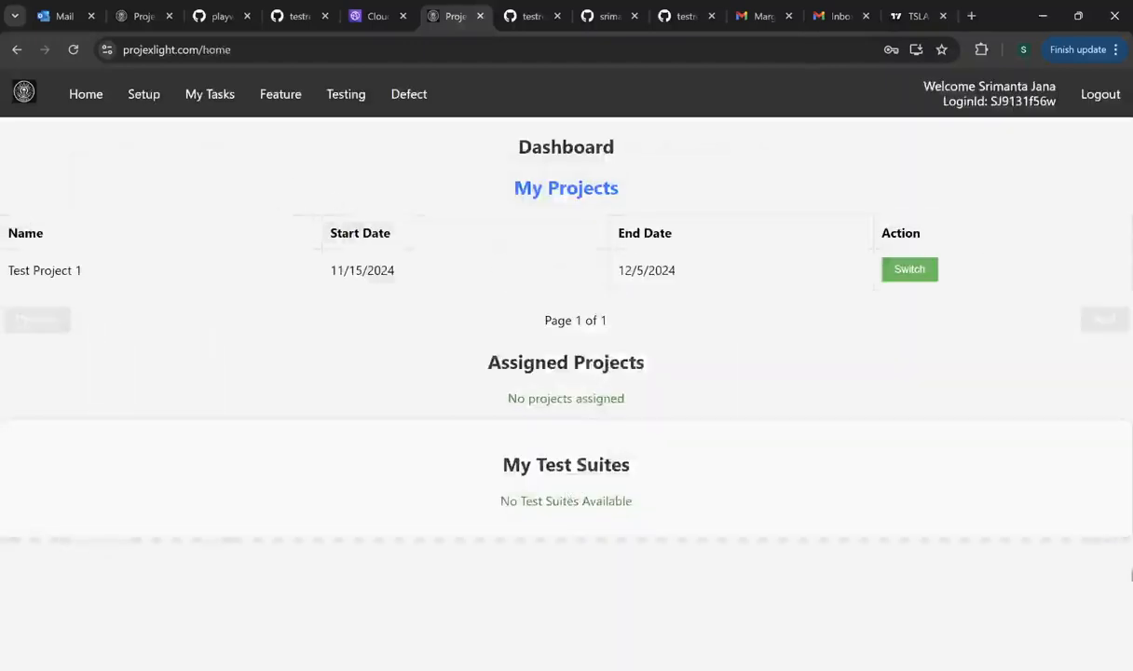
left_click(143, 98)
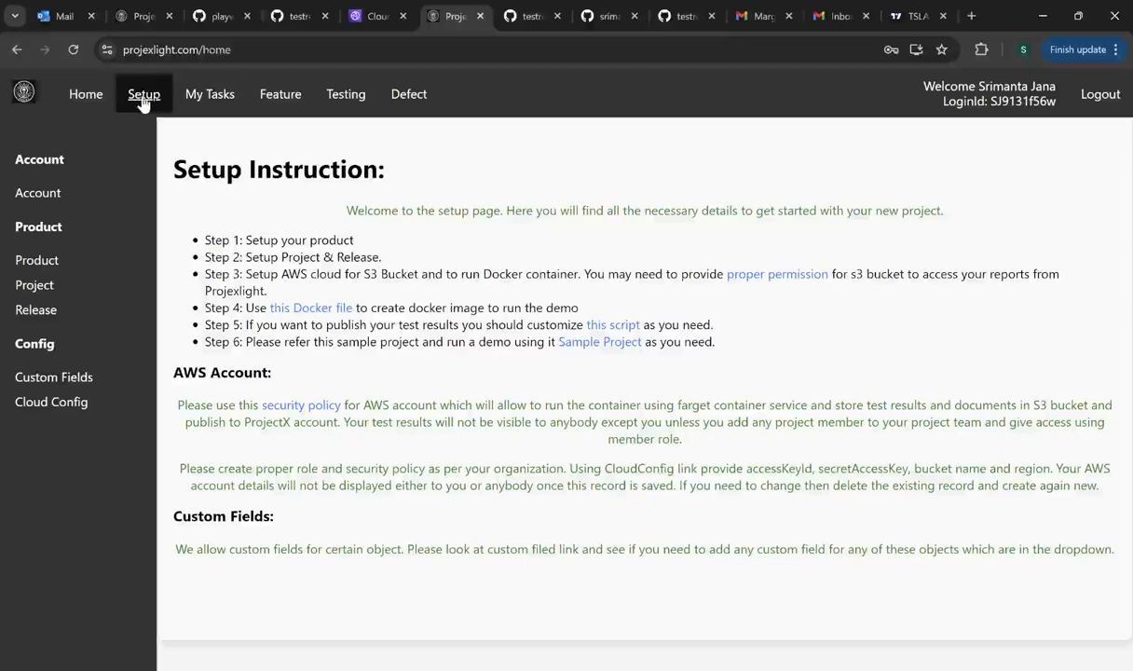
left_click(44, 265)
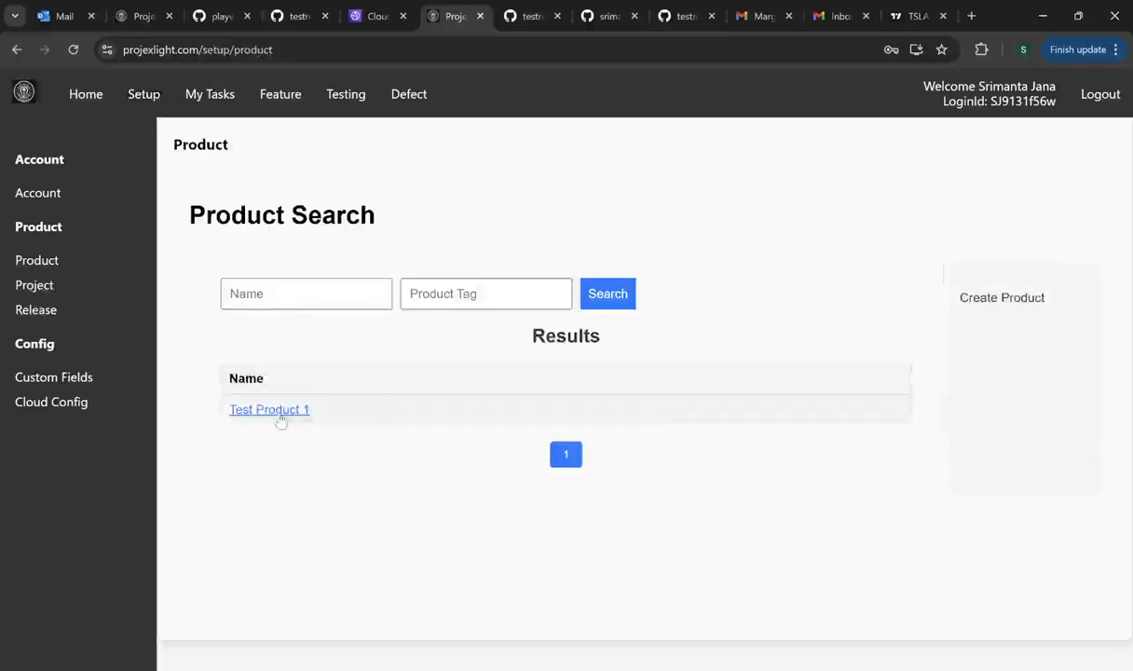
left_click(277, 412)
scroll(361, 425, "down", 3)
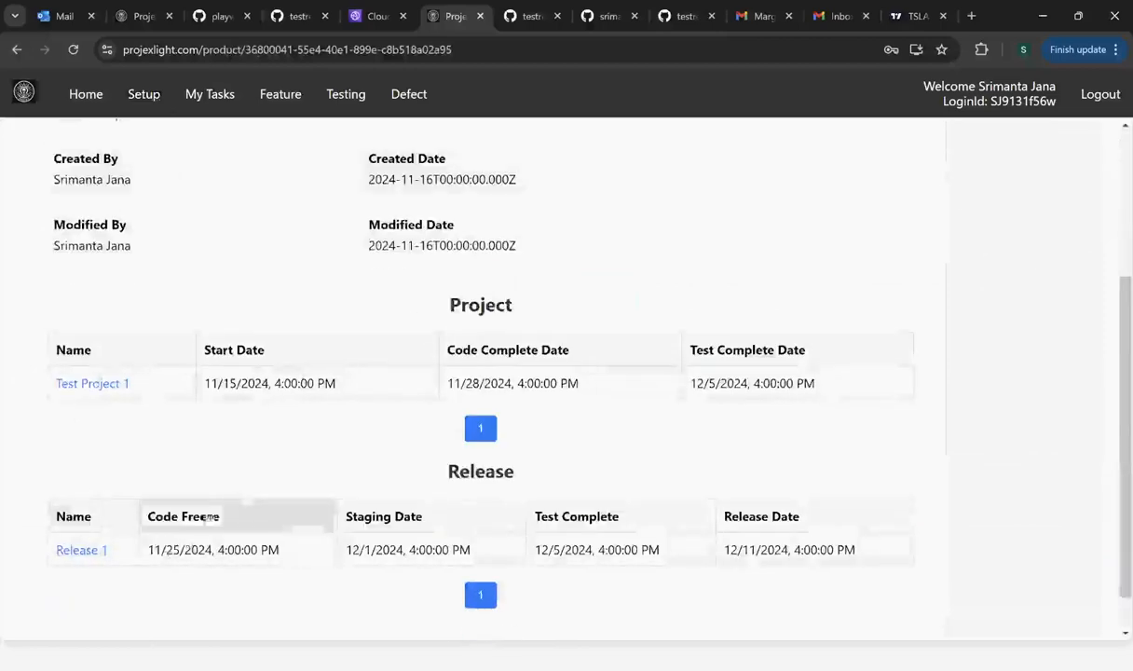
scroll(210, 512, "up", 3)
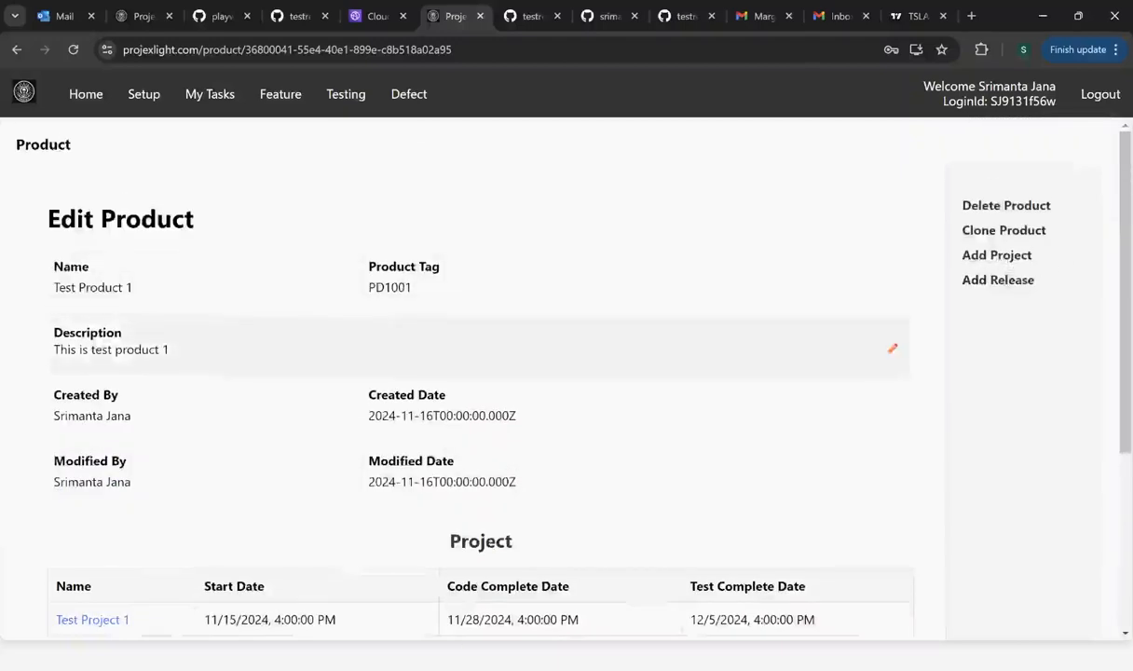
- Open and cancel the Clone Product, Add Project and Add Release forms for Test Product 1
left_click(1004, 230)
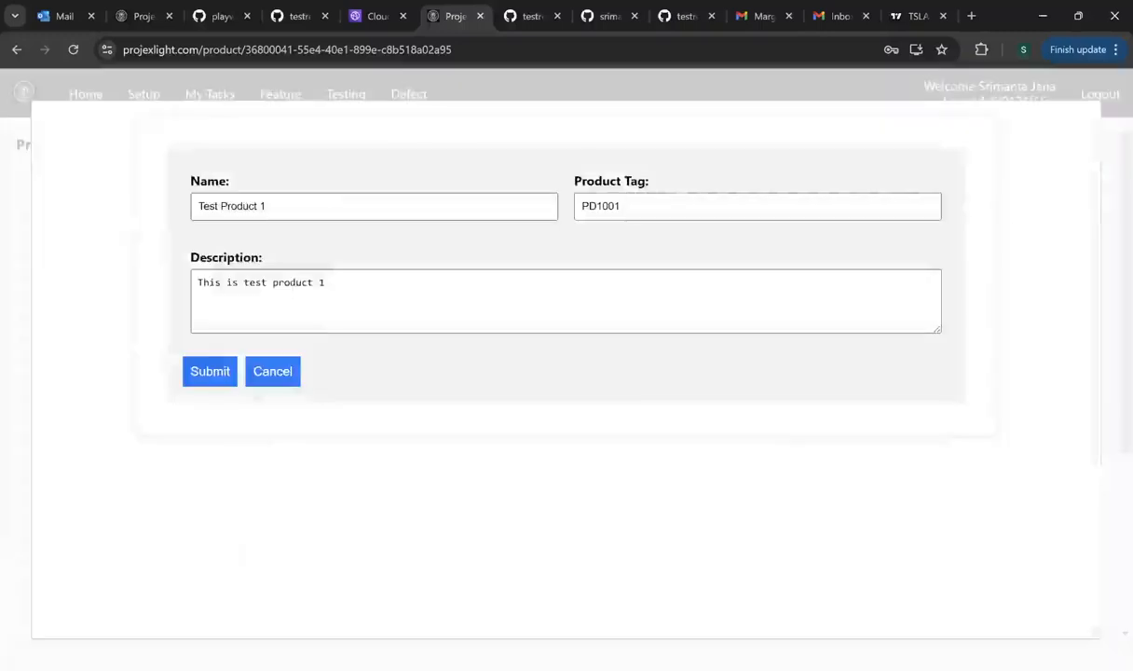
left_click(275, 373)
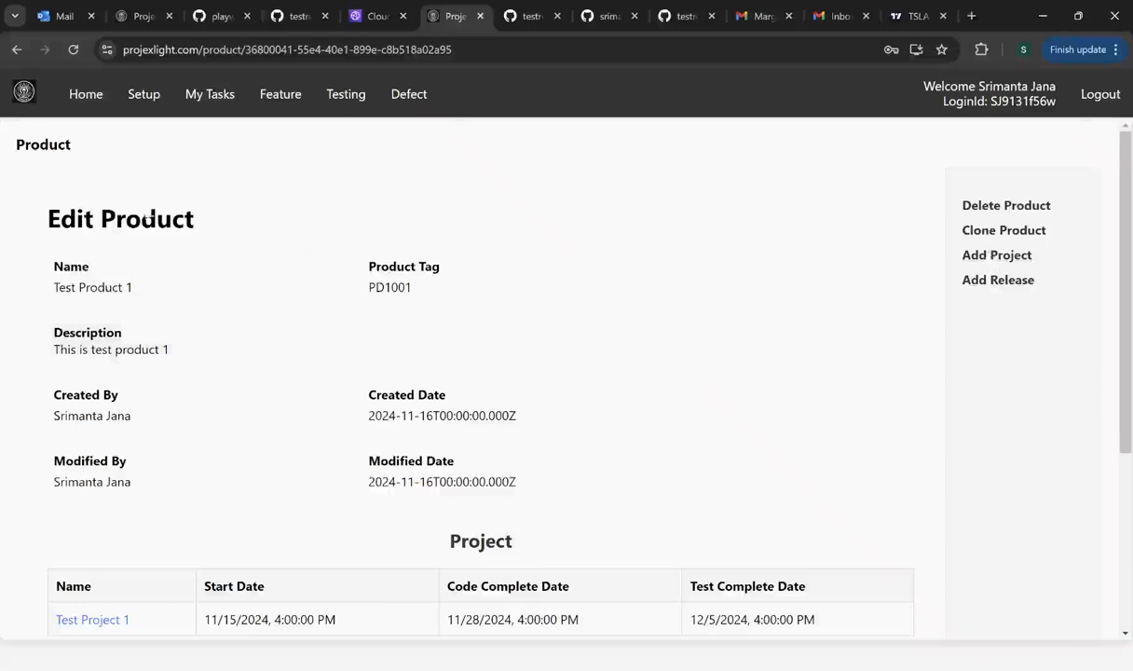
left_click(974, 255)
scroll(533, 319, "down", 3)
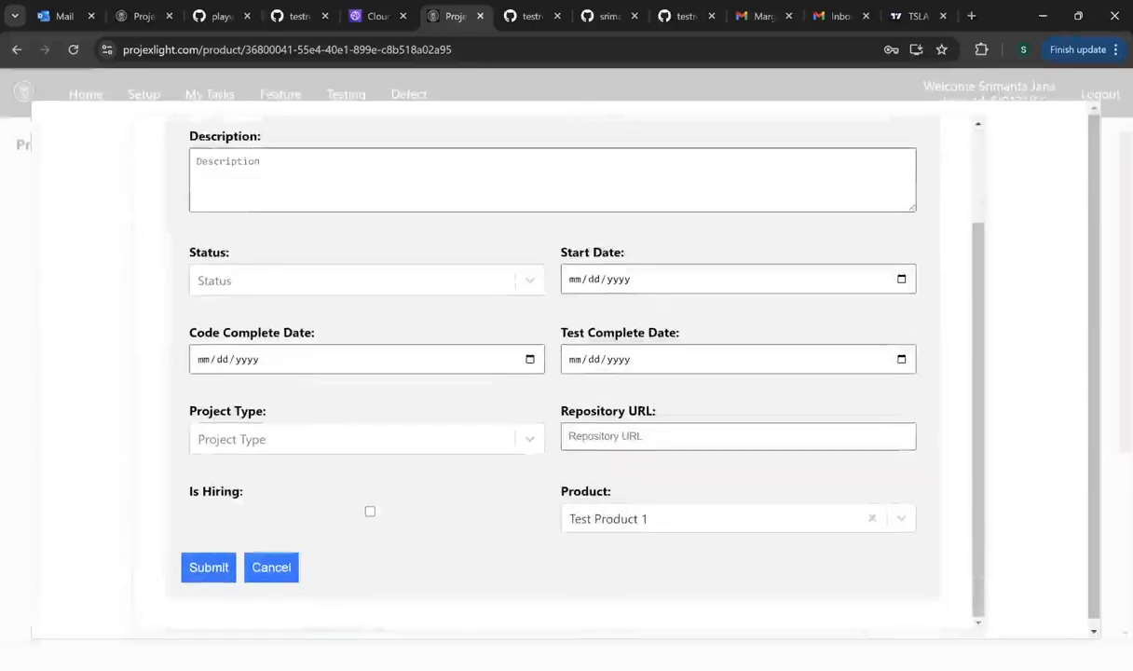
left_click(270, 568)
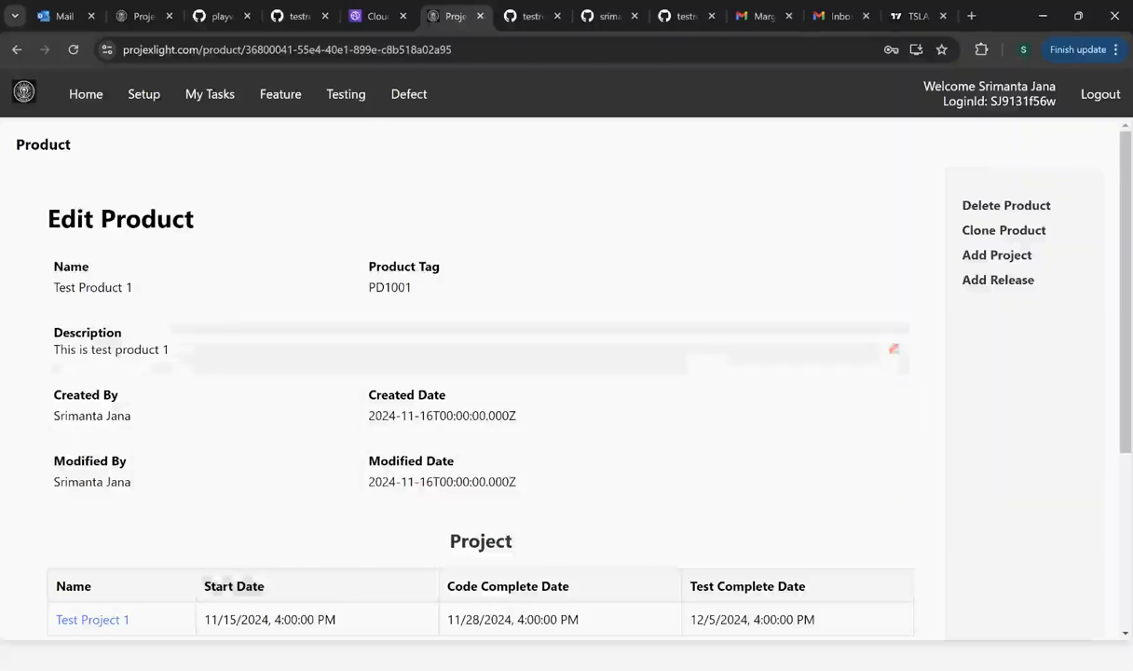
left_click(1018, 282)
scroll(638, 324, "down", 3)
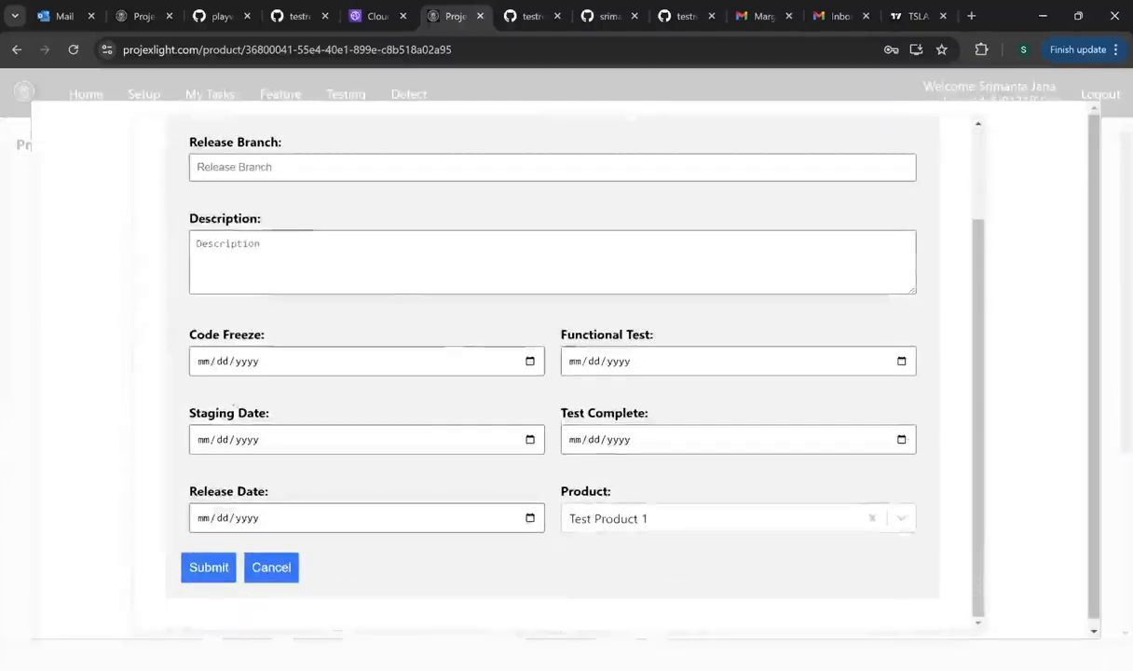
left_click(271, 567)
scroll(520, 511, "down", 3)
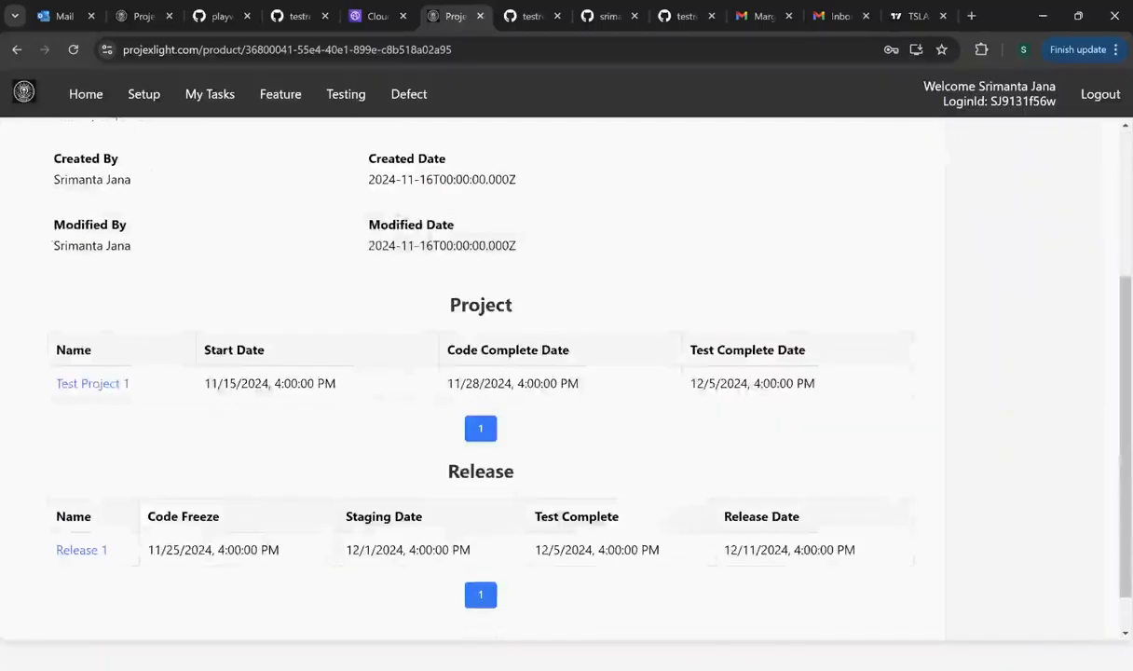
- Open Test Project 1, then open Board1 from its Board table
left_click(110, 385)
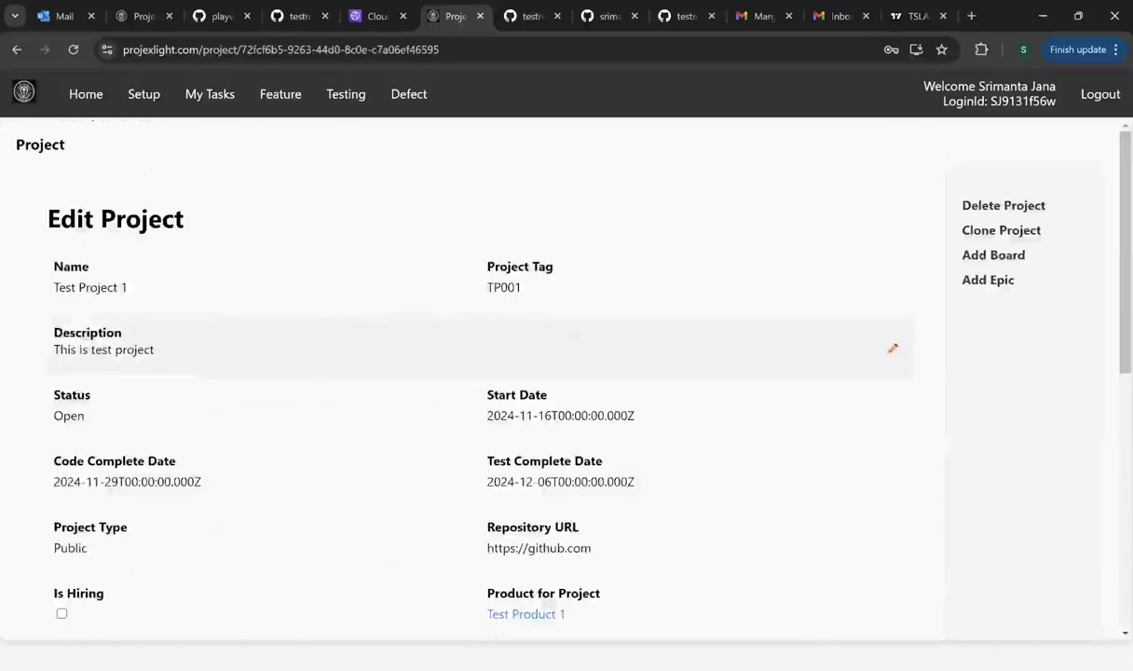
scroll(572, 324, "down", 5)
scroll(572, 324, "up", 5)
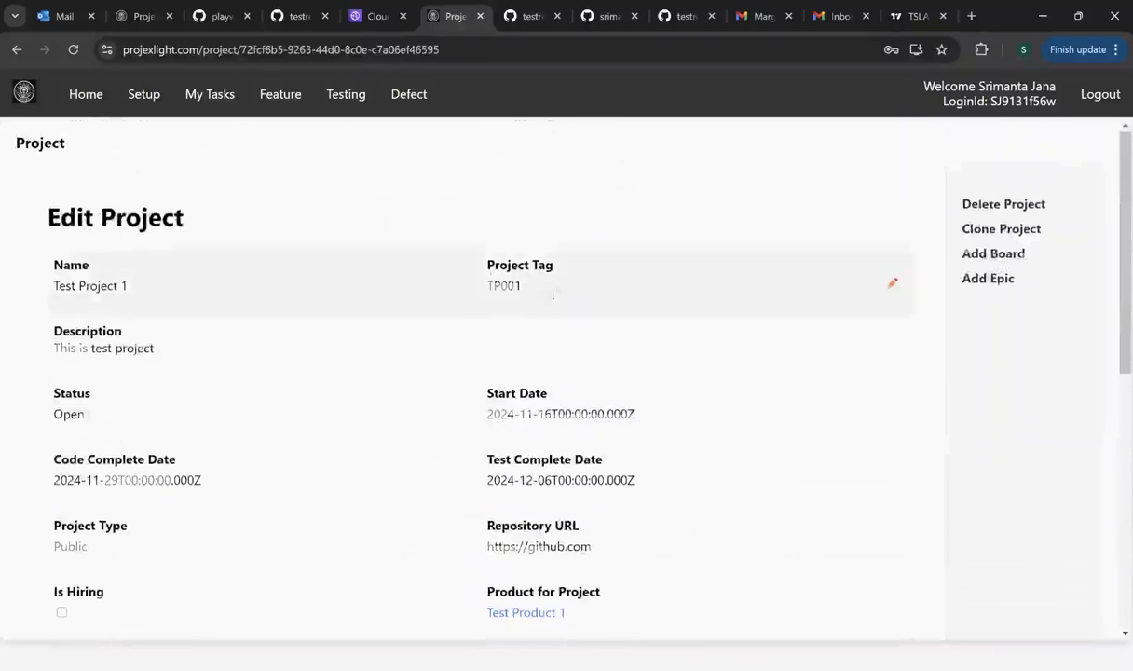
scroll(555, 294, "down", 5)
scroll(390, 429, "down", 2)
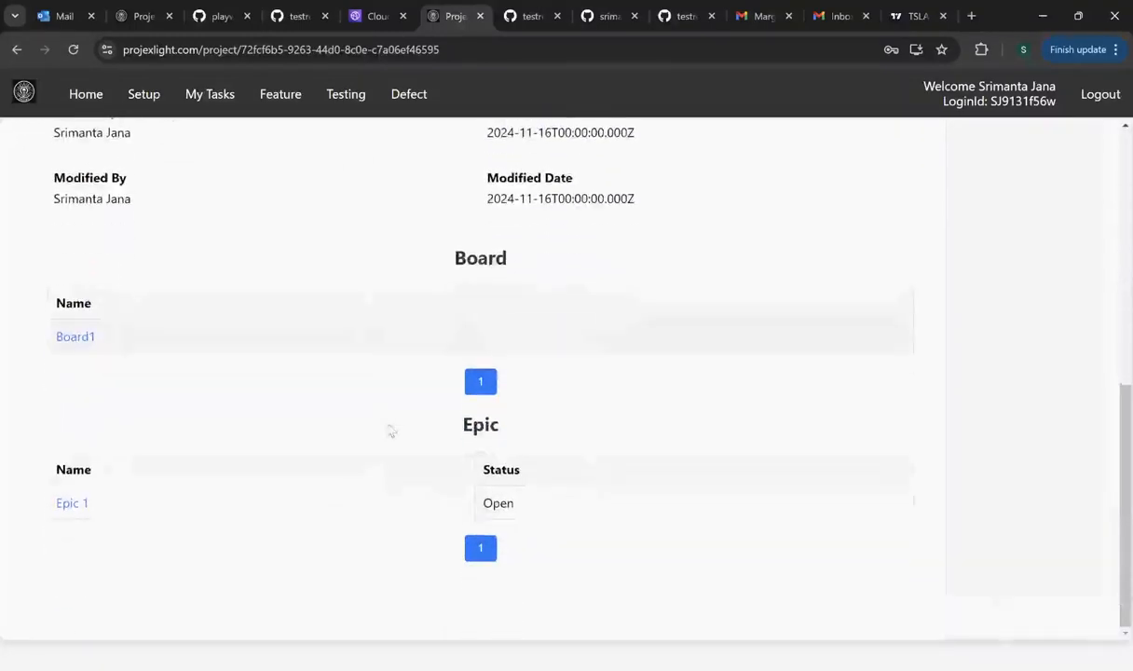
left_click(77, 337)
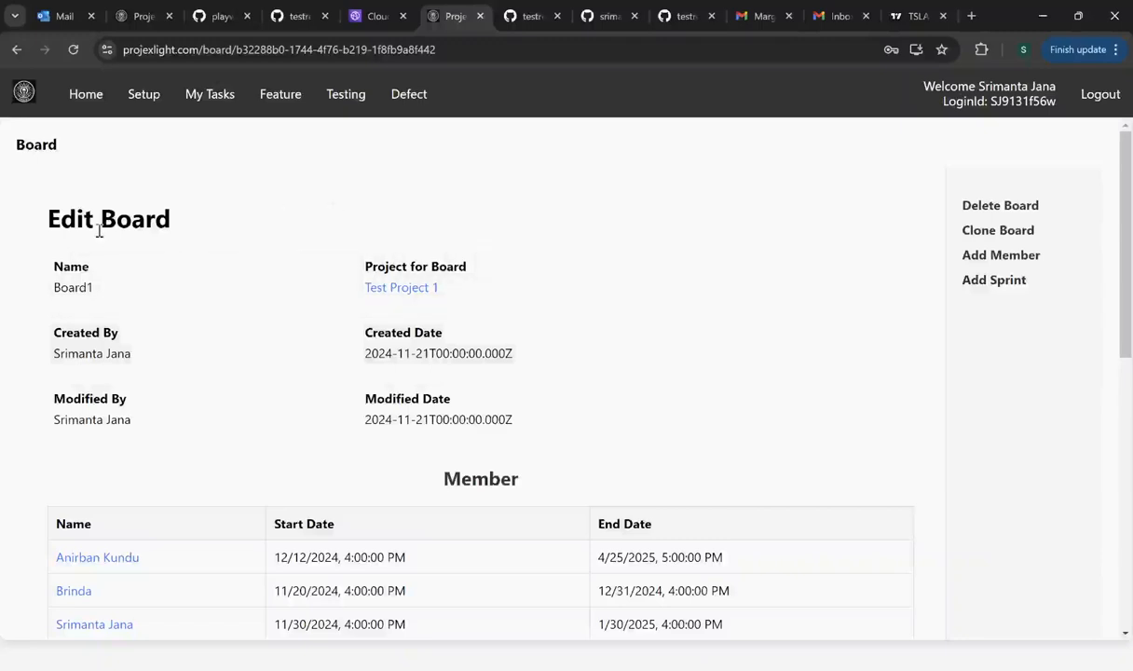
- Open Board1's Add Member form from the Edit Board page's action list
scroll(204, 230, "down", 3)
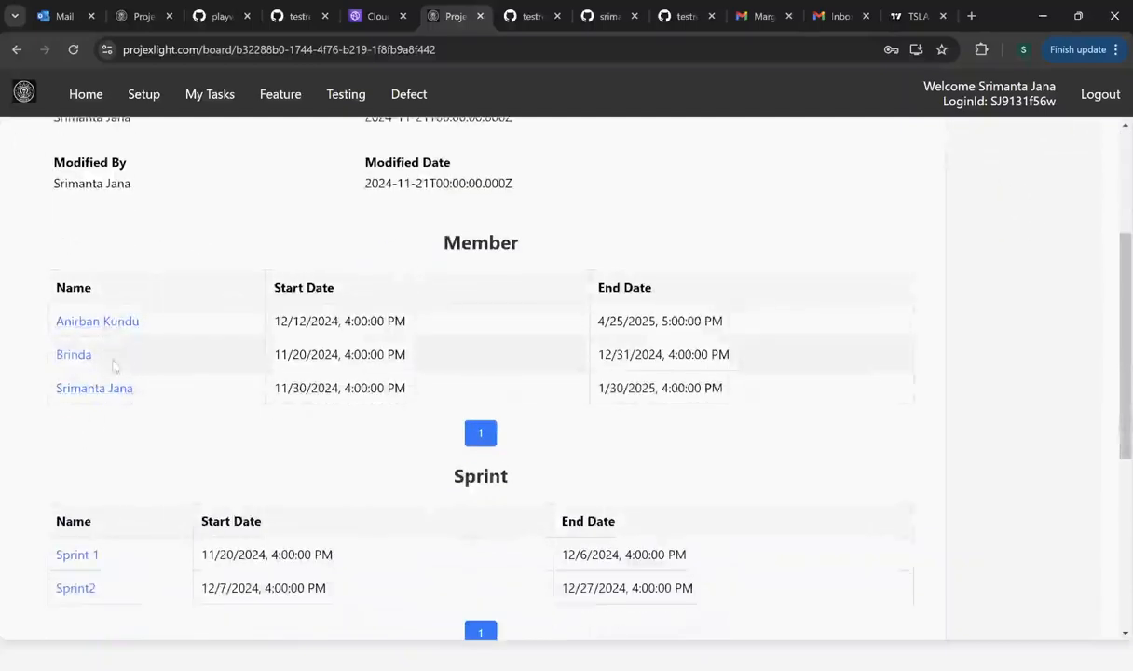
scroll(184, 365, "up", 2)
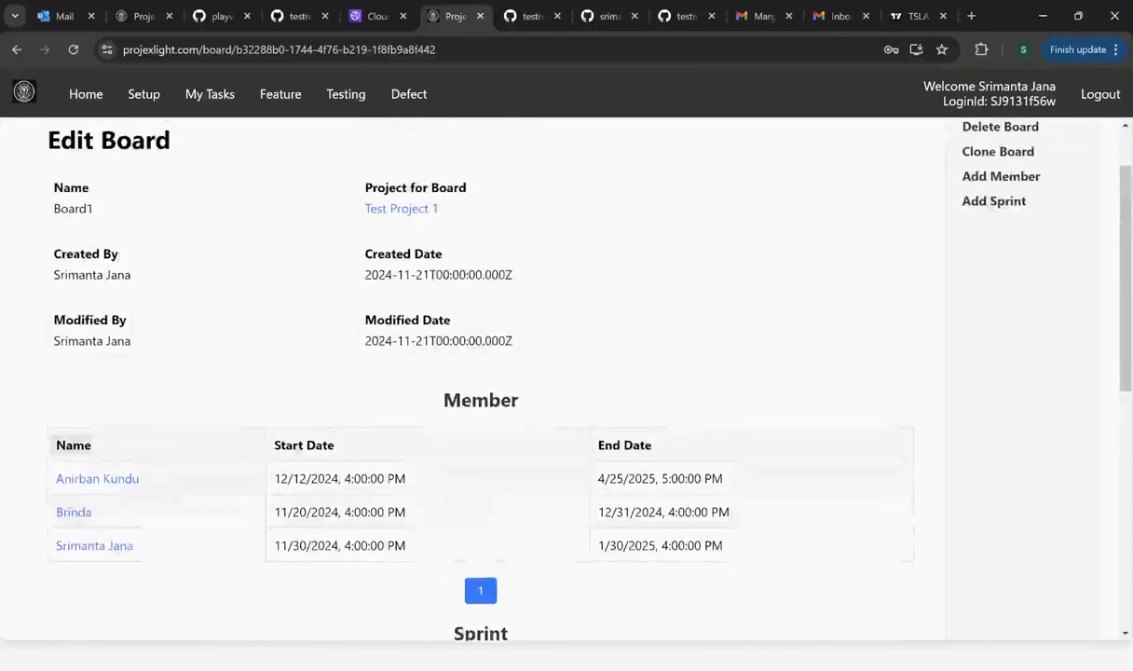
left_click(1001, 176)
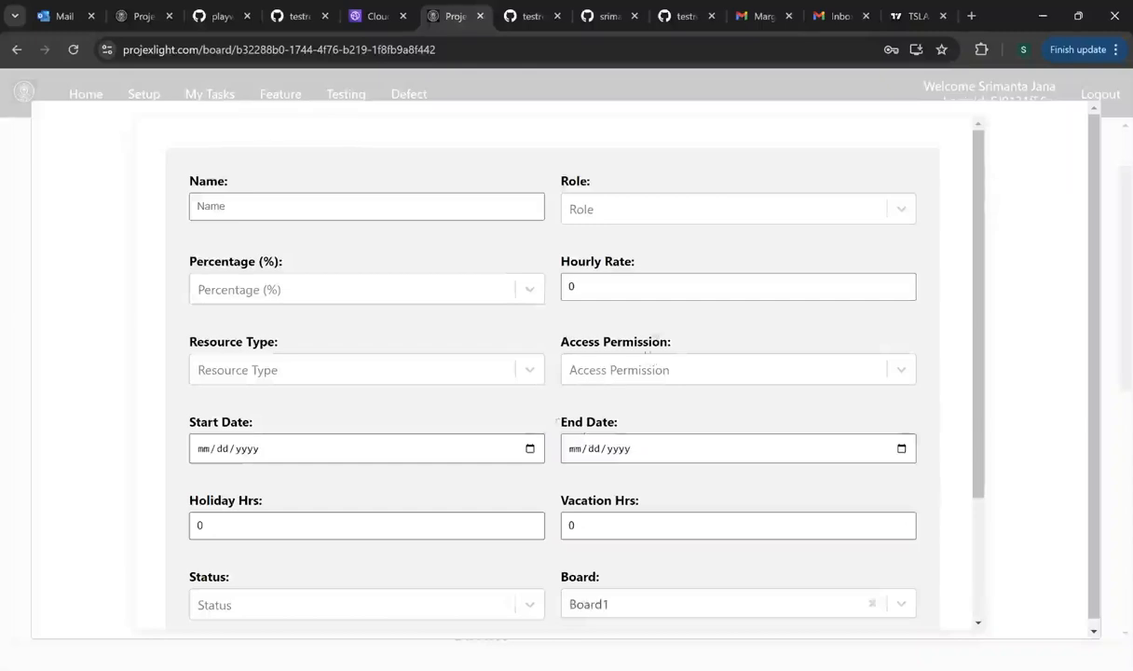
- Browse the new member's Role, Percentage and Resource Type options and the Hourly Rate field
left_click(606, 211)
left_click(384, 201)
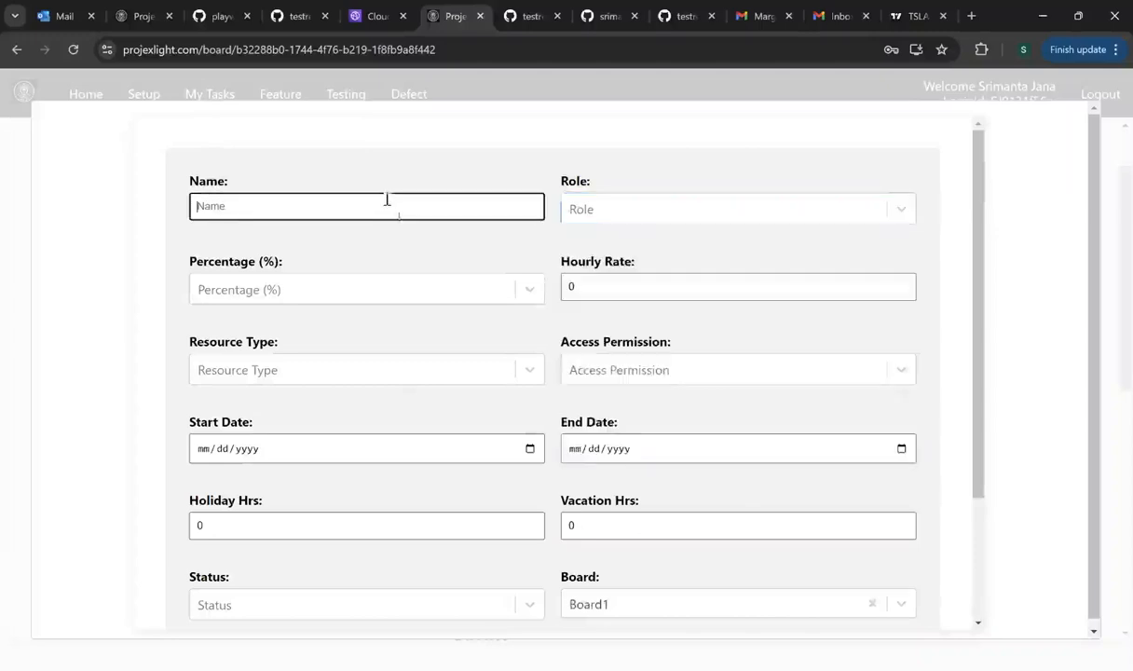
left_click(423, 295)
left_click(424, 297)
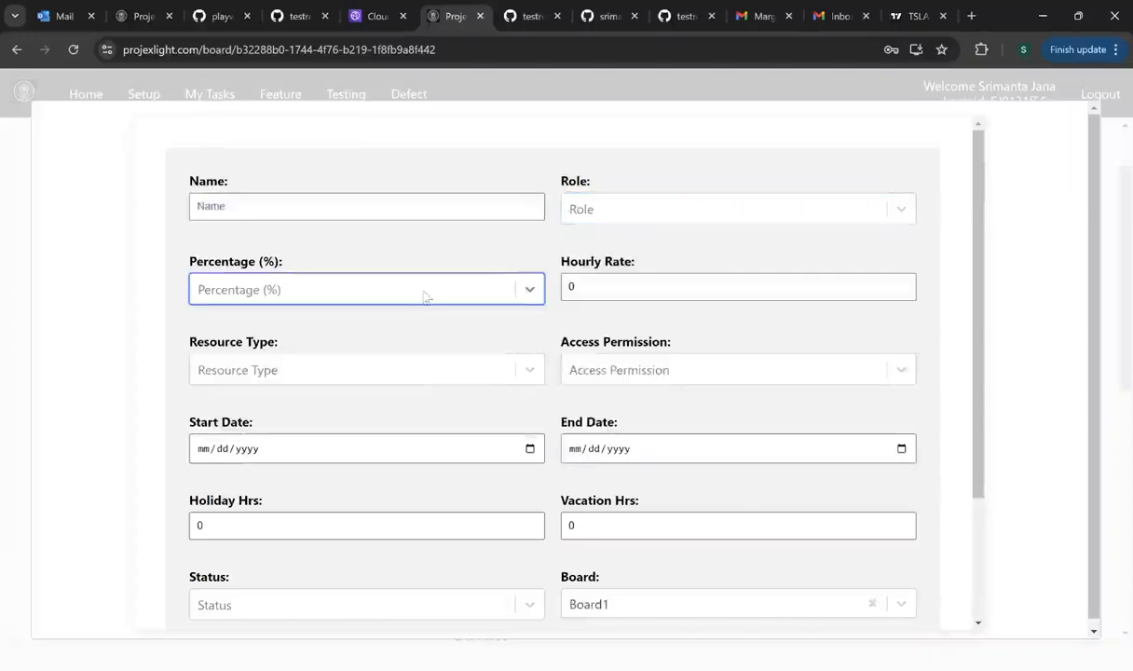
left_click(625, 286)
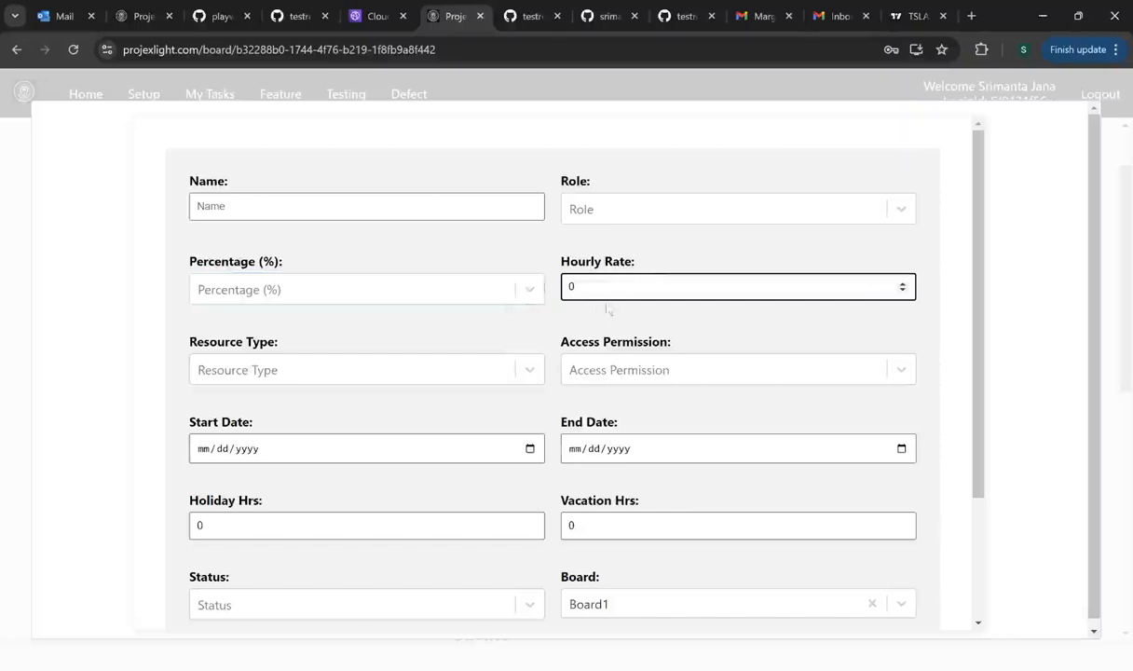
left_click(304, 374)
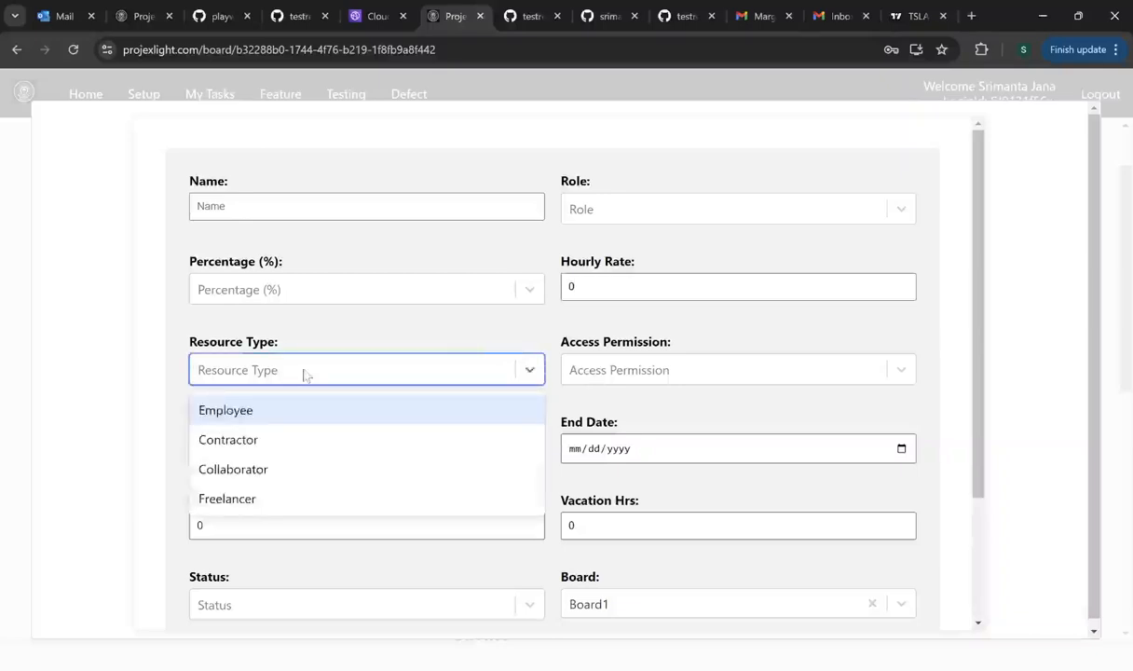
left_click(303, 375)
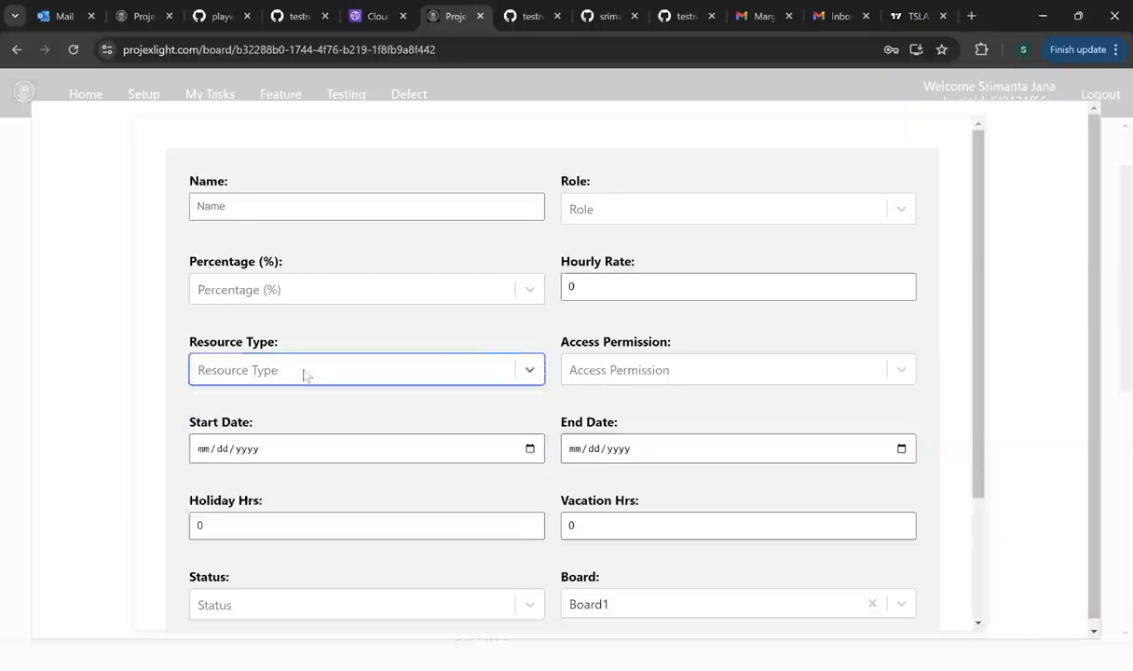
- Set the new member's Access Permission to Developer
left_click(640, 372)
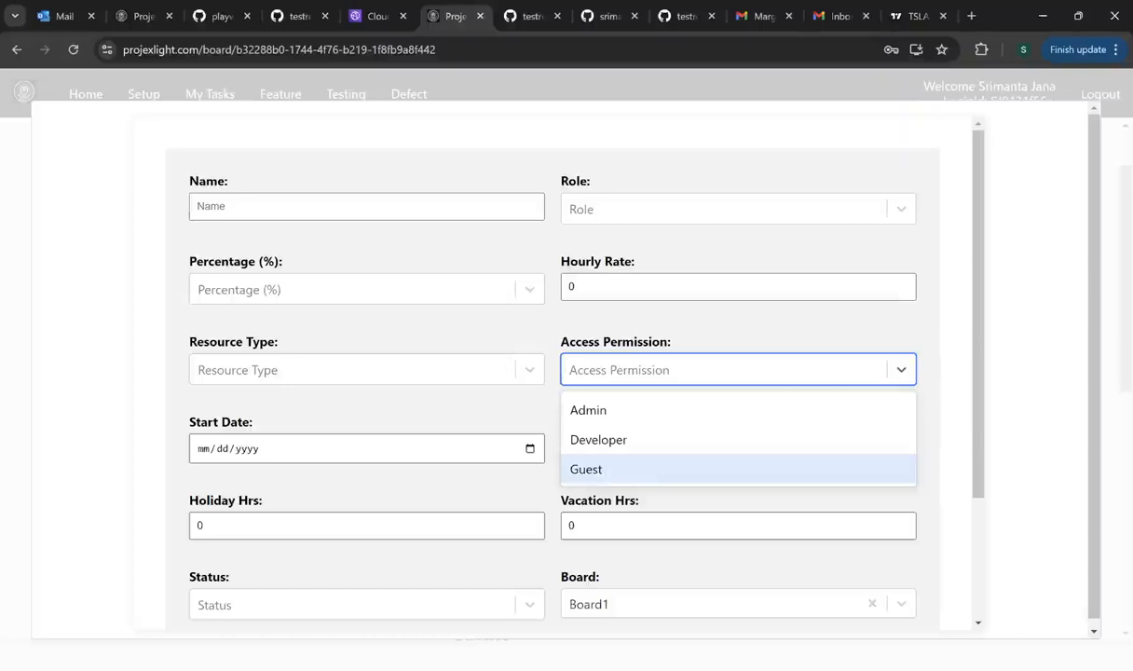
left_click(610, 454)
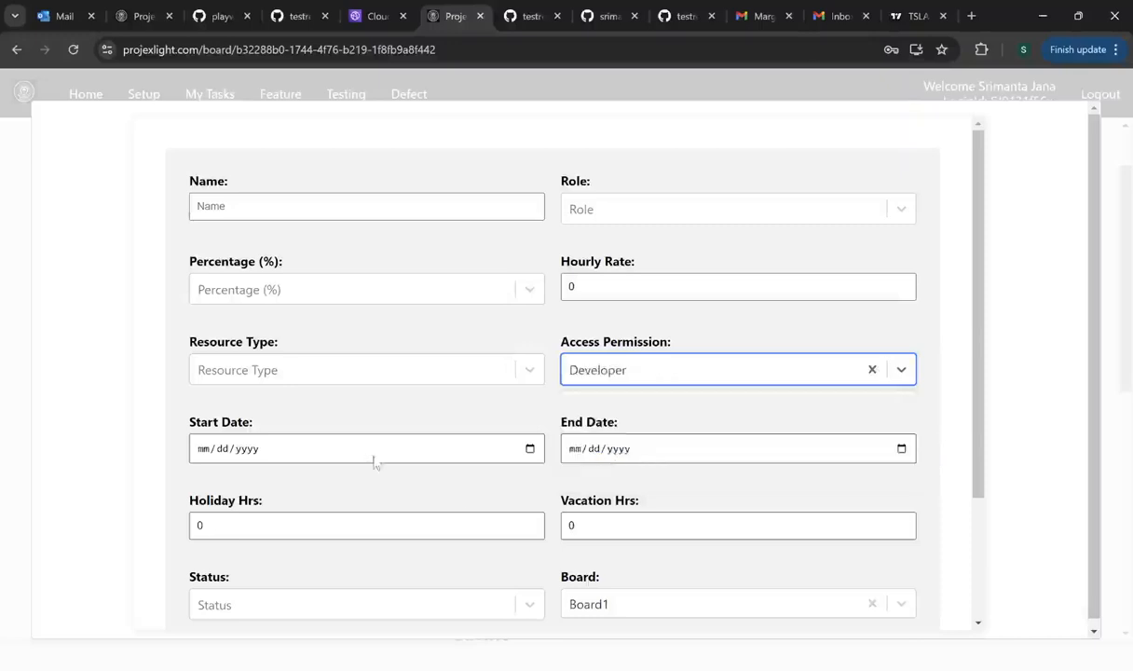
scroll(359, 452, "down", 2)
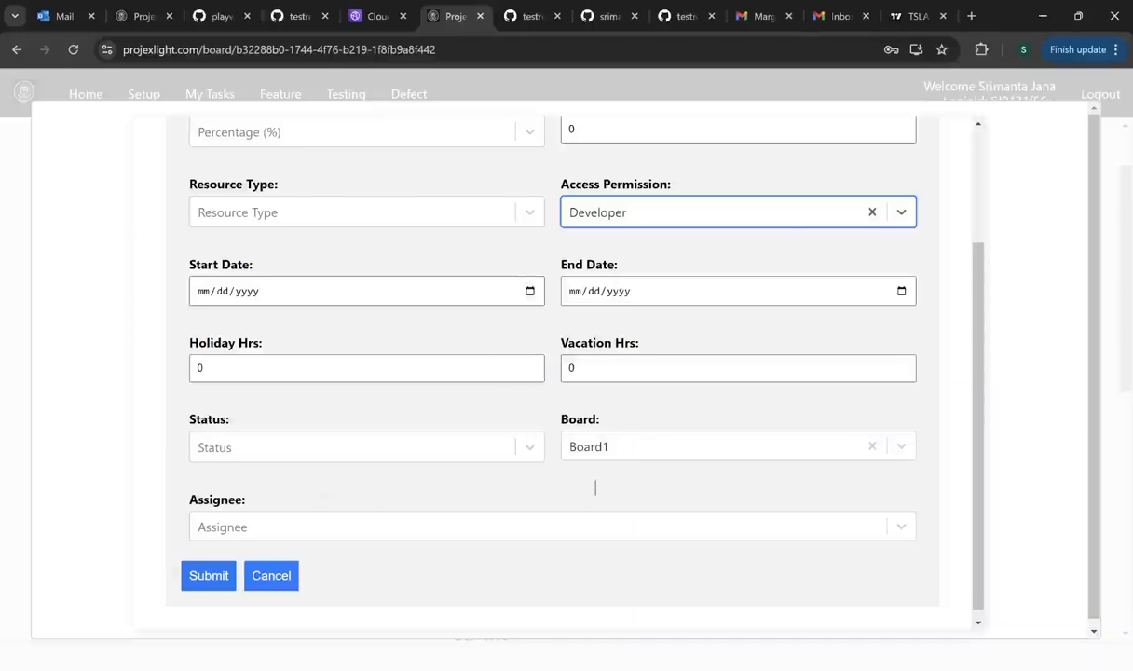
- Search the Assignee list, then clear the search text and close the list
left_click(303, 528)
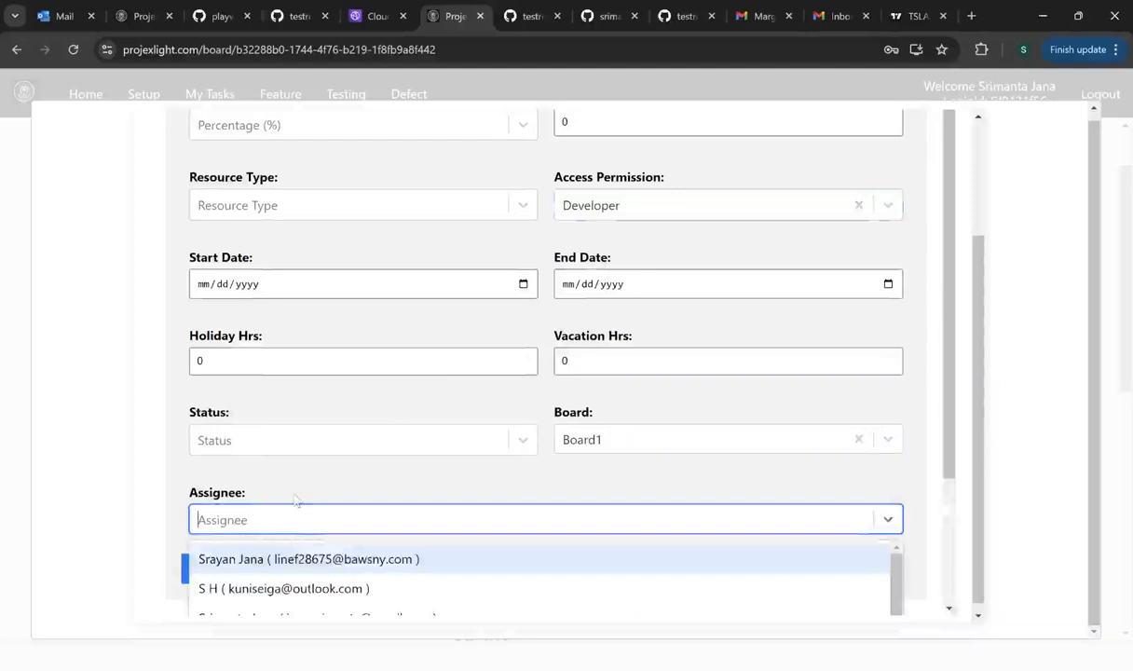
type("s")
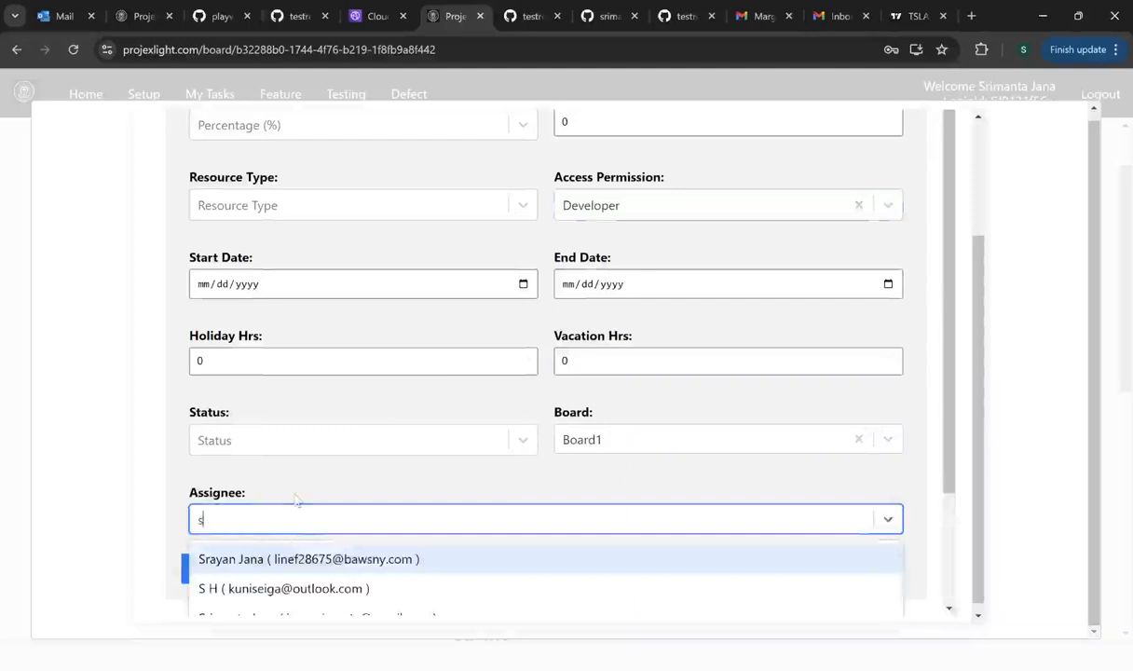
type(" h")
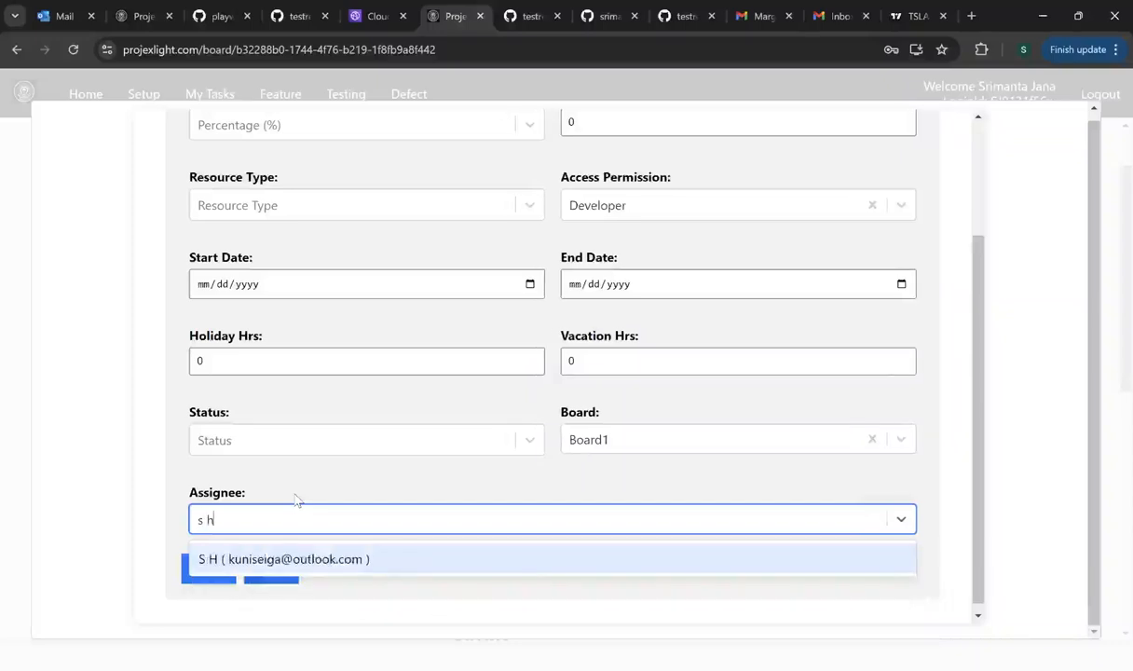
key("BackSpace")
key("BackSpace")
key("BackSpace")
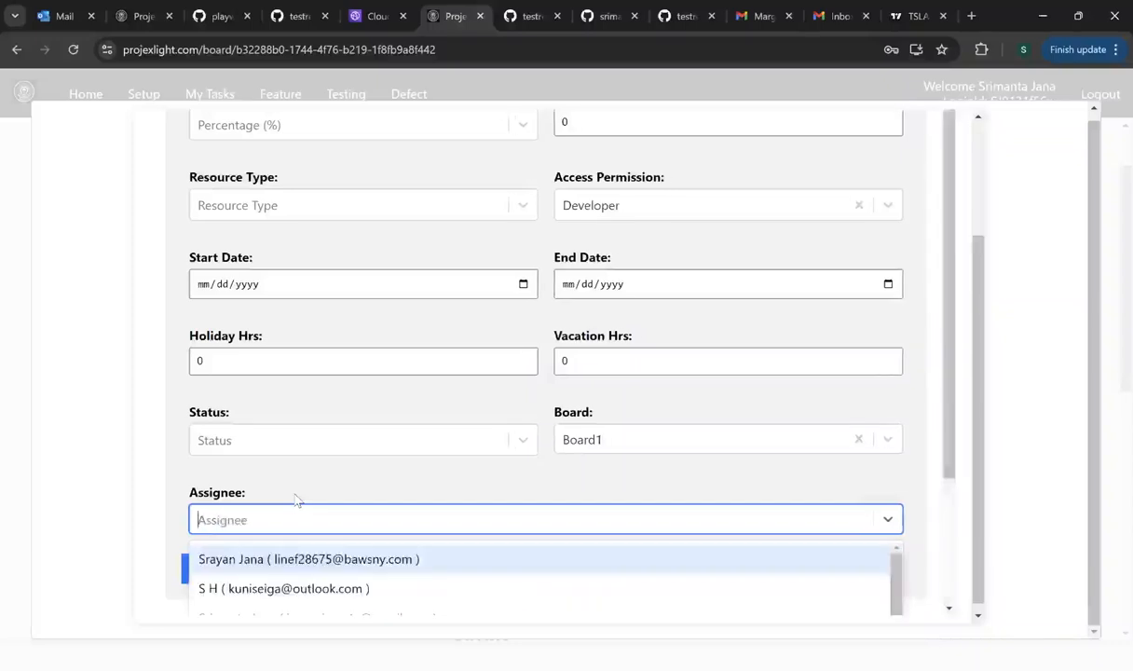
left_click(156, 548)
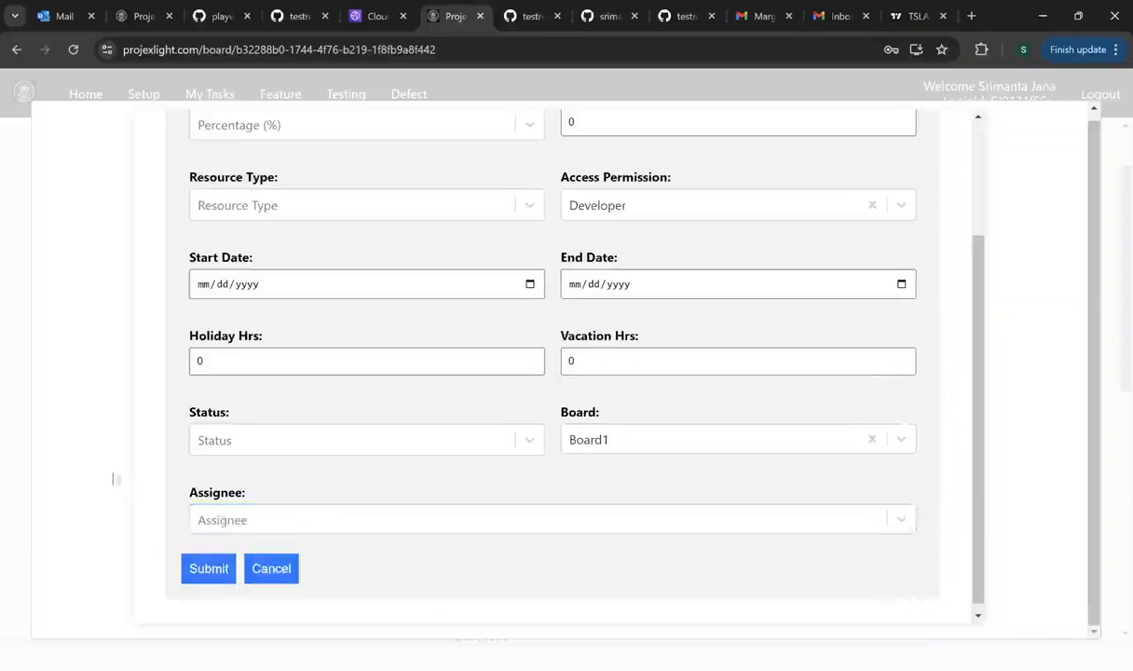
- Discard the new-member form and open Sprint2 from Board1's Sprint table
left_click(271, 573)
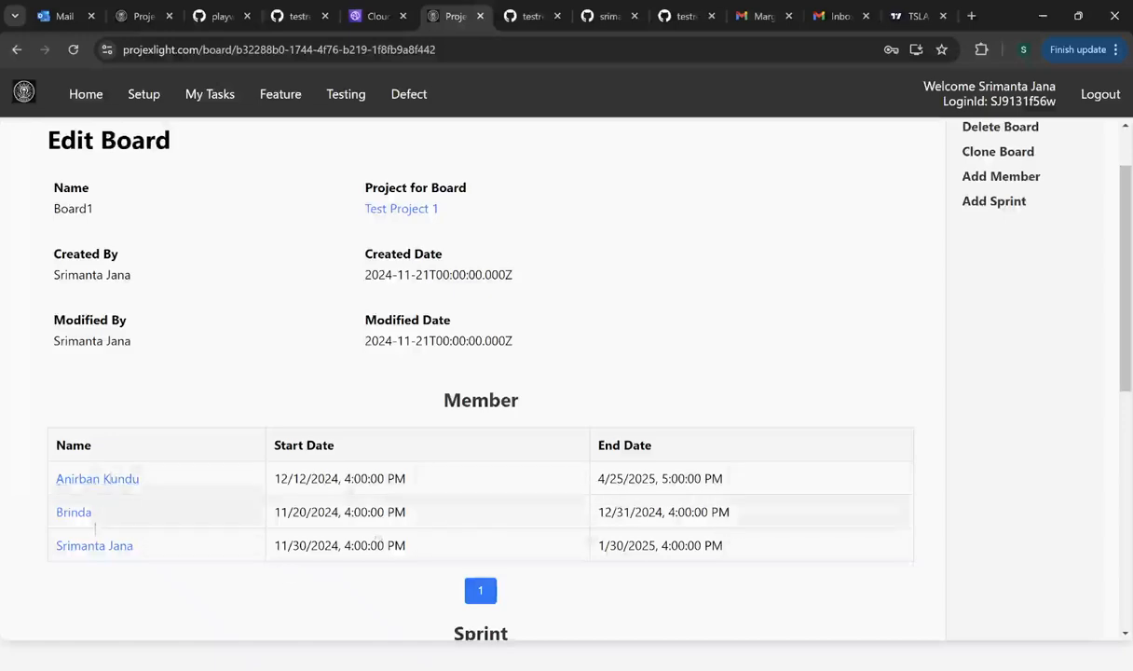
scroll(304, 422, "down", 3)
scroll(306, 423, "down", 2)
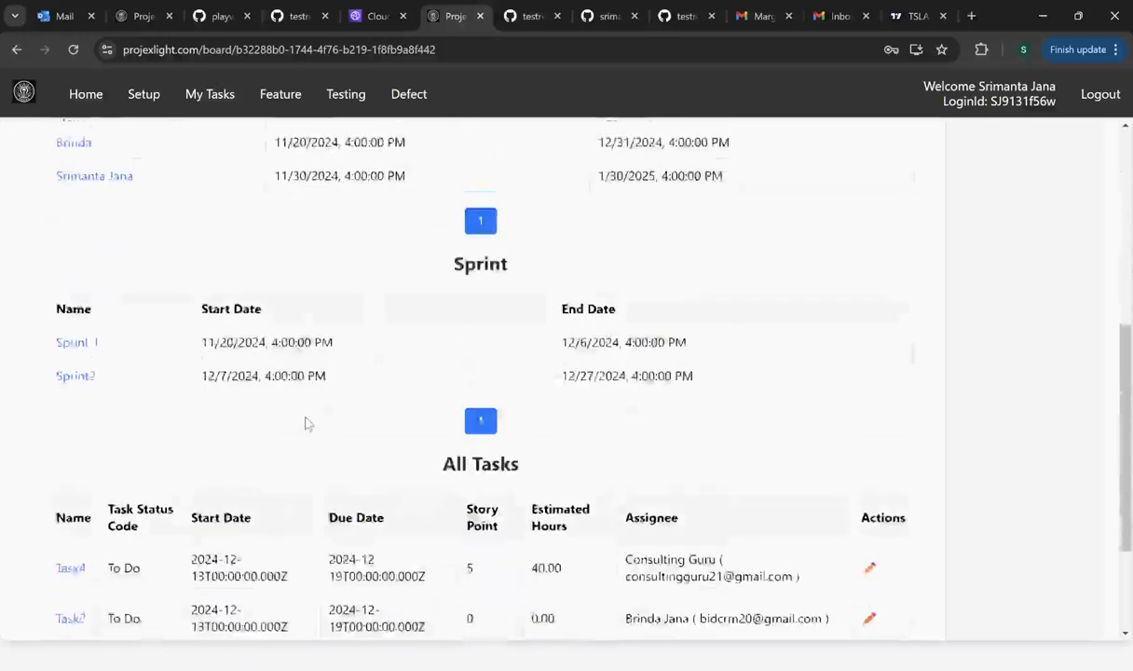
scroll(306, 423, "up", 2)
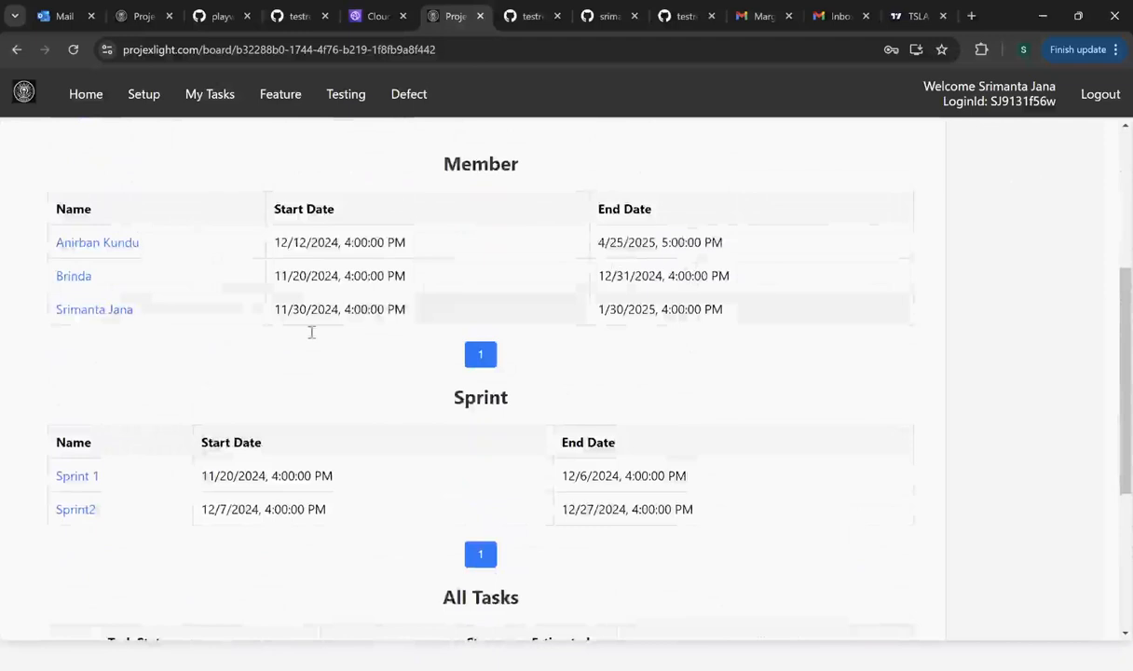
scroll(262, 445, "up", 3)
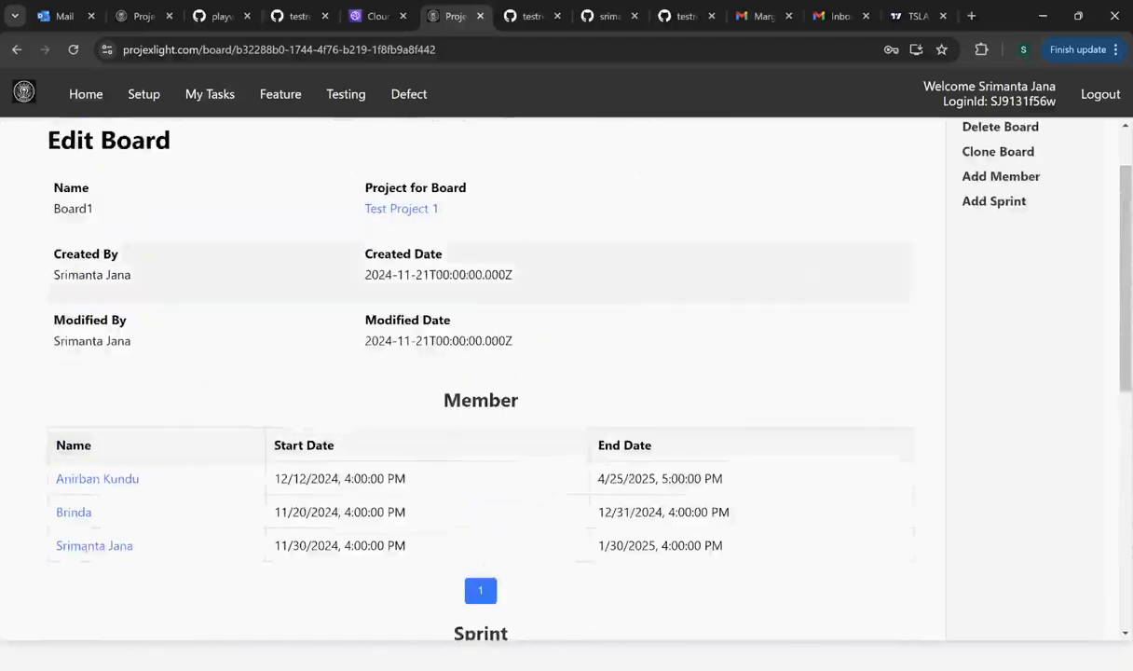
scroll(599, 331, "down", 2)
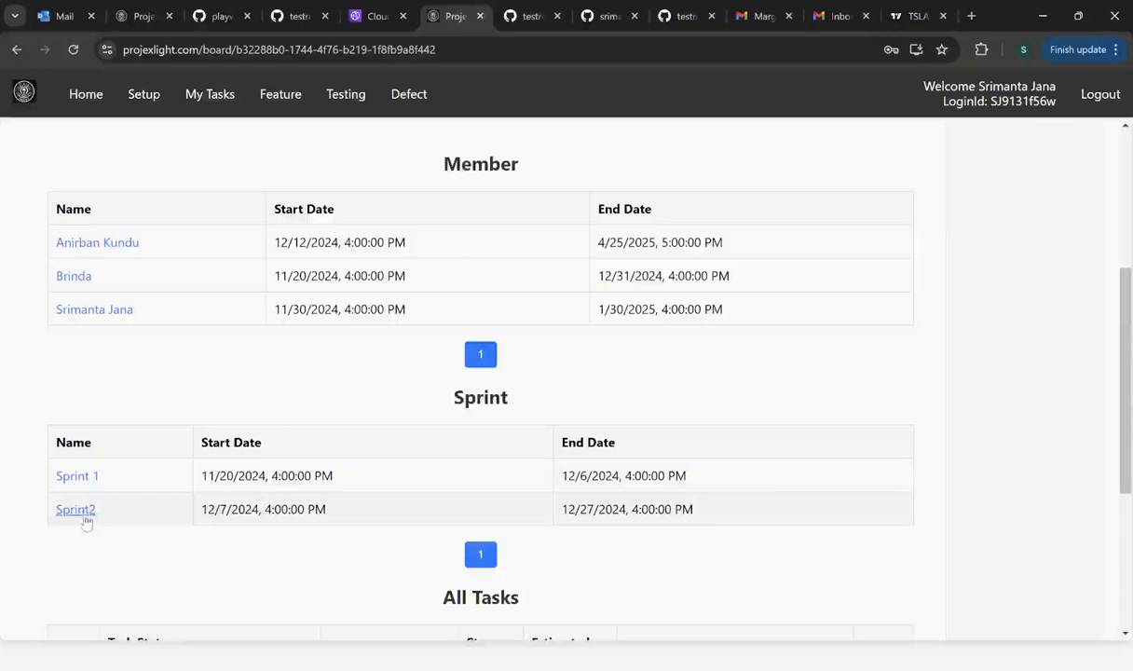
scroll(82, 494, "down", 2)
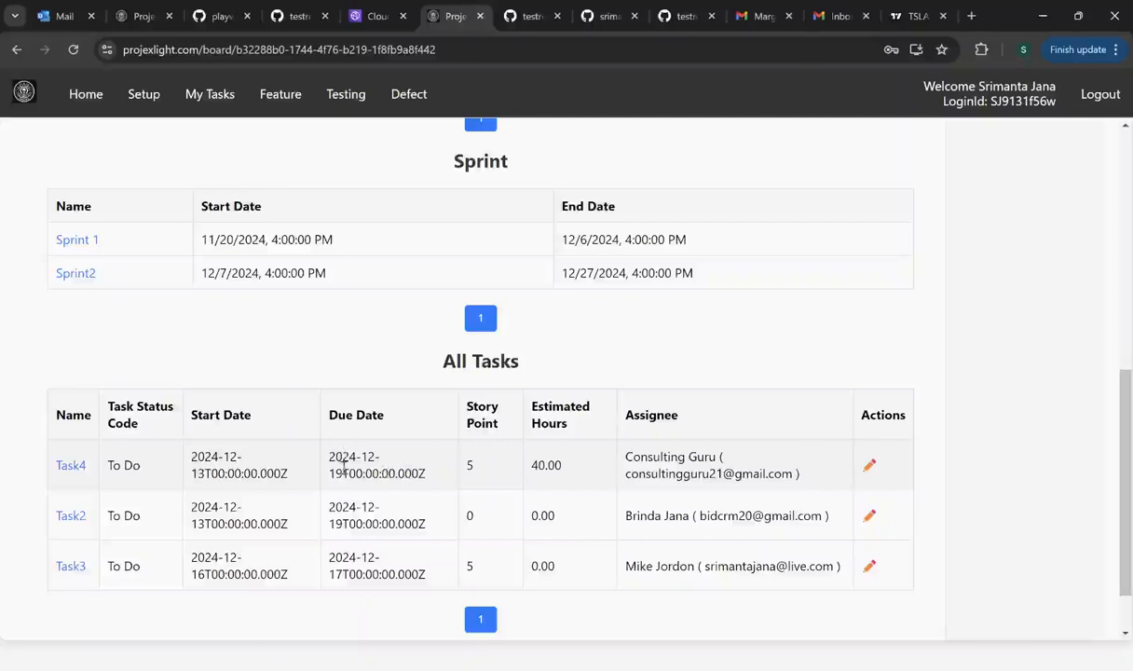
left_click(83, 277)
scroll(340, 344, "down", 4)
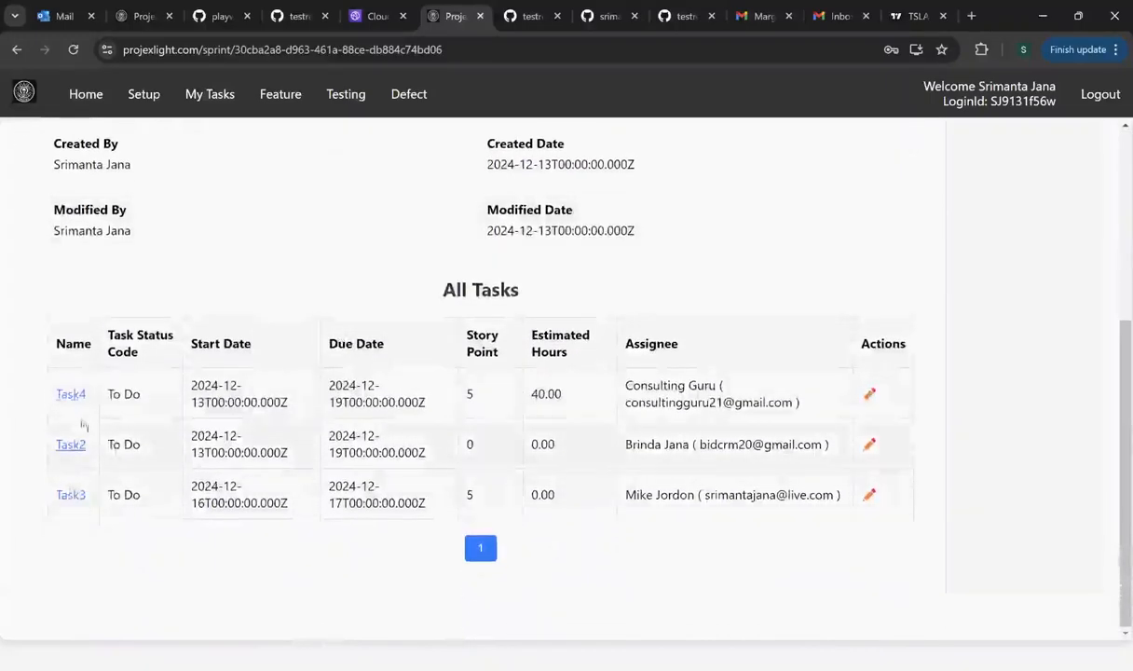
- Open Board1 from Sprint2's page and review its members and its sprints, Sprint 1 and Sprint2
scroll(125, 415, "up", 4)
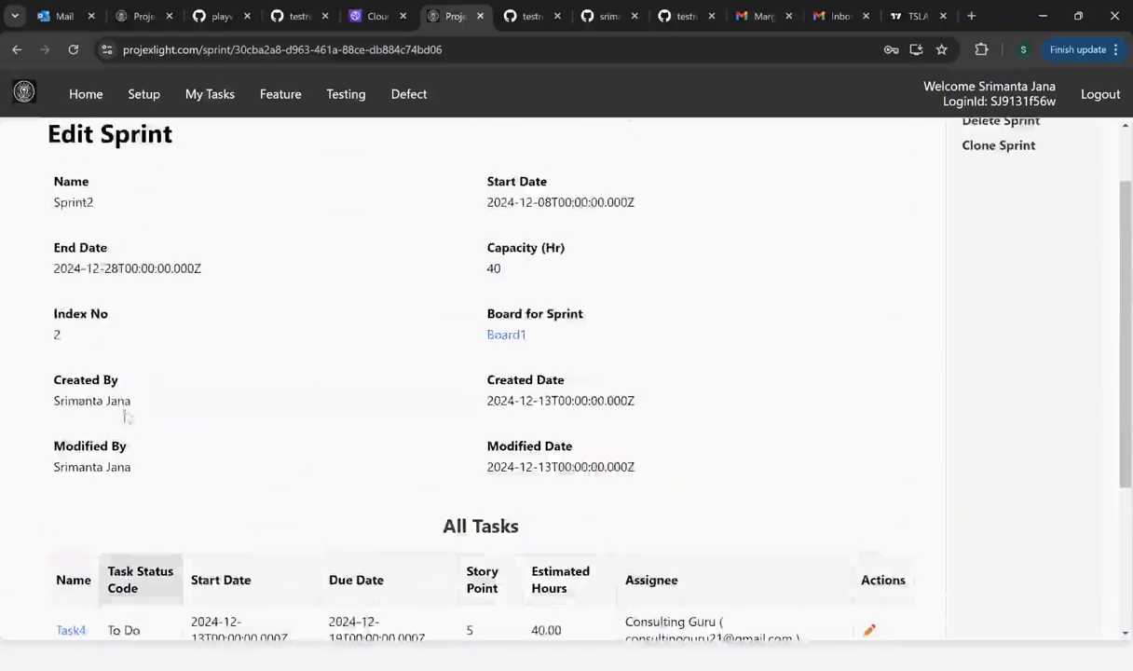
scroll(156, 391, "down", 2)
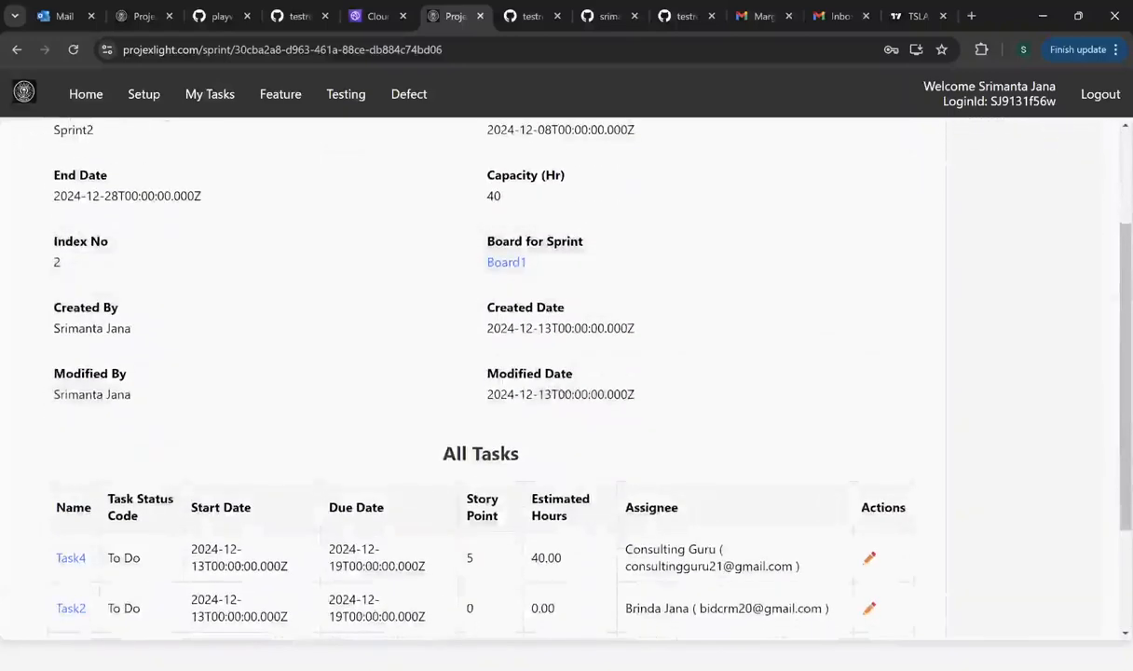
scroll(227, 341, "up", 2)
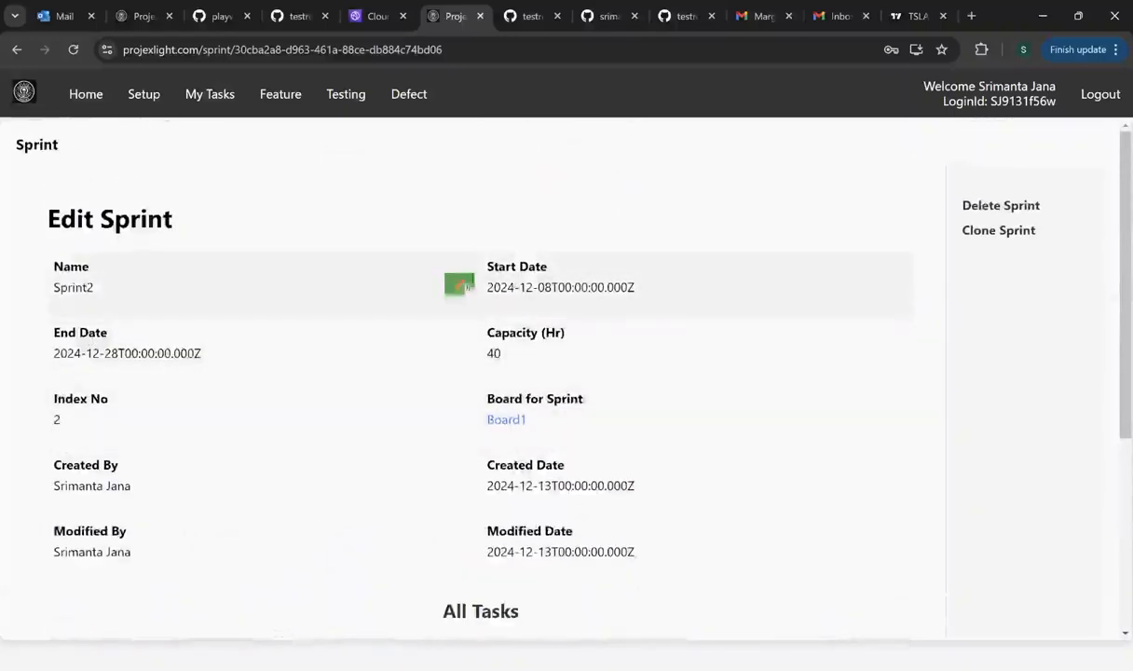
scroll(368, 379, "down", 2)
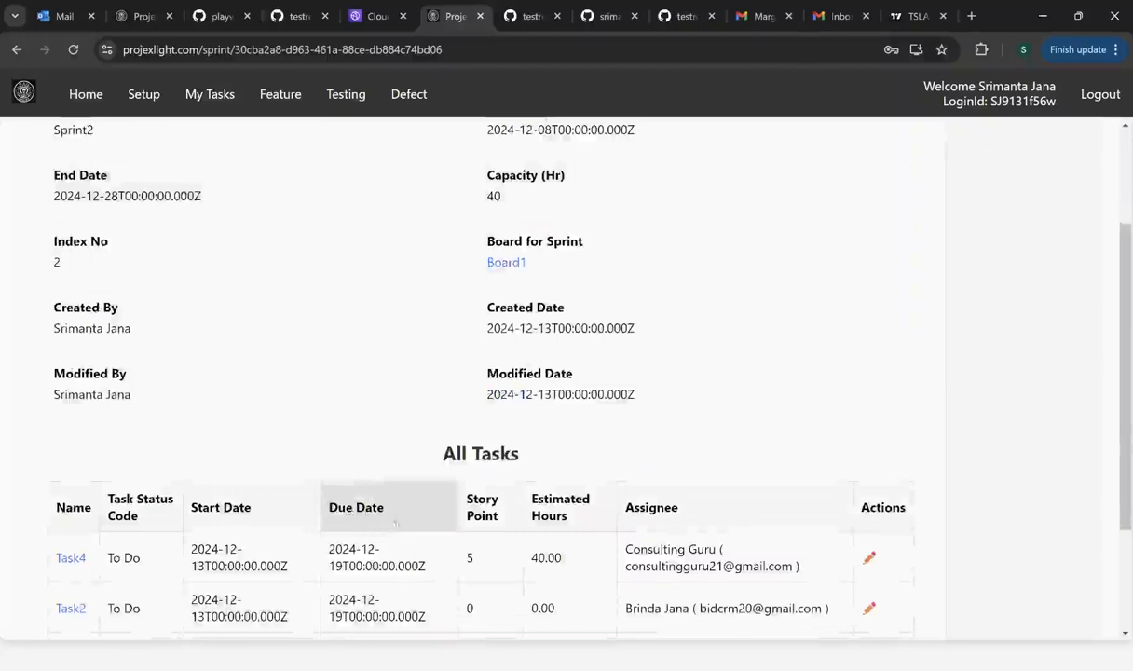
scroll(357, 449, "up", 2)
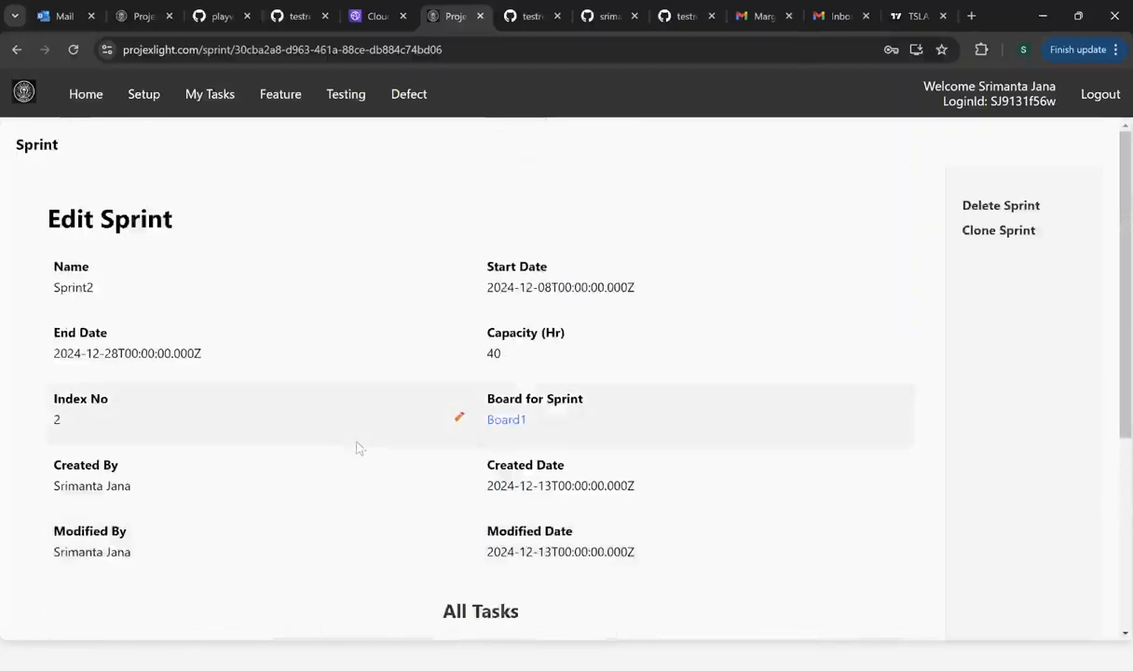
scroll(364, 447, "down", 4)
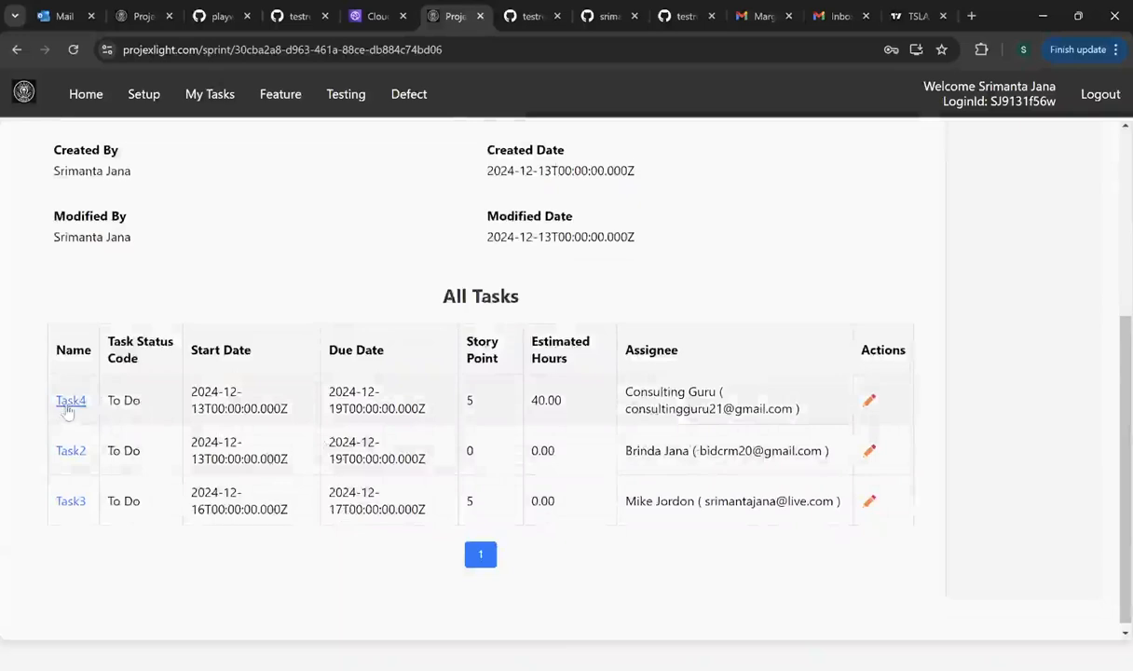
scroll(102, 417, "up", 4)
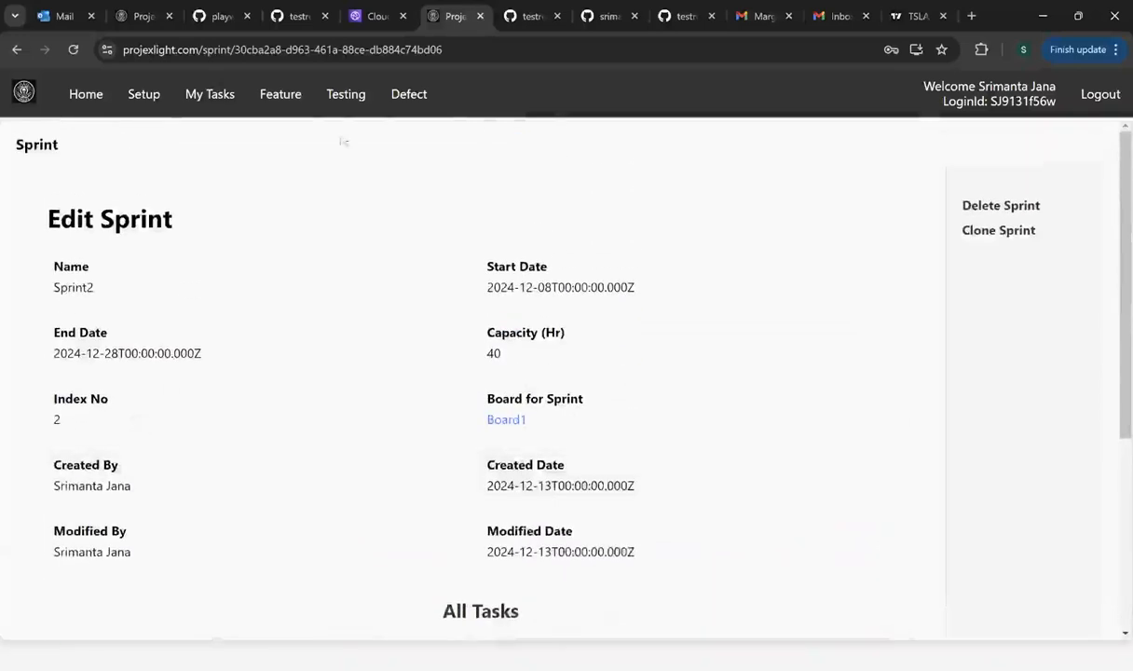
scroll(456, 312, "down", 1)
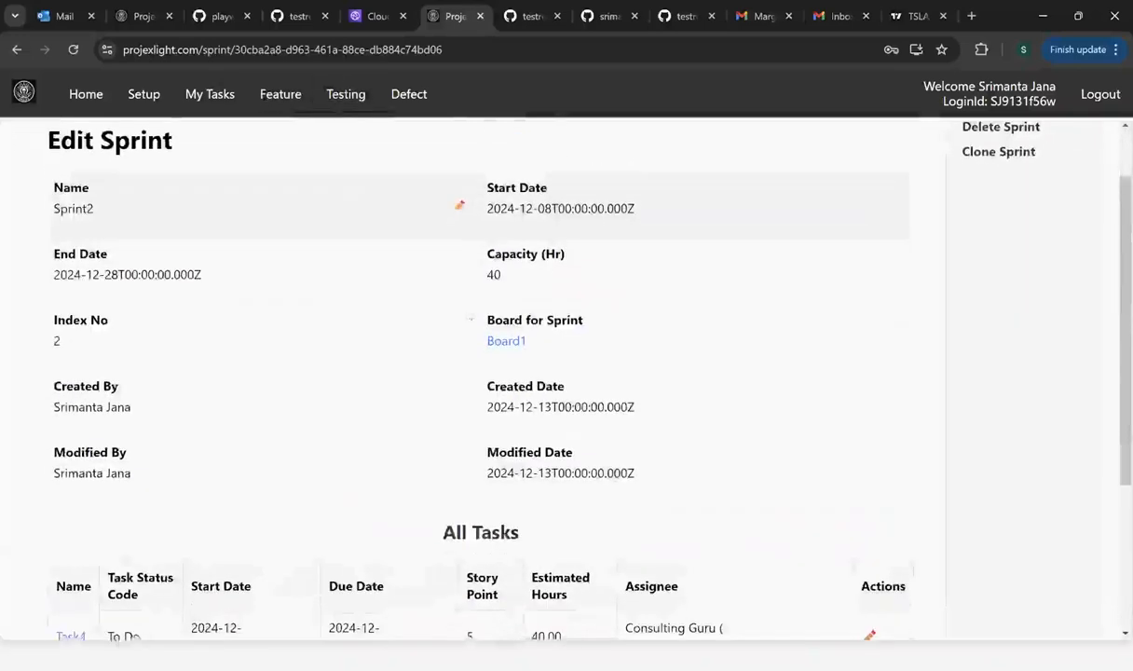
left_click(514, 342)
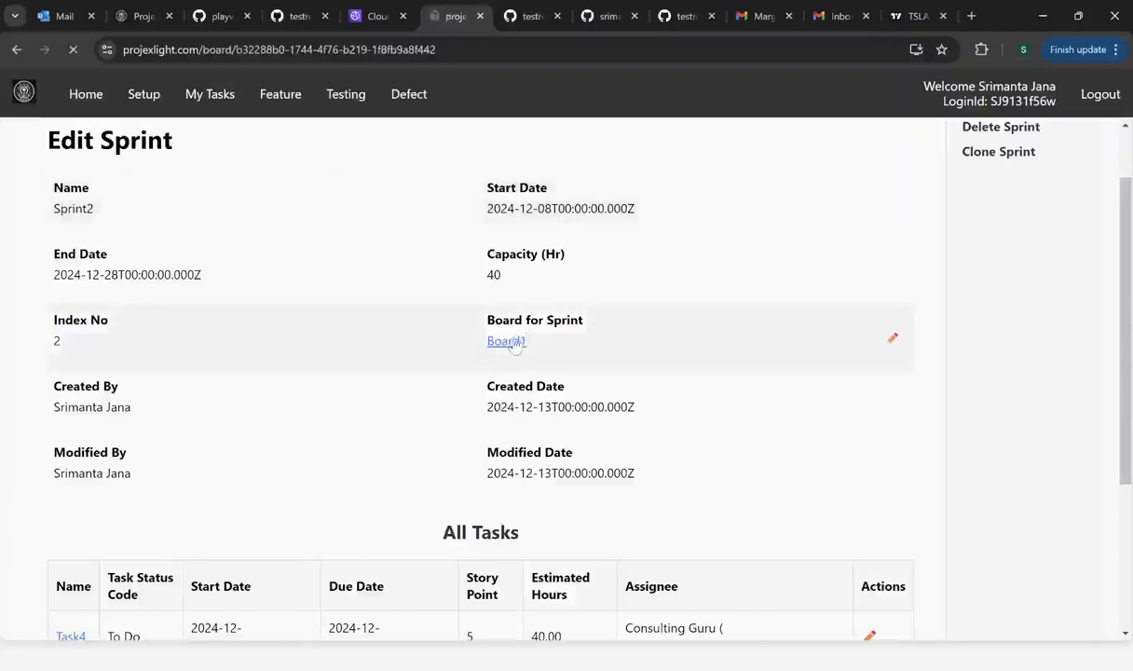
scroll(559, 323, "down", 3)
scroll(559, 323, "down", 2)
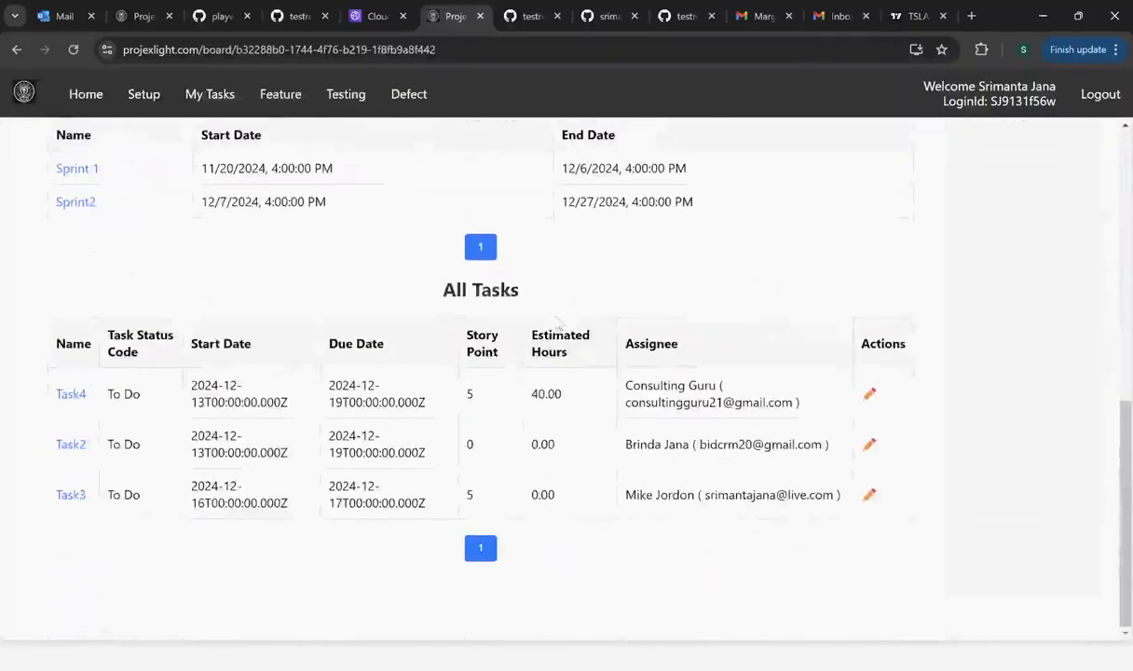
scroll(126, 393, "up", 2)
- Check the first Board1 member's details (Prod Manager, Admin access), then head back to Board1
scroll(126, 392, "up", 2)
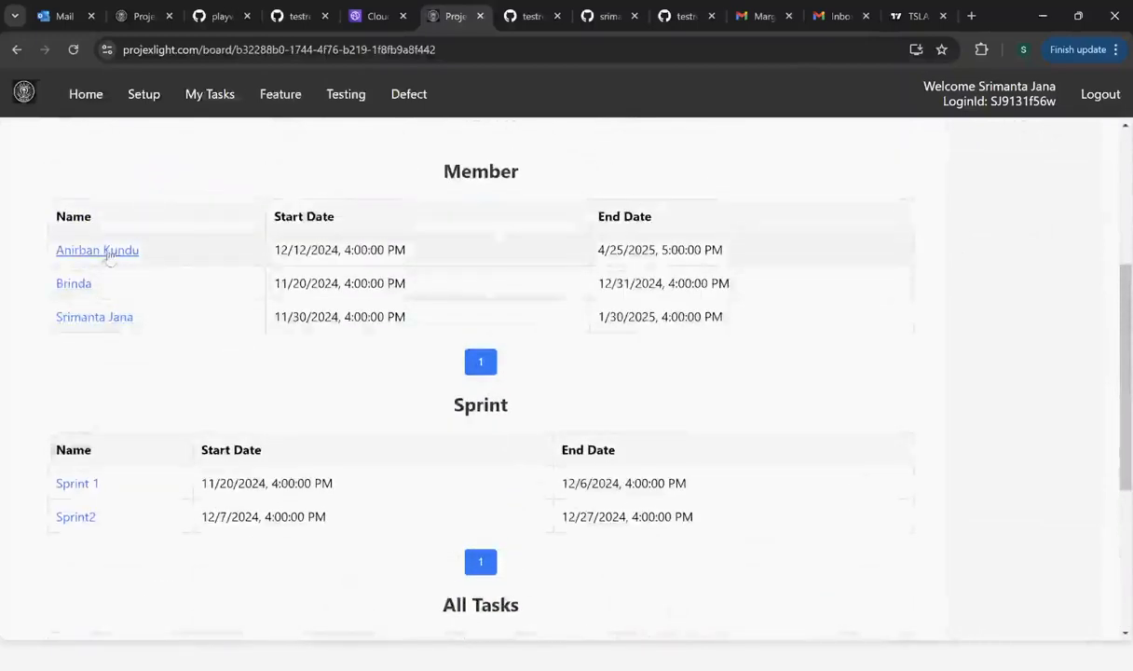
left_click(104, 248)
scroll(244, 430, "down", 5)
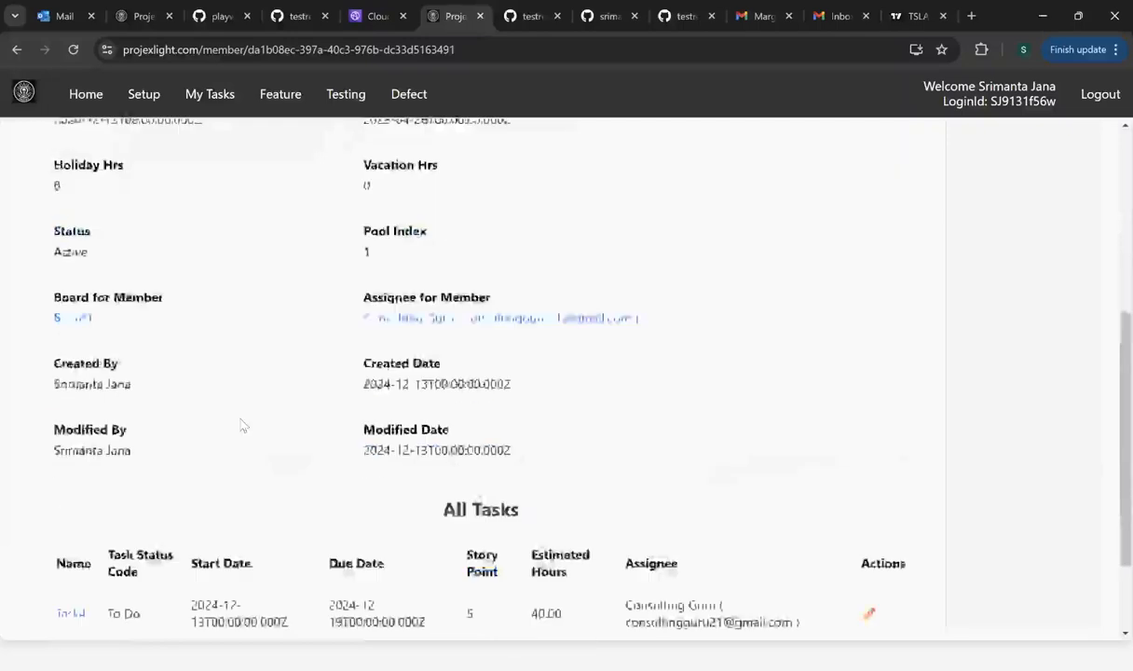
scroll(212, 448, "up", 3)
scroll(212, 449, "up", 3)
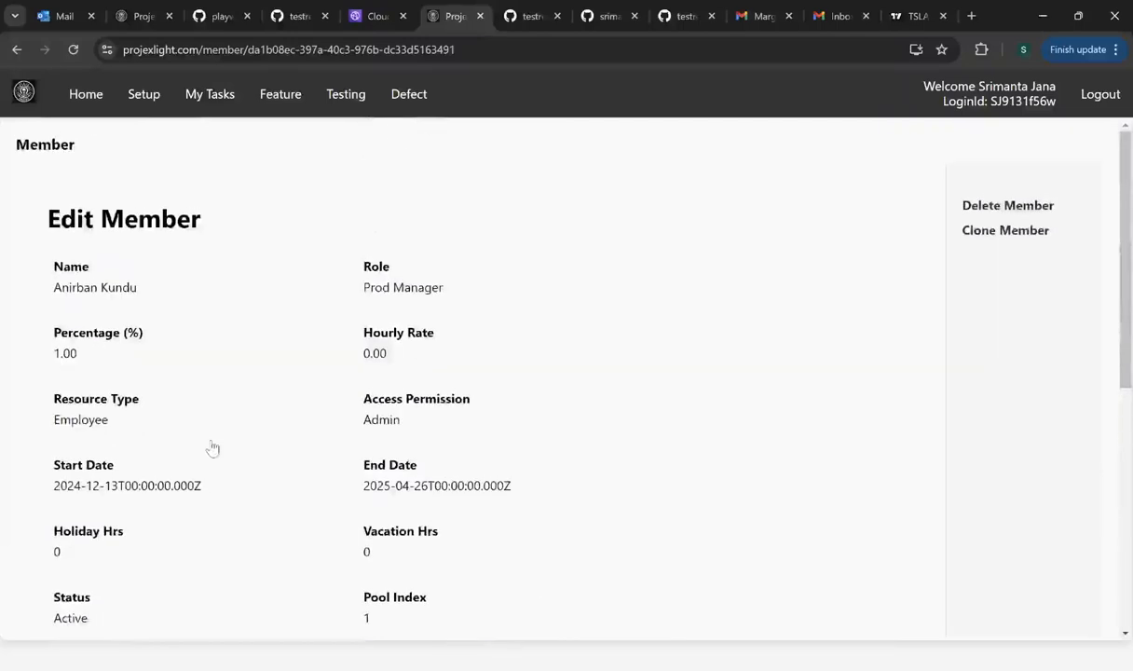
scroll(317, 296, "down", 3)
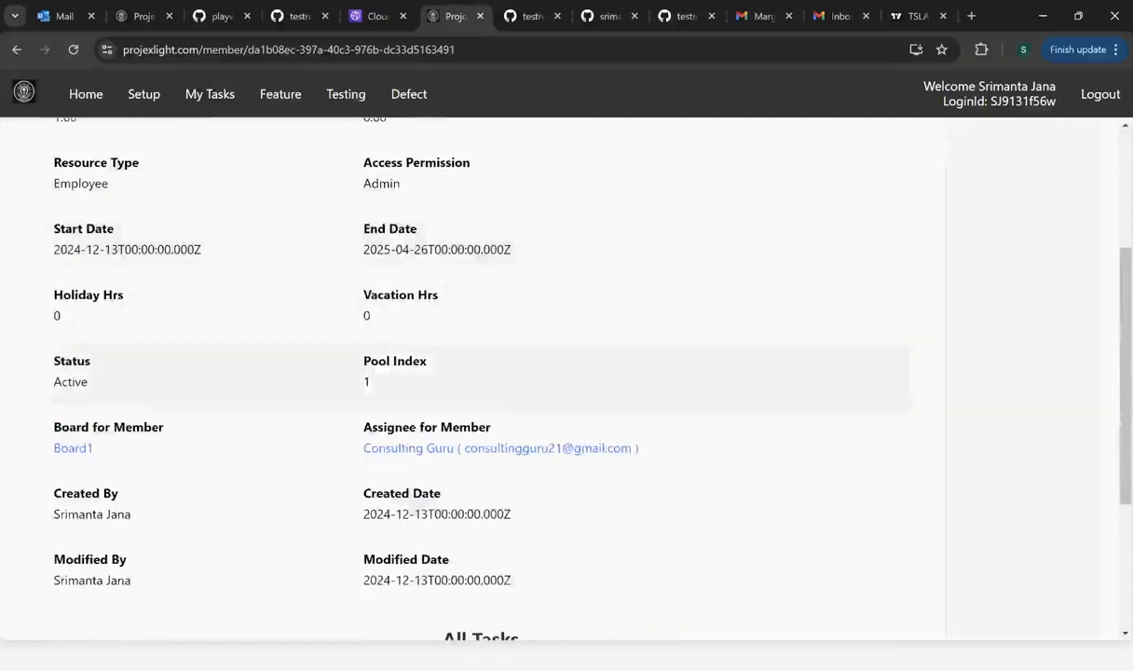
left_click(77, 448)
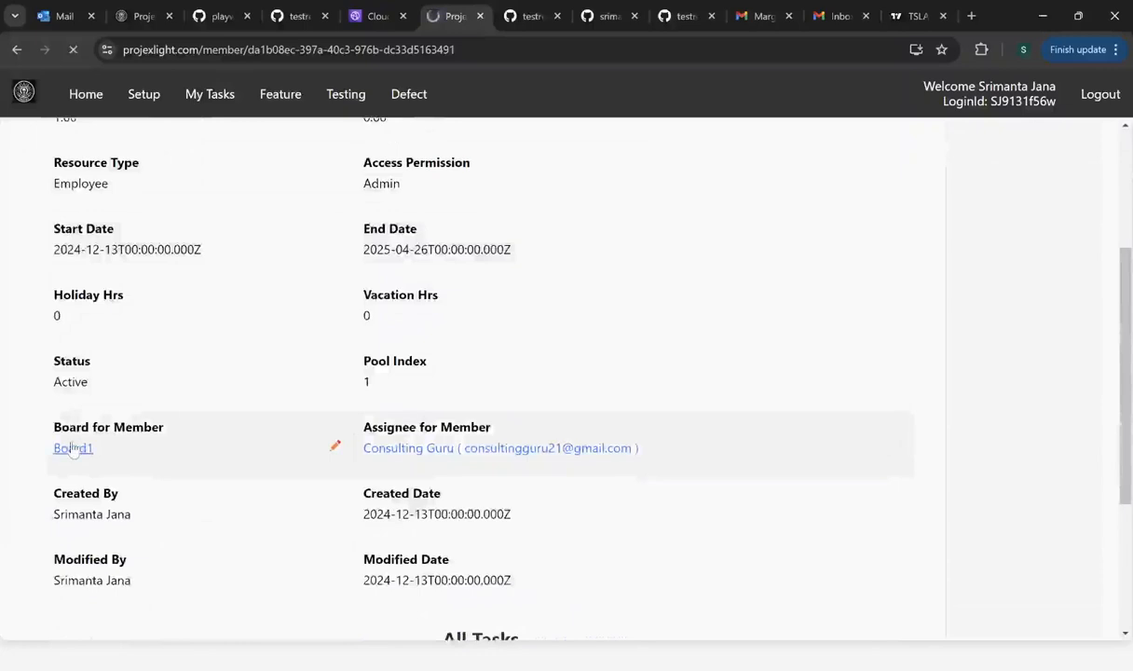
scroll(320, 378, "down", 3)
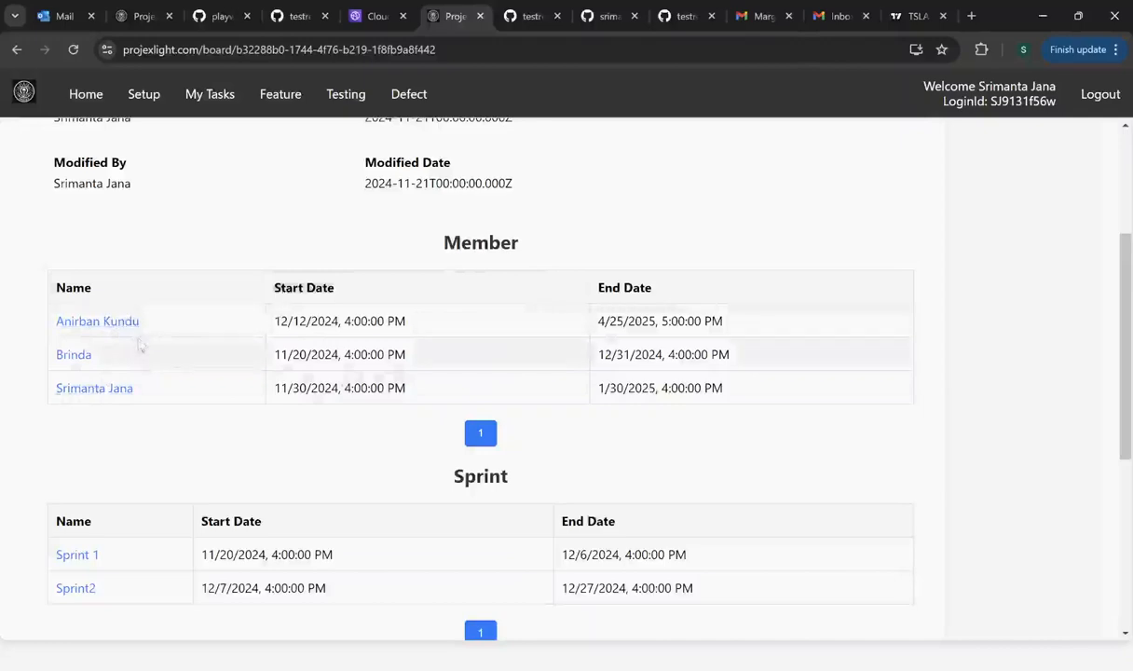
scroll(118, 332, "down", 4)
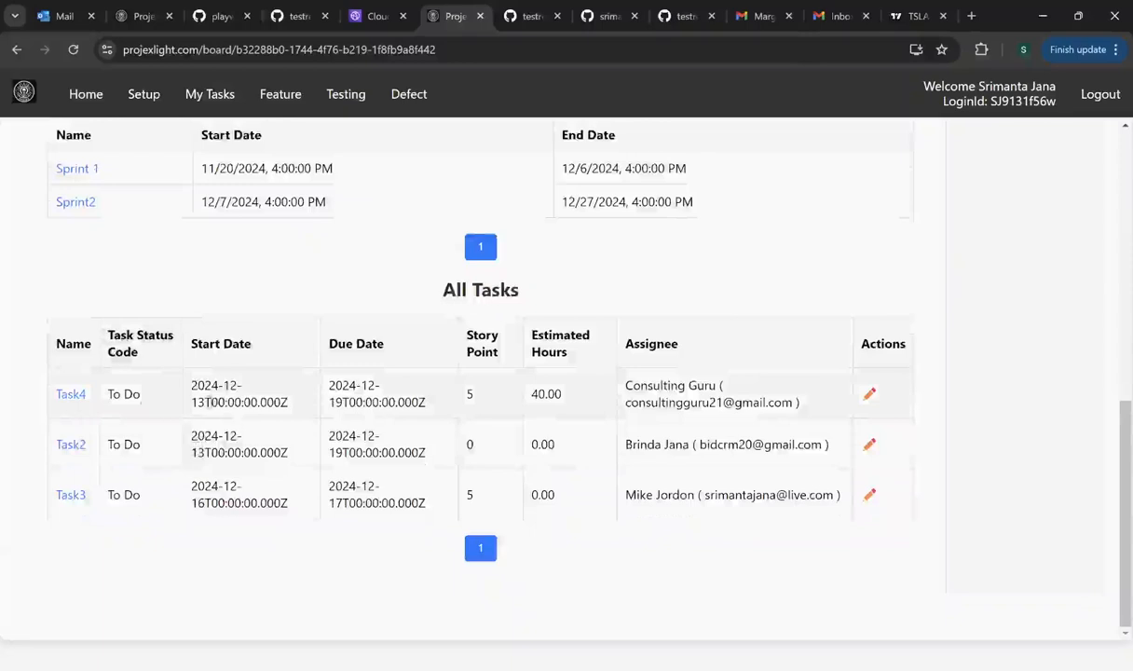
scroll(230, 359, "up", 3)
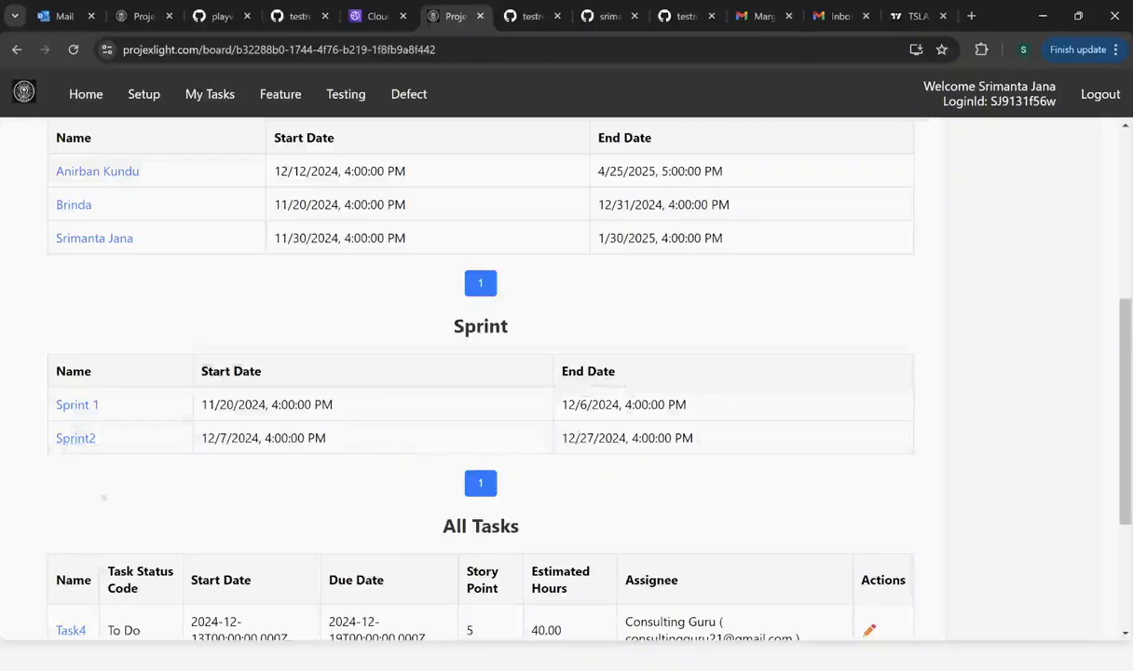
scroll(98, 479, "down", 2)
scroll(100, 473, "up", 3)
scroll(102, 472, "up", 3)
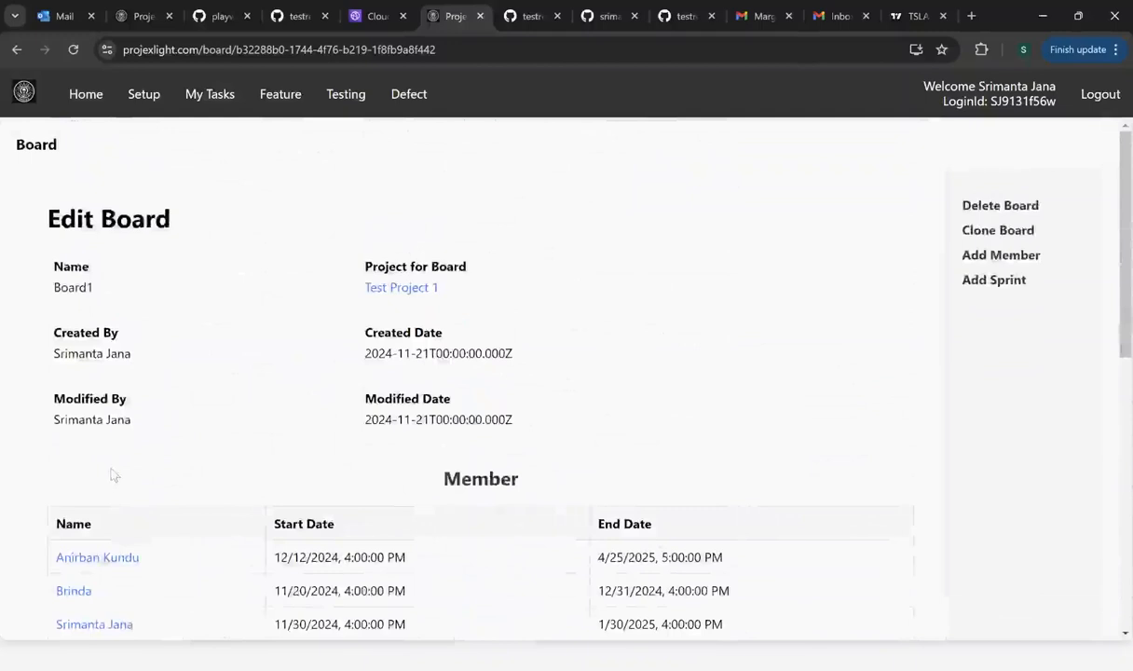
- Go to Testing's Run Tag Search page listing Regression, SanityTest, Smoke, Staging and UnitTest
left_click(345, 97)
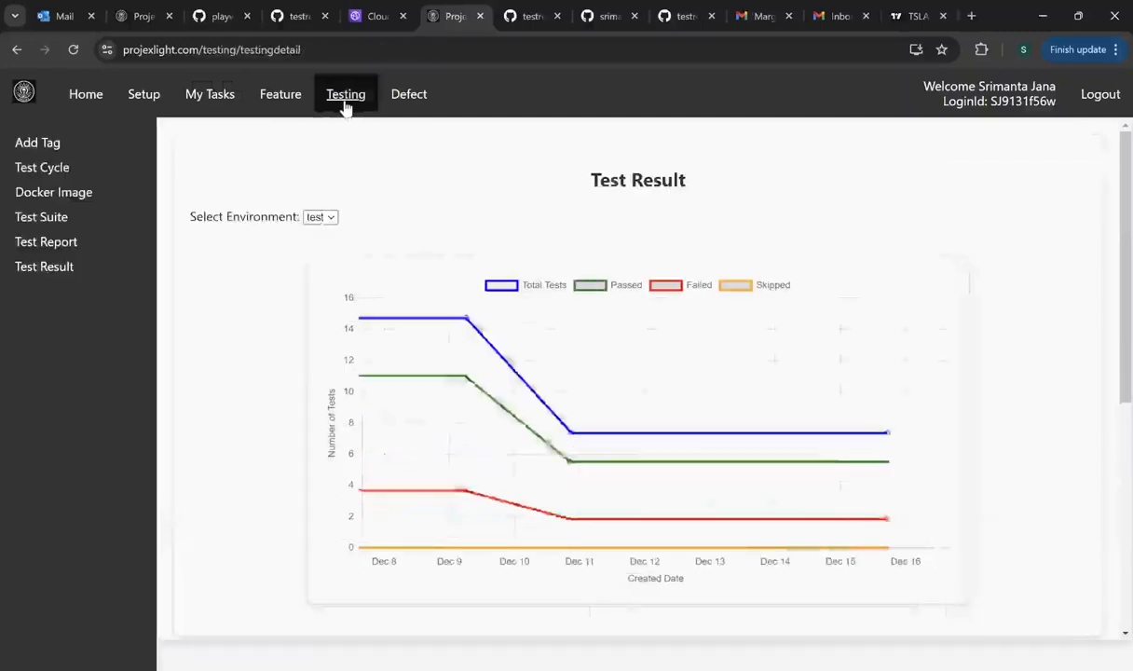
left_click(39, 143)
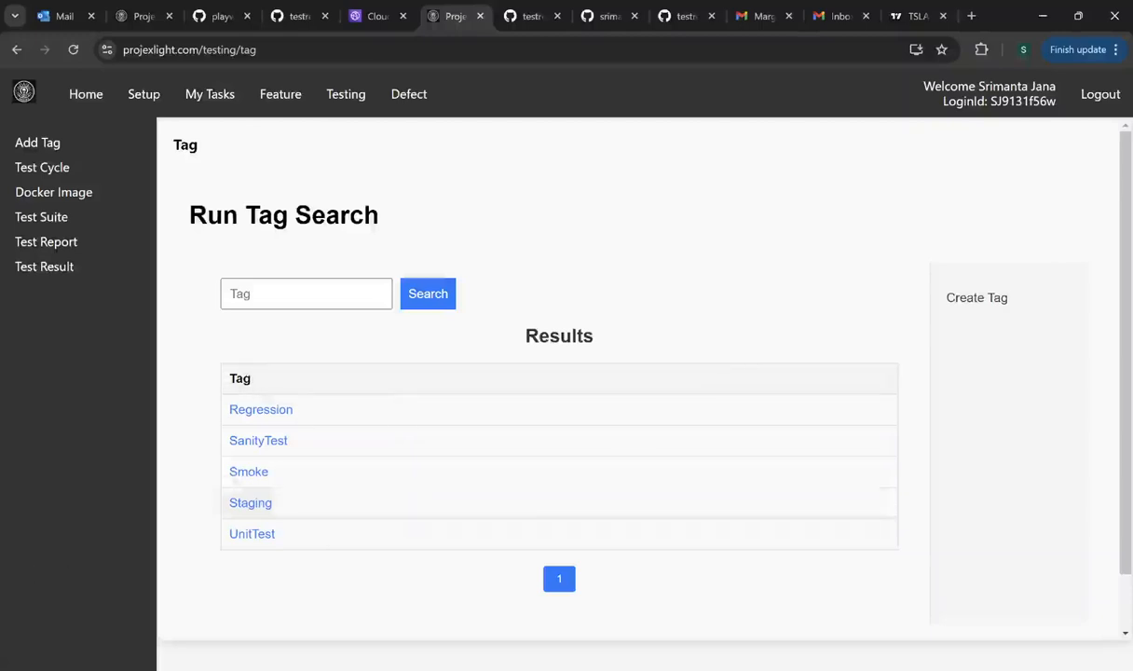
- Preview and cancel the Create Tag form, then the Create TestCycle form
left_click(982, 302)
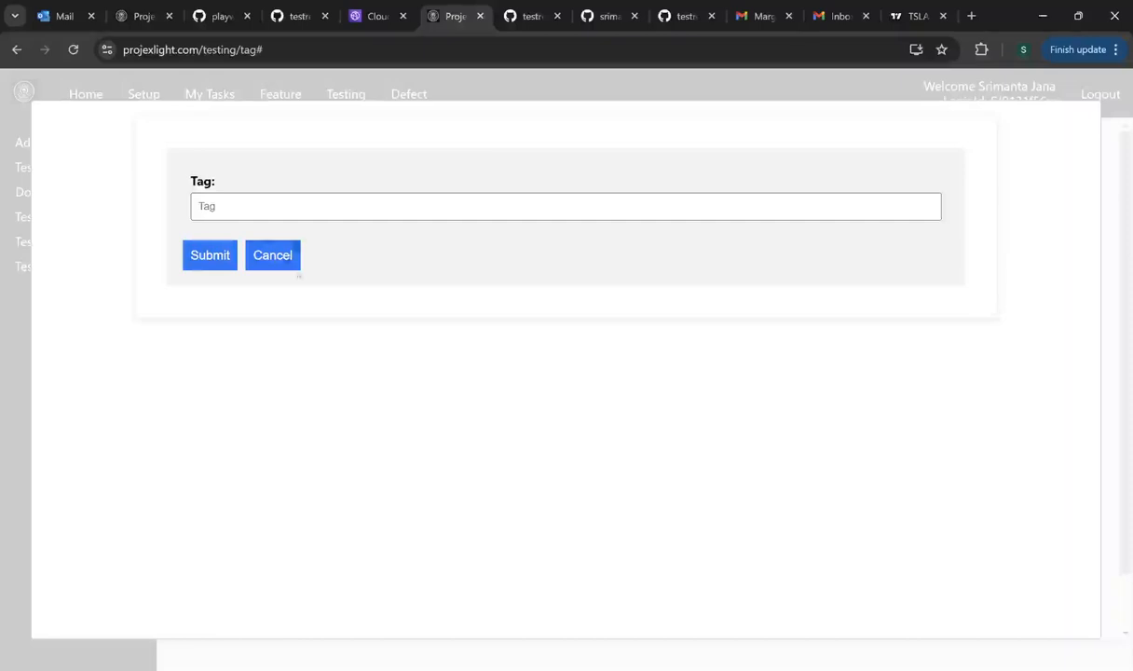
left_click(278, 258)
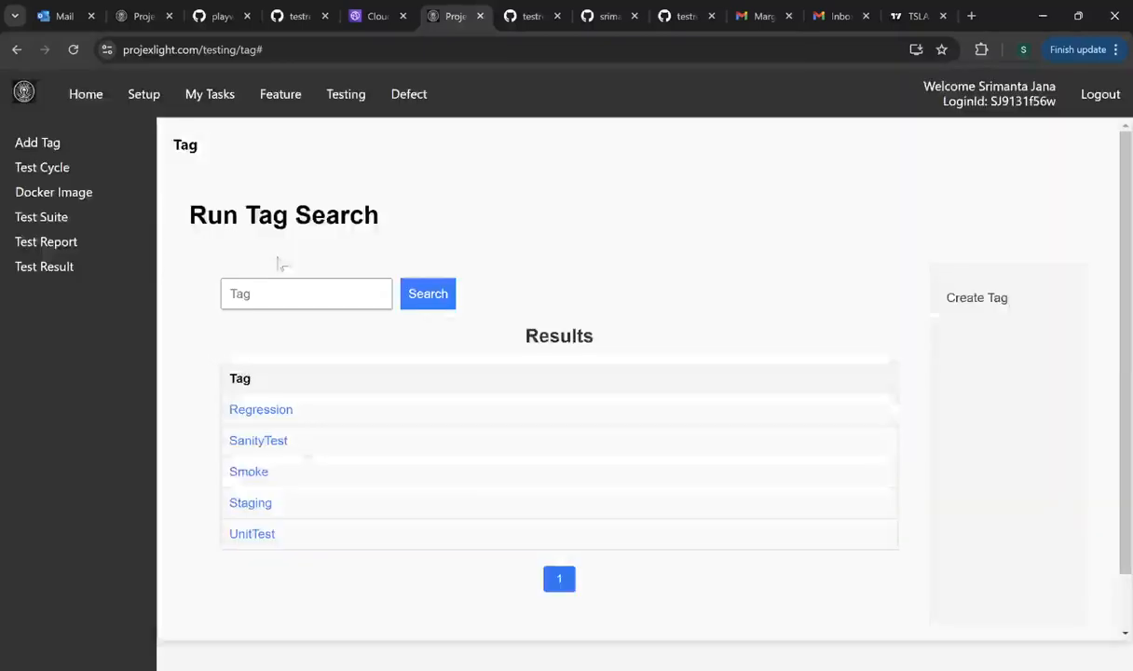
left_click(42, 169)
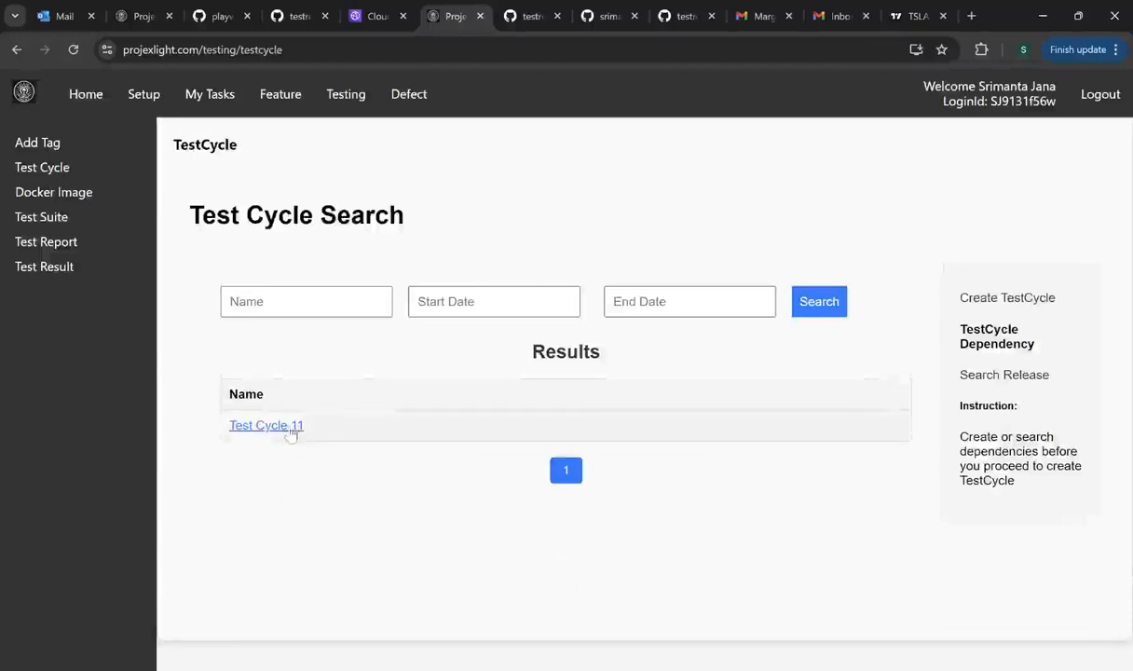
left_click(997, 300)
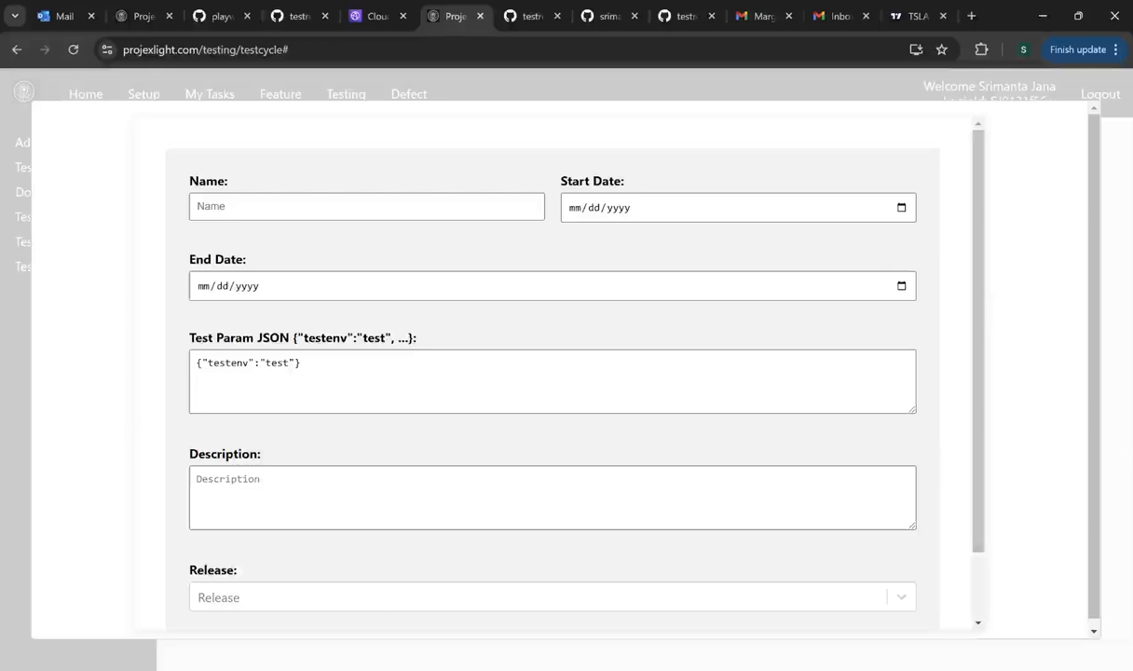
scroll(978, 356, "down", 1)
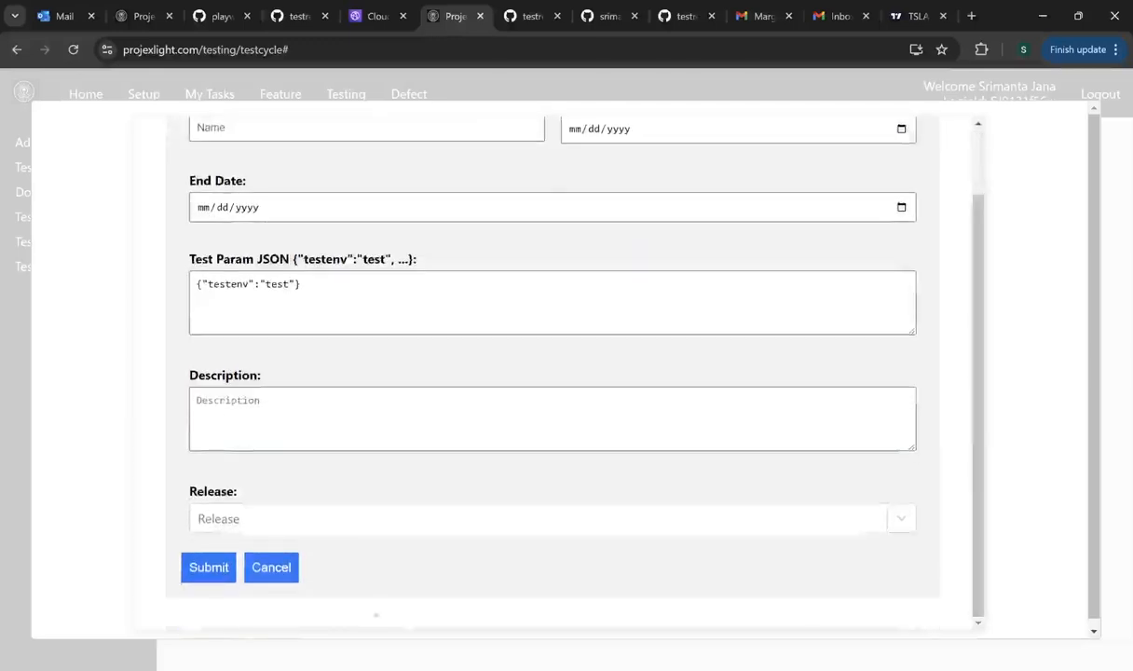
left_click(275, 570)
- Open Test Cycle 11 and resave its Start Date unchanged
left_click(279, 426)
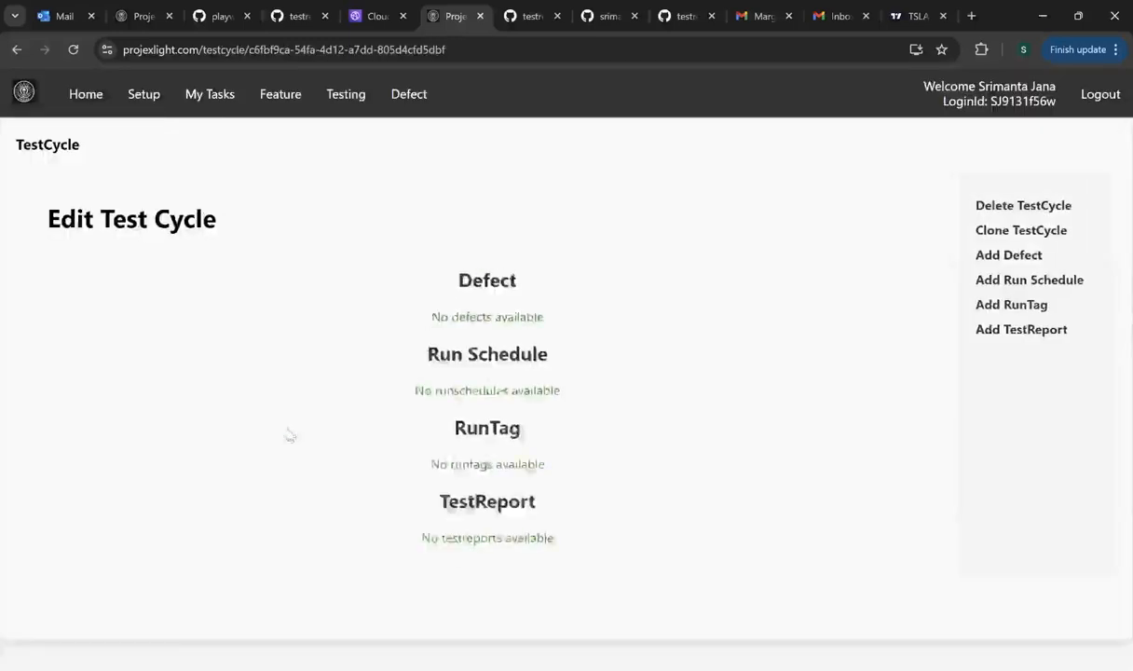
scroll(405, 430, "down", 2)
scroll(408, 433, "up", 1)
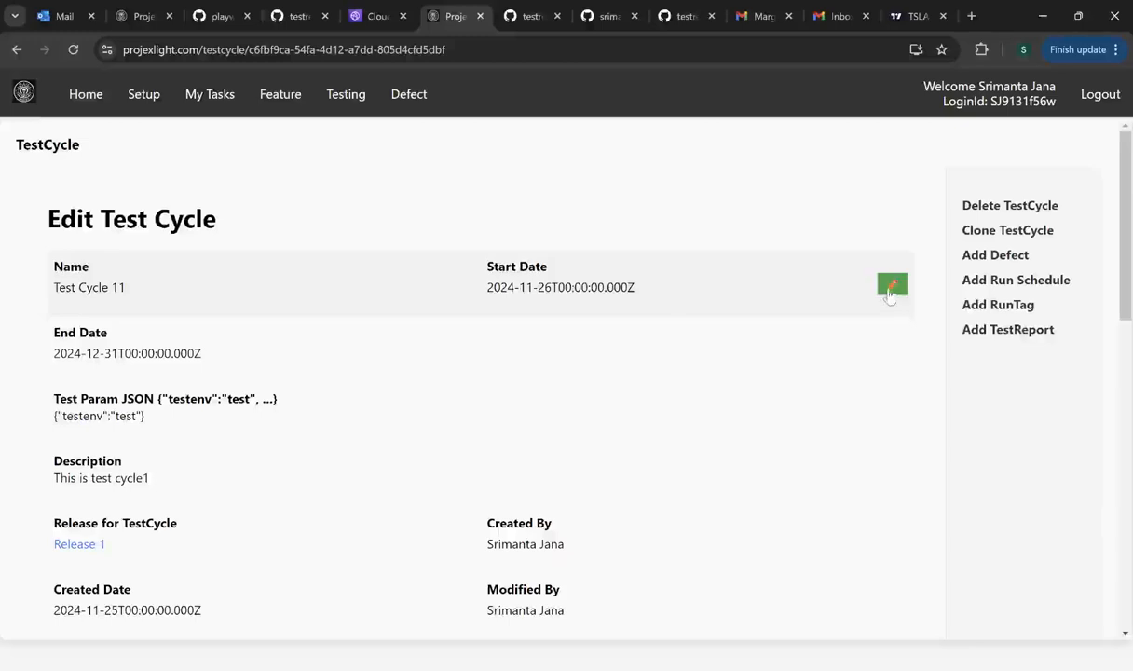
left_click(890, 291)
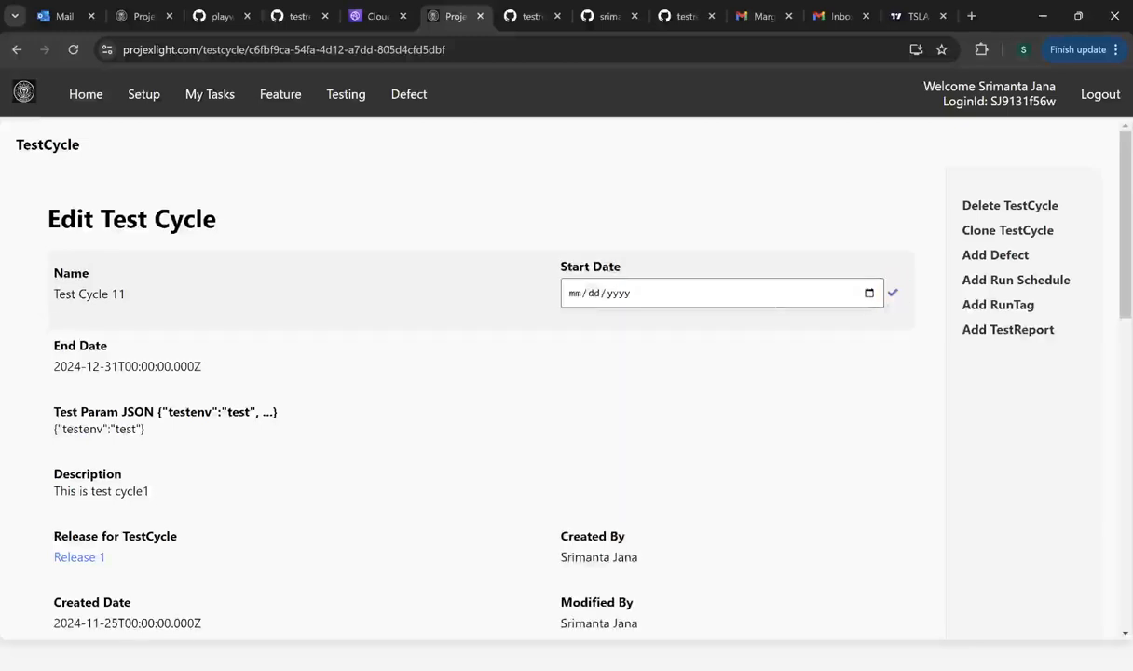
left_click(891, 292)
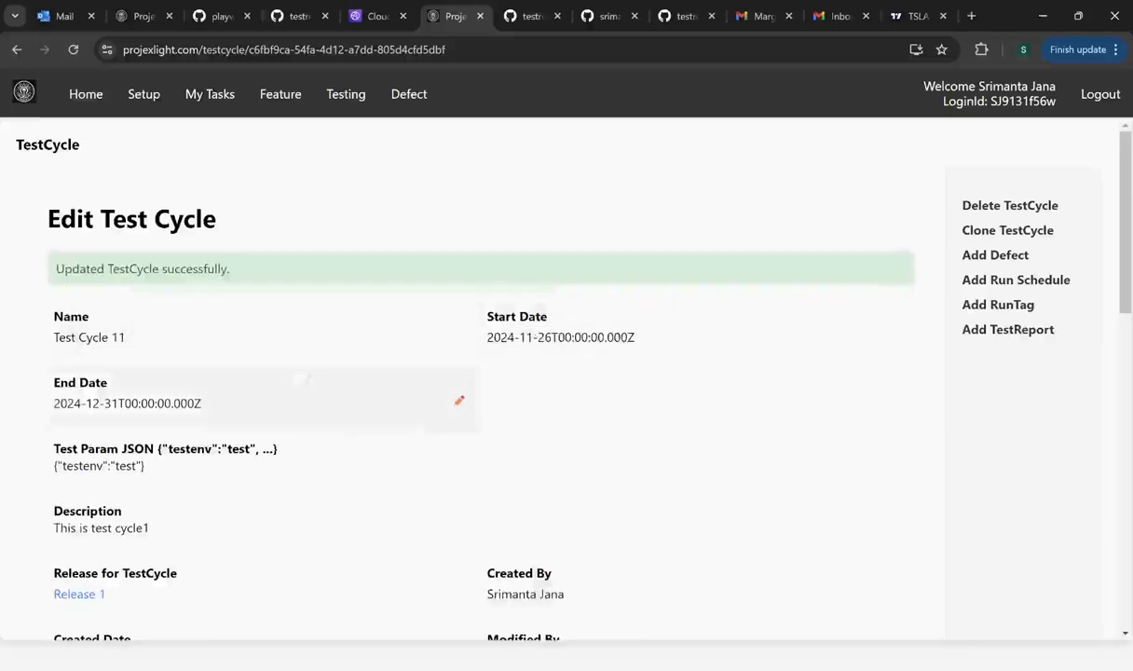
scroll(291, 377, "down", 1)
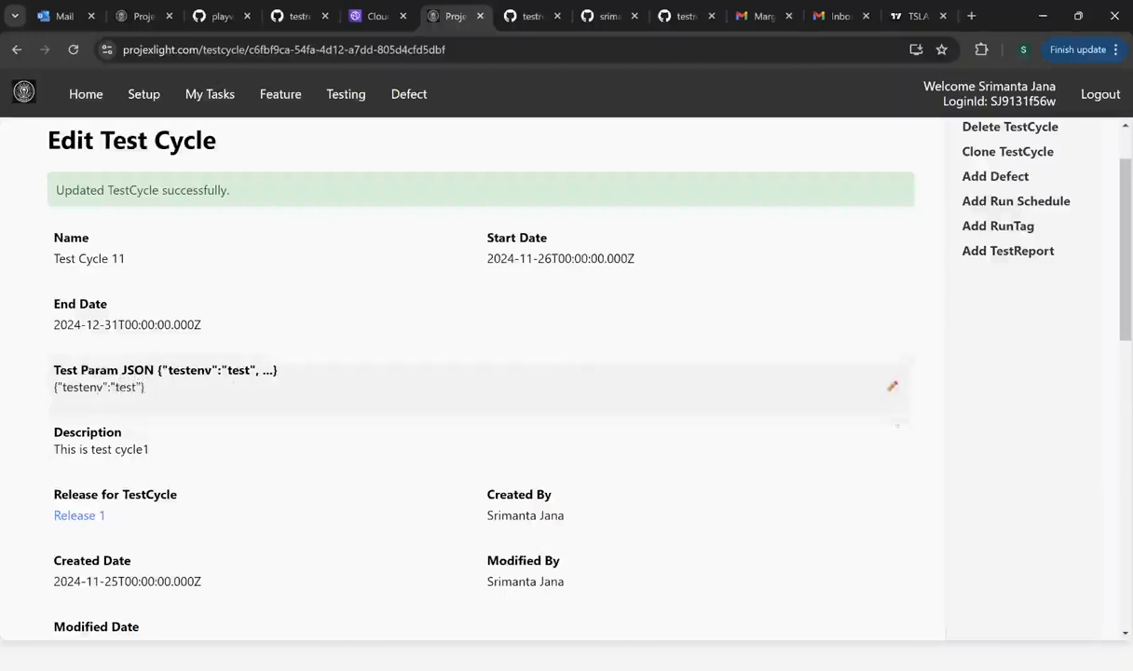
- Resave the Test Param JSON as {"testenv":"test"} to get the update-successful confirmation
left_click(892, 385)
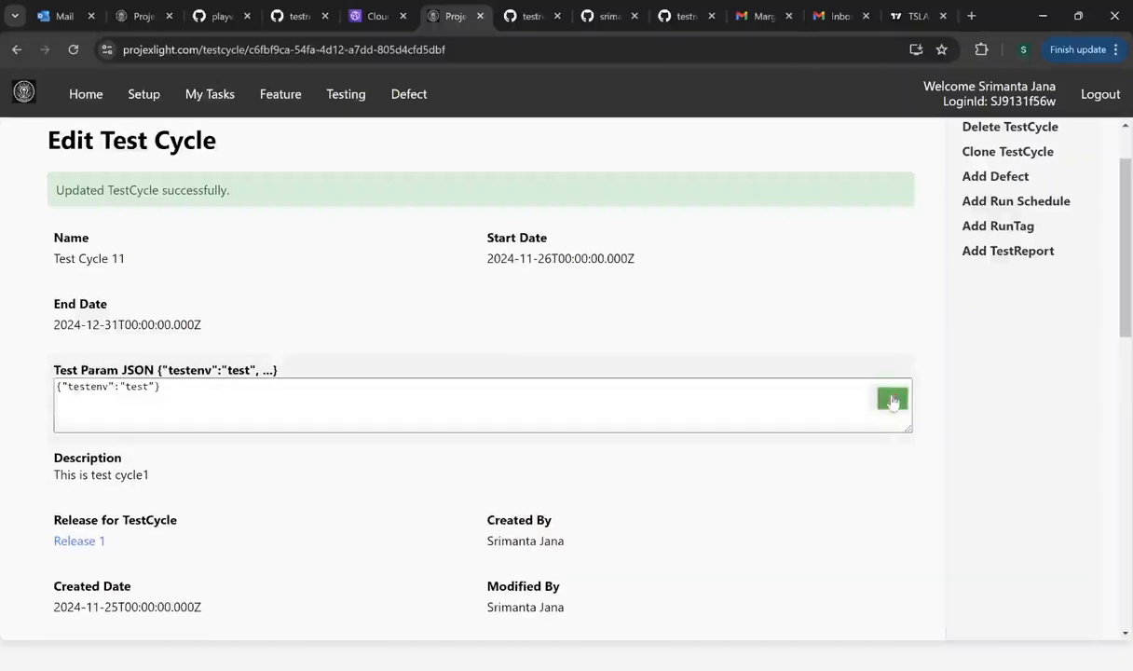
double_click(134, 387)
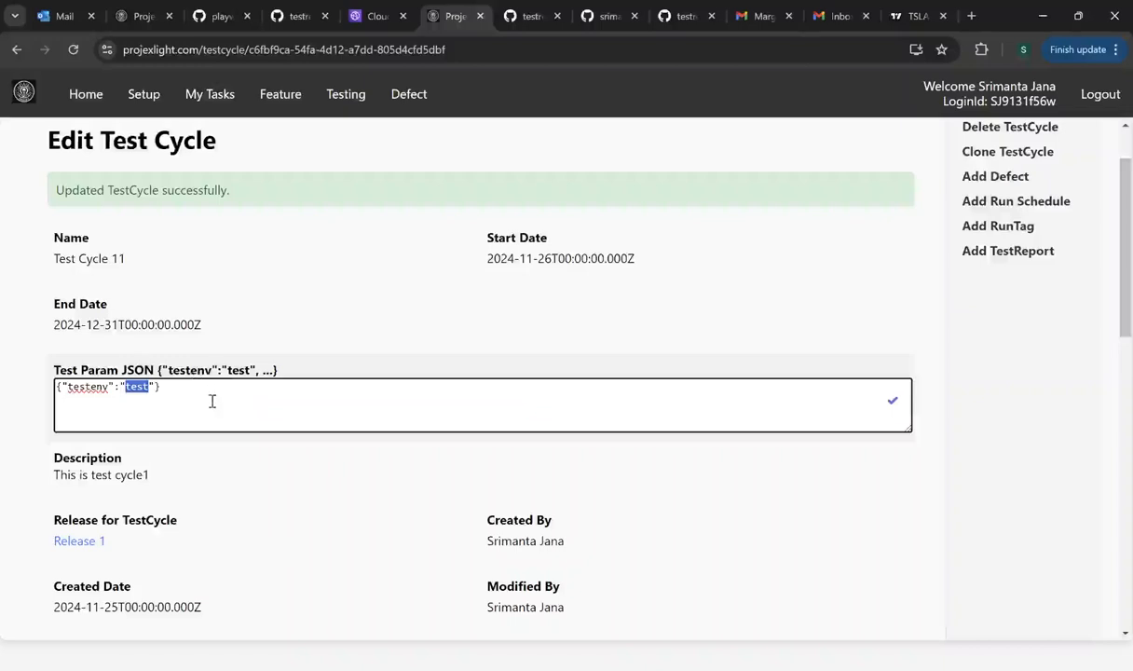
left_click(892, 402)
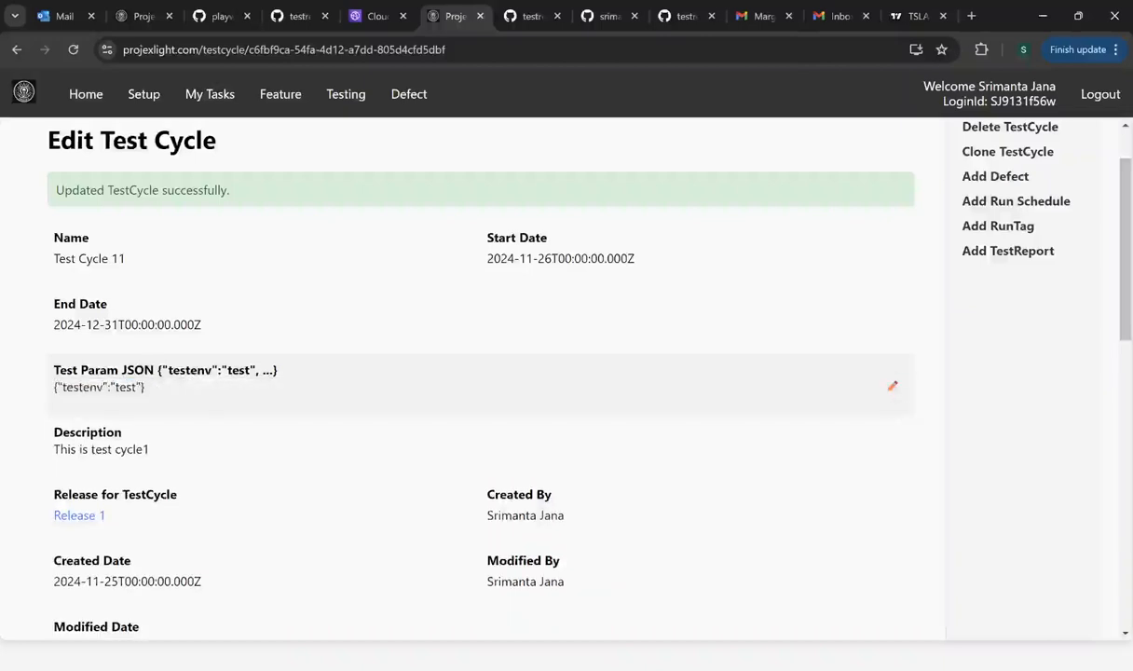
double_click(125, 387)
scroll(381, 406, "down", 3)
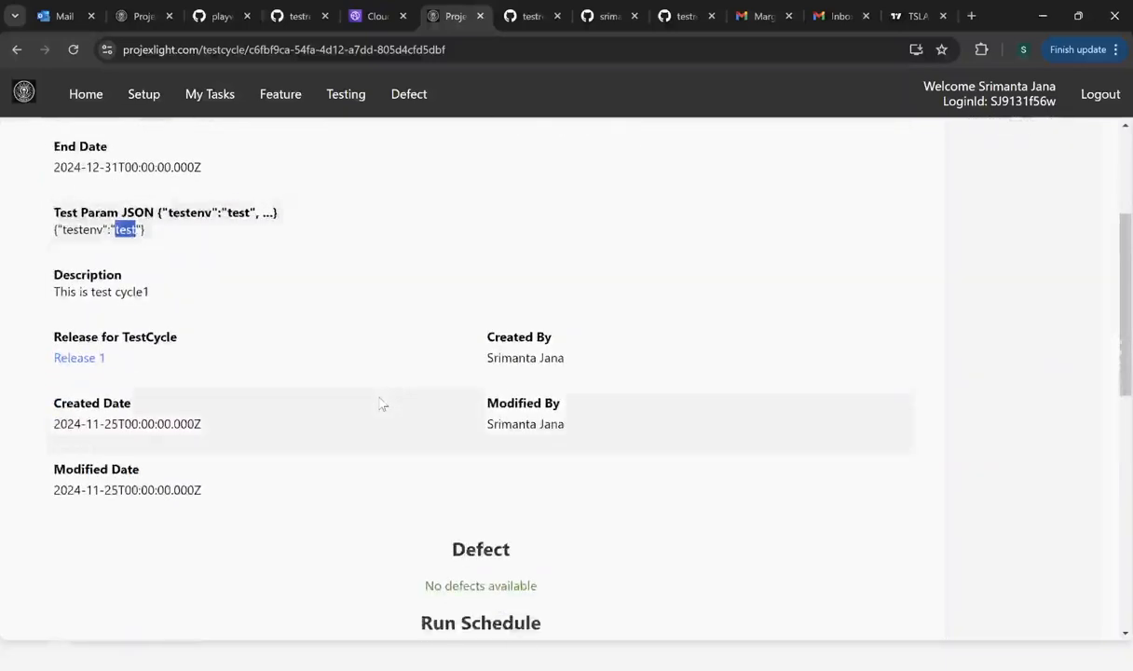
scroll(381, 403, "down", 4)
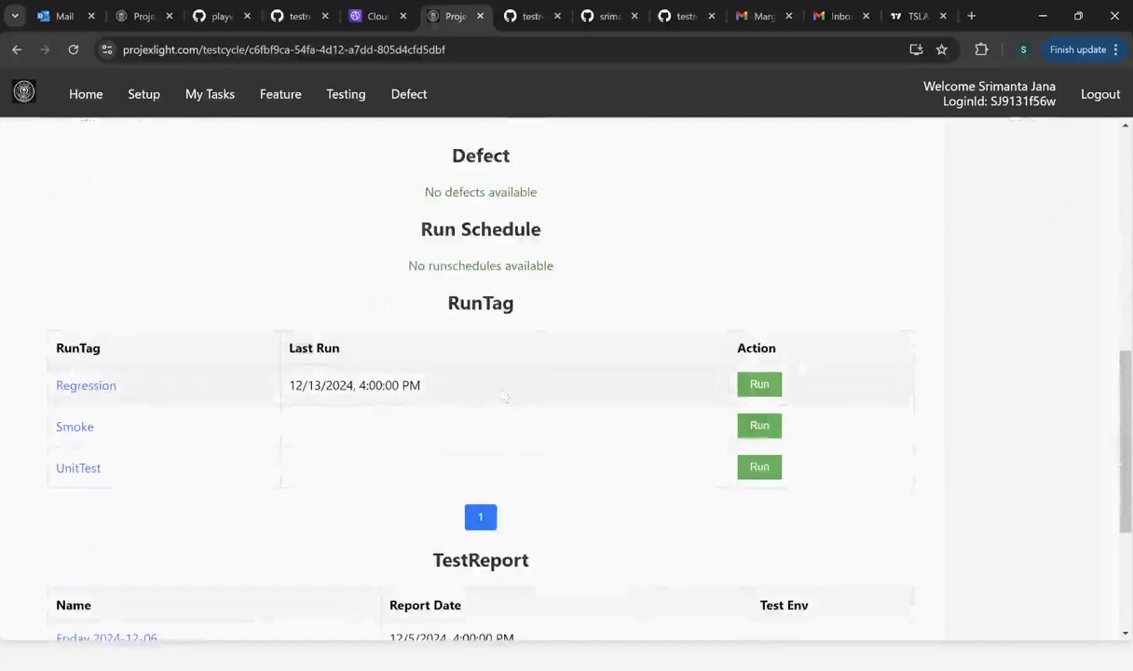
scroll(662, 388, "up", 3)
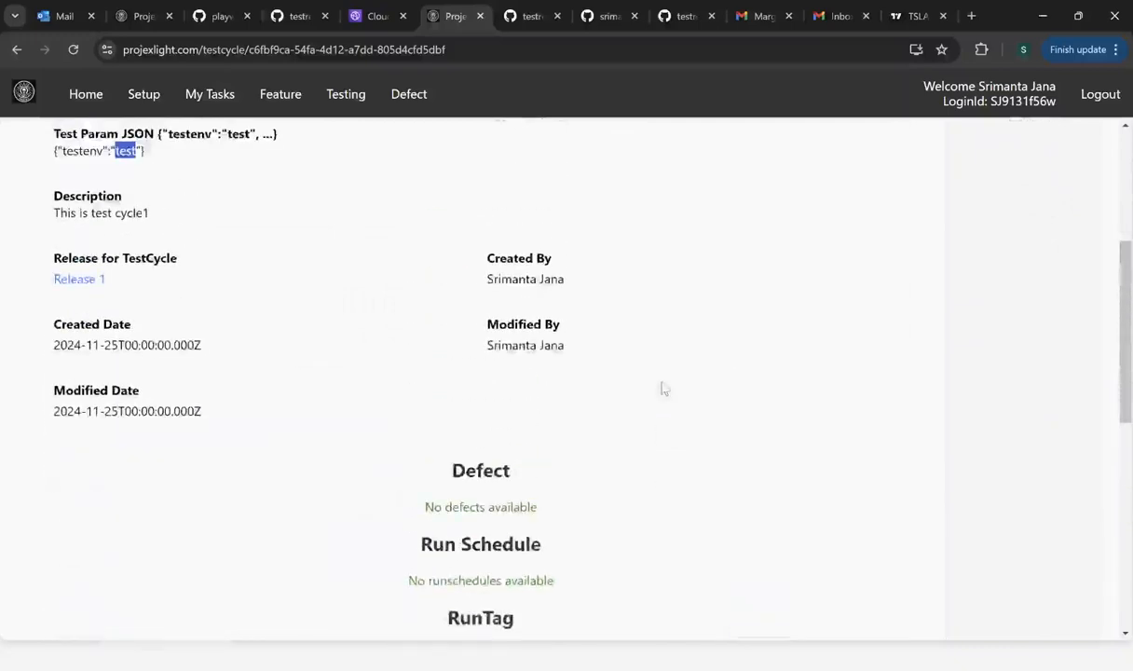
scroll(663, 388, "up", 3)
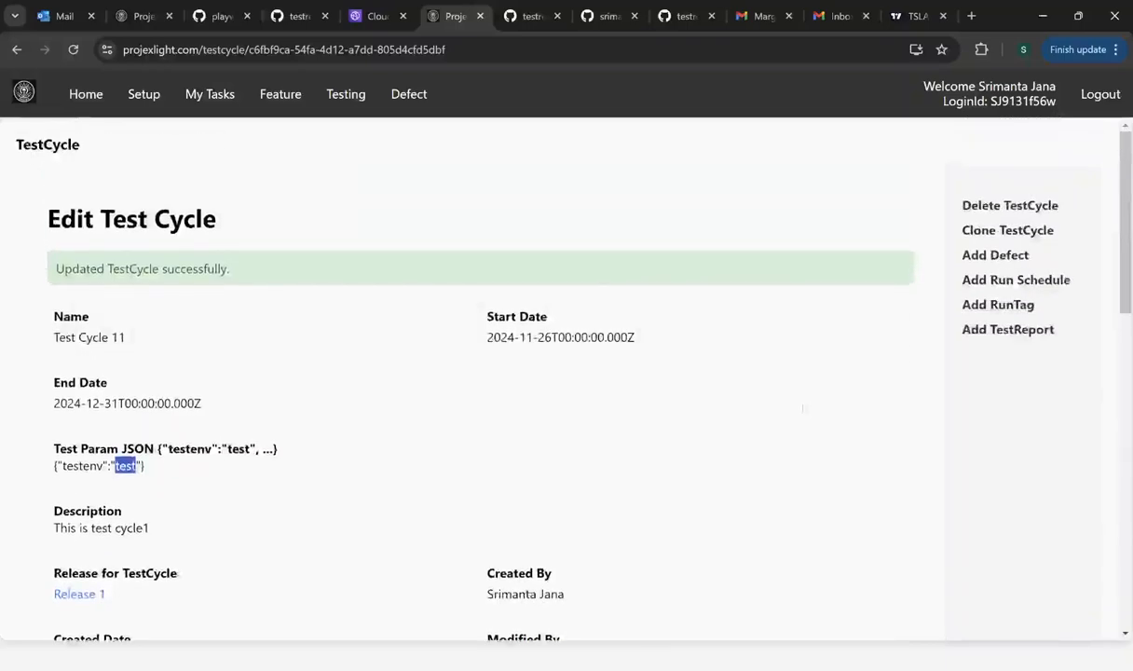
scroll(809, 400, "down", 4)
scroll(812, 398, "up", 2)
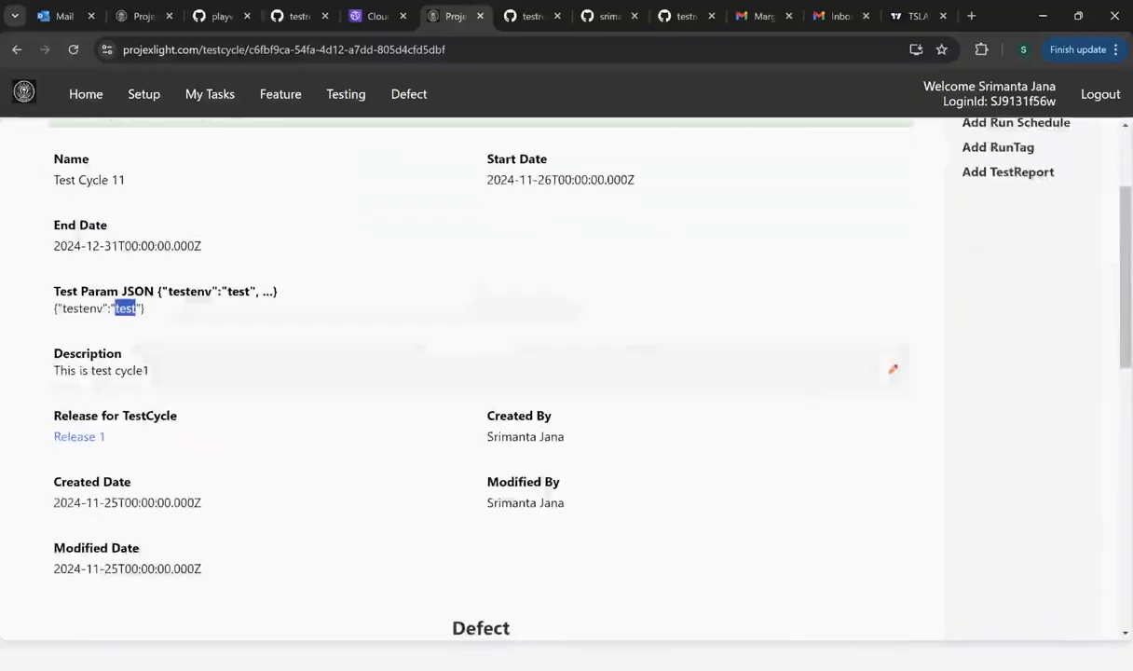
scroll(341, 298, "down", 5)
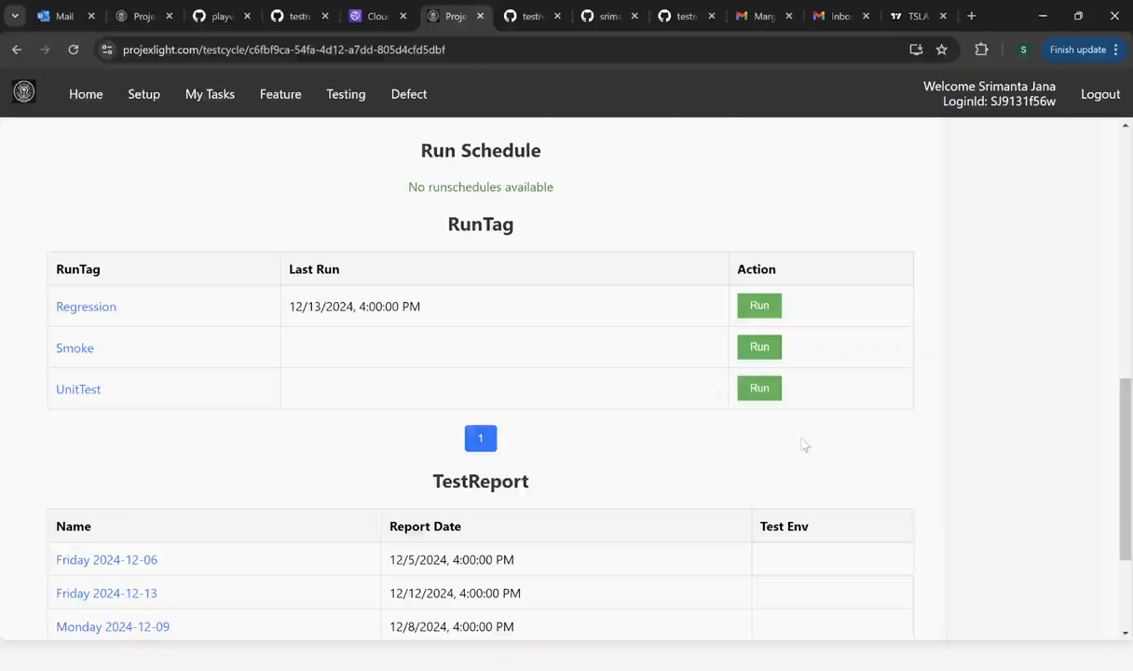
key("F12")
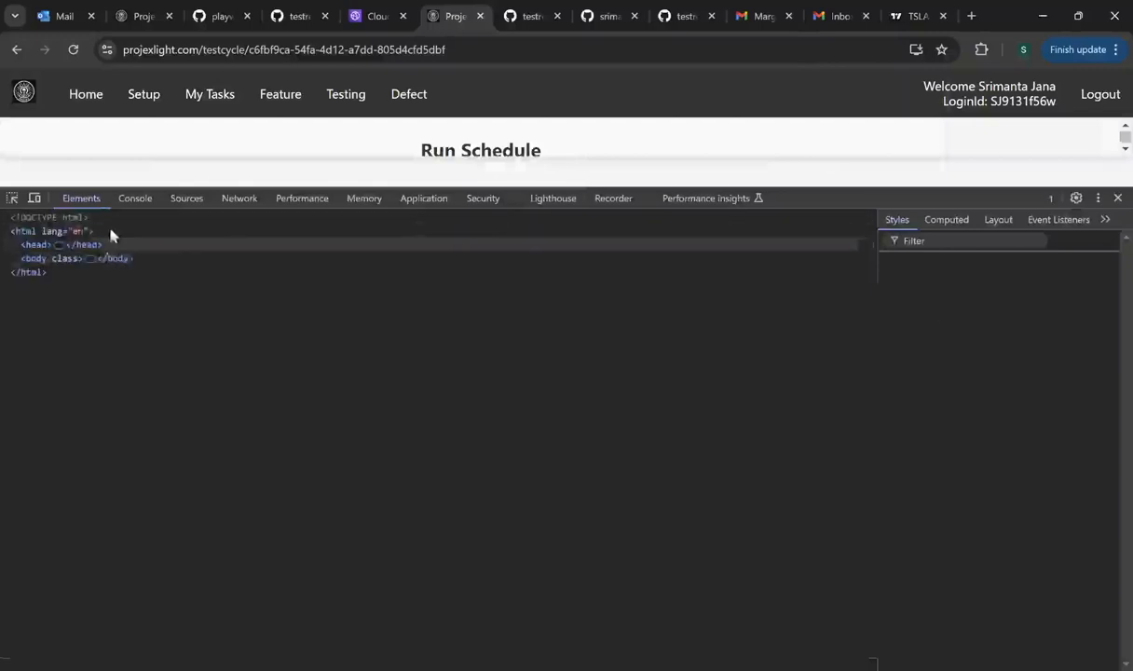
left_click(240, 197)
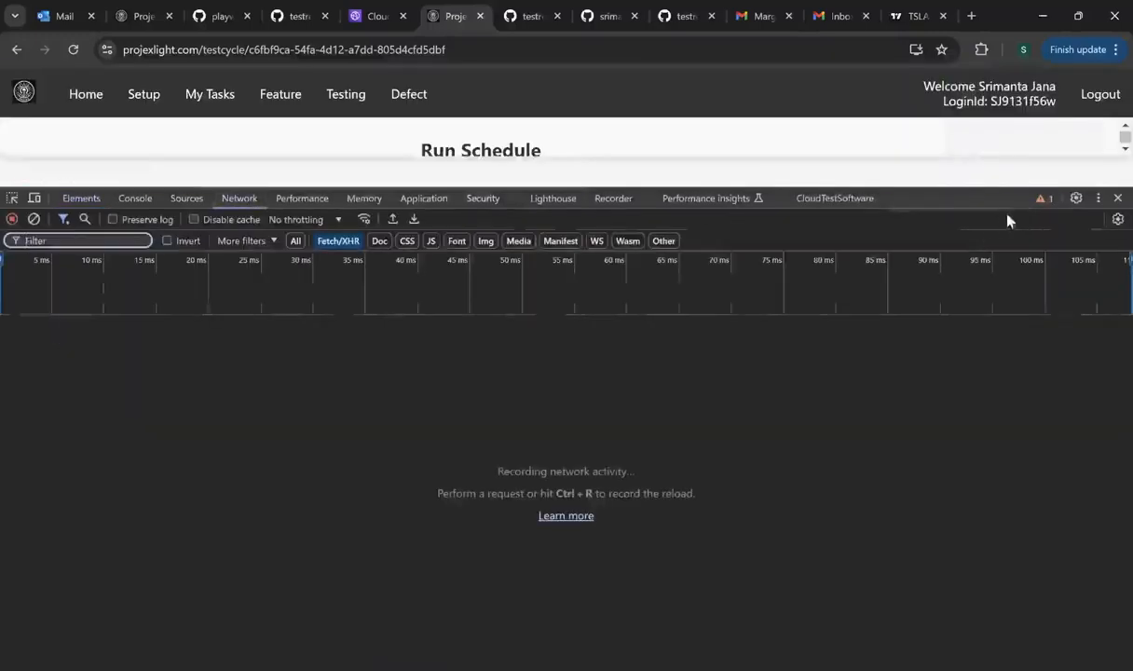
left_click(1118, 199)
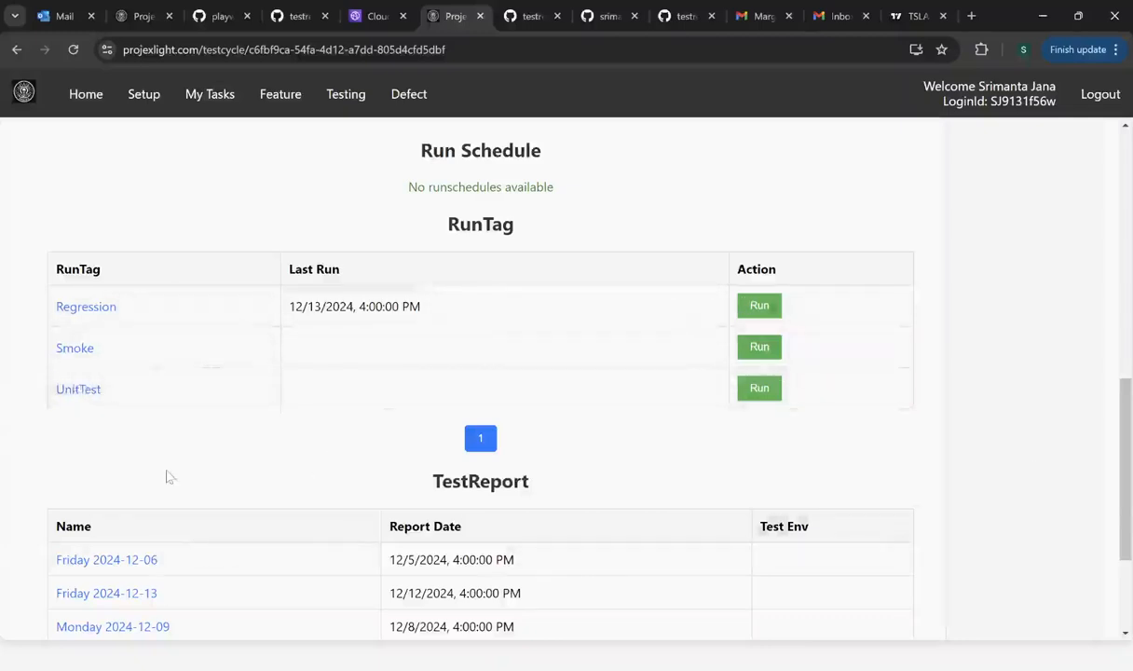
scroll(164, 471, "up", 2)
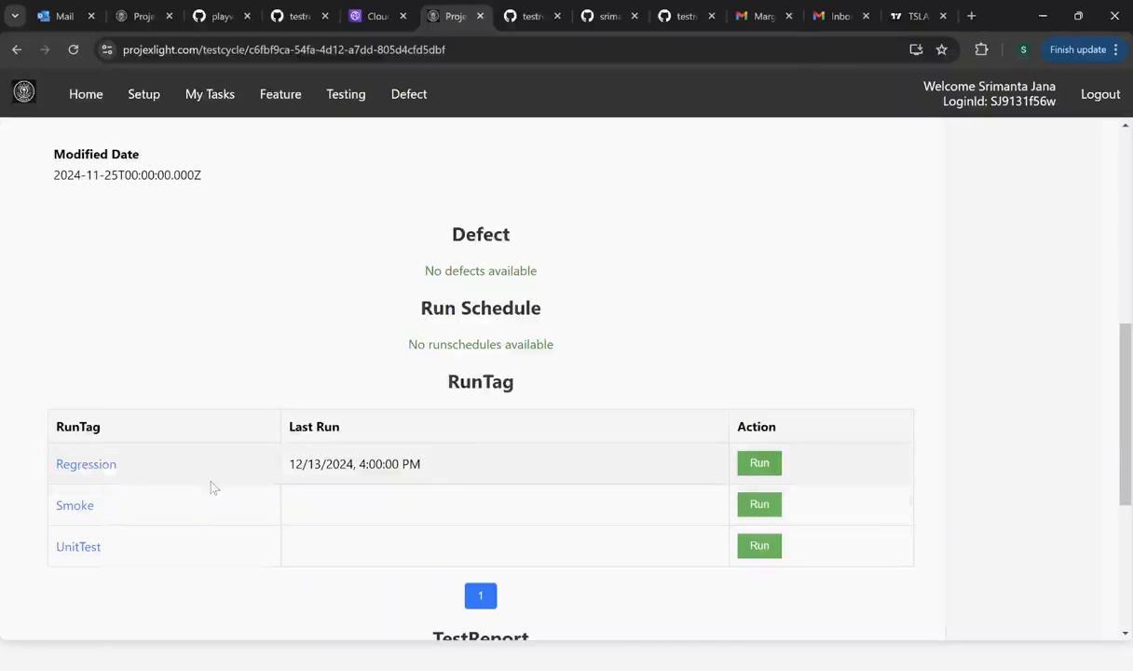
scroll(215, 486, "up", 2)
scroll(213, 486, "down", 5)
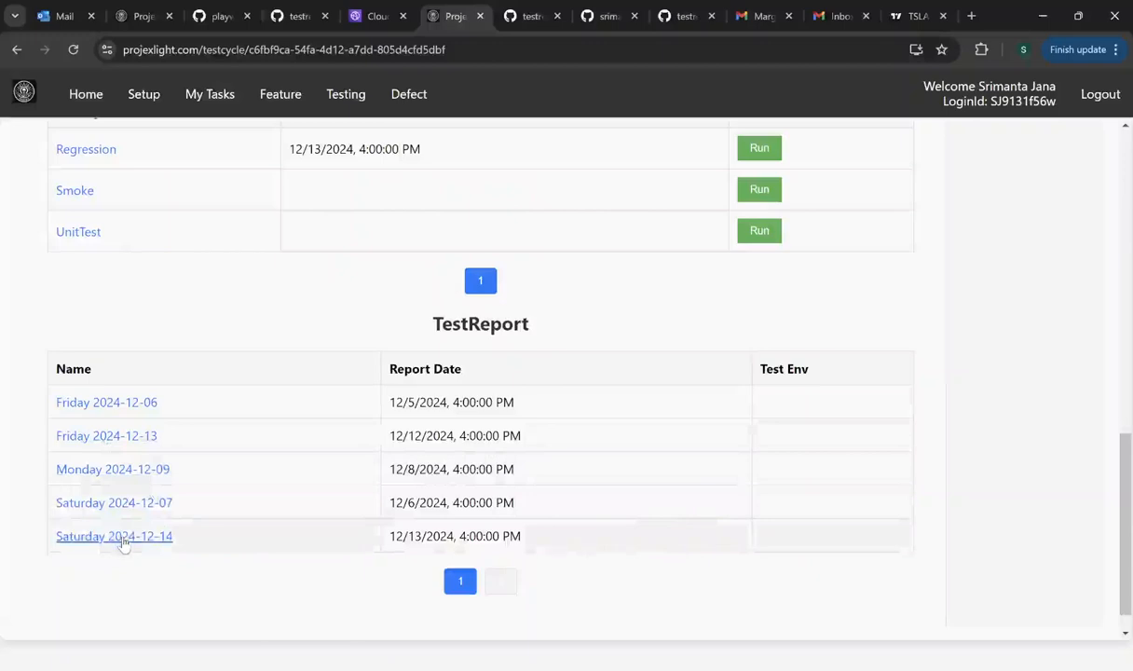
- Open the first Test Suite1 Result URL and view its HTML report: 8 executed, 6 passed, 2 failed
left_click(130, 442)
scroll(160, 450, "down", 3)
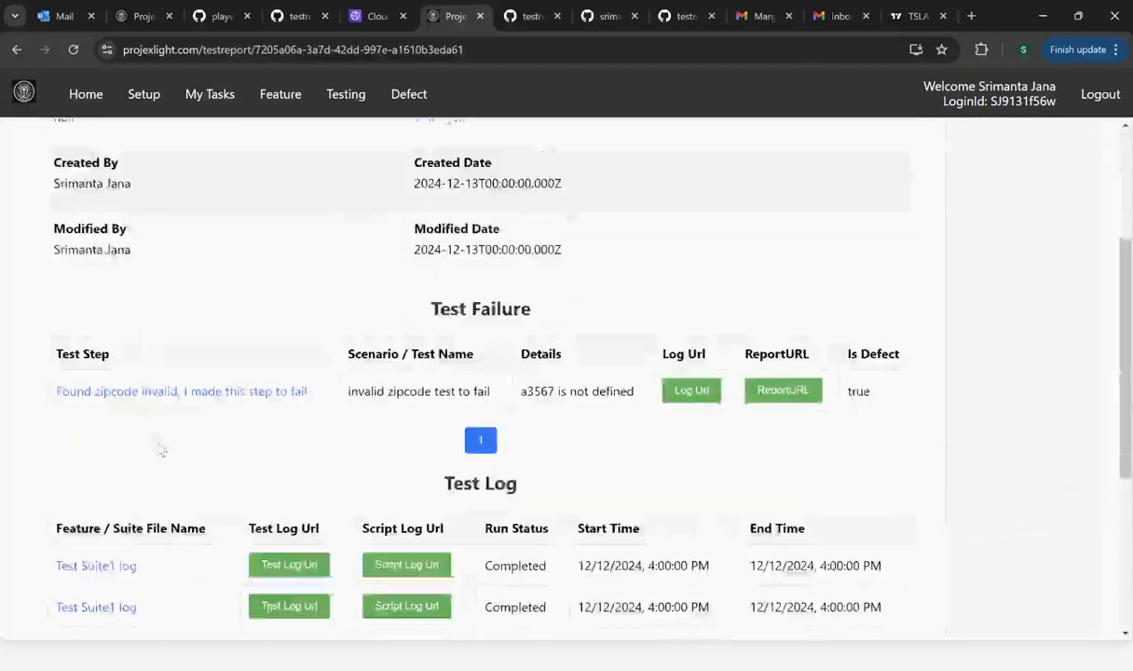
scroll(160, 450, "down", 4)
scroll(160, 504, "up", 1)
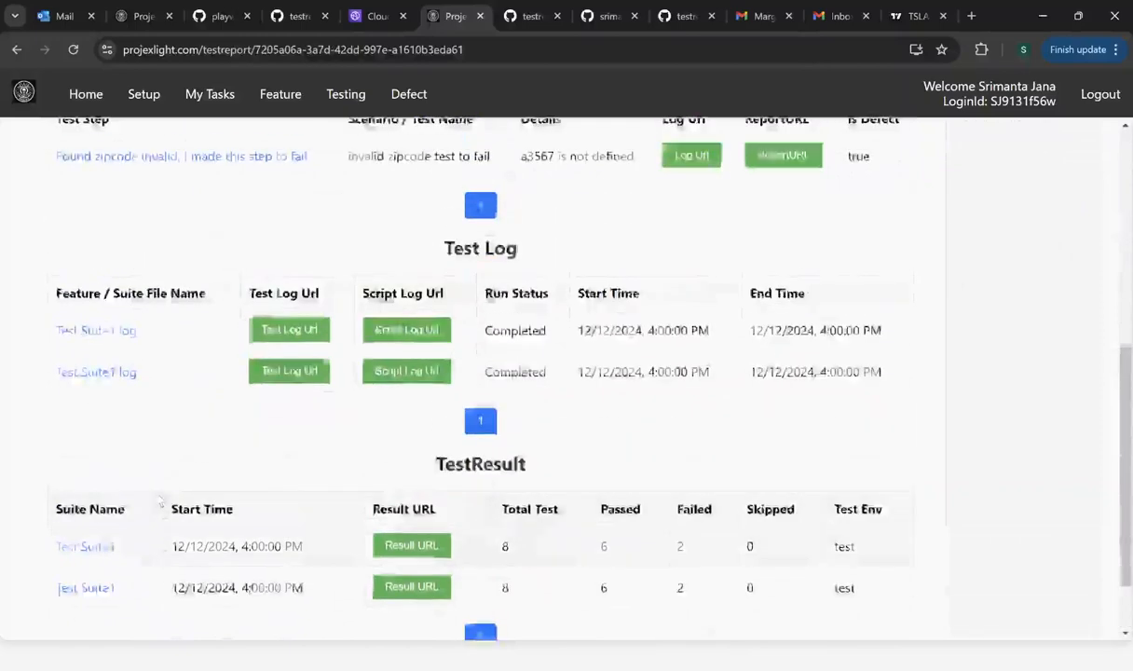
scroll(160, 504, "up", 4)
scroll(157, 498, "down", 2)
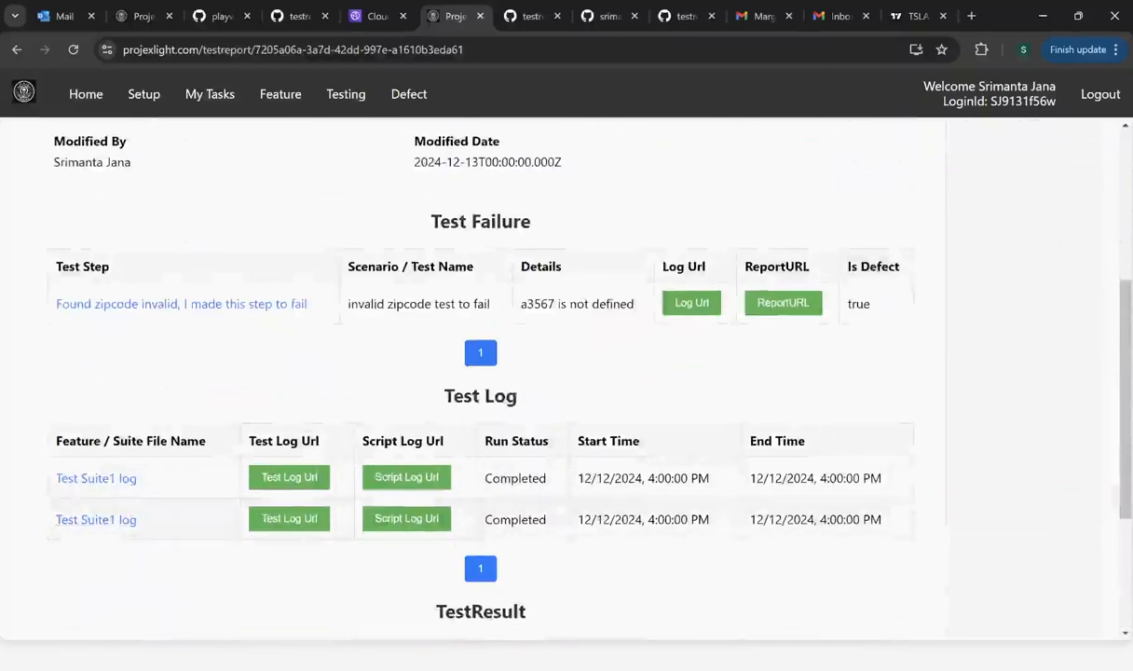
scroll(126, 538, "down", 3)
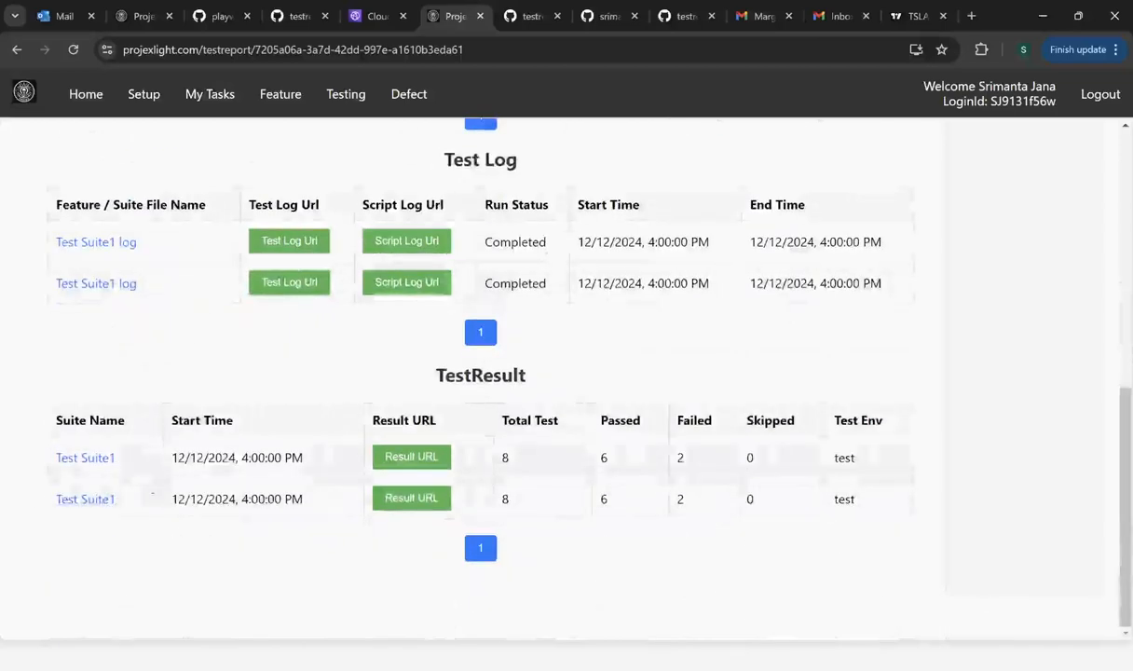
scroll(485, 412, "up", 6)
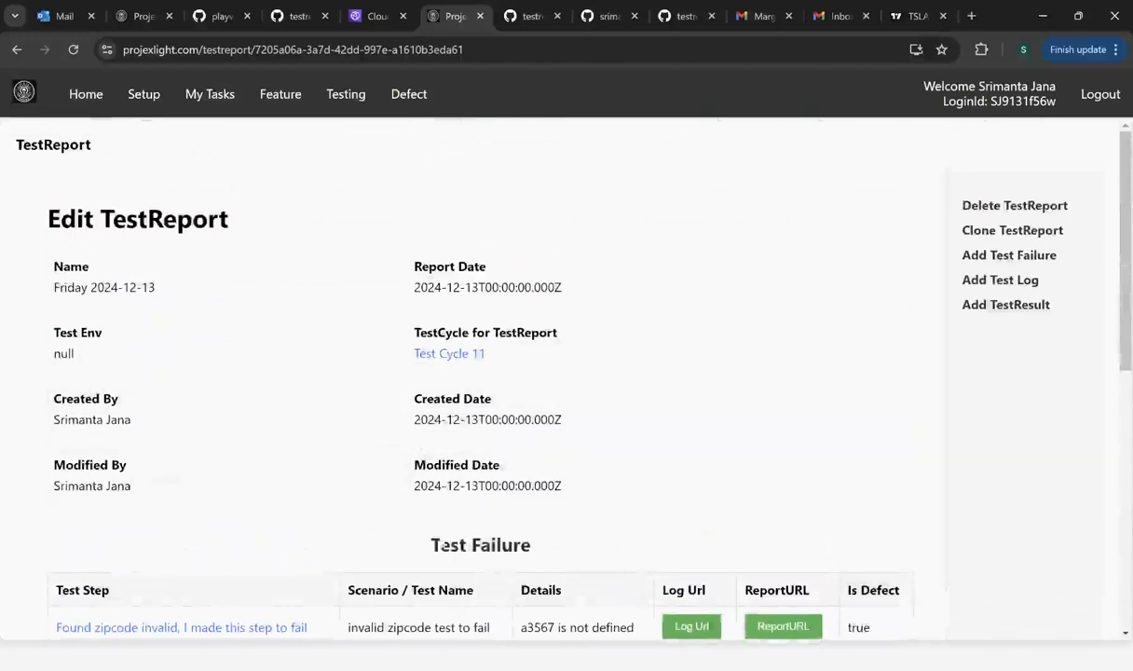
scroll(430, 522, "down", 6)
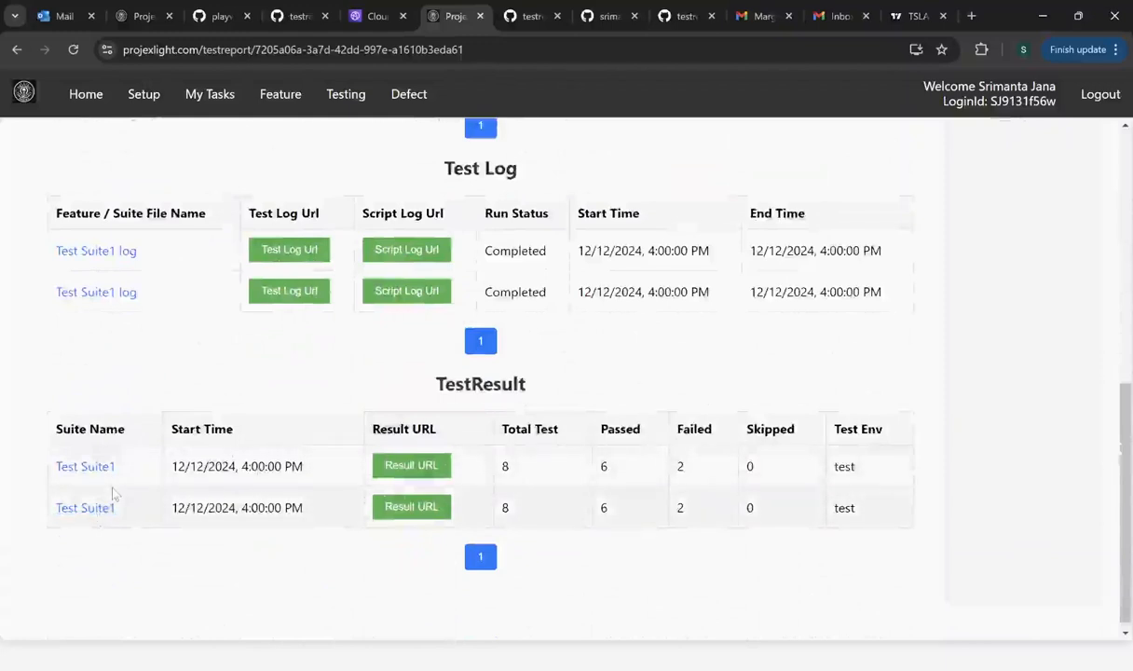
left_click(423, 474)
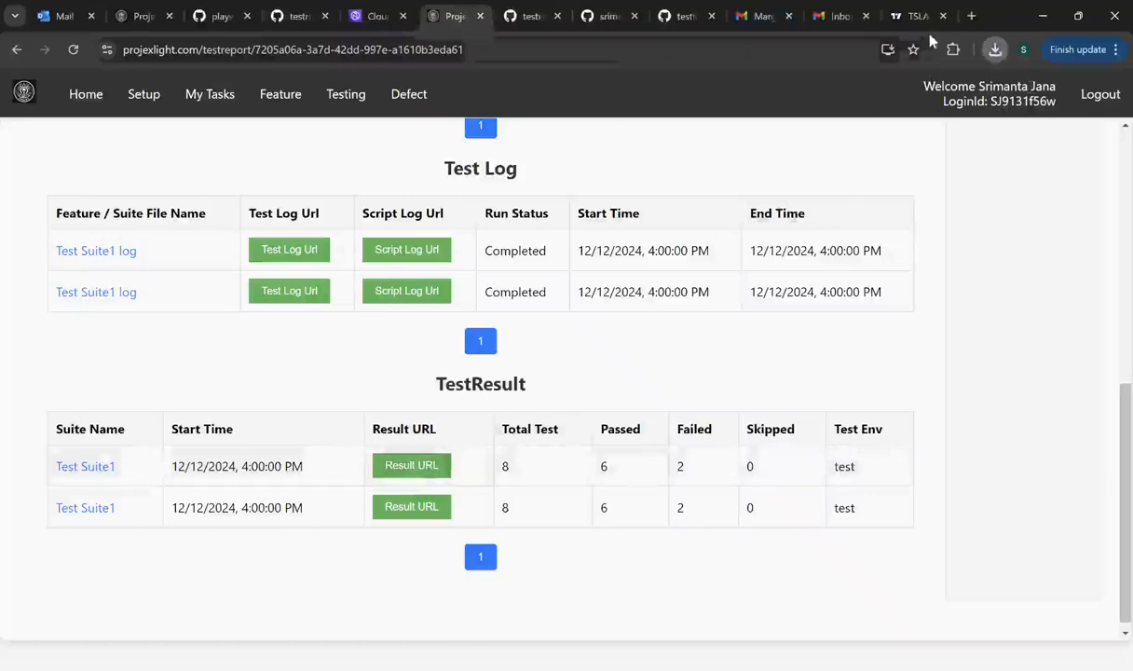
left_click(891, 111)
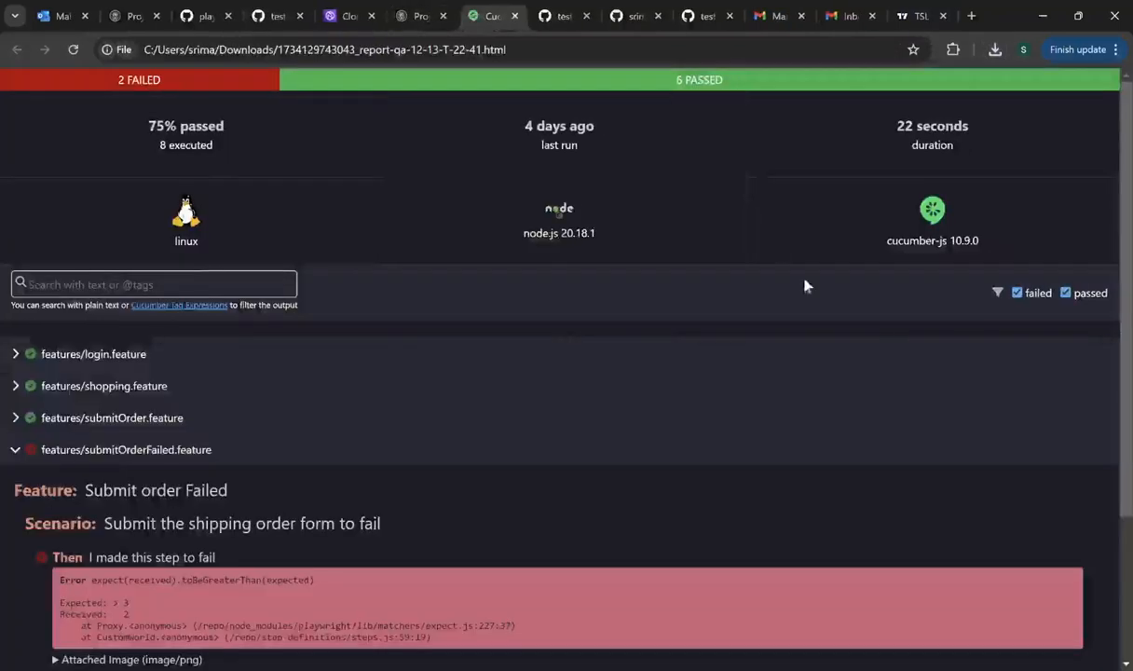
- Return to the Edit TestReport page and review its failure, 'invalid zipcode test to fail', flagged as defect
left_click(403, 17)
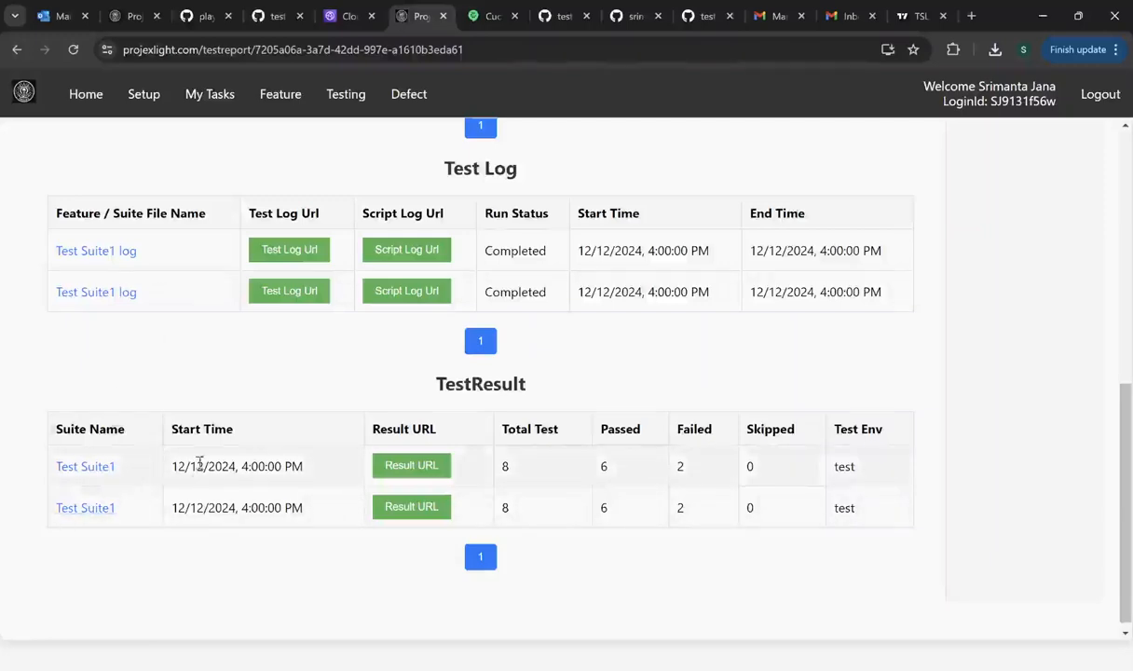
scroll(196, 464, "up", 3)
scroll(203, 463, "up", 5)
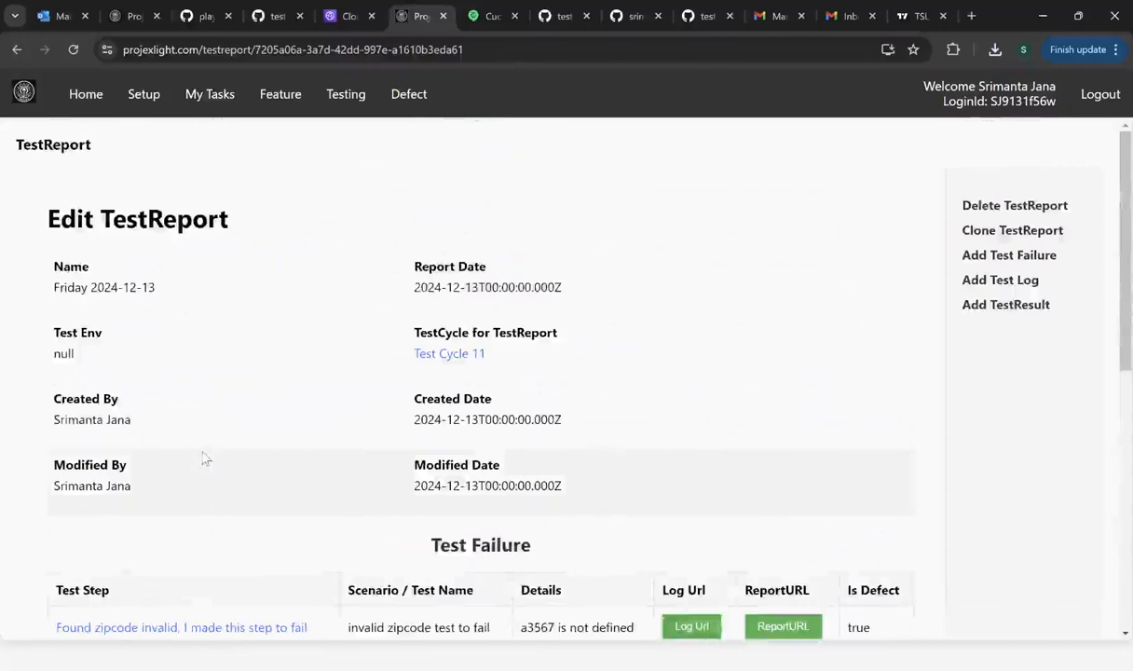
scroll(204, 455, "down", 2)
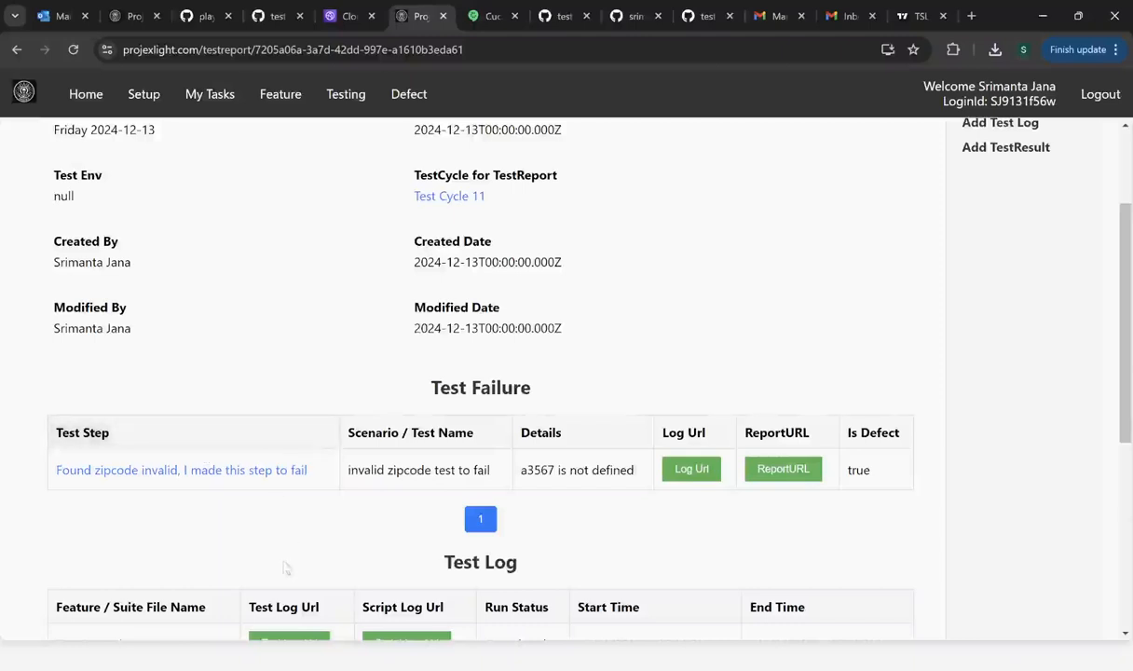
scroll(290, 570, "down", 2)
scroll(197, 520, "up", 4)
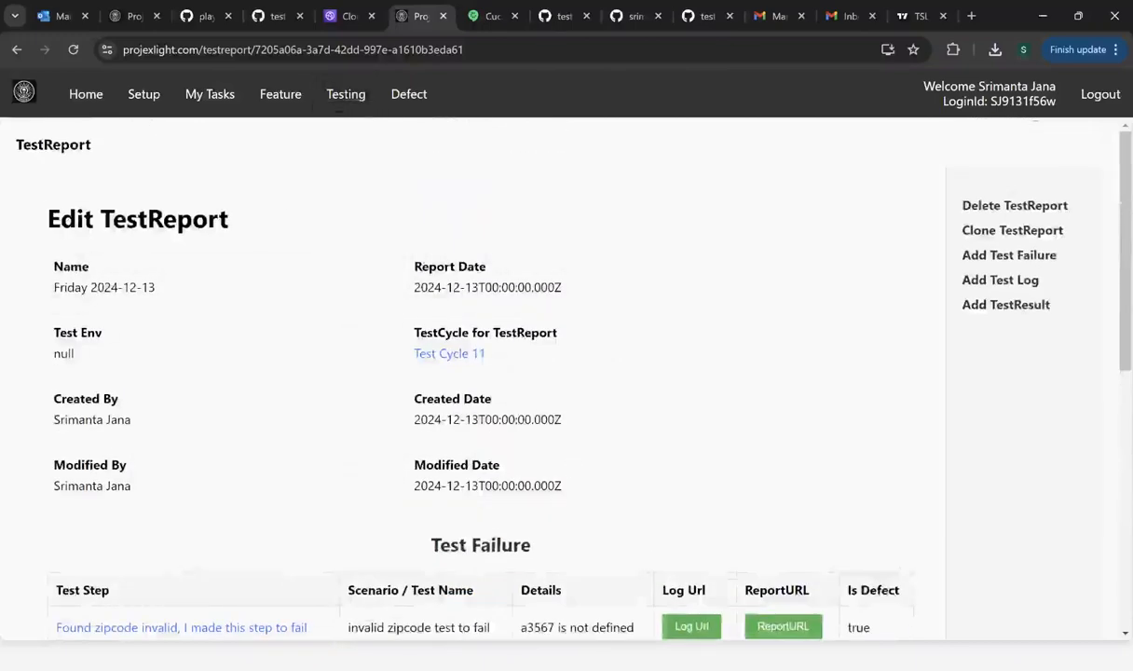
- Open XVF NodeJs Image1 under Testing > Docker Image and start cloning it
left_click(350, 97)
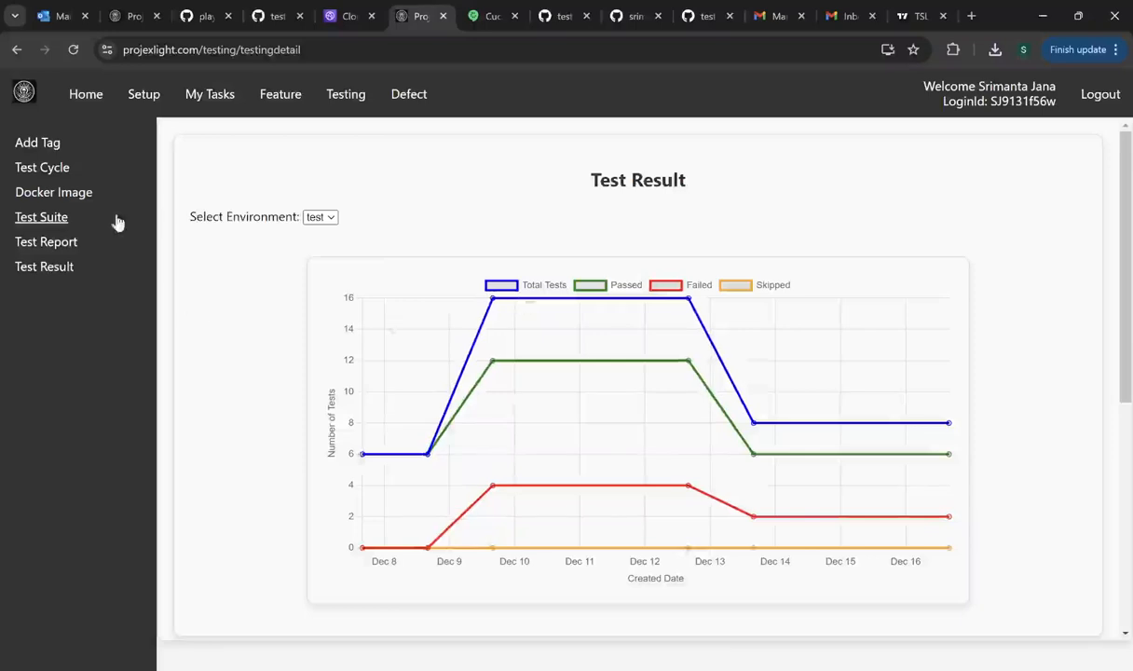
left_click(49, 194)
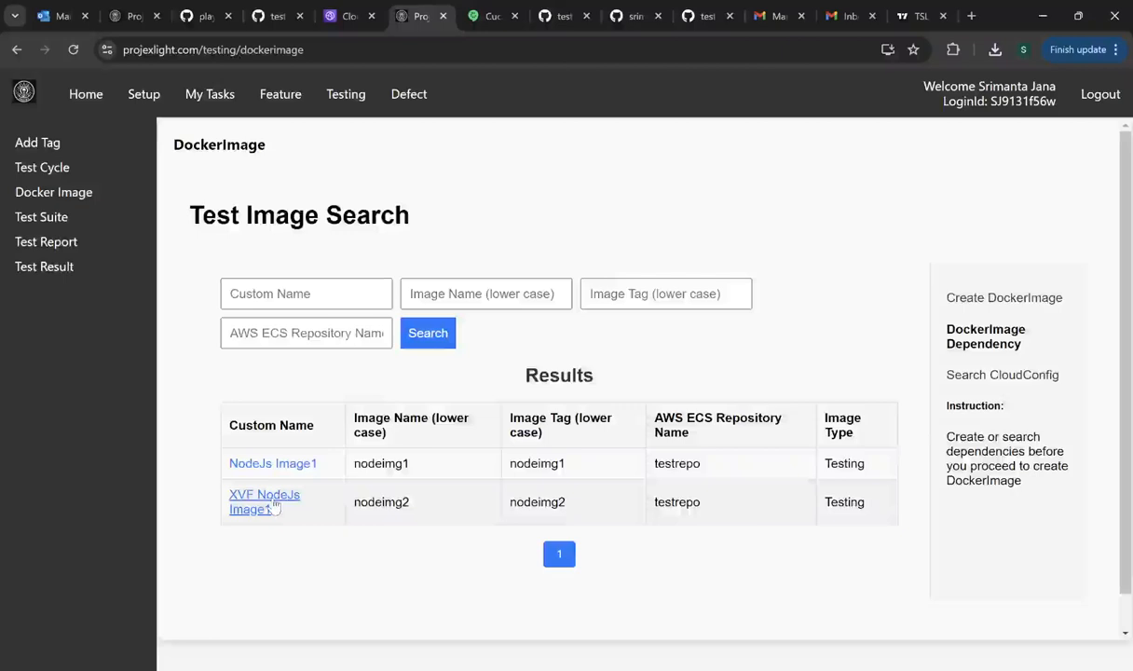
left_click(273, 504)
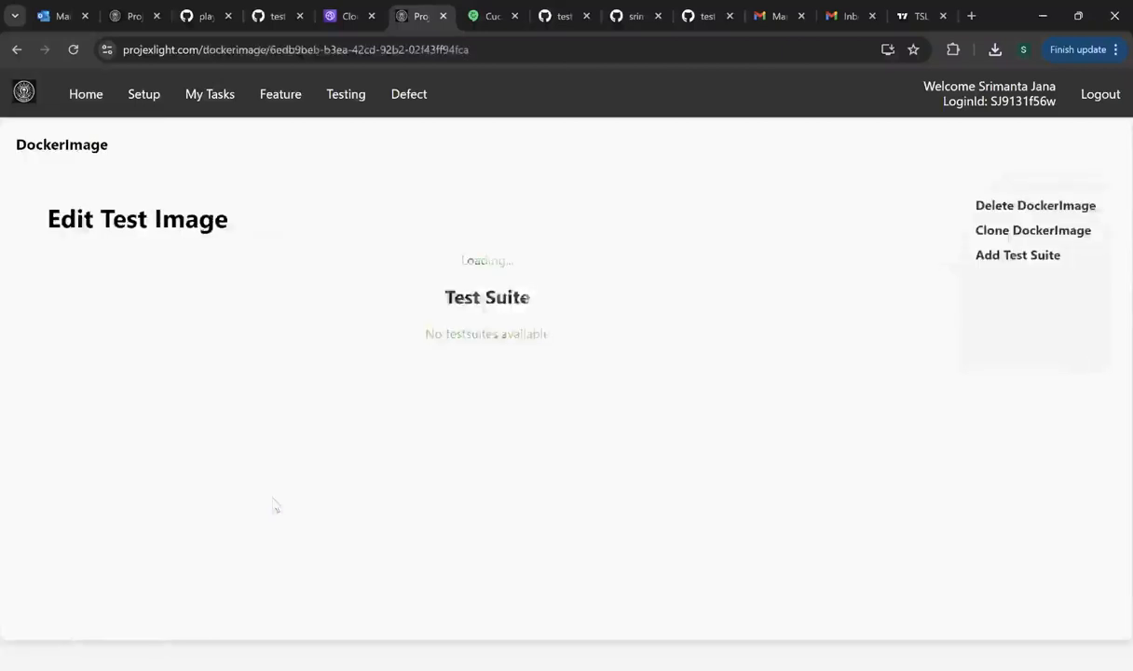
left_click(1022, 232)
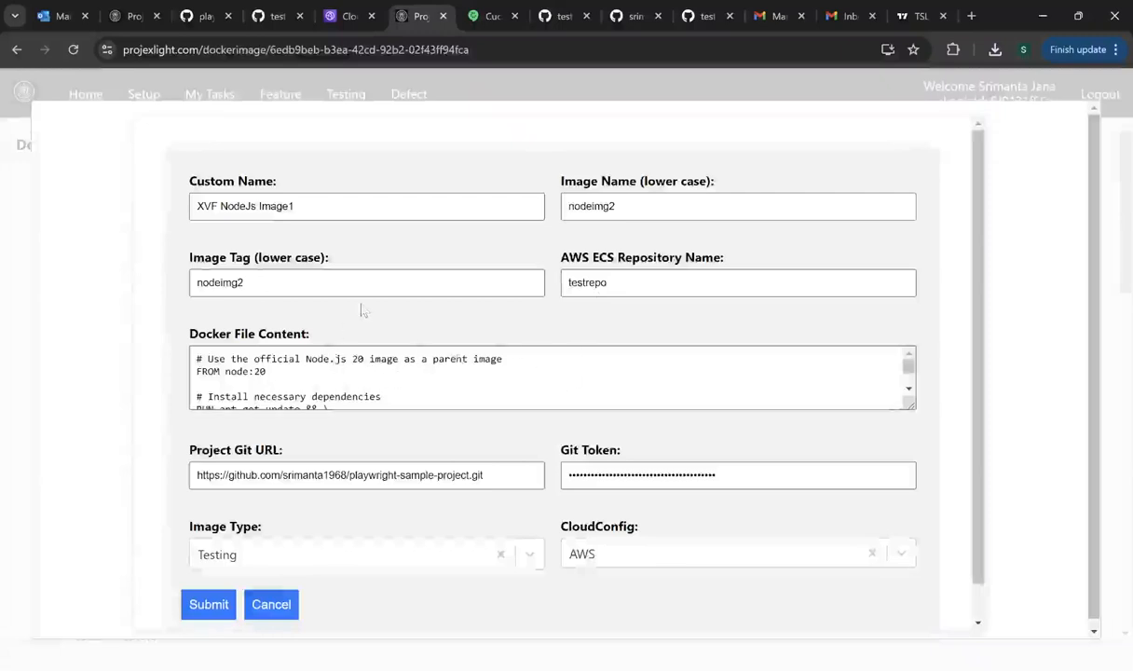
- Select the prefilled image name and tag nodeimg2 and the repository testrepo in the clone form
left_click_drag(638, 203, 563, 206)
left_click(663, 203)
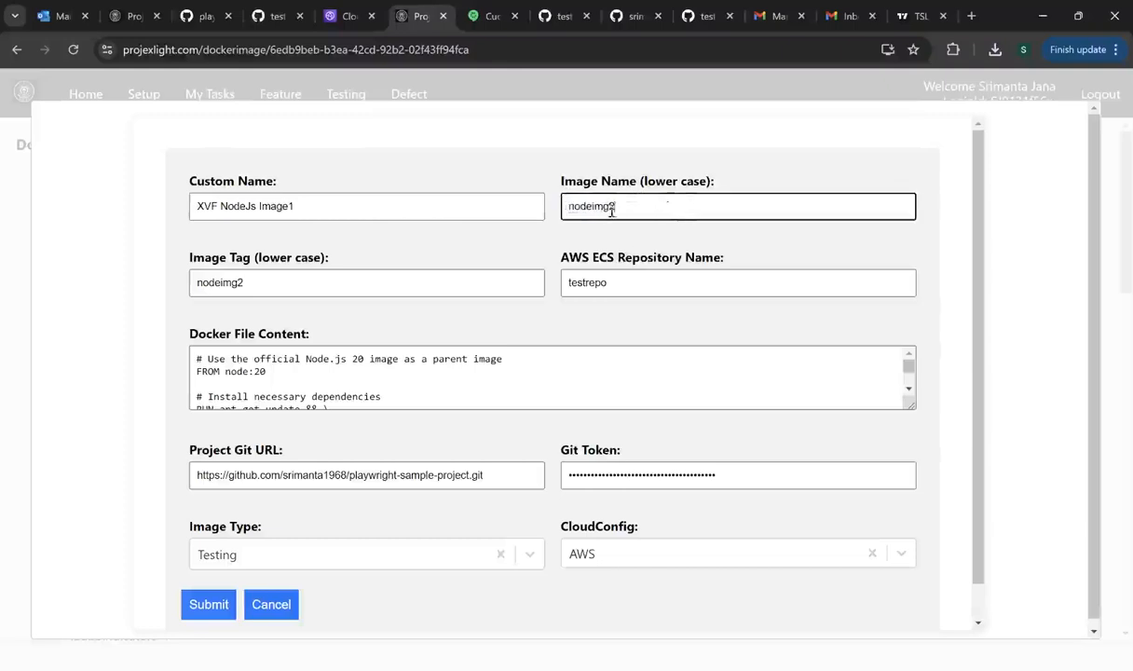
left_click_drag(615, 207, 553, 211)
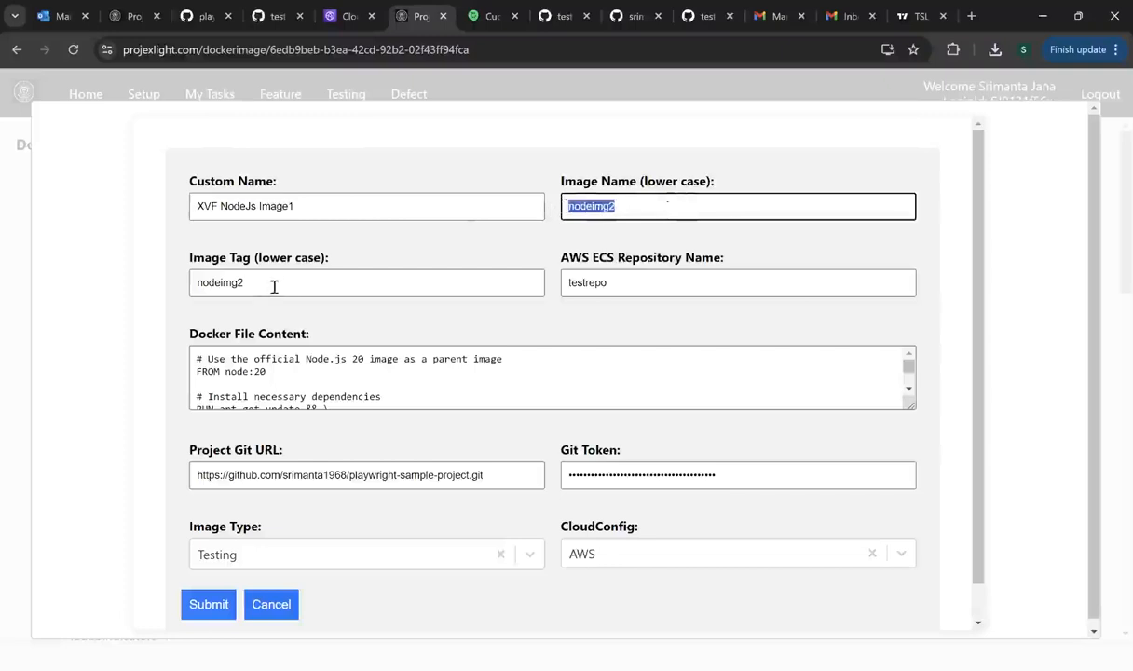
left_click_drag(270, 285, 192, 286)
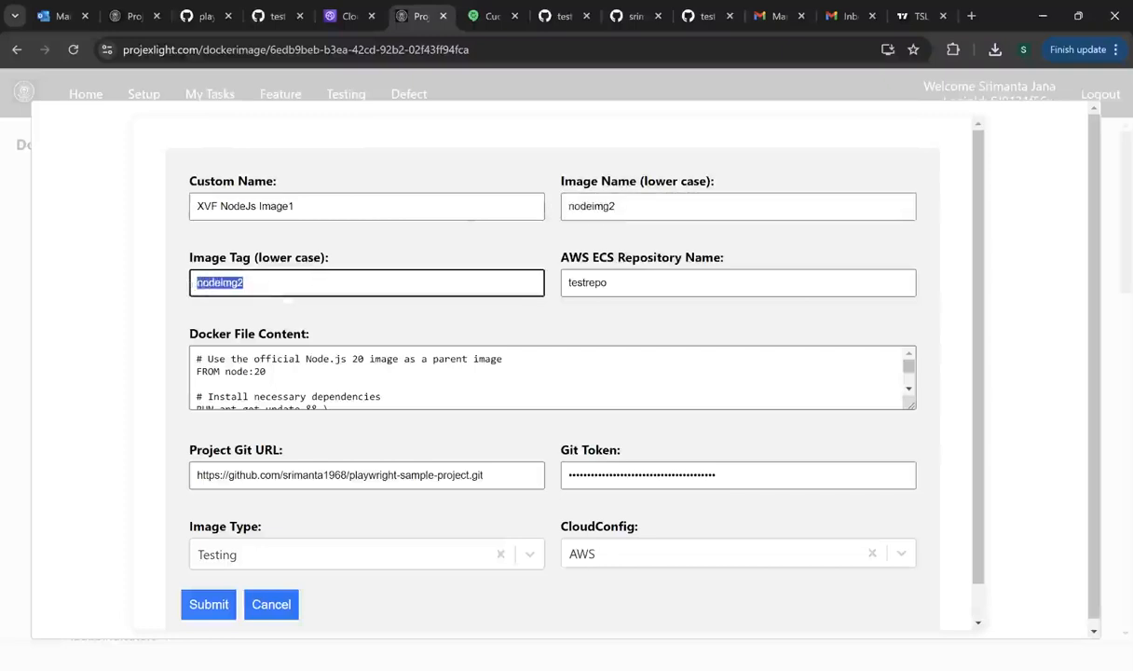
left_click_drag(644, 283, 552, 289)
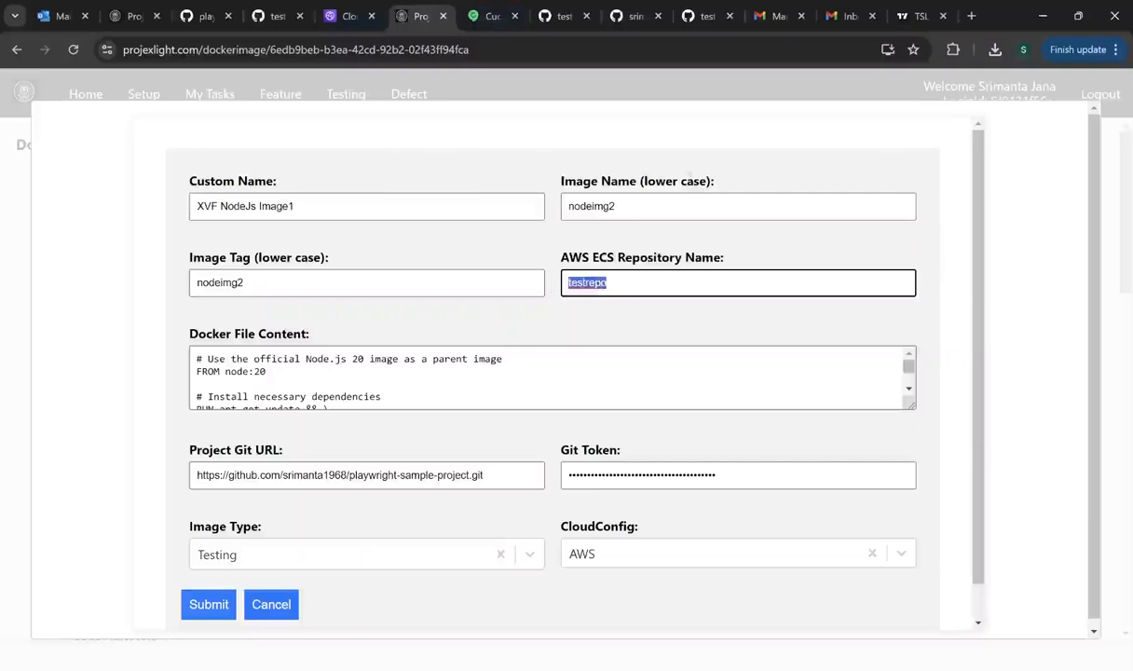
- Check the three images in Amazon ECR's testrepo repository, including nodeimg2-nodeimg2, then return to ProjexLight
left_click(346, 19)
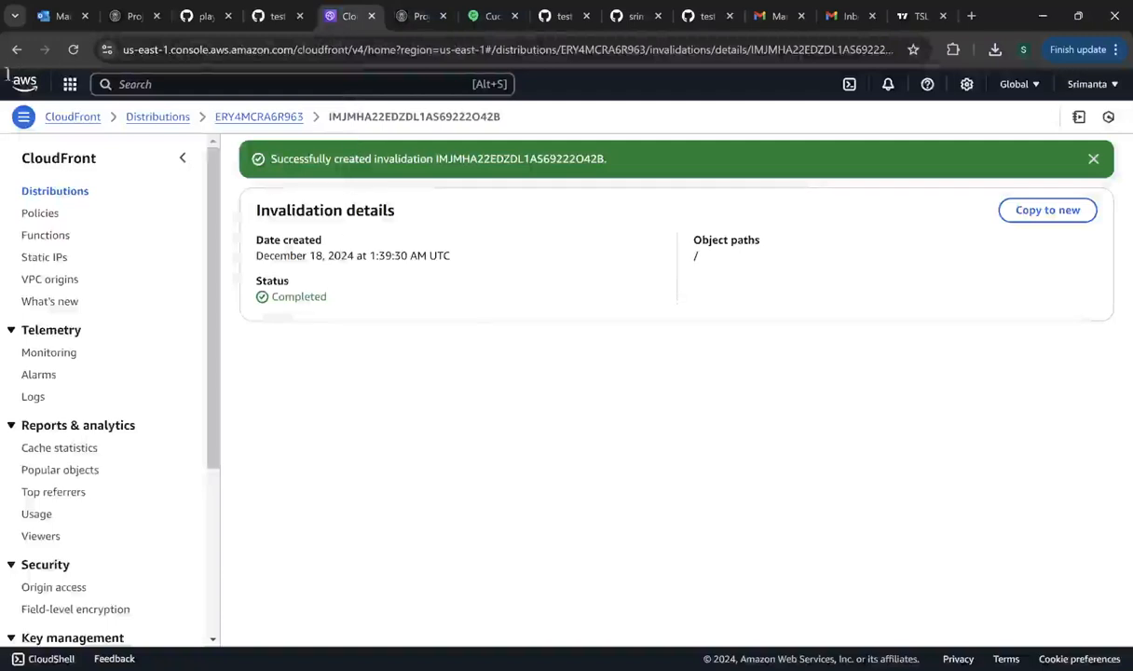
left_click(70, 84)
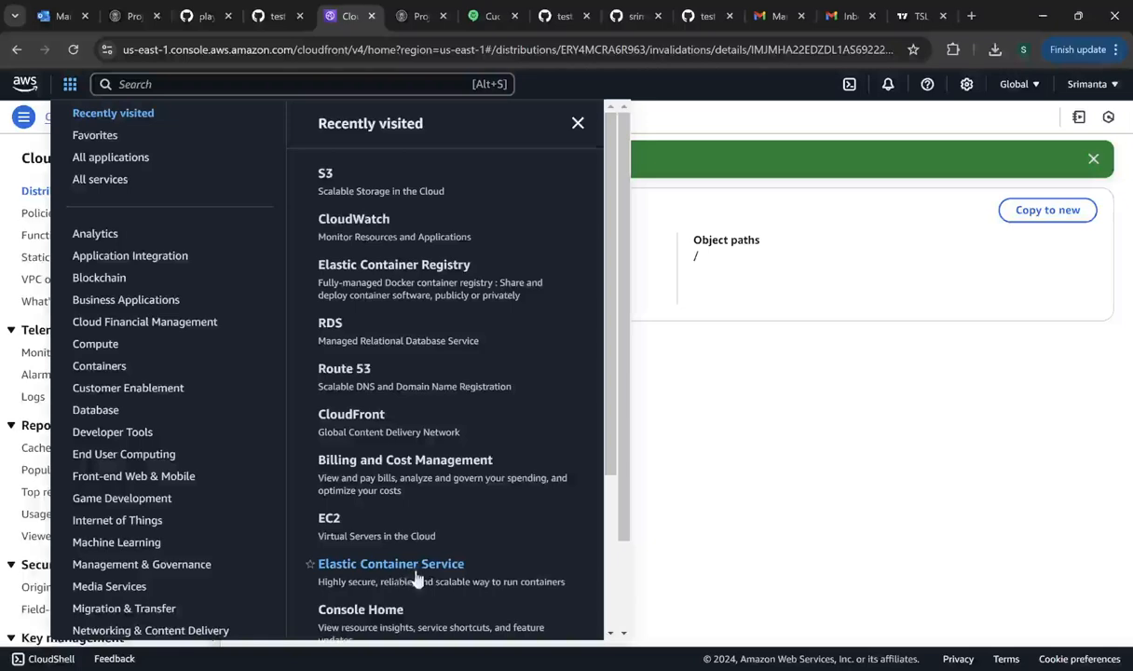
left_click(425, 263)
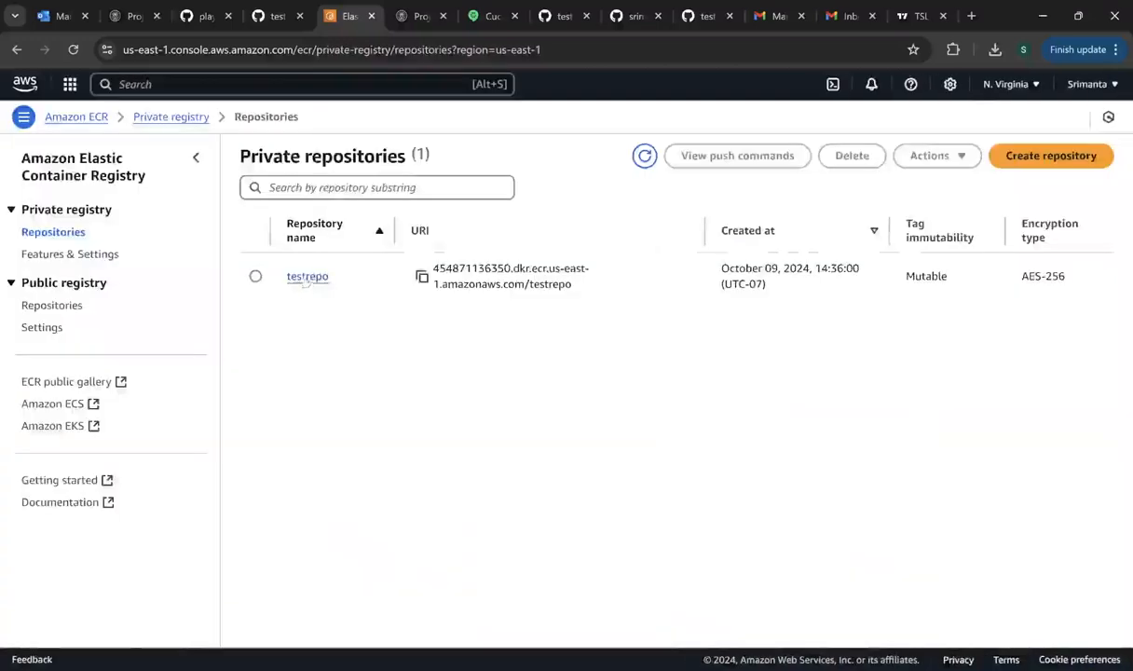
left_click(302, 278)
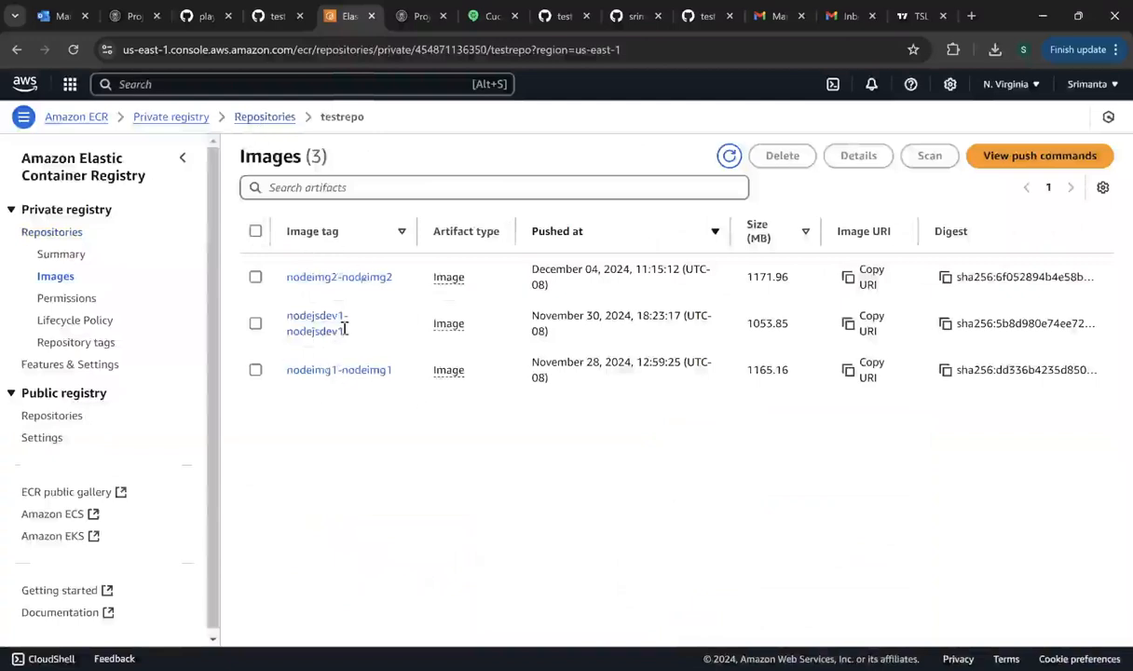
left_click(404, 19)
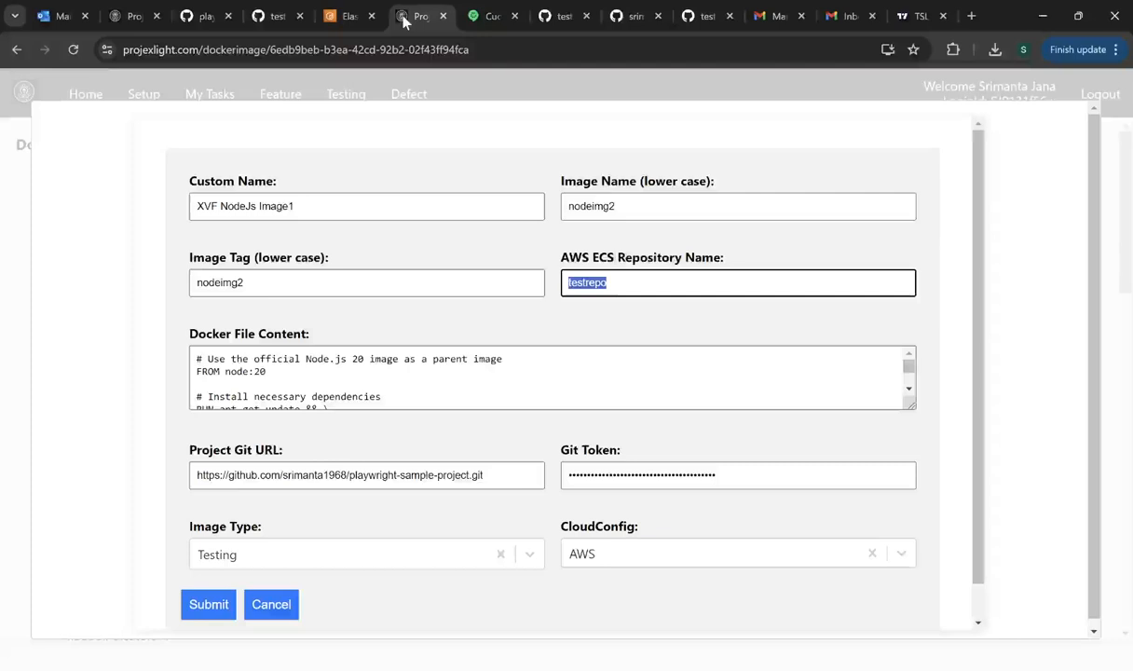
- Reselect the testrepo repository, nodeimg2 tag and XVF NodeJs Image1 custom name to review them
left_click(638, 281)
left_click_drag(639, 281, 562, 281)
left_click(252, 283)
left_click_drag(252, 282, 179, 282)
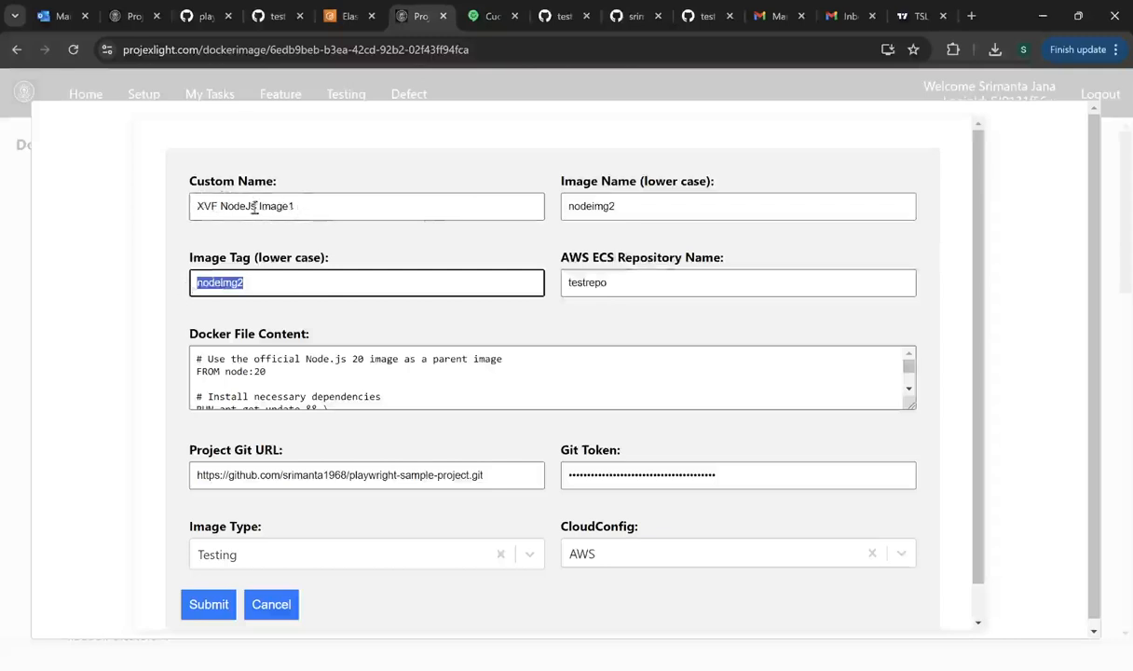
left_click_drag(323, 212, 182, 209)
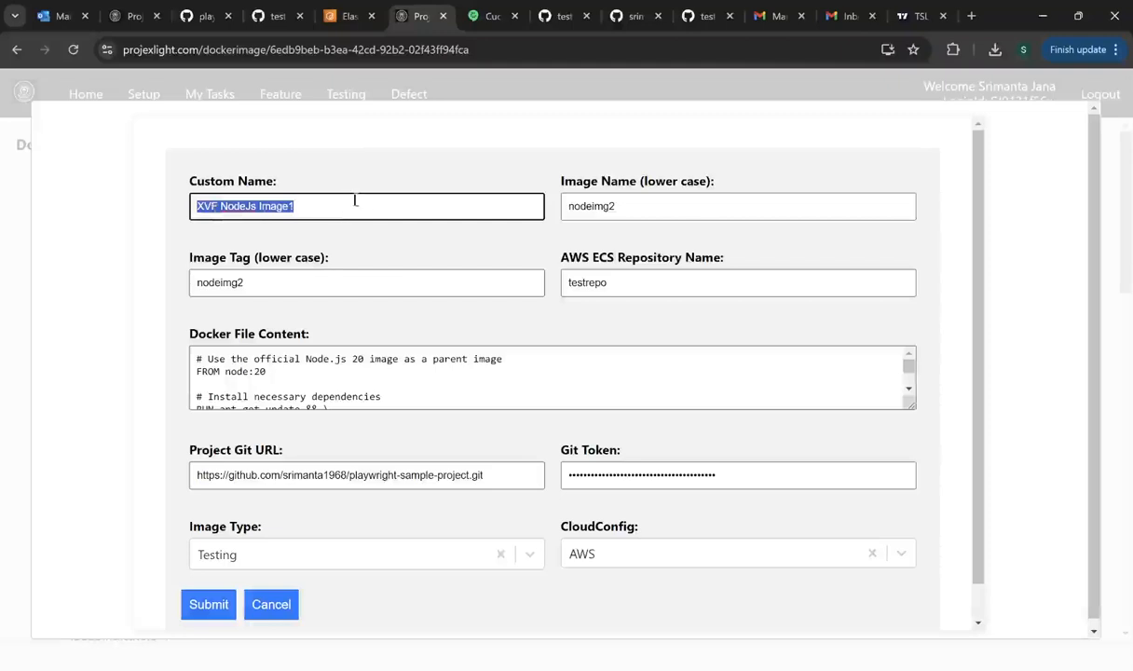
- Review the Docker file content, cancel the clone form unsaved, and go to the Setup Instruction page
left_click_drag(197, 357, 350, 387)
left_click(271, 603)
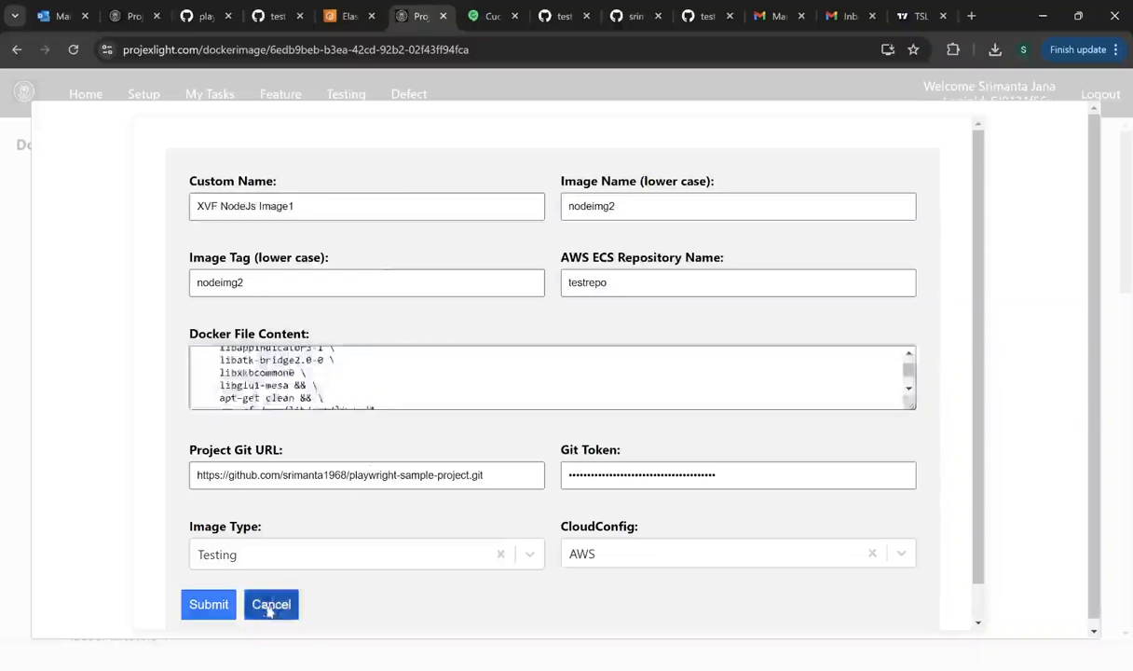
left_click(141, 100)
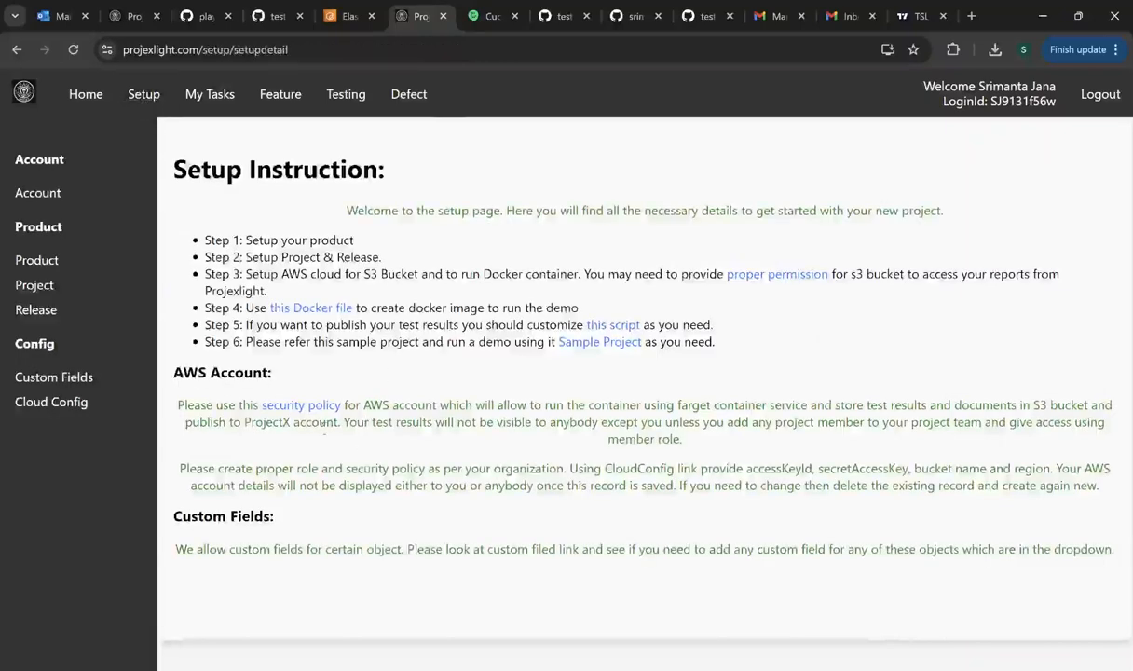
- Review the sample Dockerfile on GitHub, then start a new Docker image from Testing > Docker Image
left_click(328, 311)
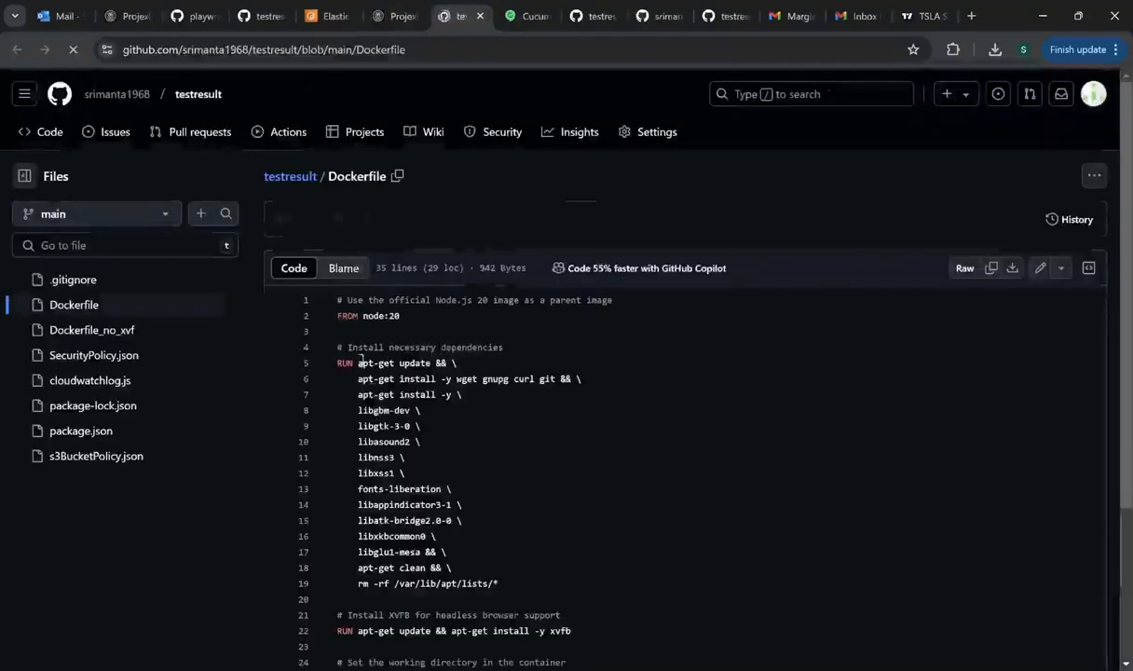
left_click(381, 16)
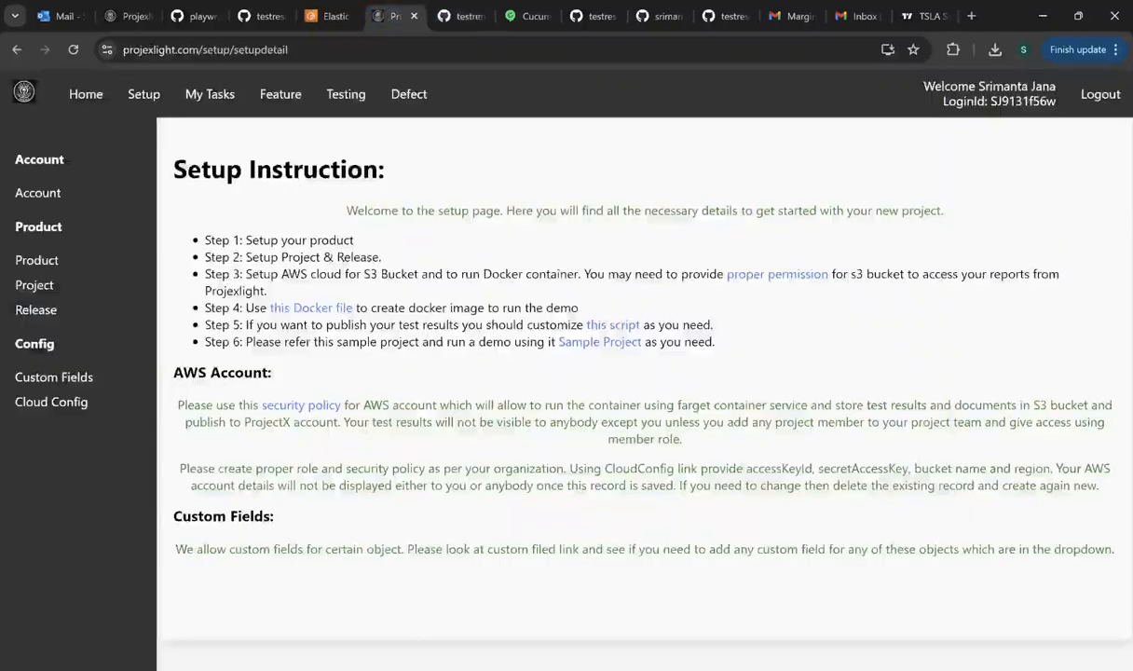
left_click(337, 98)
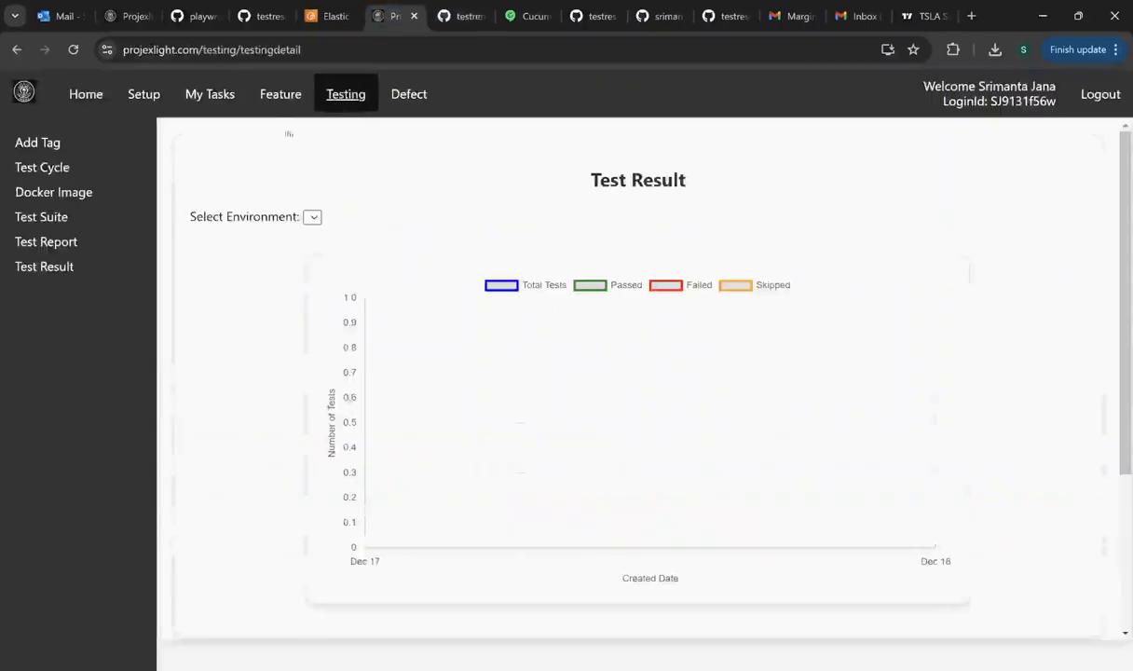
left_click(61, 199)
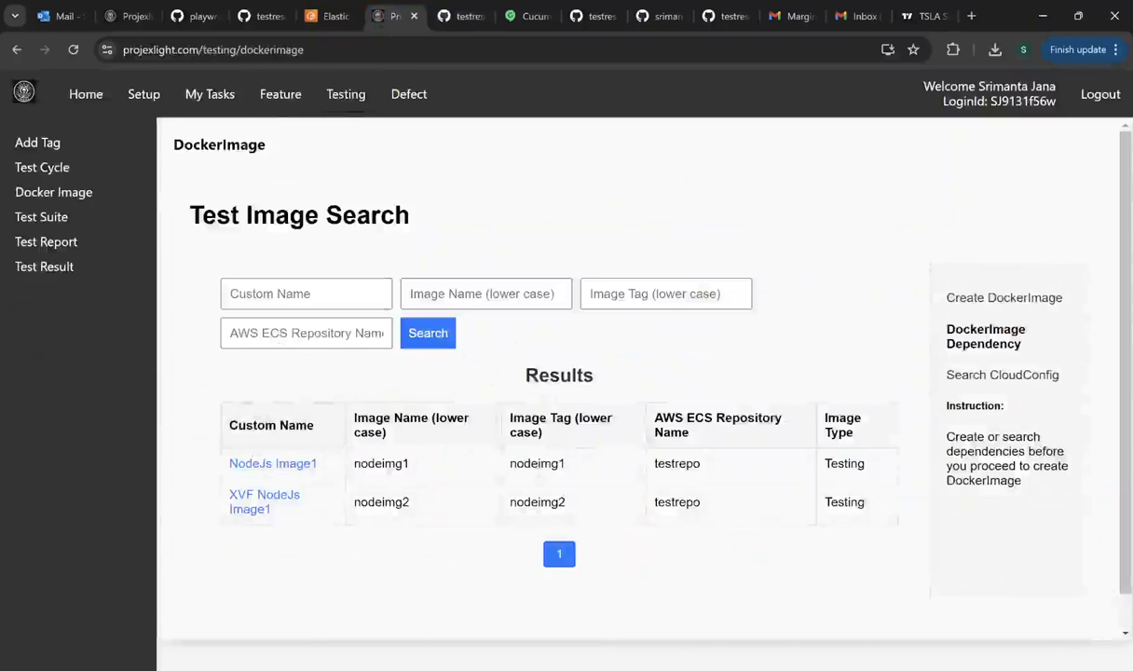
left_click(960, 296)
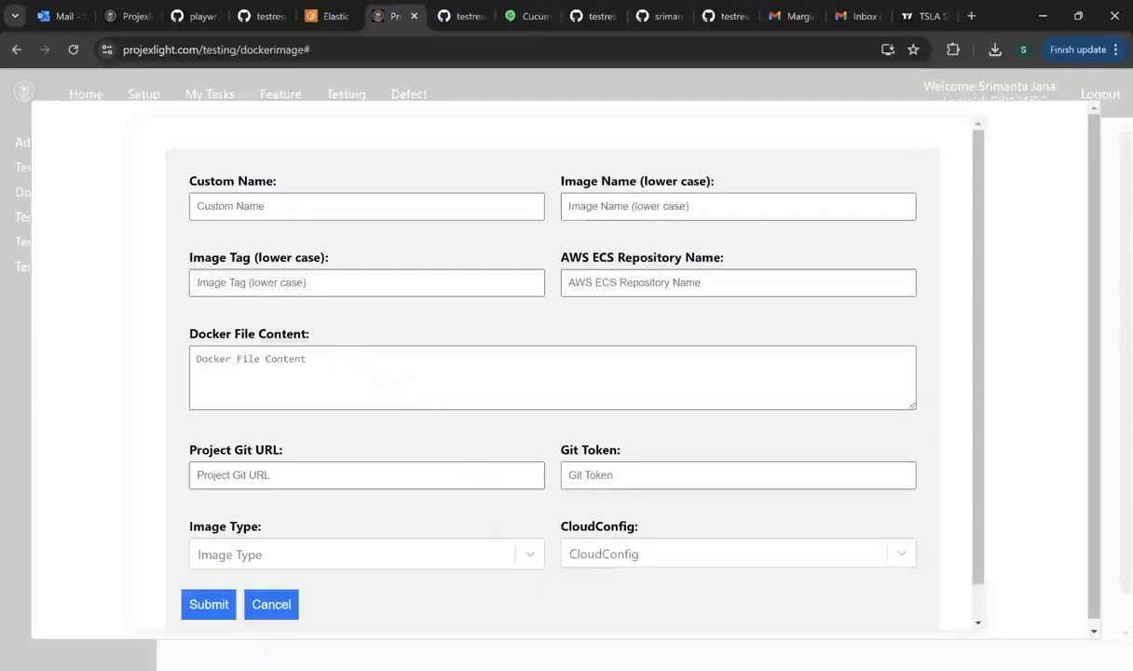
- Look over the Docker File Content and AWS ECS Repository Name fields, then cancel the blank form
left_click(229, 369)
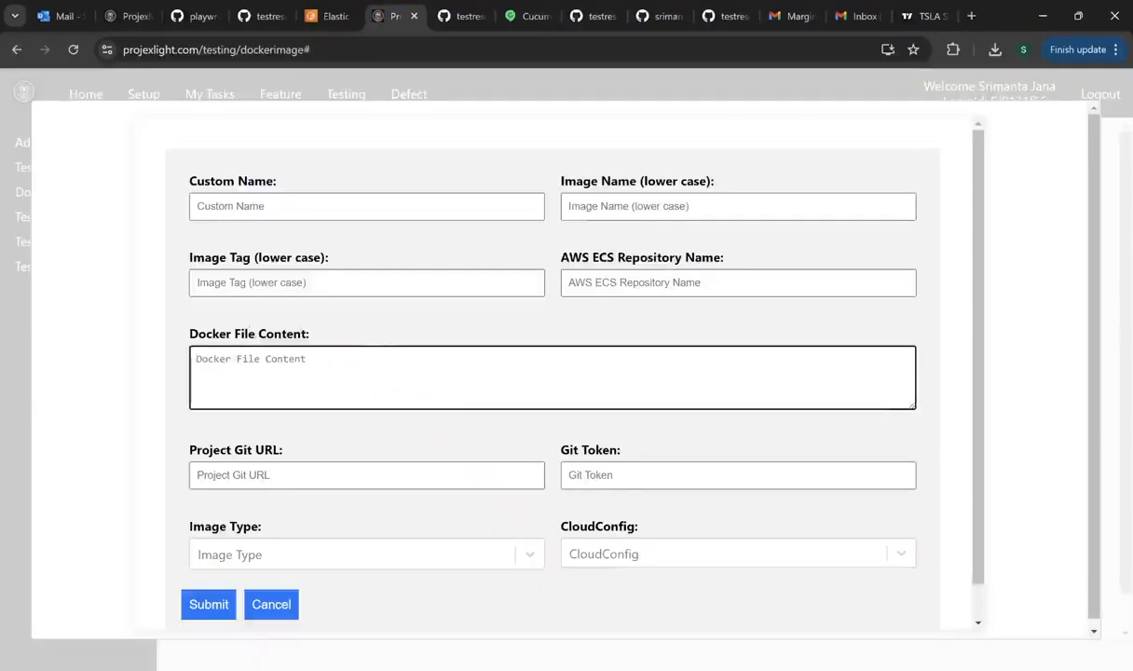
left_click(613, 285)
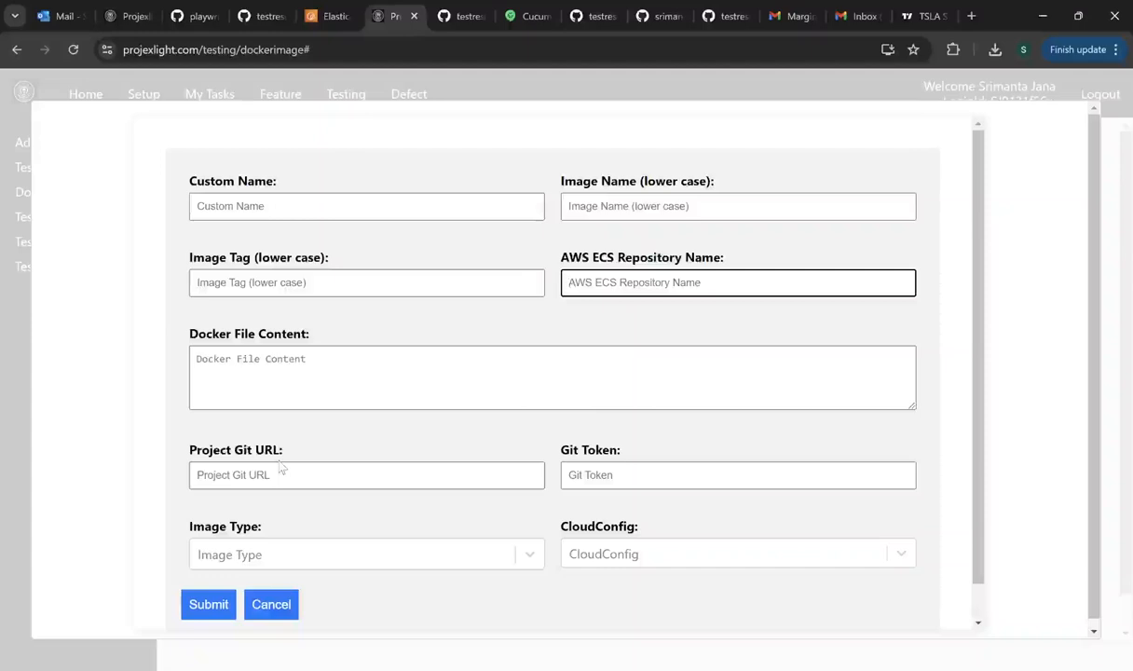
left_click(279, 604)
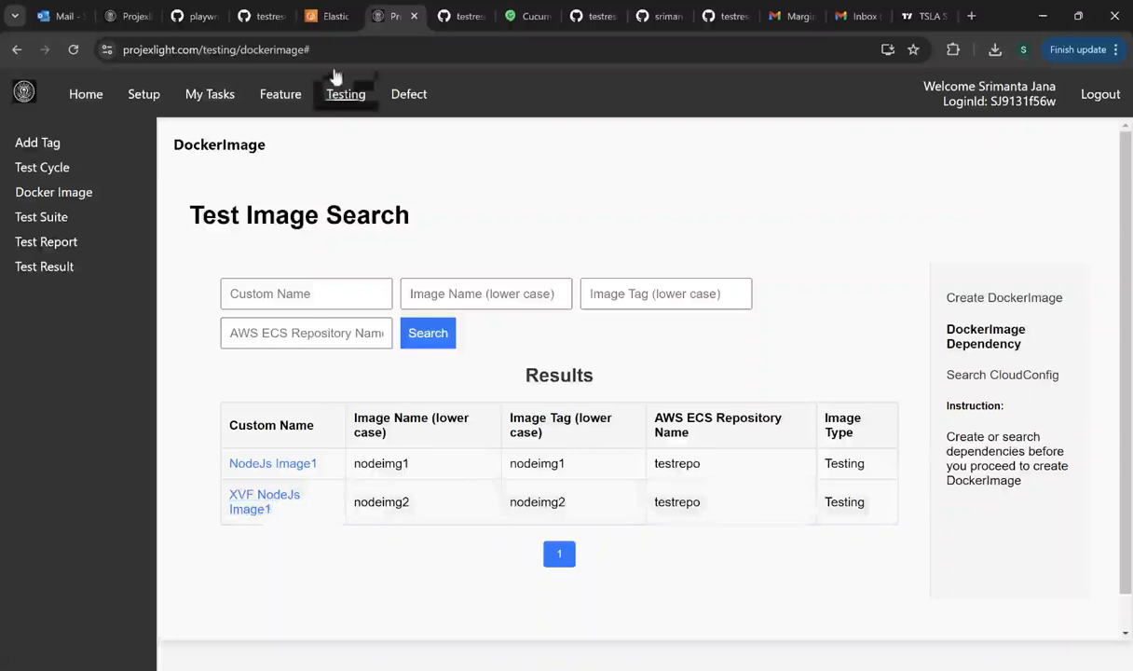
- Check the testrepo images in AWS ECR, then clone the XVF NodeJs Image1 Docker image
left_click(328, 19)
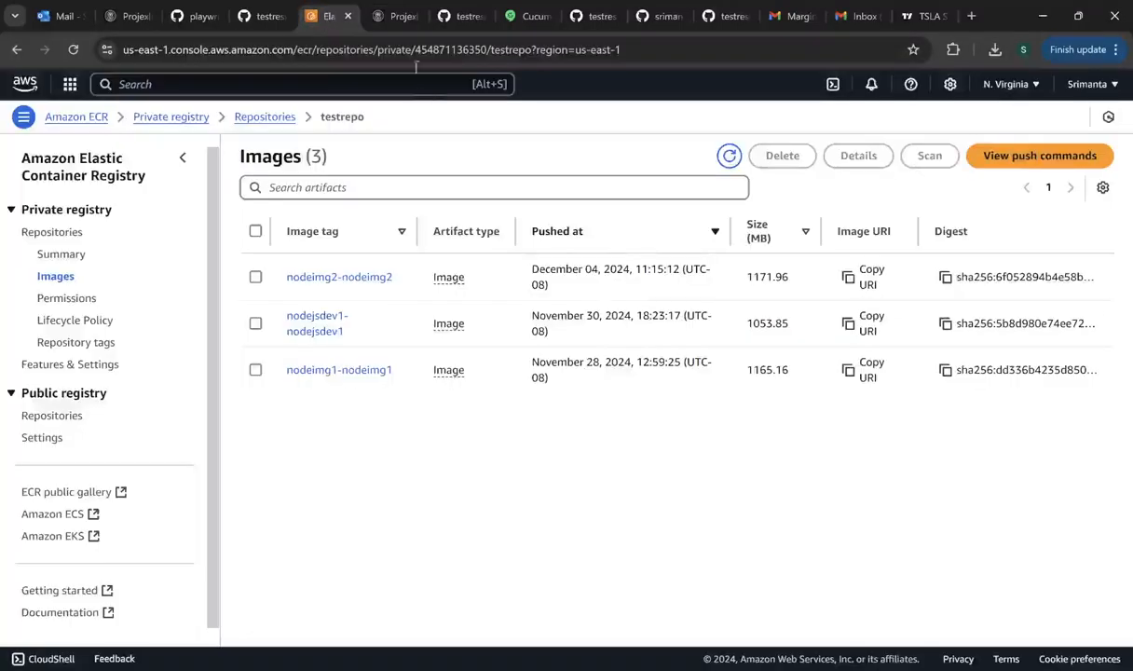
left_click(390, 18)
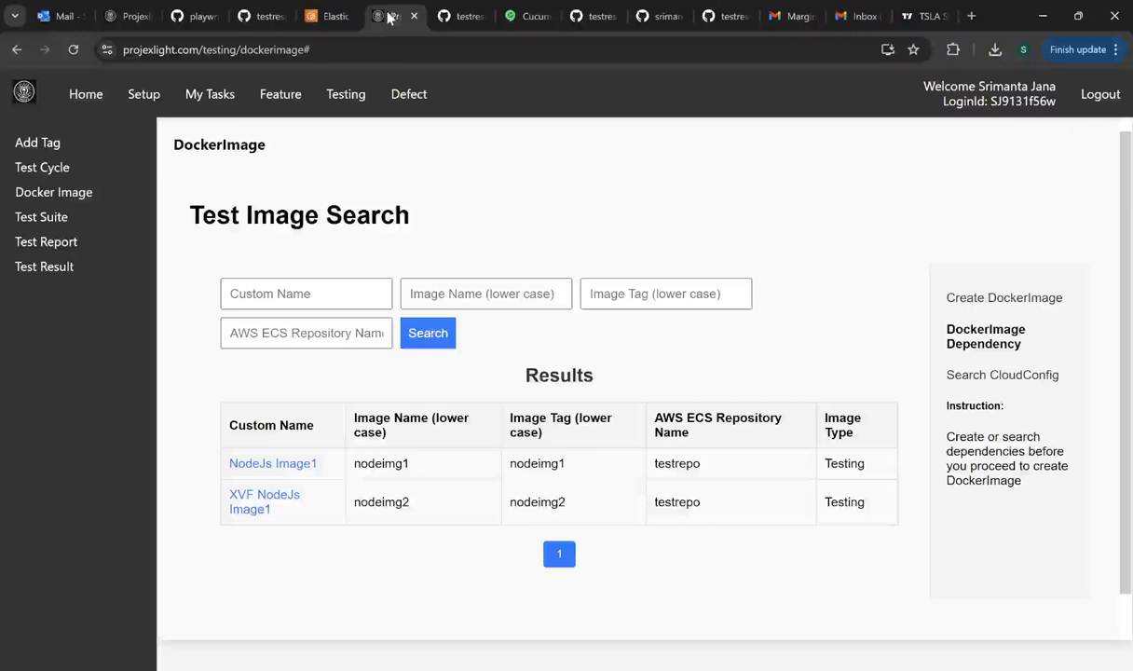
left_click(276, 505)
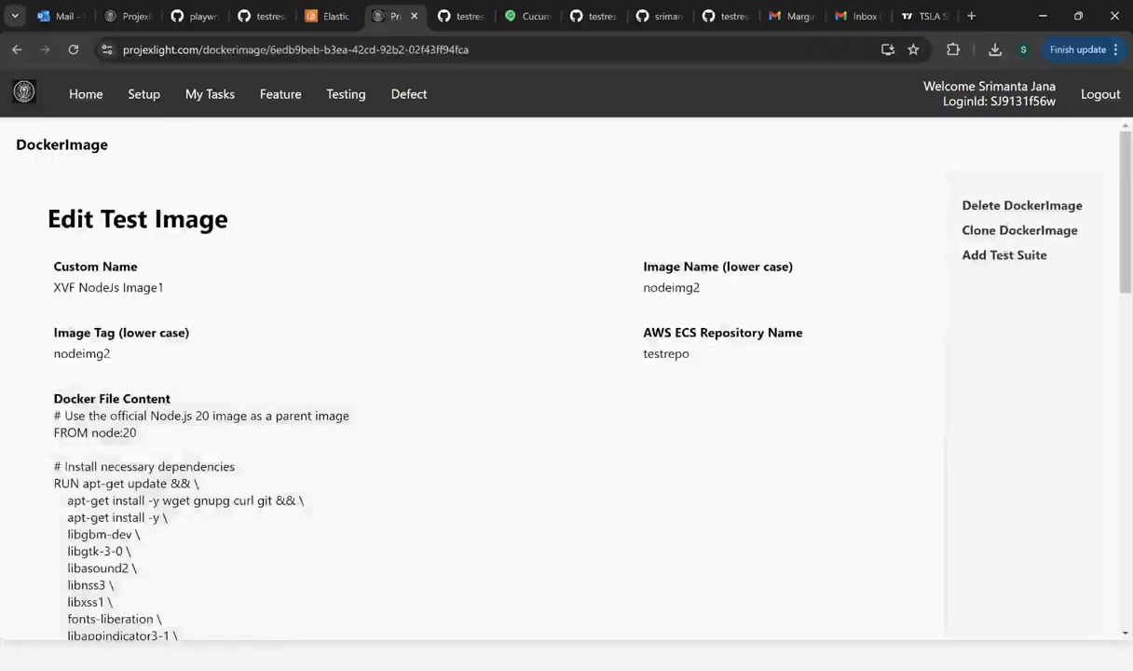
left_click(1016, 233)
- Change the image name and tag to nodeimg3 and the custom name to XVF NodeJs Image3
left_click(657, 207)
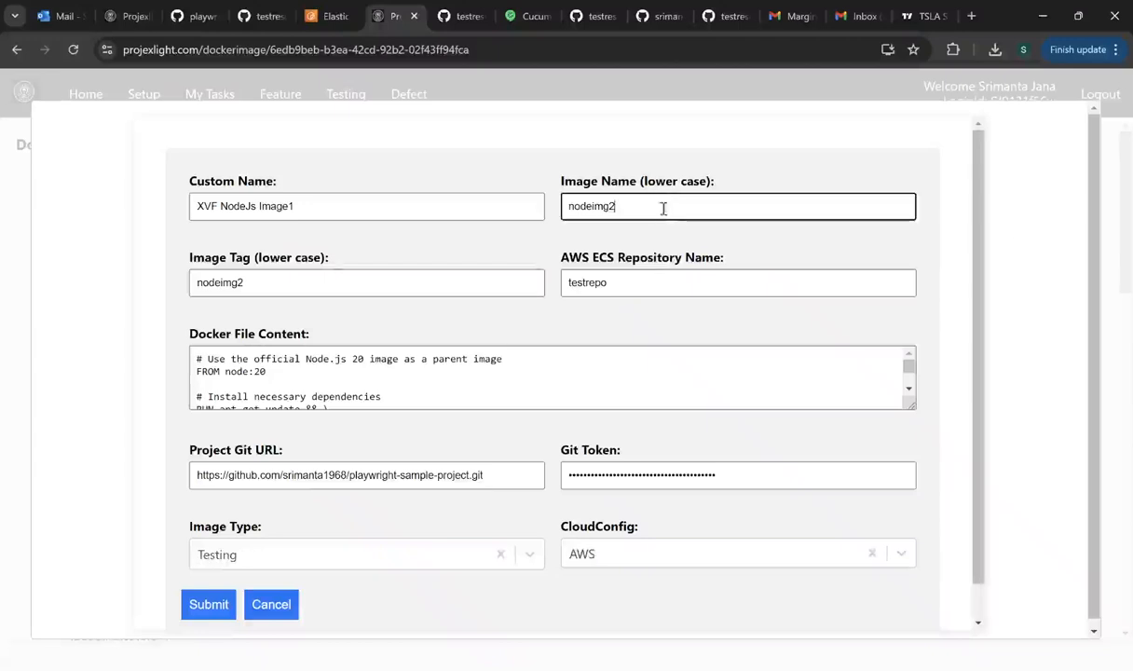
key("BackSpace")
type("3")
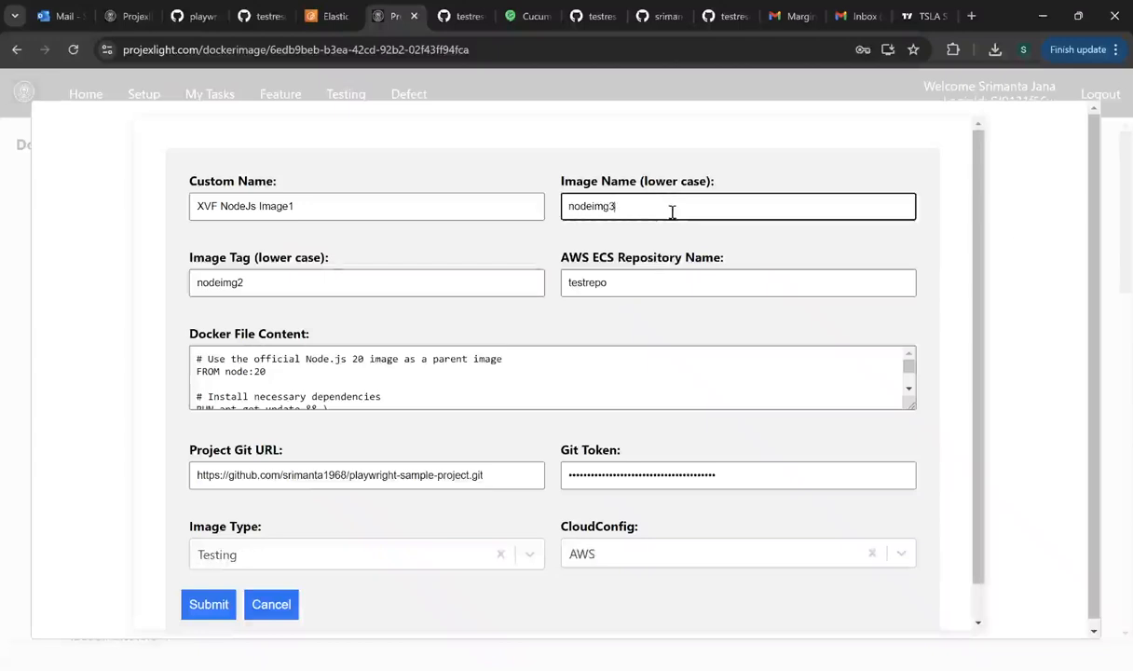
left_click(300, 279)
key("BackSpace")
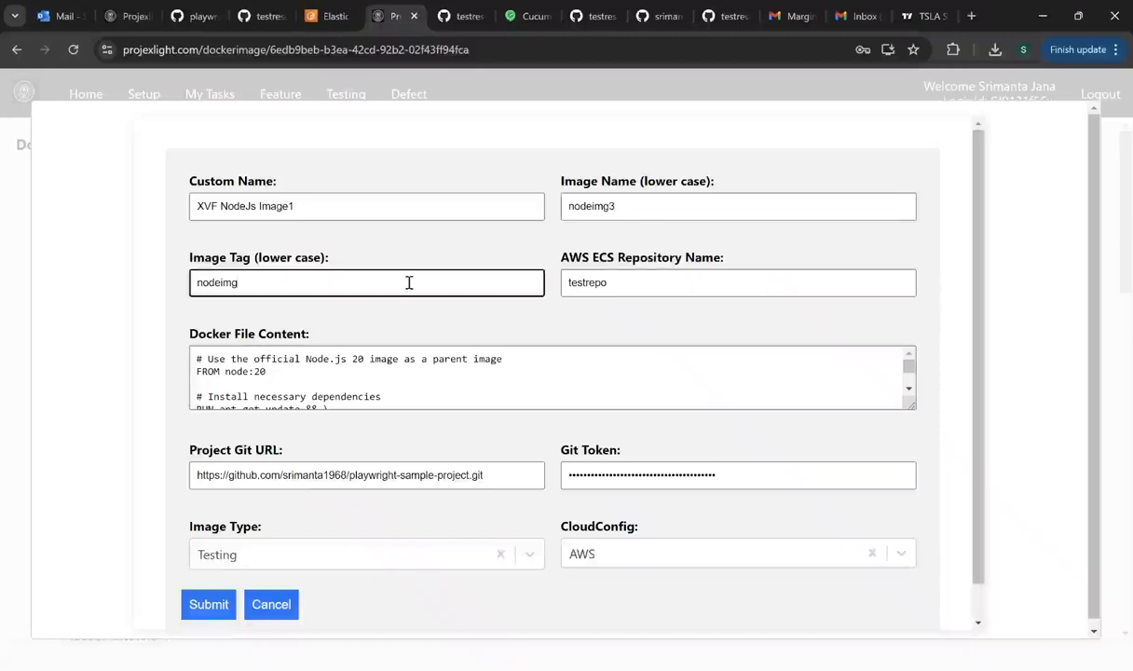
type("3")
left_click(326, 204)
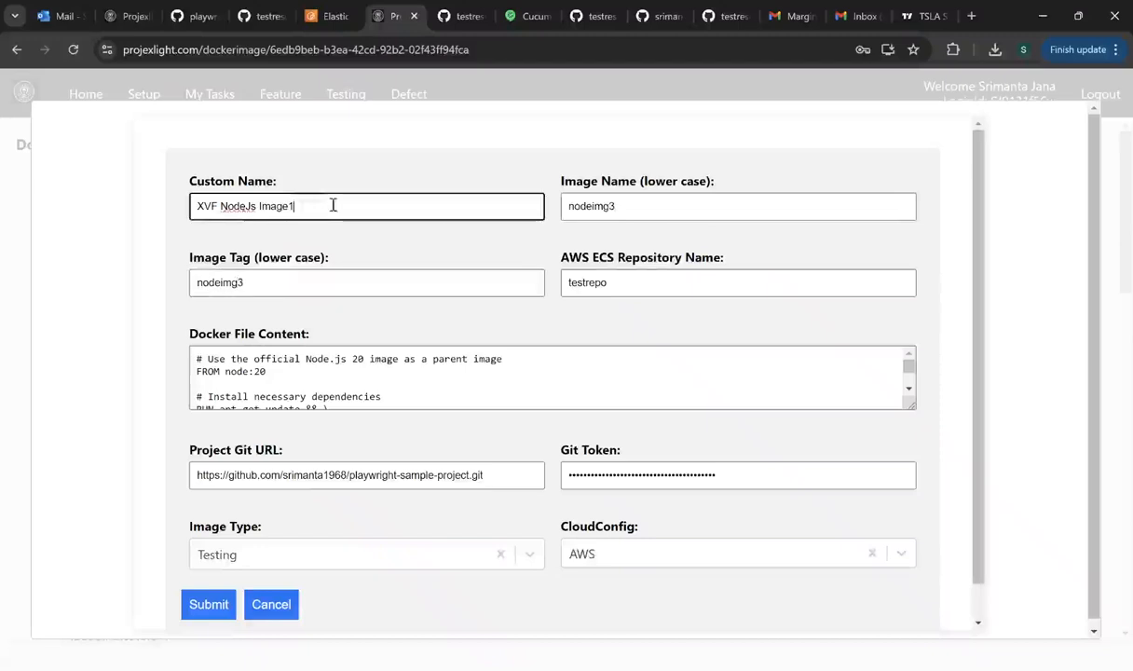
type("3")
- Review the cloned Project Git URL and masked Git token fields
scroll(64, 385, "down", 1)
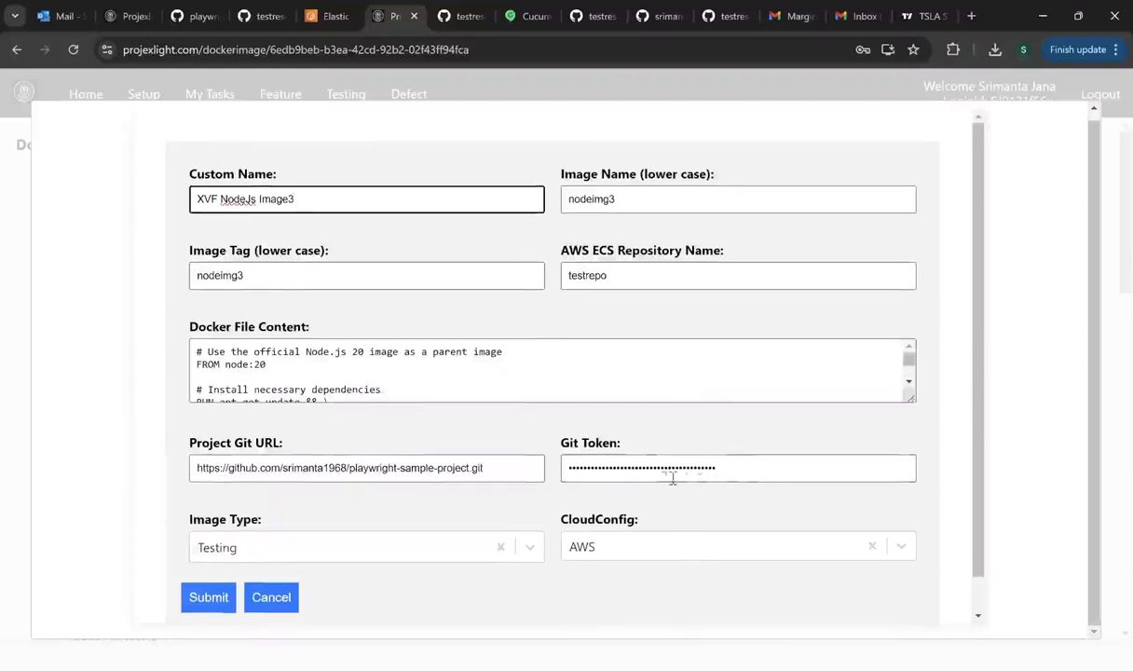
left_click_drag(492, 468, 162, 476)
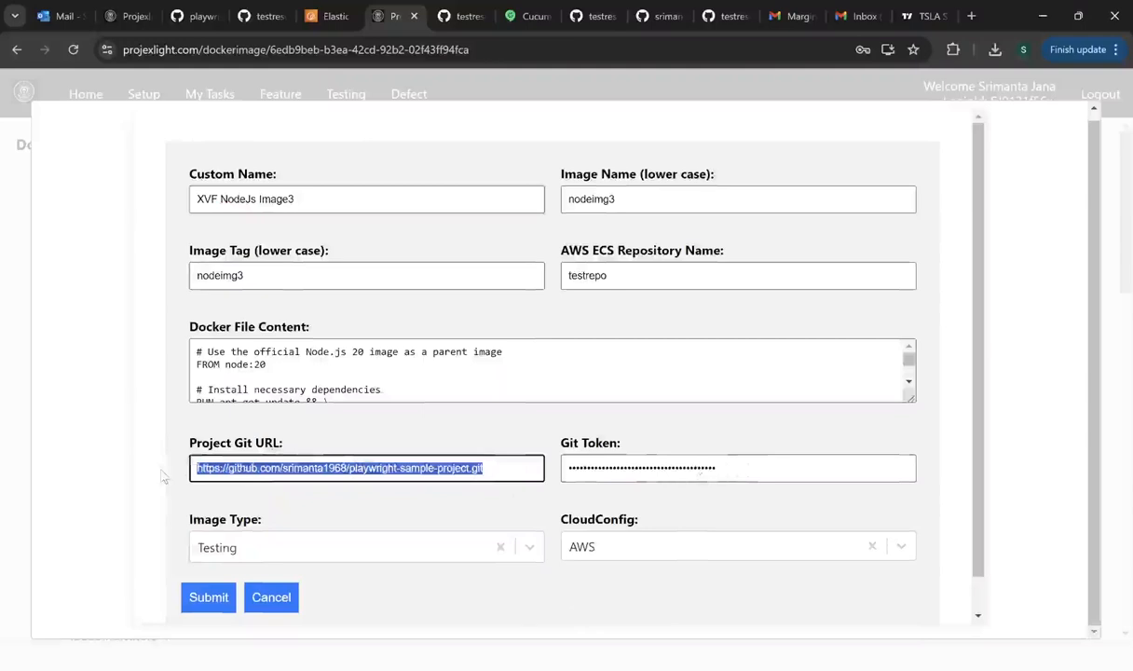
left_click(765, 469)
left_click_drag(764, 469, 533, 444)
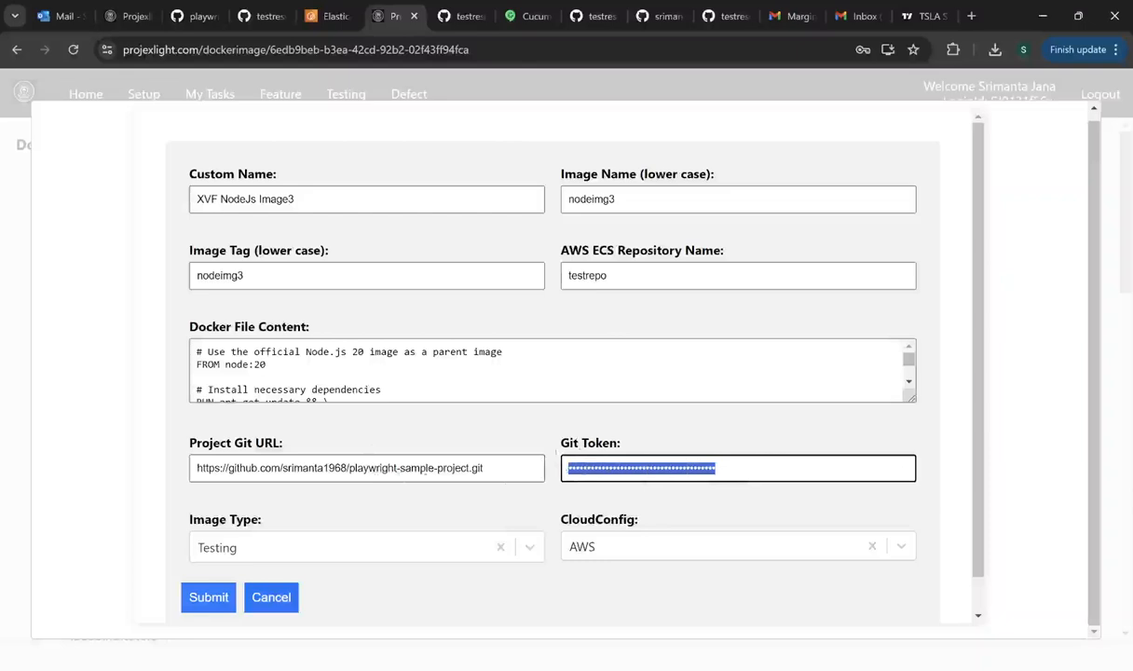
left_click(759, 472)
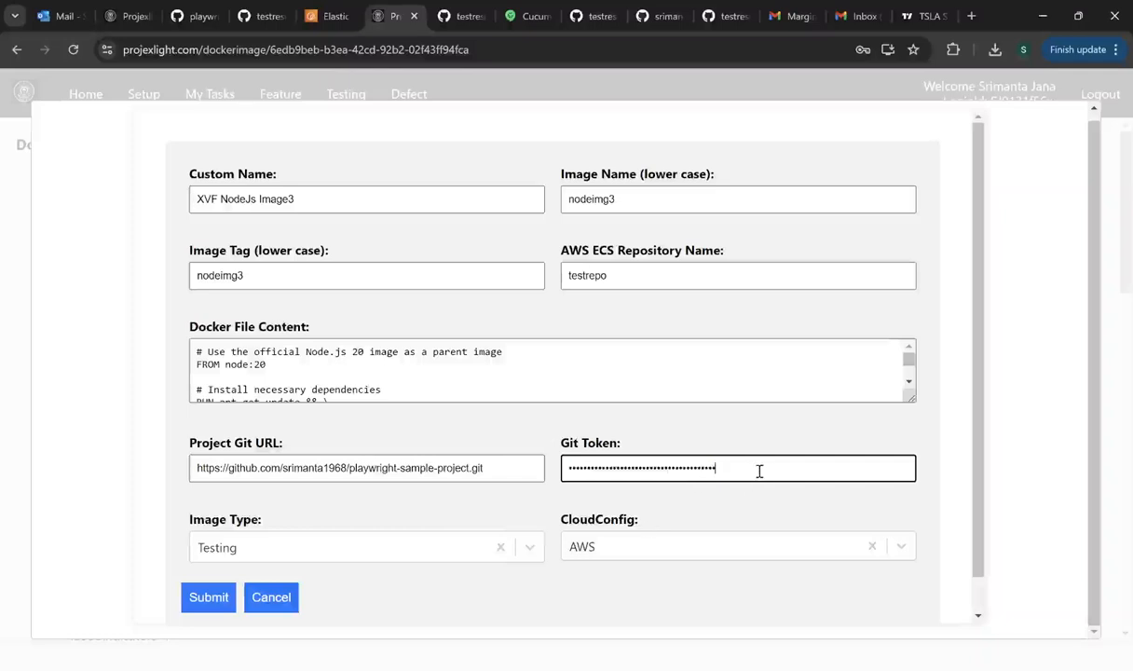
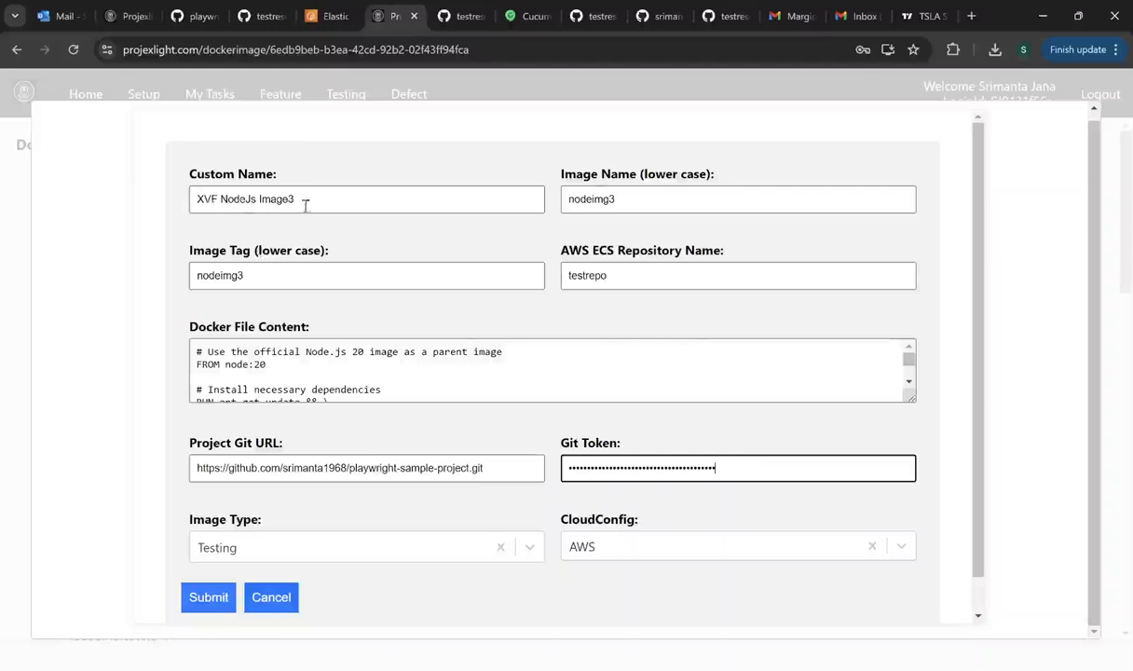
- Review the custom image name and project Git URL, then discard the image edit form
left_click_drag(296, 199, 174, 204)
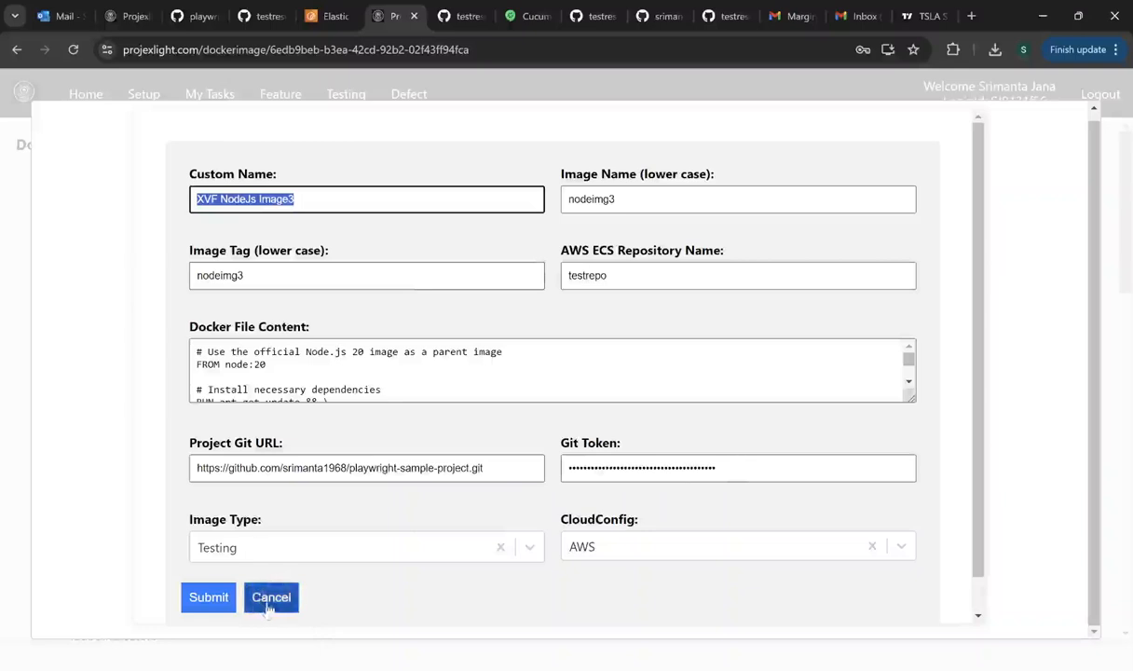
left_click_drag(501, 467, 171, 468)
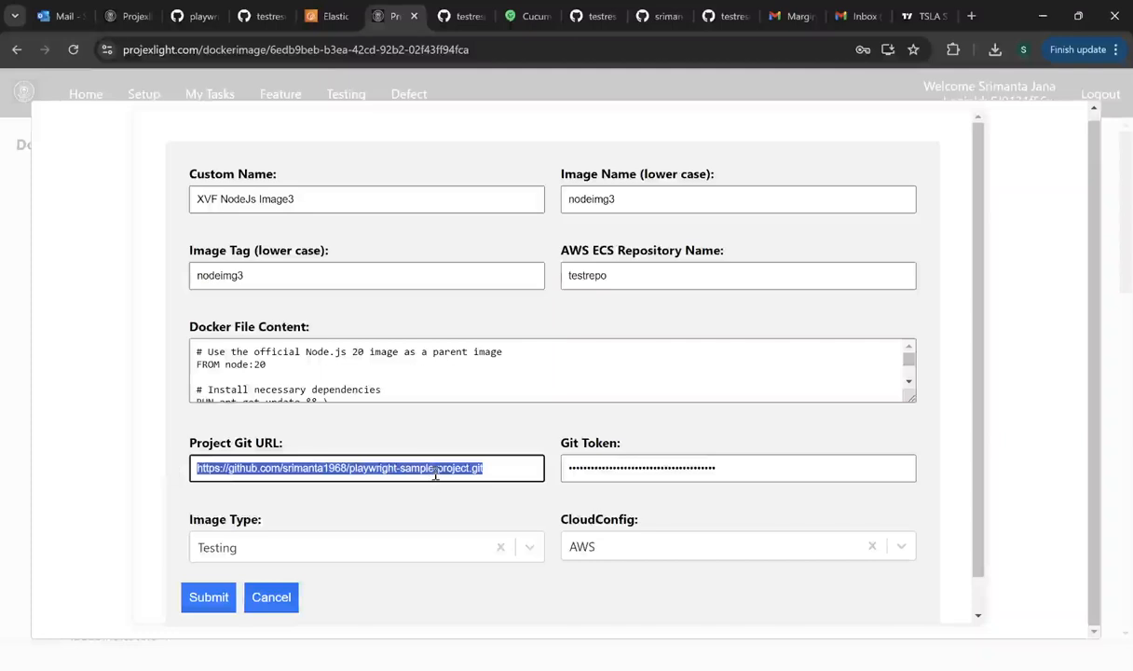
left_click(272, 601)
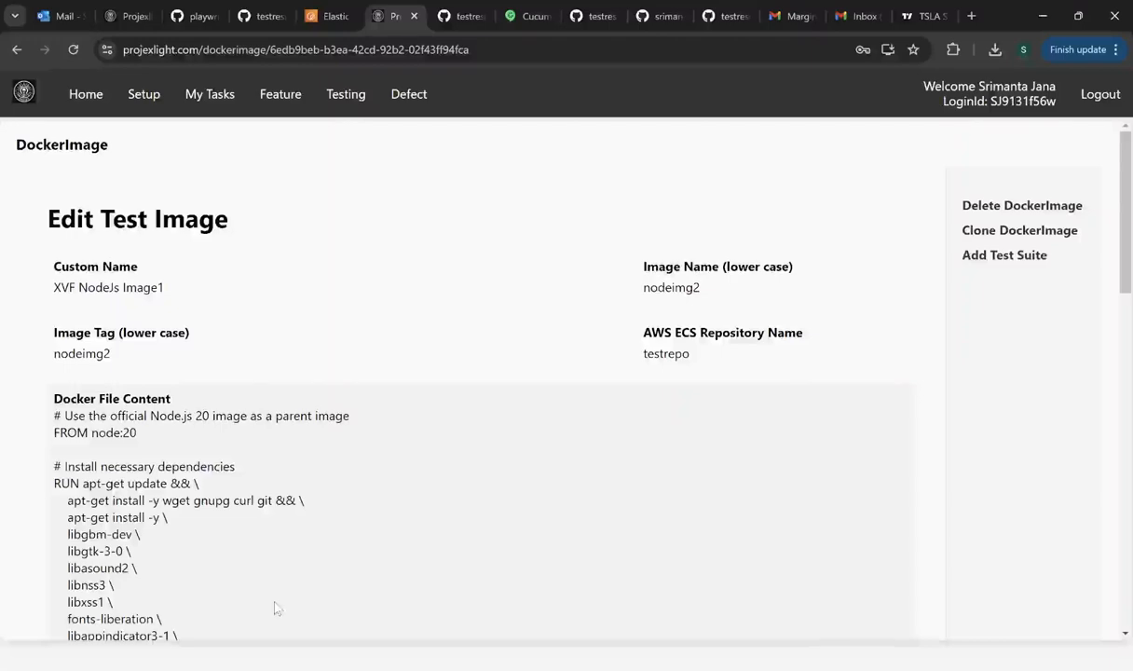
- Review the image details from Status to CMD and re-save the image status
scroll(321, 480, "down", 9)
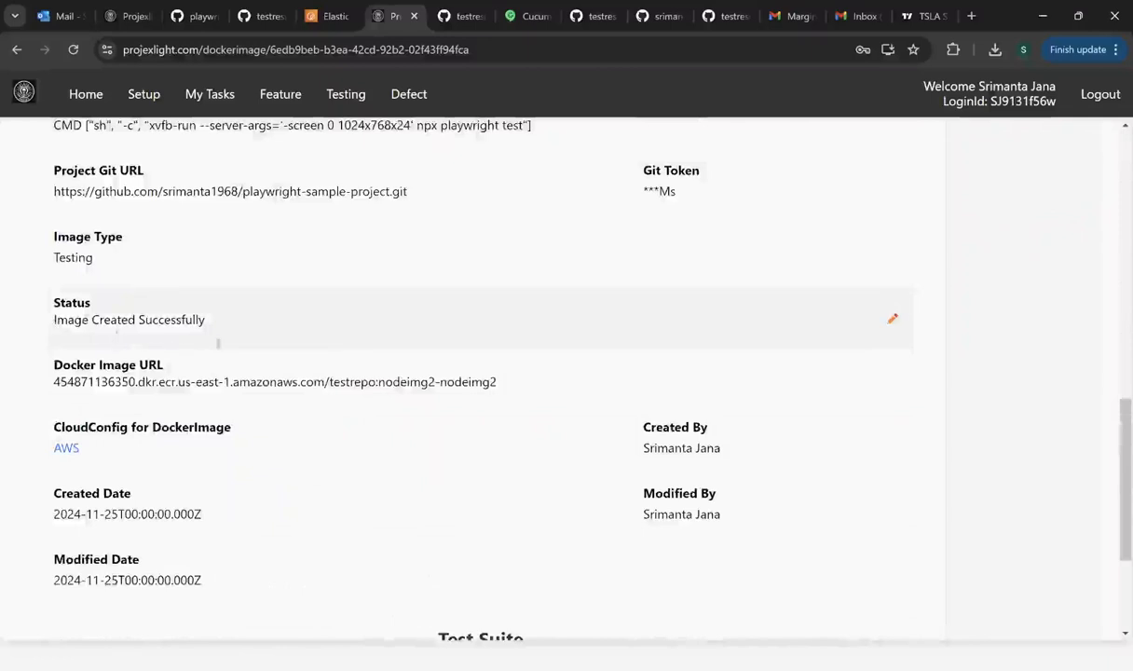
left_click_drag(213, 330, 53, 121)
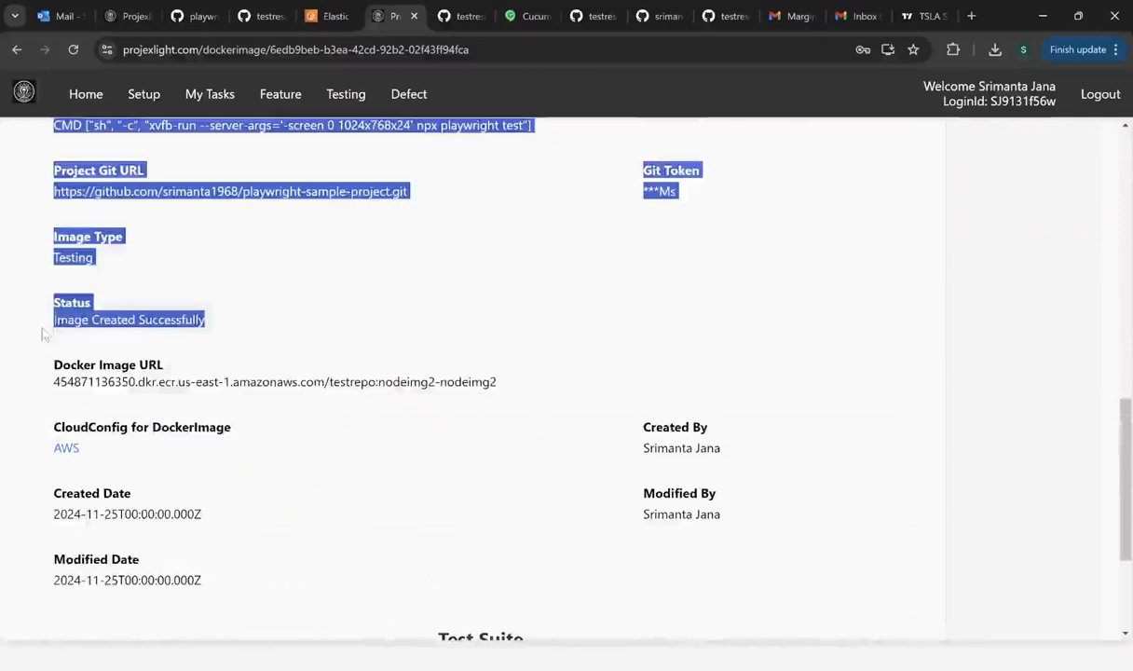
left_click(280, 326)
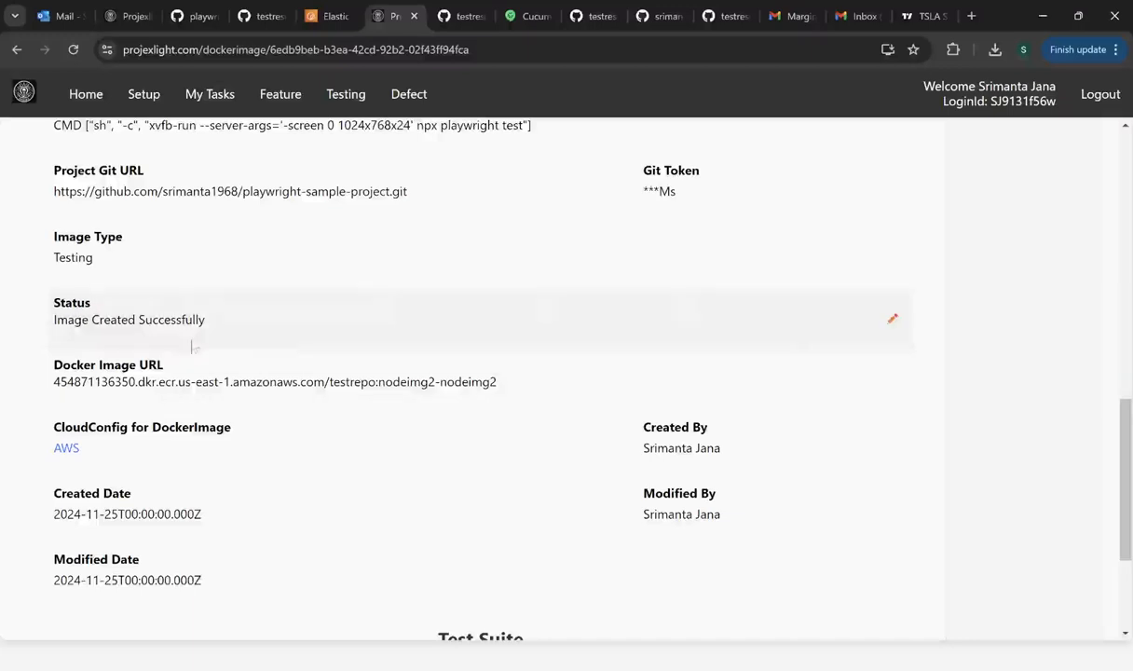
left_click(891, 319)
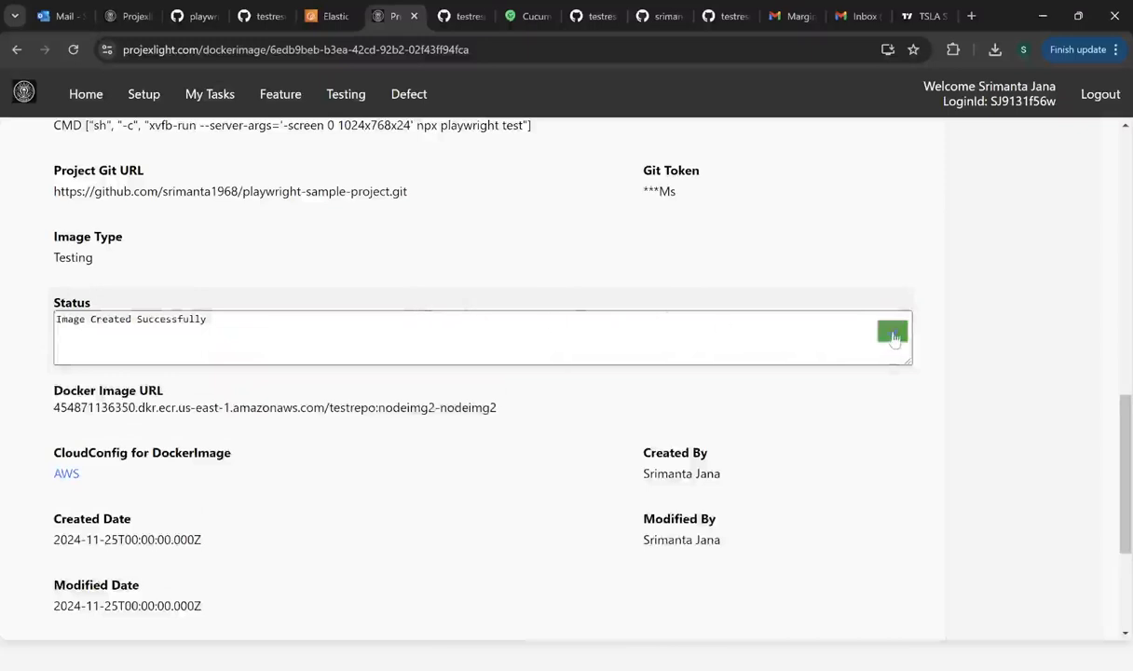
left_click(893, 333)
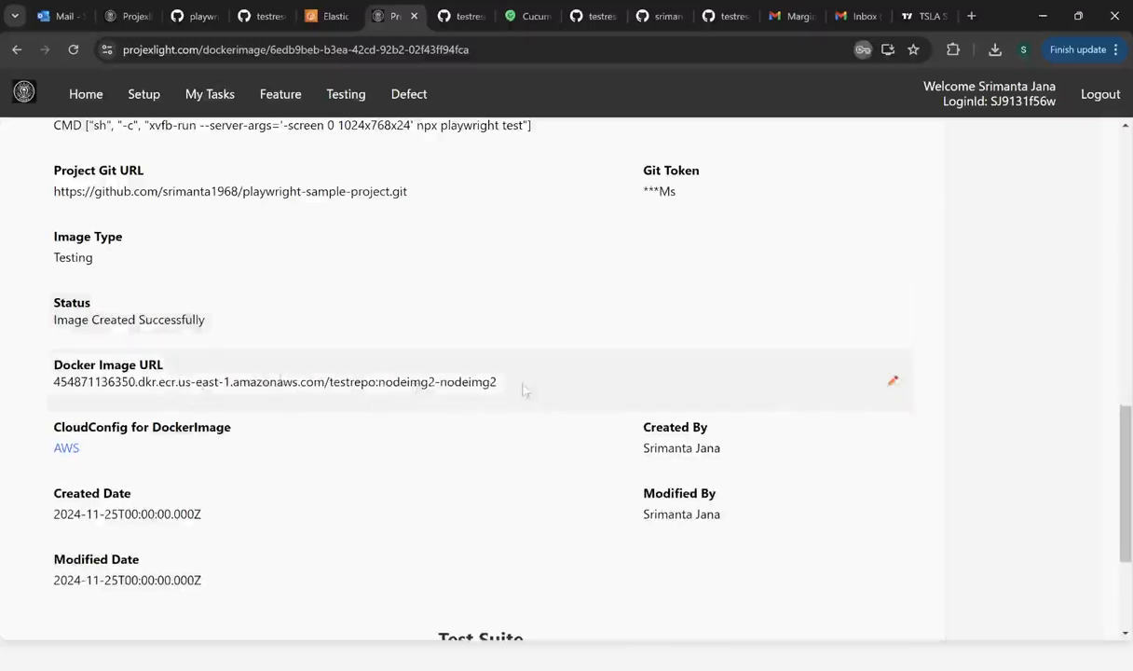
- Check nodeimg2 at the end of the image URL, then view the ECR testrepo image list
double_click(486, 382)
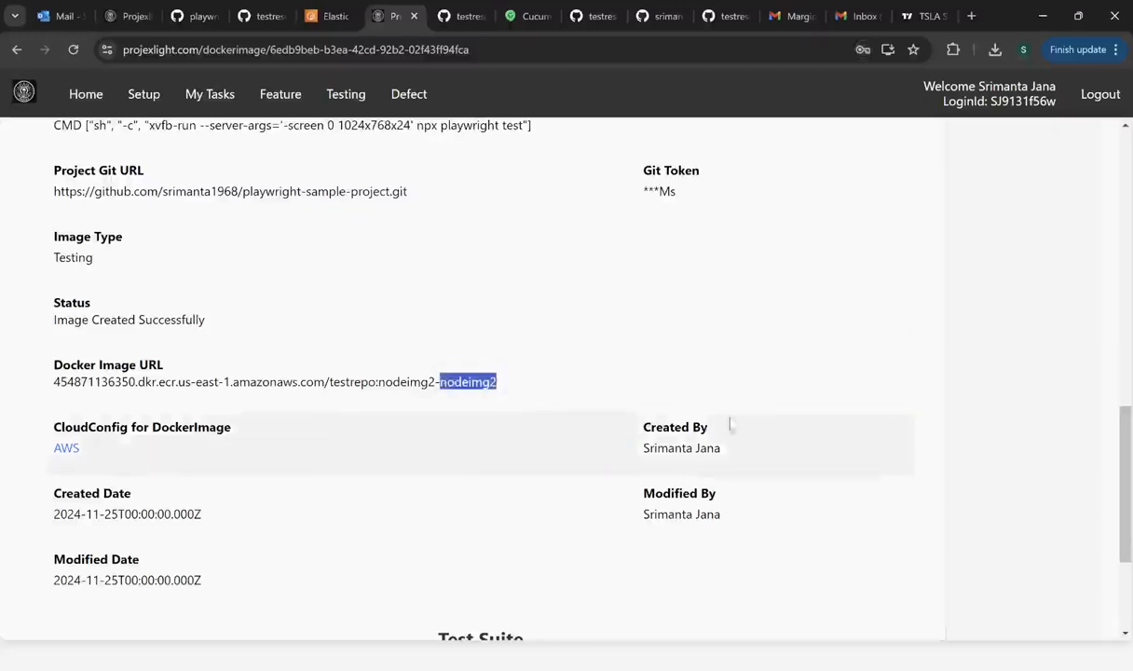
mouse_move(873, 391)
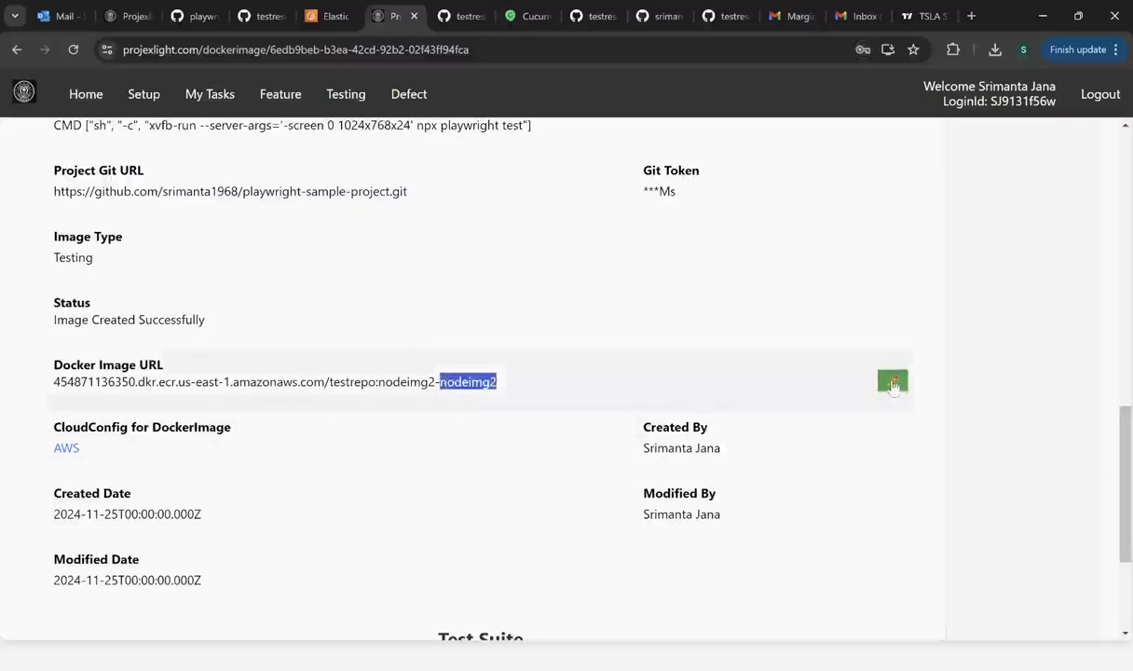
left_click(312, 399)
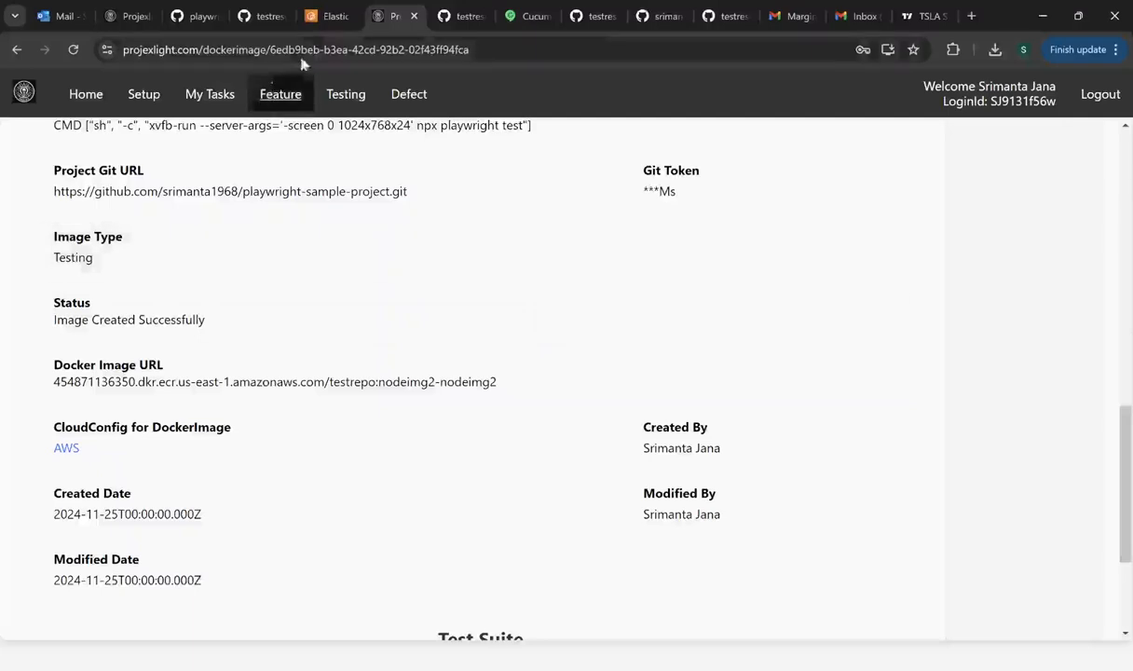
left_click(327, 18)
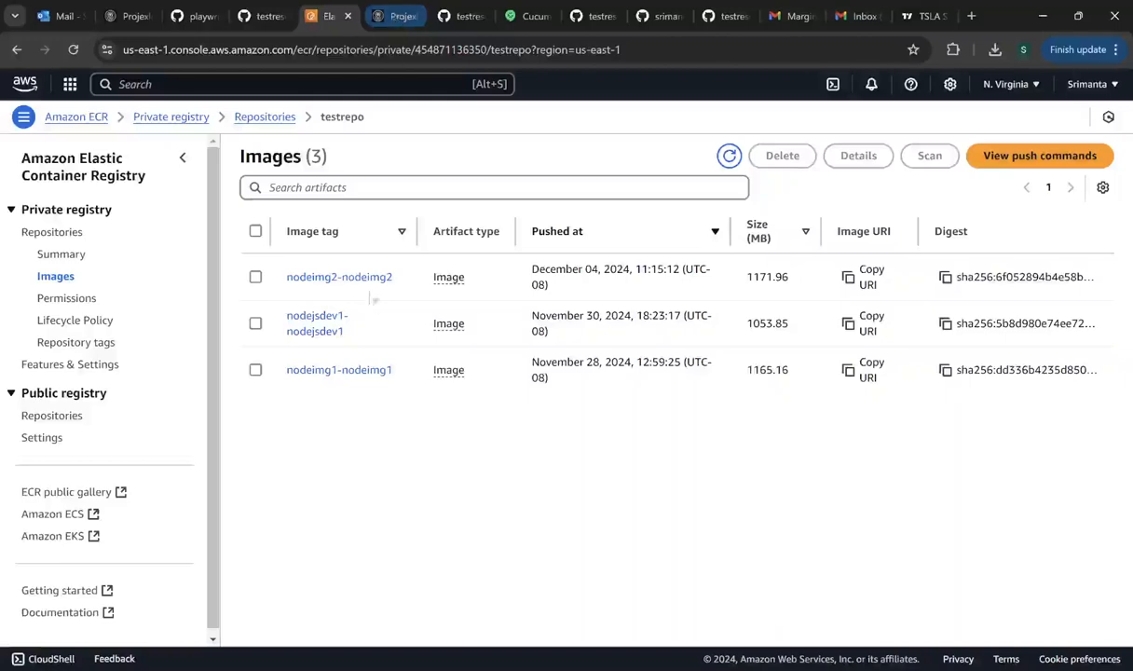
- Return to the ProjexLight nodeimg2 image page and scroll back to the top
left_click(365, 16)
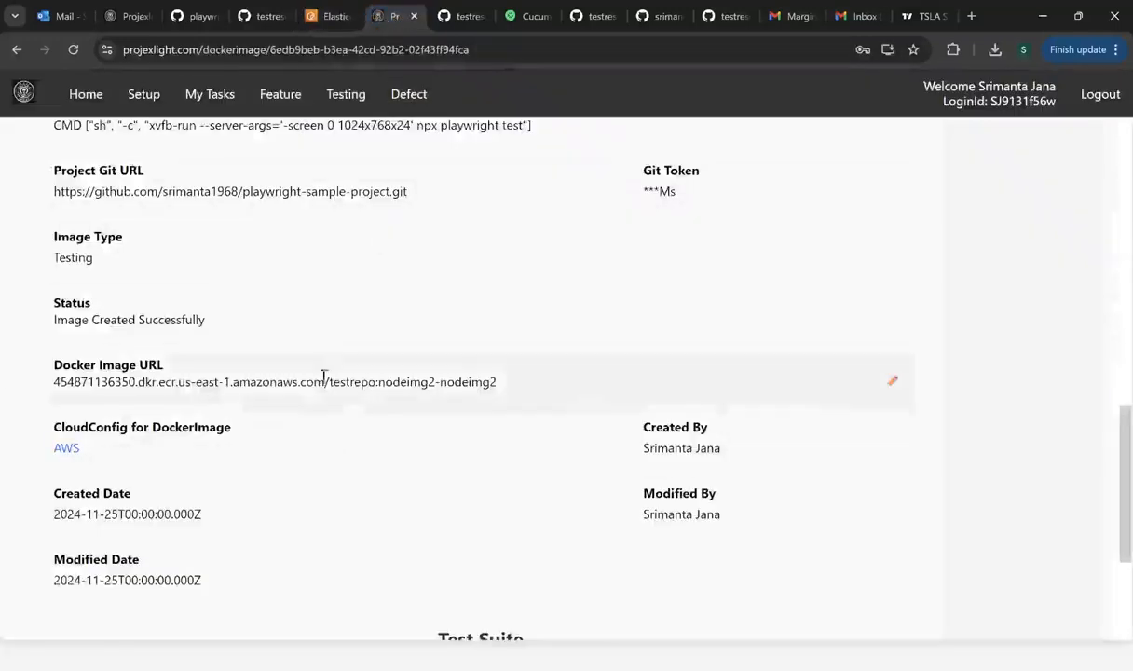
scroll(326, 373, "up", 12)
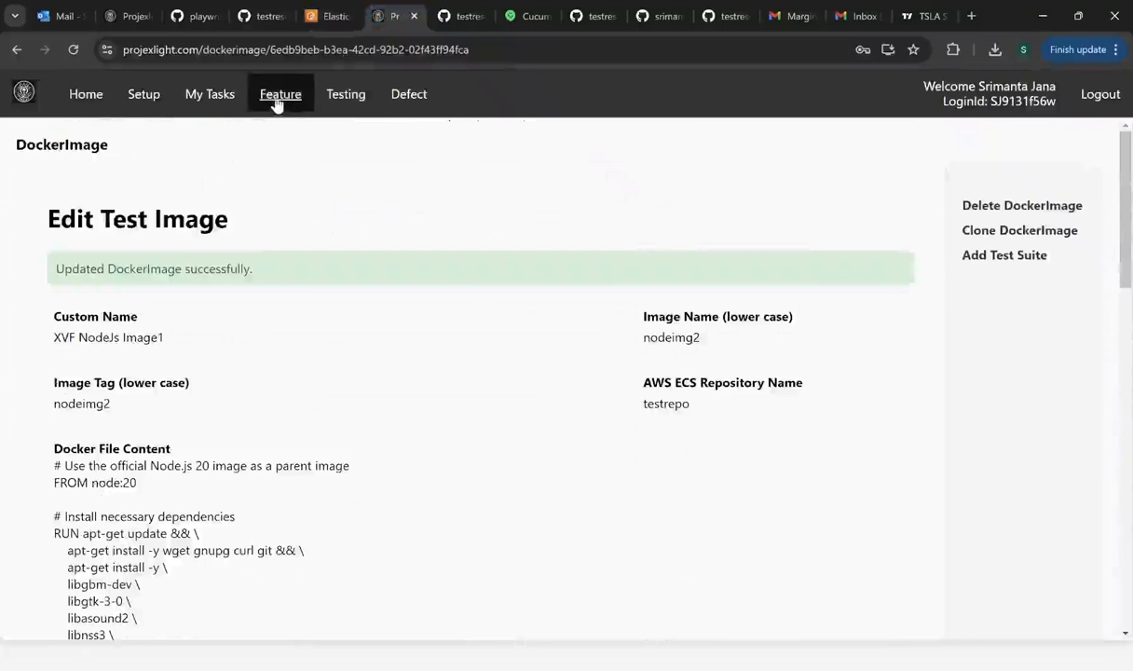
- Go to Testing and open Test Suite search, showing Test Suite1 on Prod-Container1
left_click(340, 105)
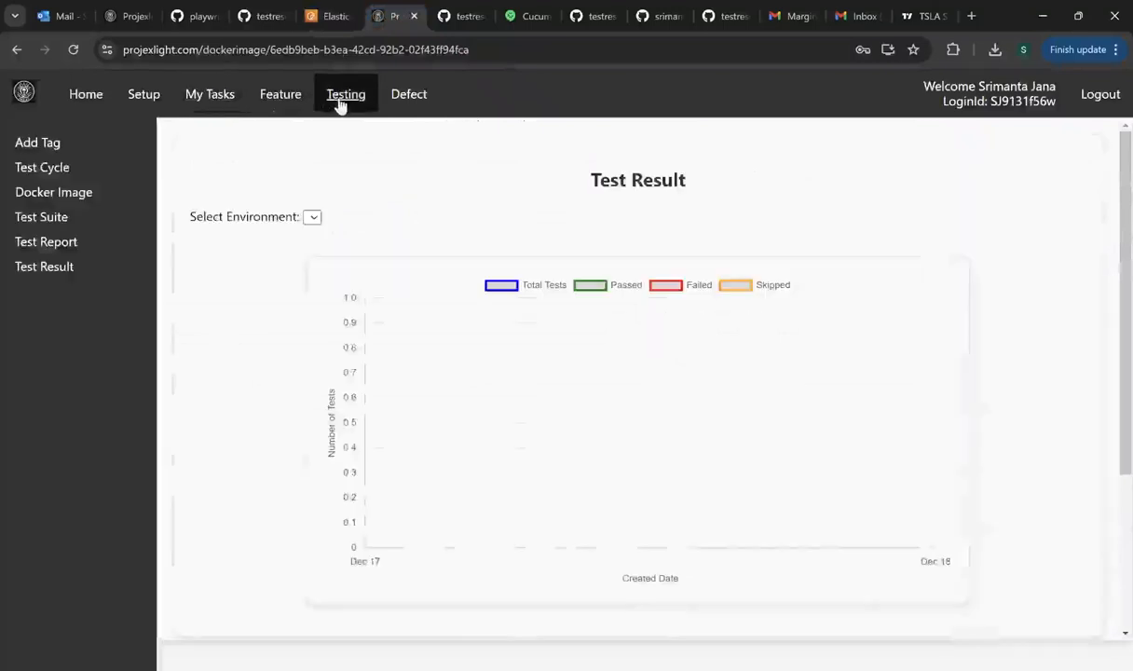
left_click(47, 220)
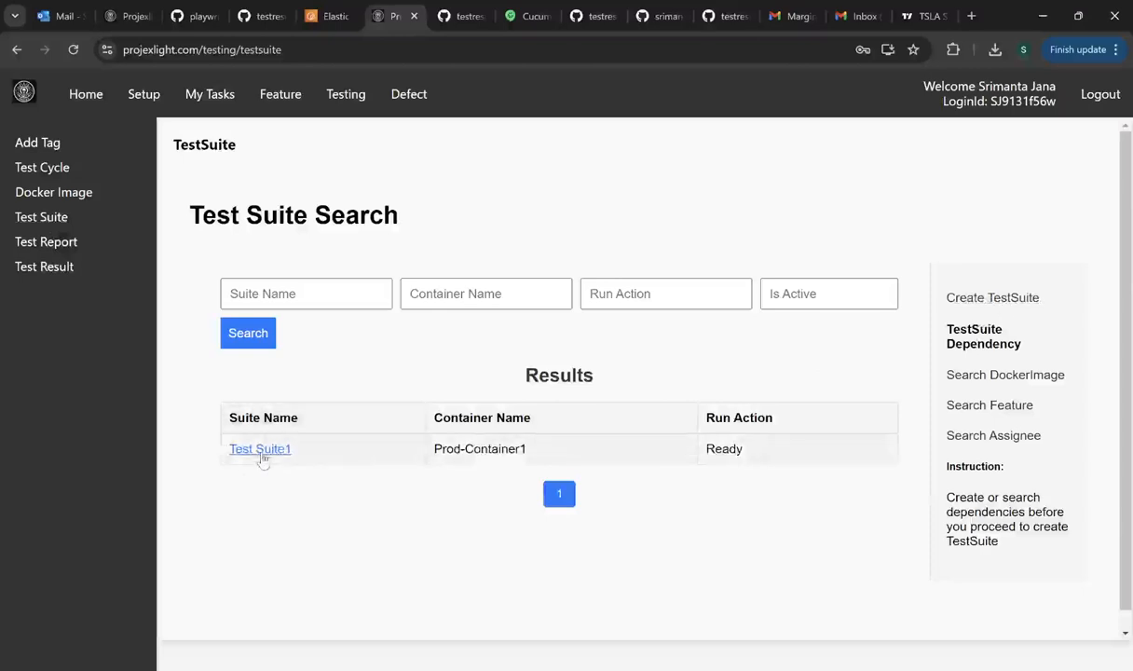
left_click(932, 294)
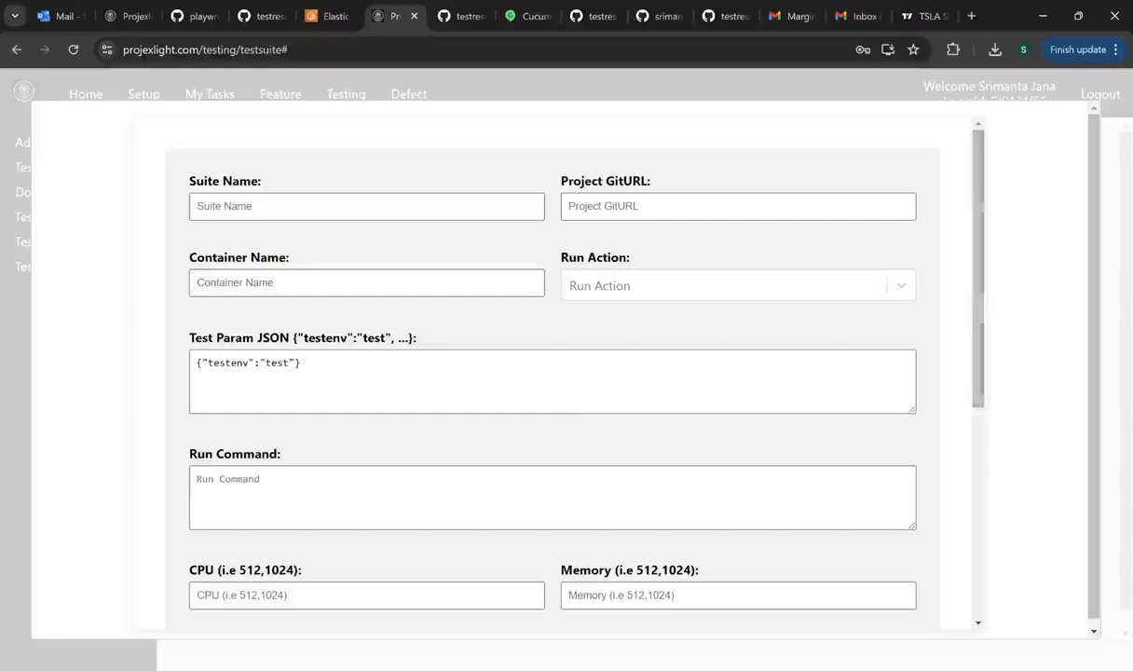
left_click_drag(304, 362, 196, 363)
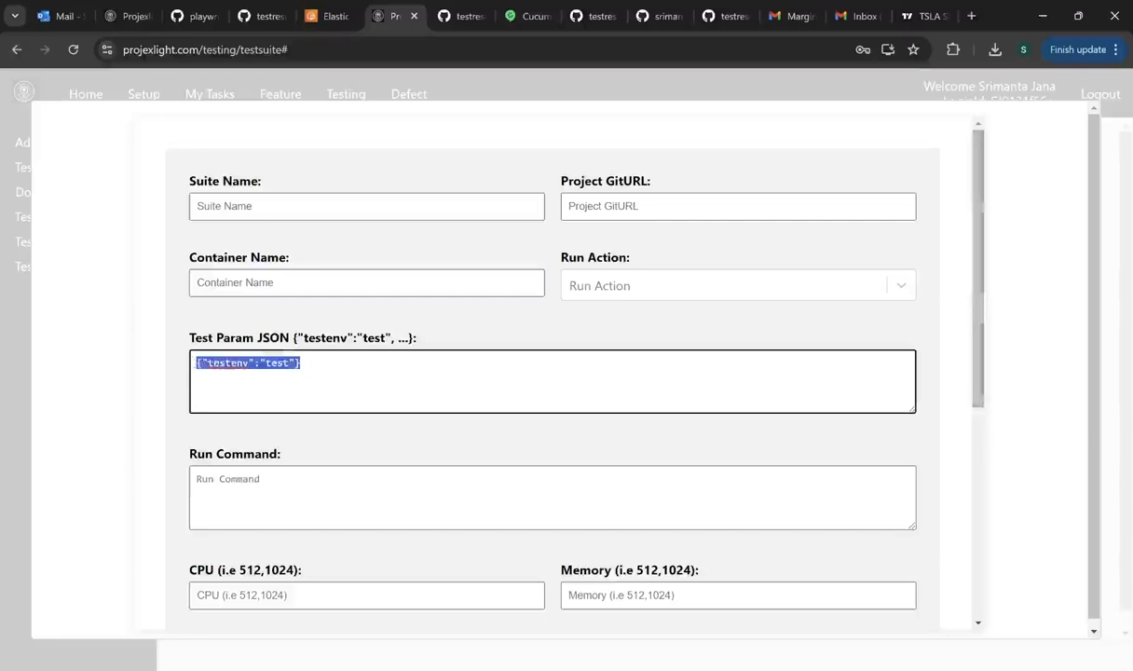
left_click(379, 373)
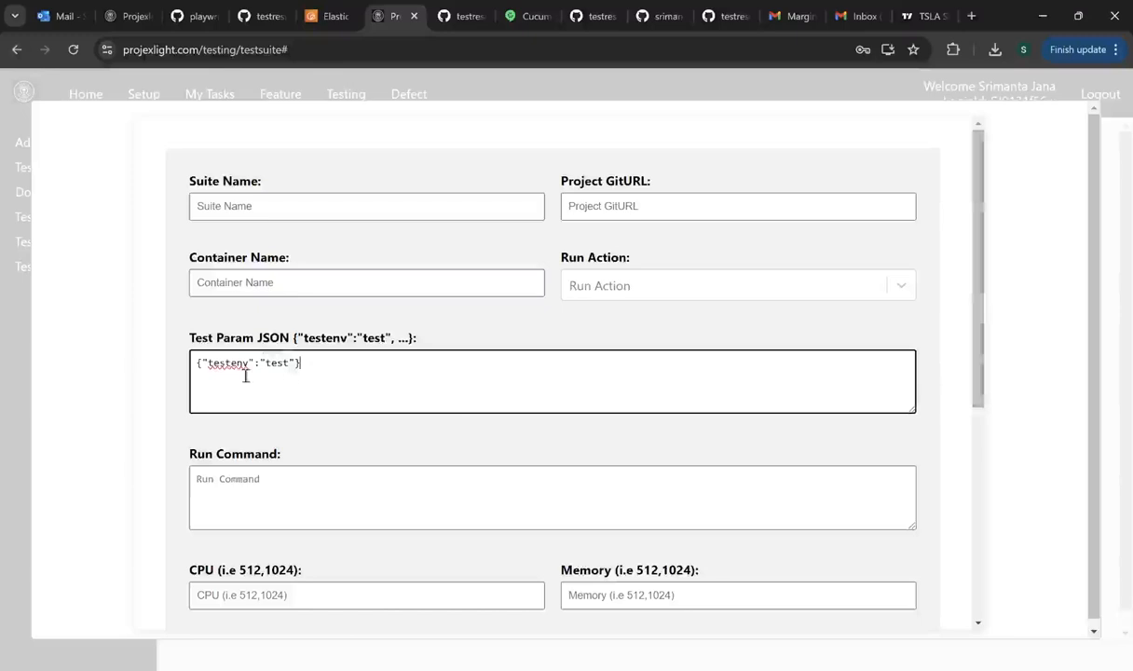
double_click(275, 362)
double_click(223, 363)
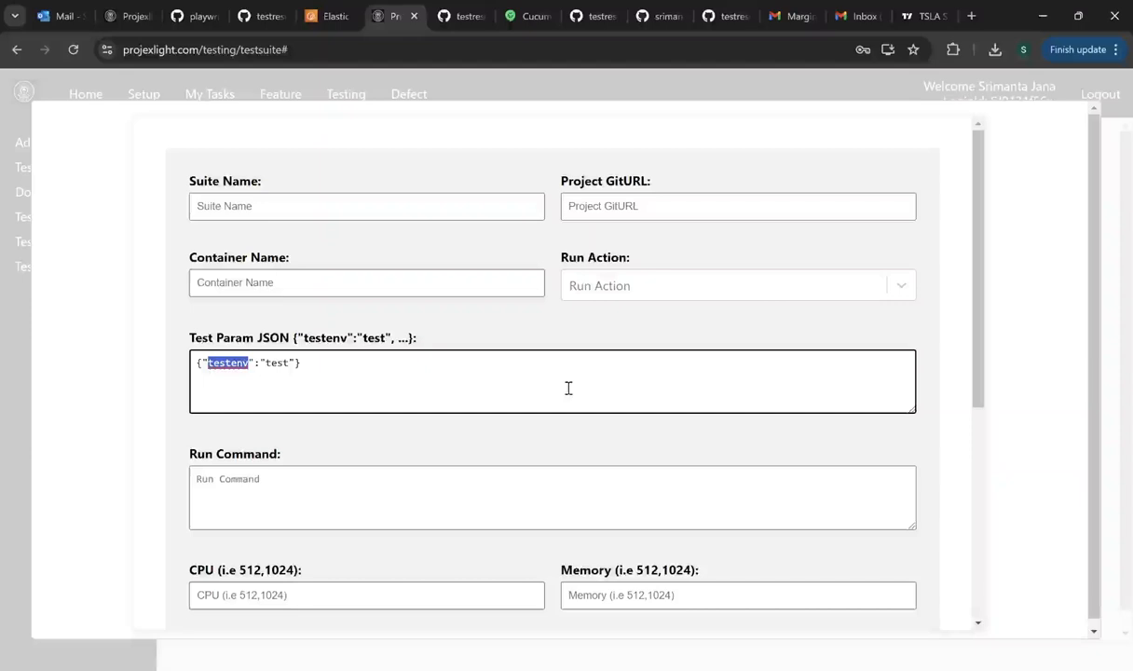
double_click(277, 362)
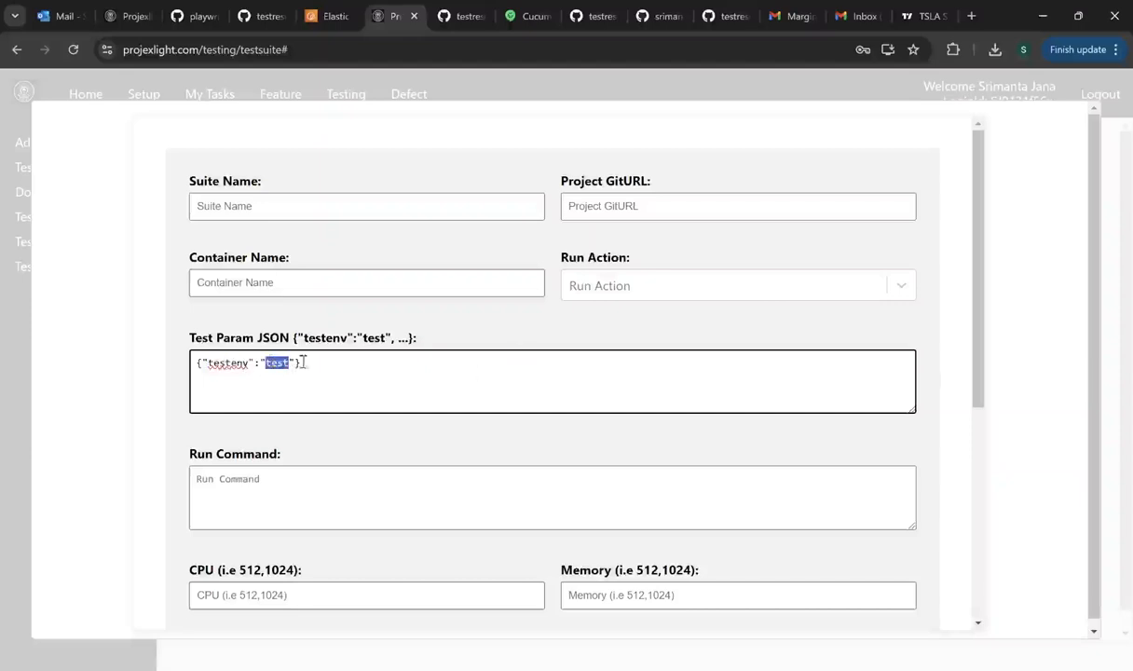
left_click(597, 383)
left_click(644, 290)
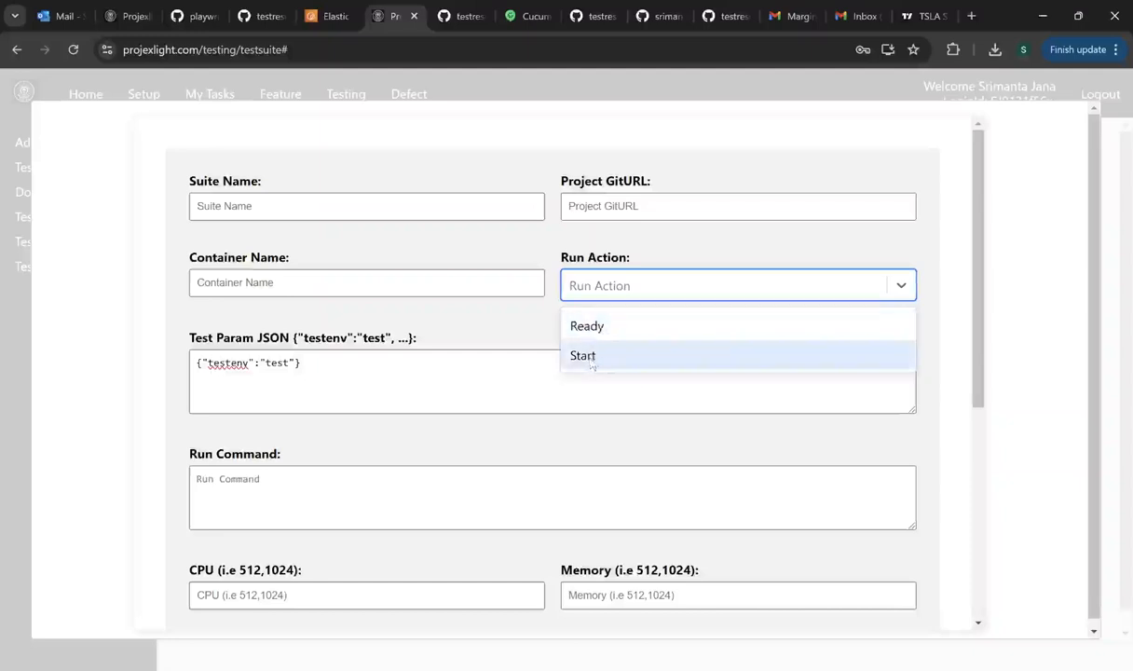
left_click(399, 372)
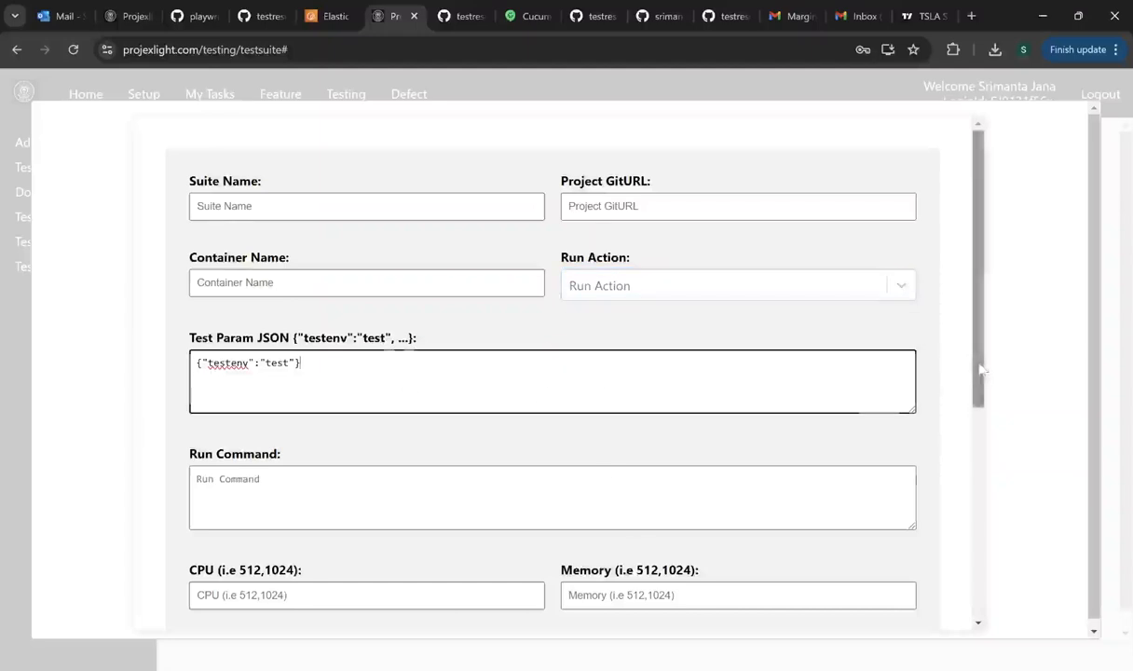
scroll(400, 373, "down", 1)
scroll(319, 449, "down", 3)
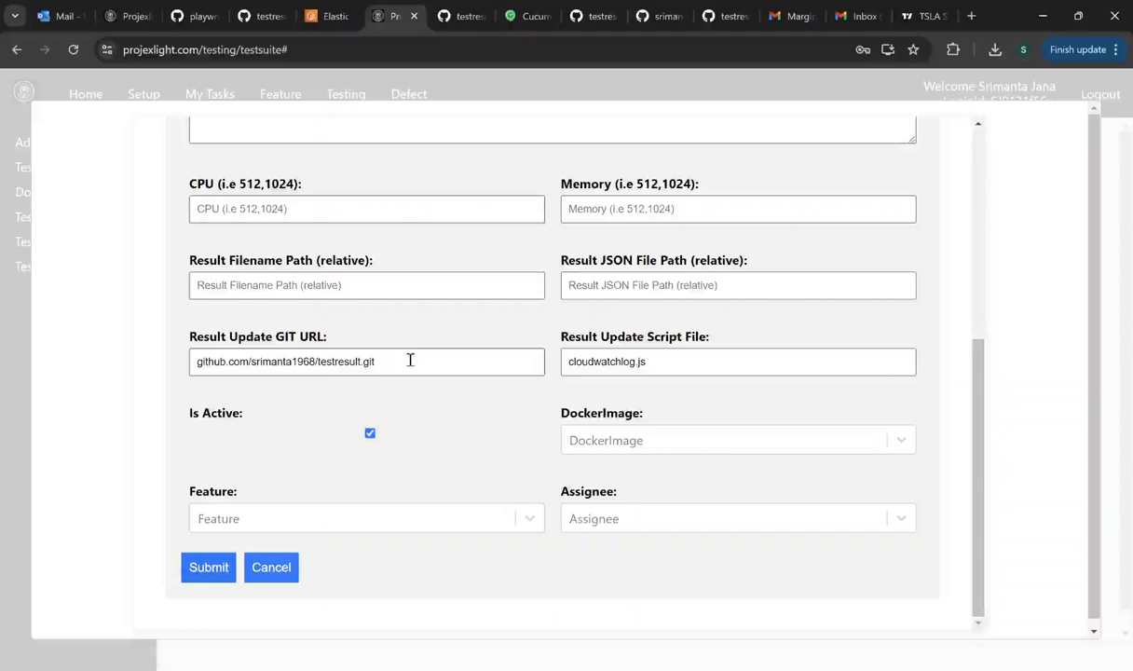
left_click_drag(407, 367, 166, 368)
left_click_drag(689, 369, 536, 359)
left_click_drag(397, 362, 184, 369)
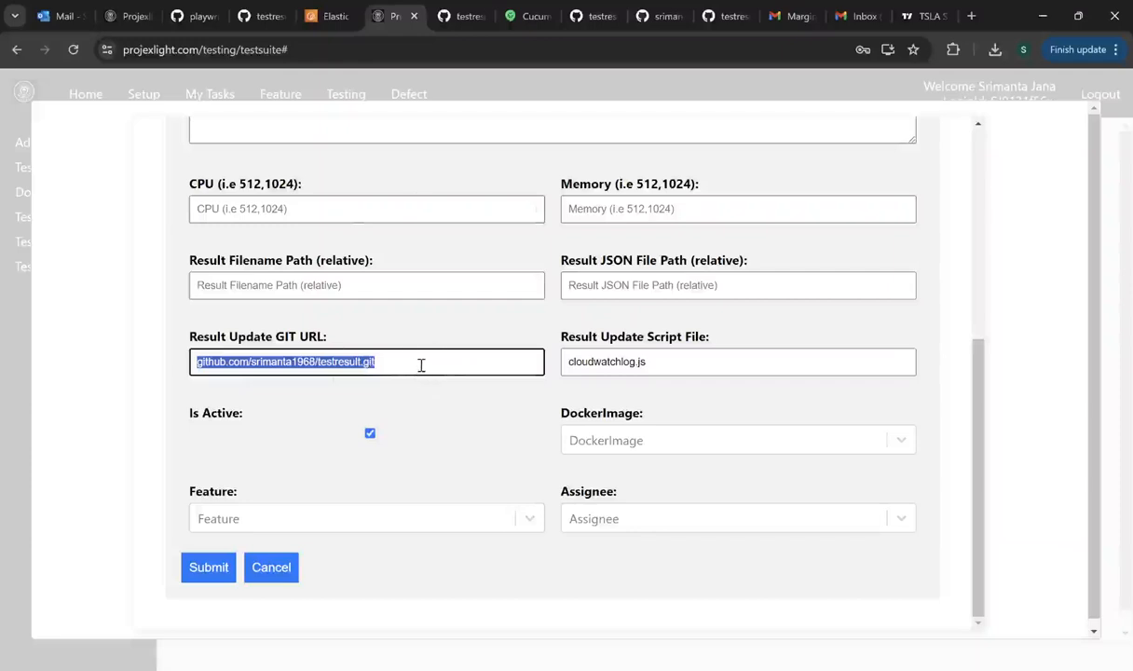
left_click(679, 369)
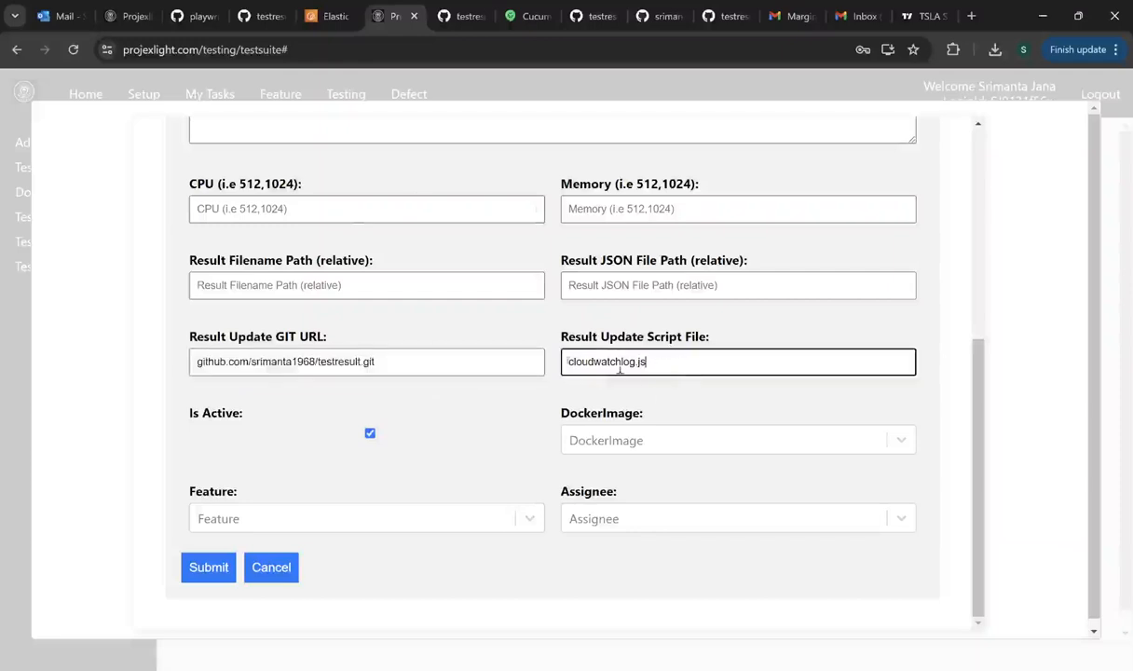
key("ctrl+a")
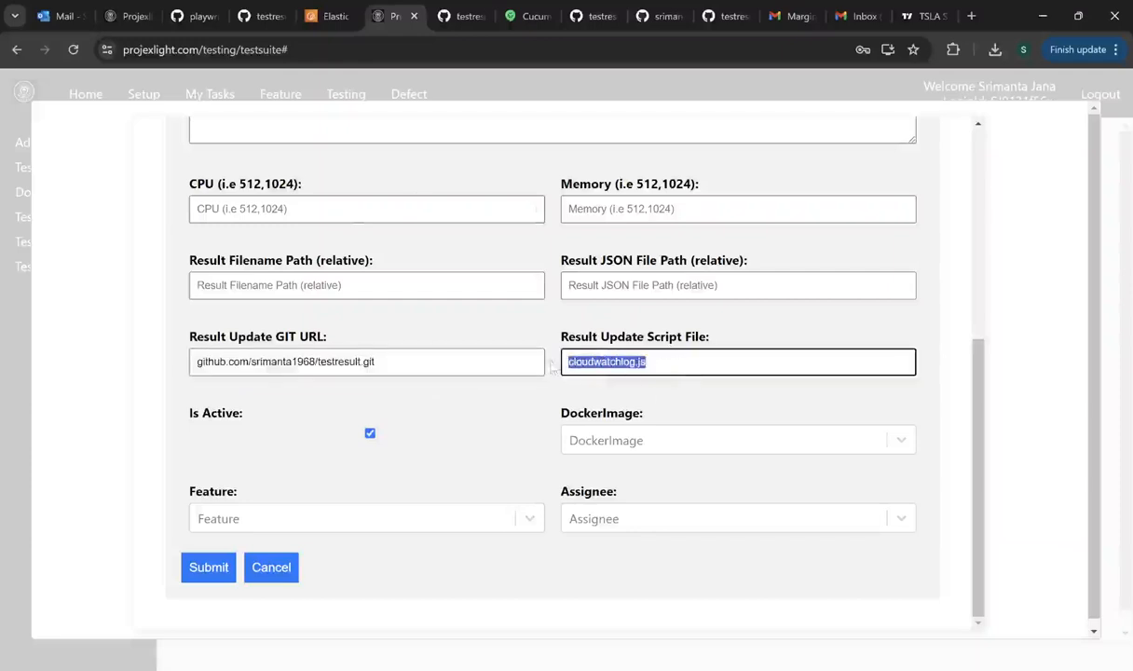
left_click(198, 363)
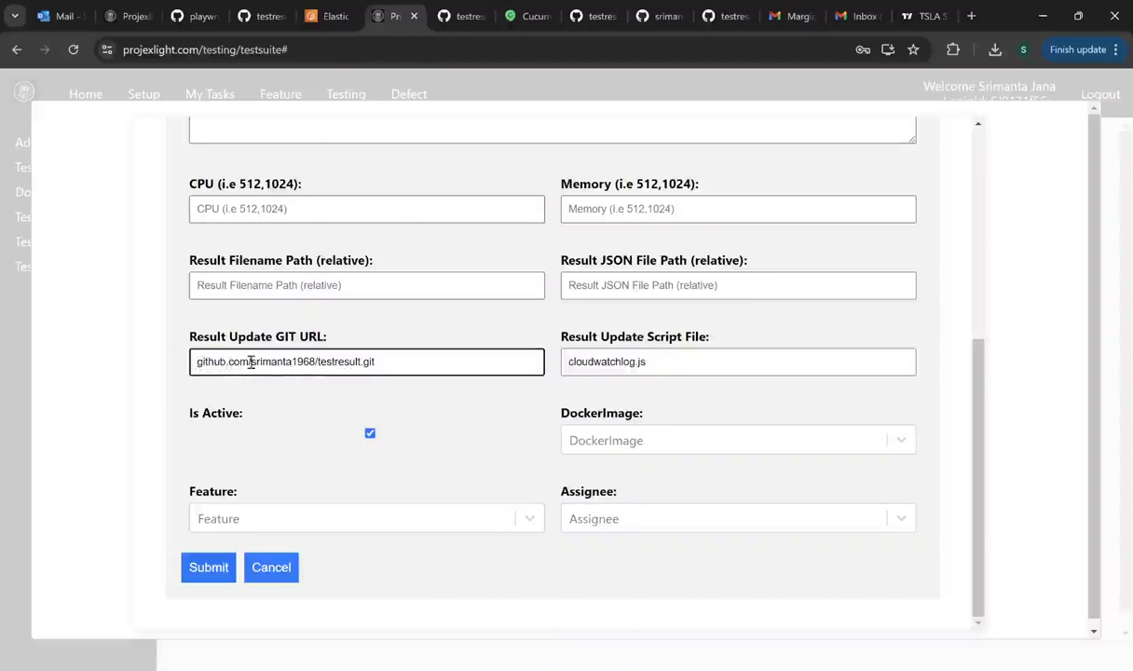
left_click(287, 572)
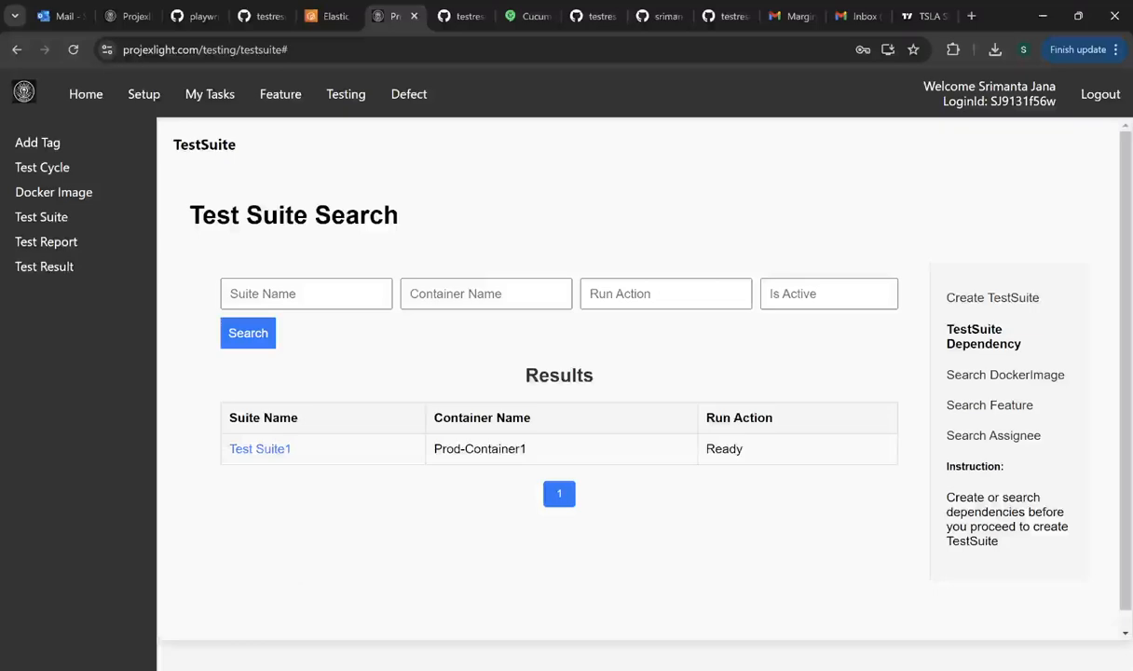
left_click(256, 447)
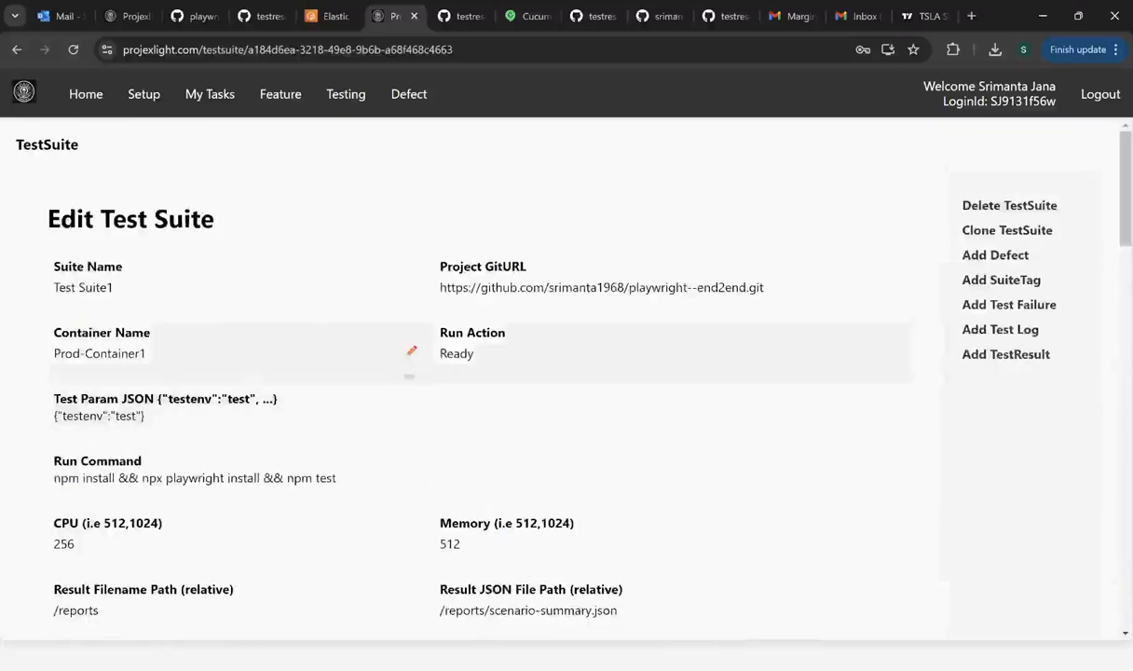
scroll(397, 377, "down", 5)
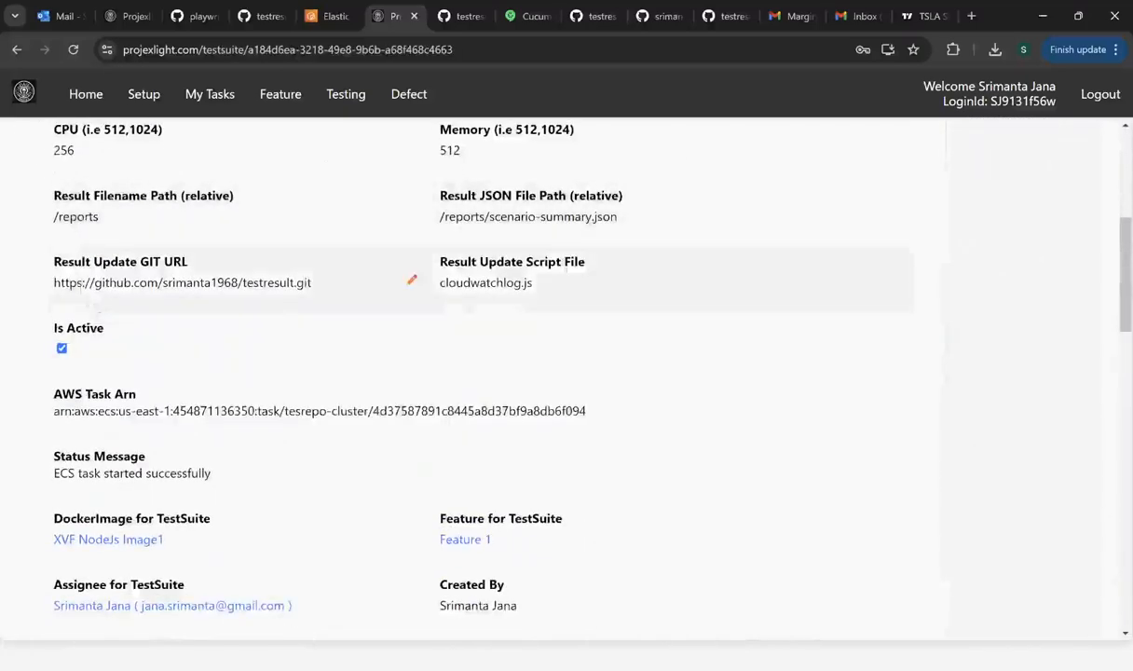
left_click_drag(91, 284, 49, 292)
left_click(97, 283)
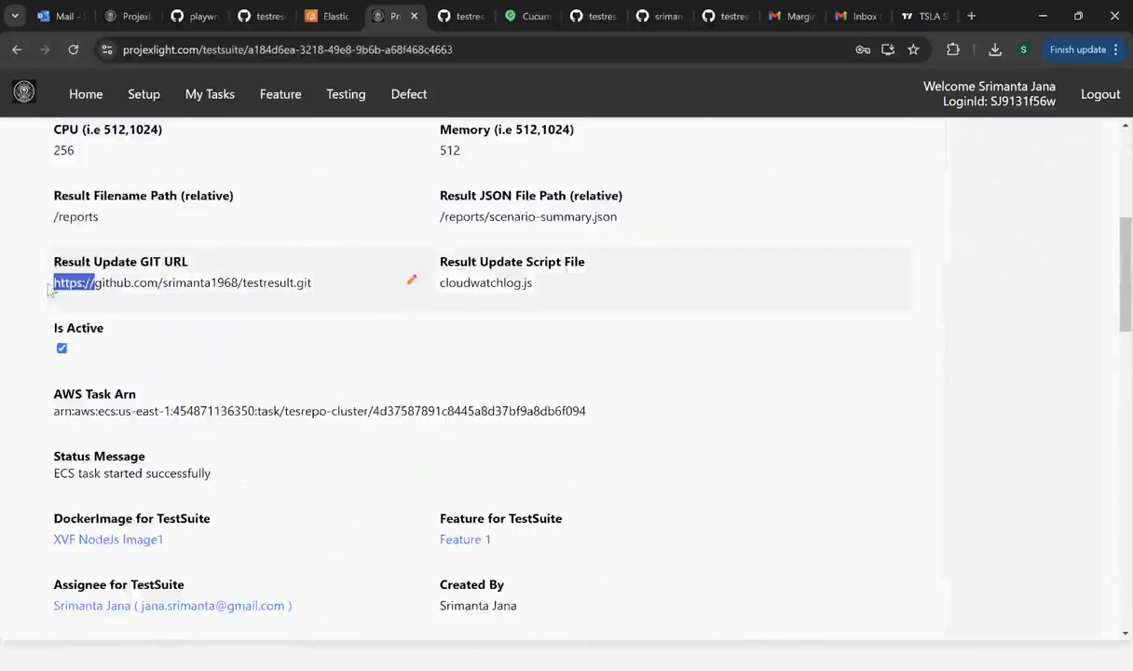
left_click(300, 322)
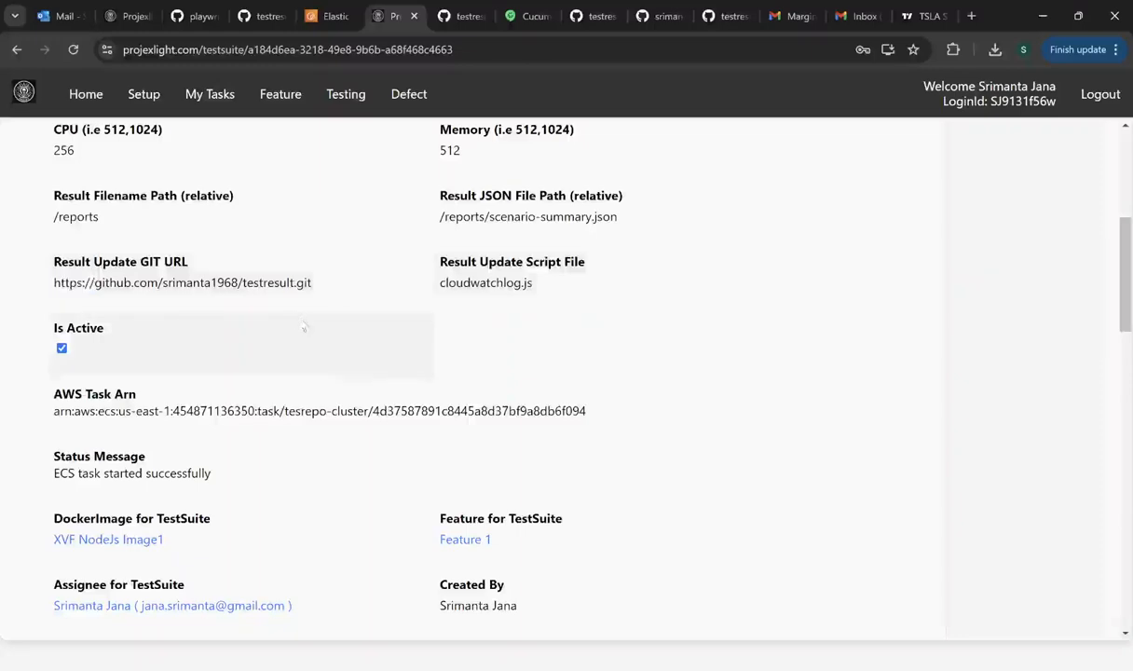
scroll(749, 333, "up", 2)
scroll(749, 333, "up", 3)
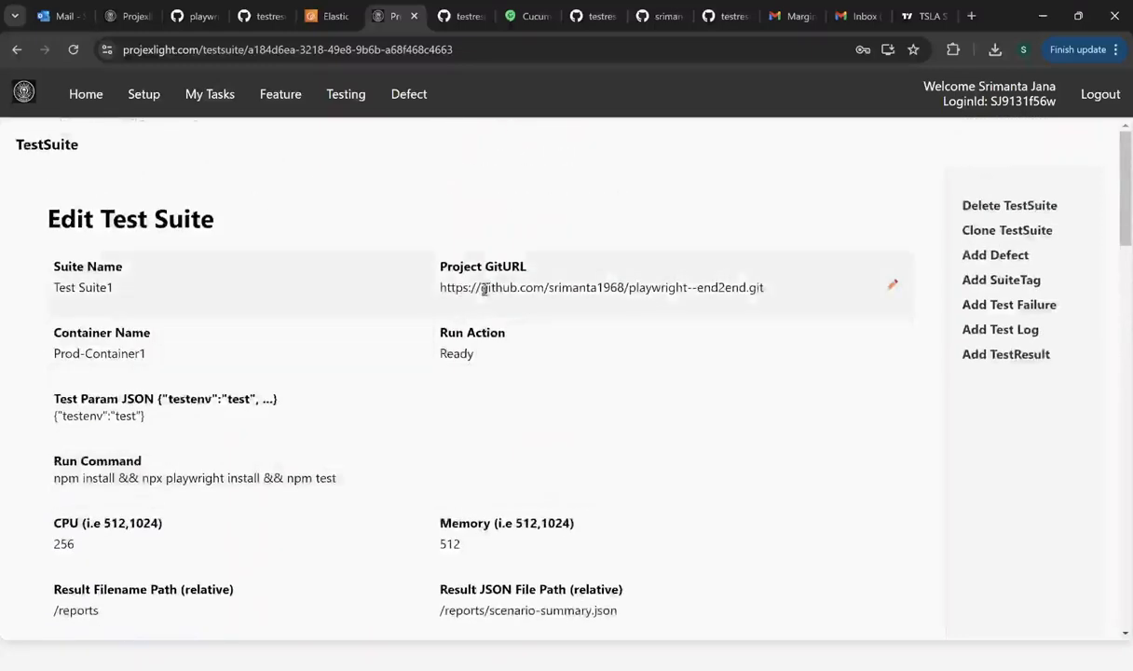
left_click_drag(480, 289, 437, 293)
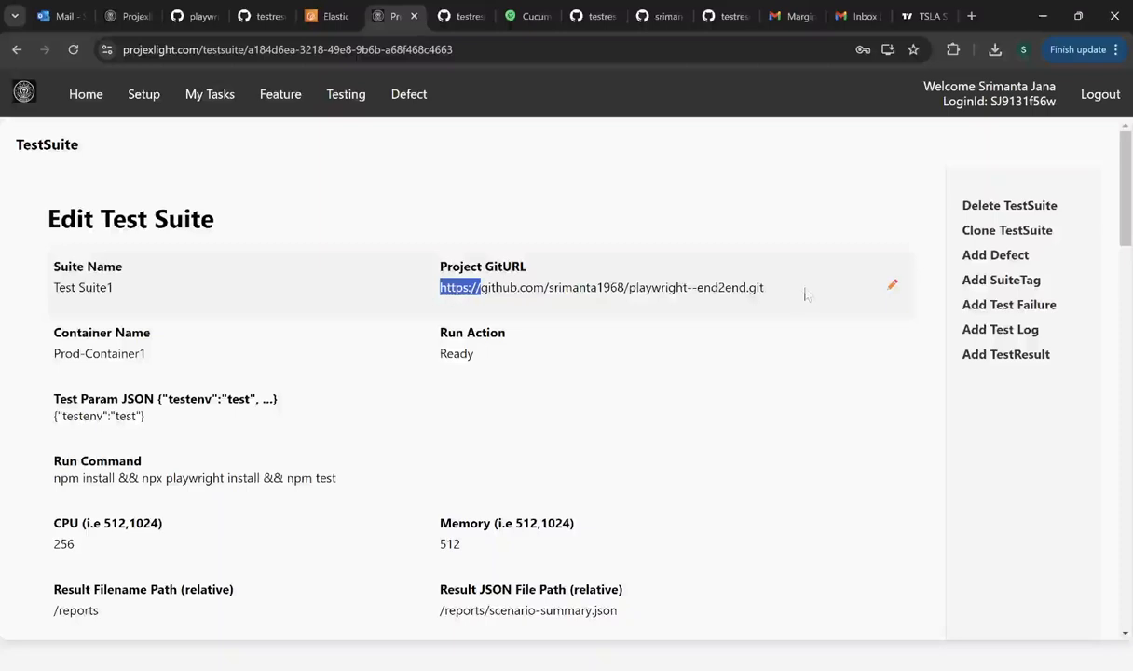
left_click(458, 281)
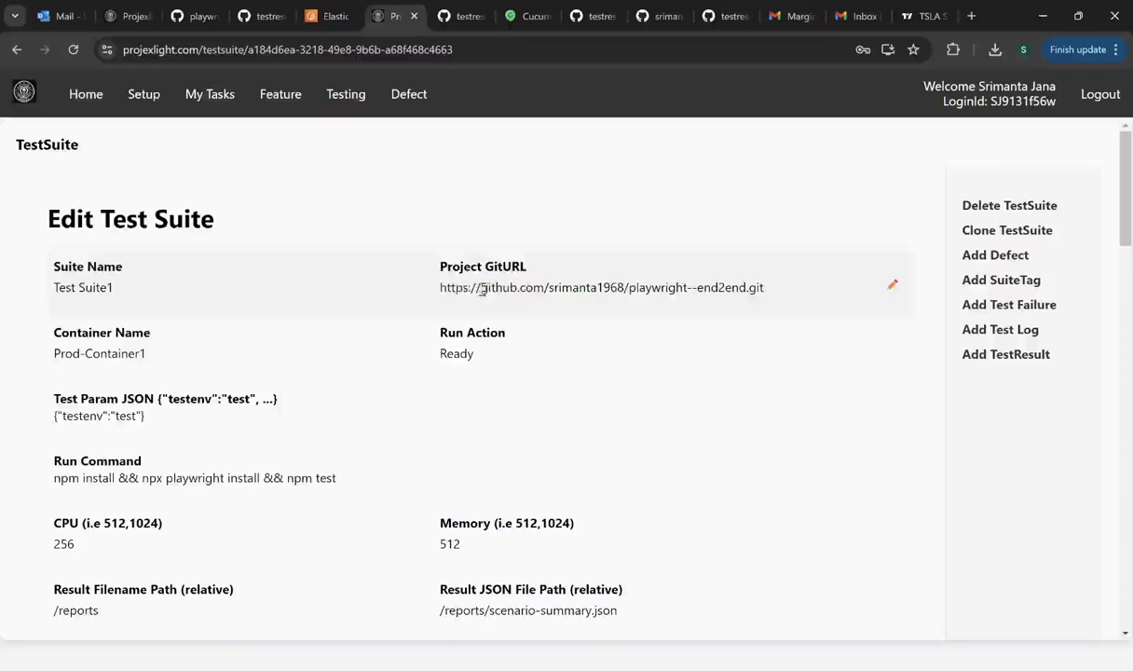
left_click_drag(482, 288, 769, 308)
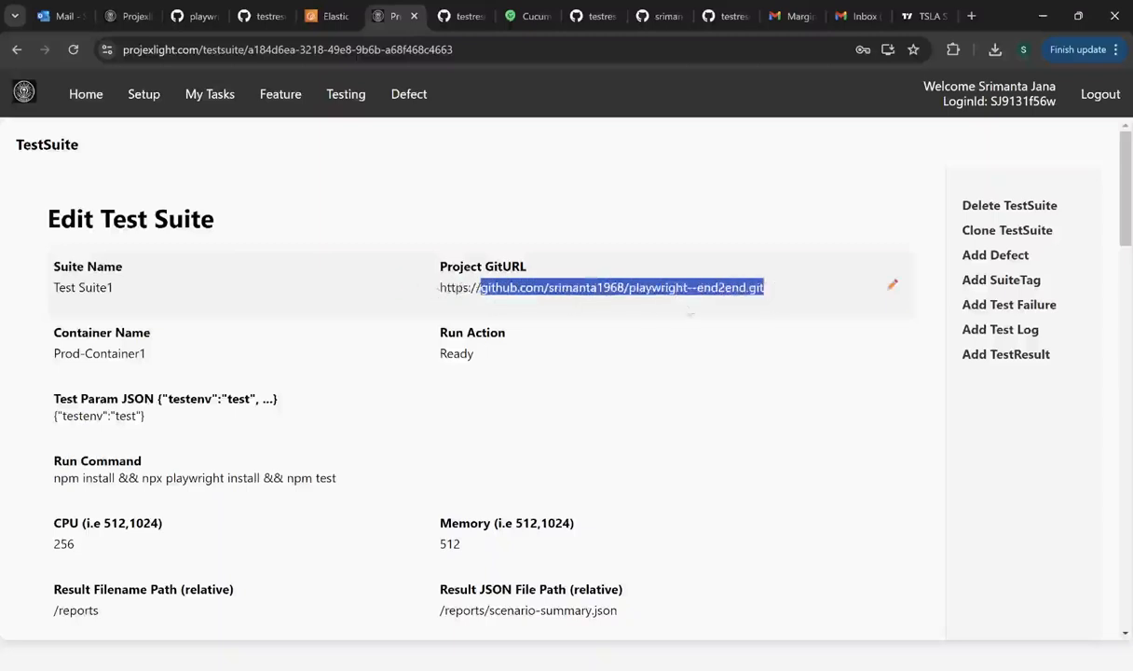
scroll(357, 290, "down", 2)
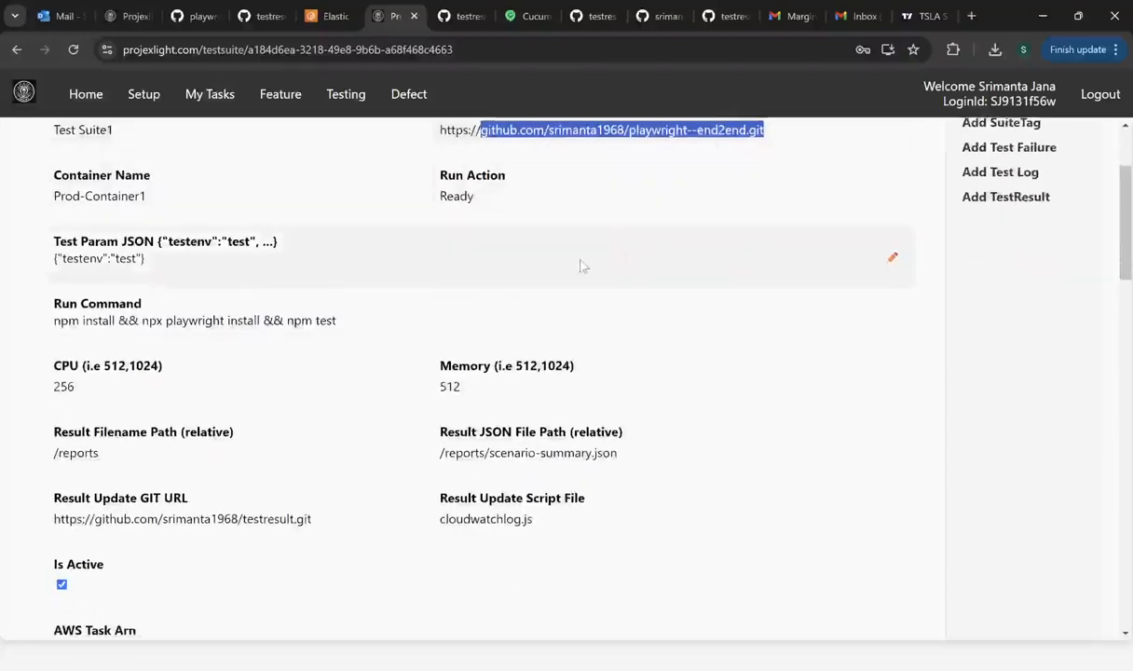
scroll(580, 267, "down", 2)
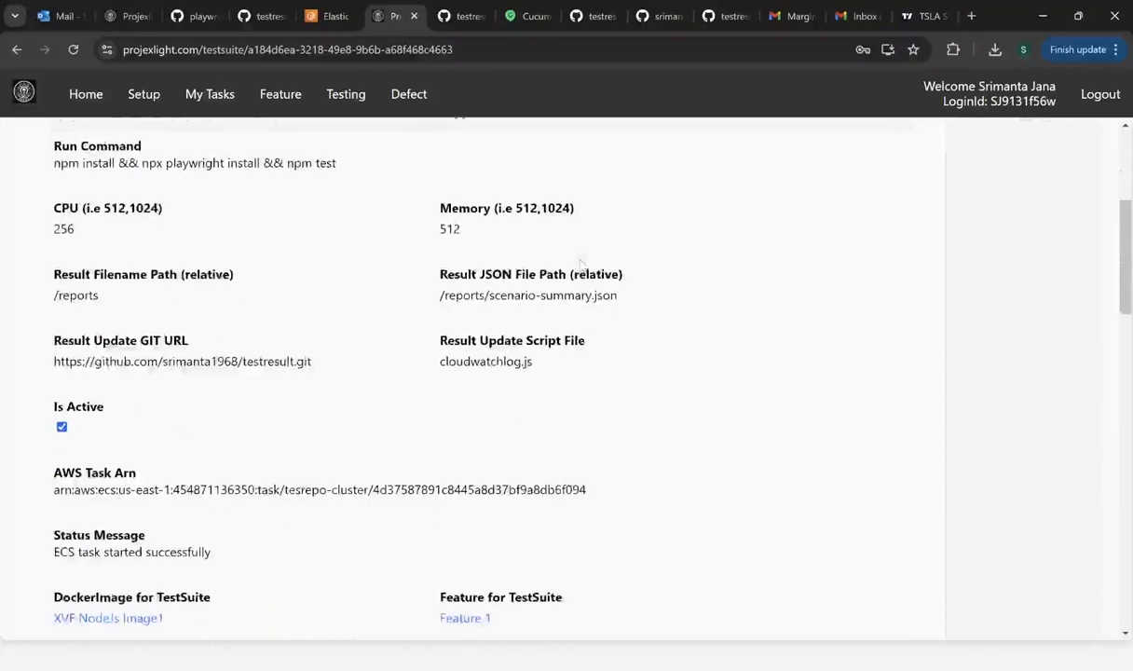
scroll(582, 261, "up", 3)
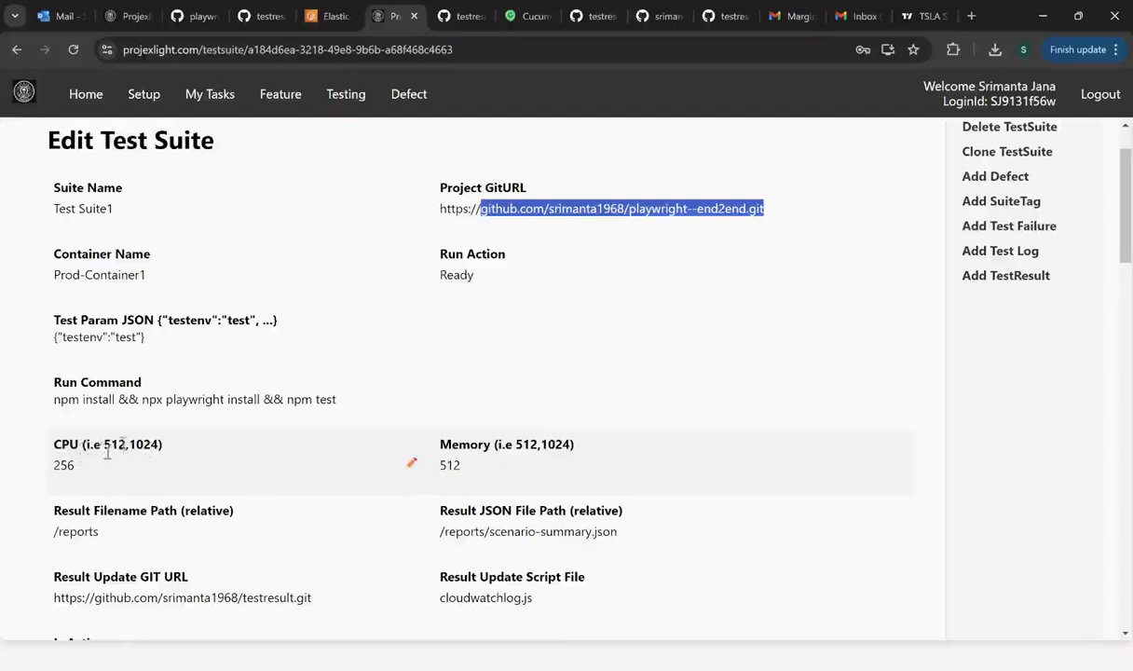
left_click(81, 471)
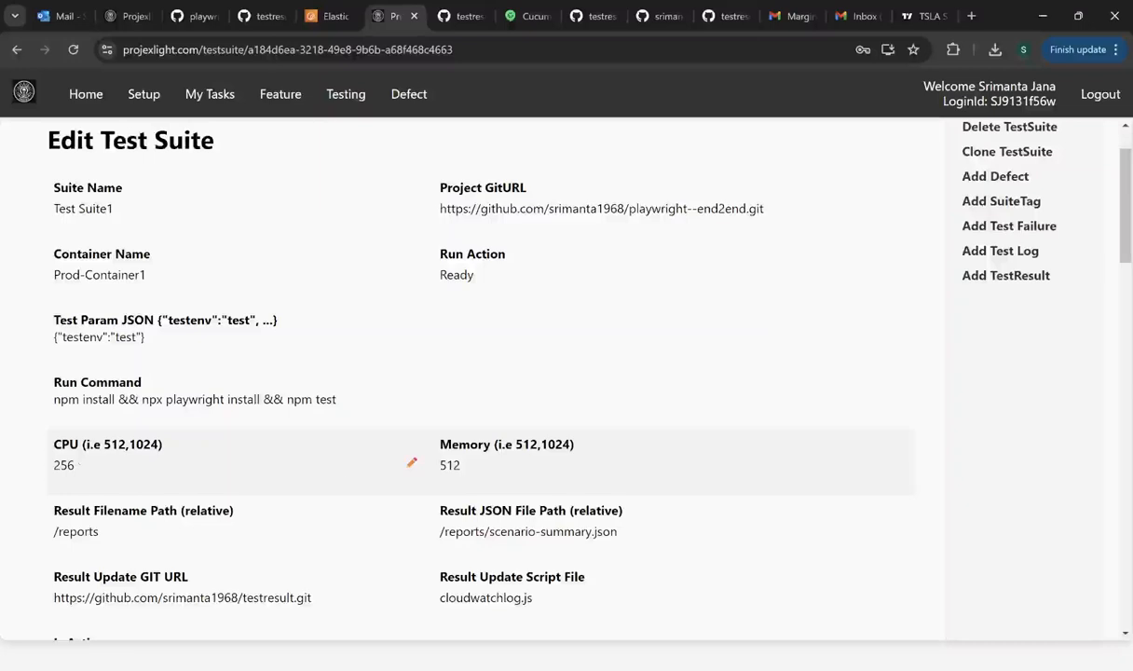
- Check the CPU value 256 and the resource fields below it
mouse_move(89, 469)
left_mouse_down()
mouse_move(42, 466)
mouse_move(53, 465)
left_mouse_up()
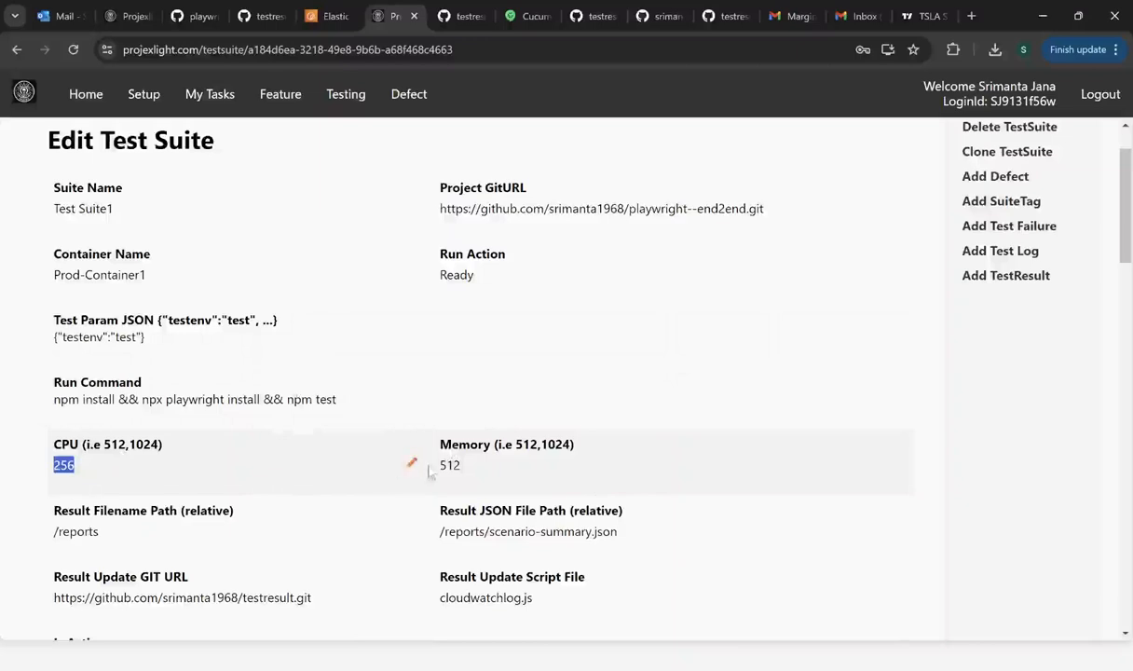
left_click(88, 472)
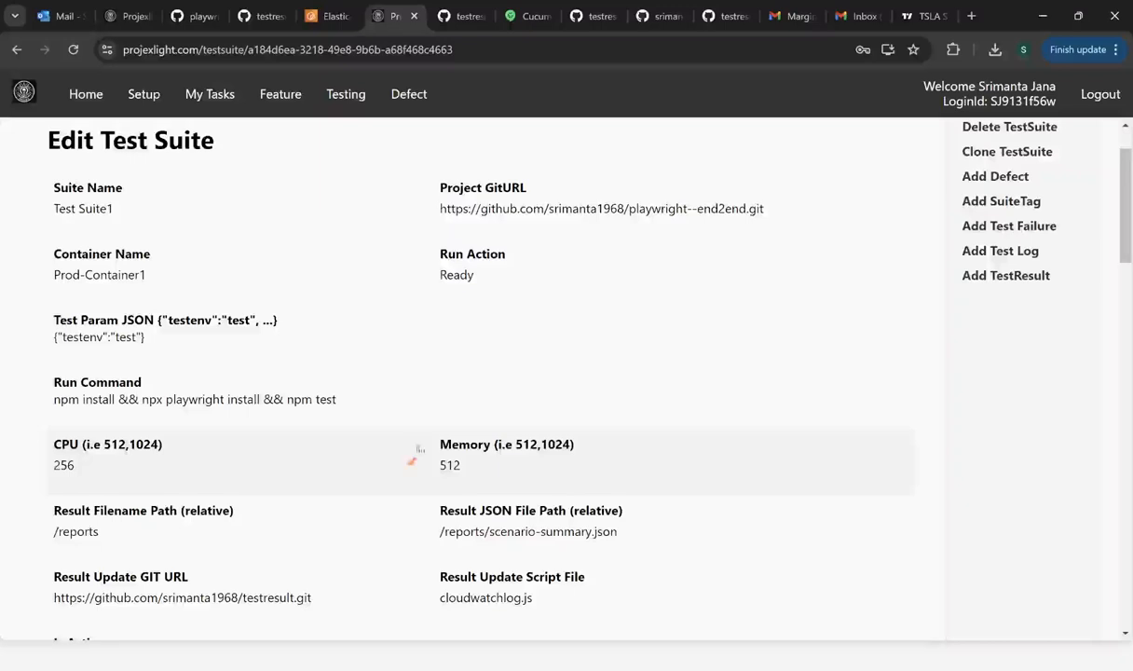
scroll(415, 438, "down", 3)
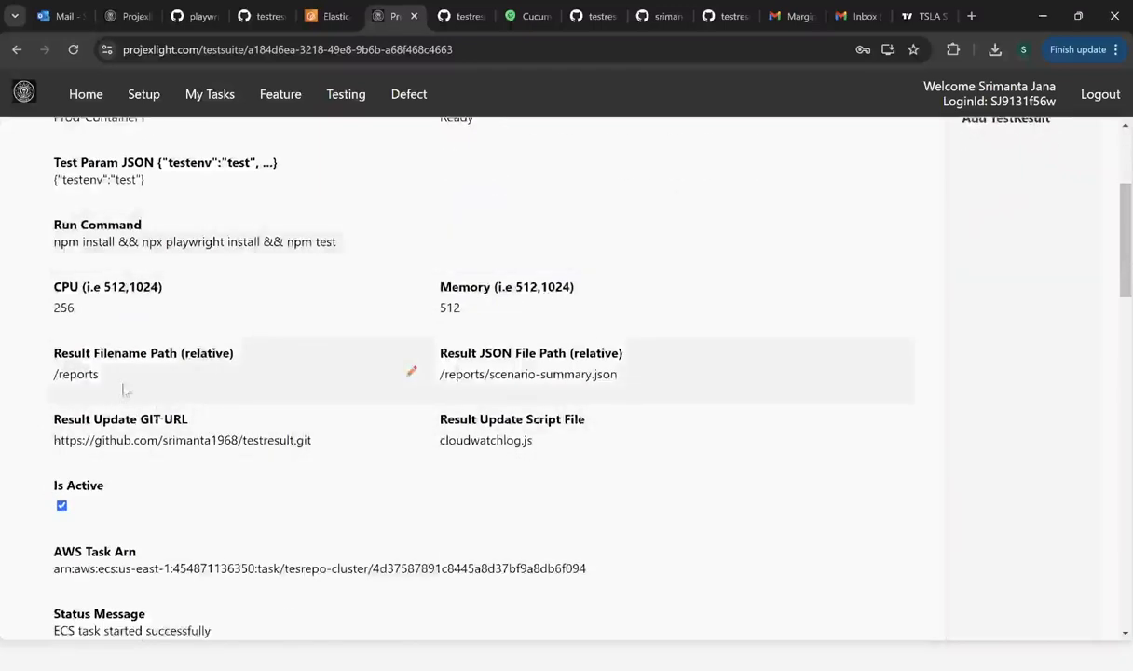
left_click_drag(102, 377, 43, 381)
scroll(700, 423, "up", 3)
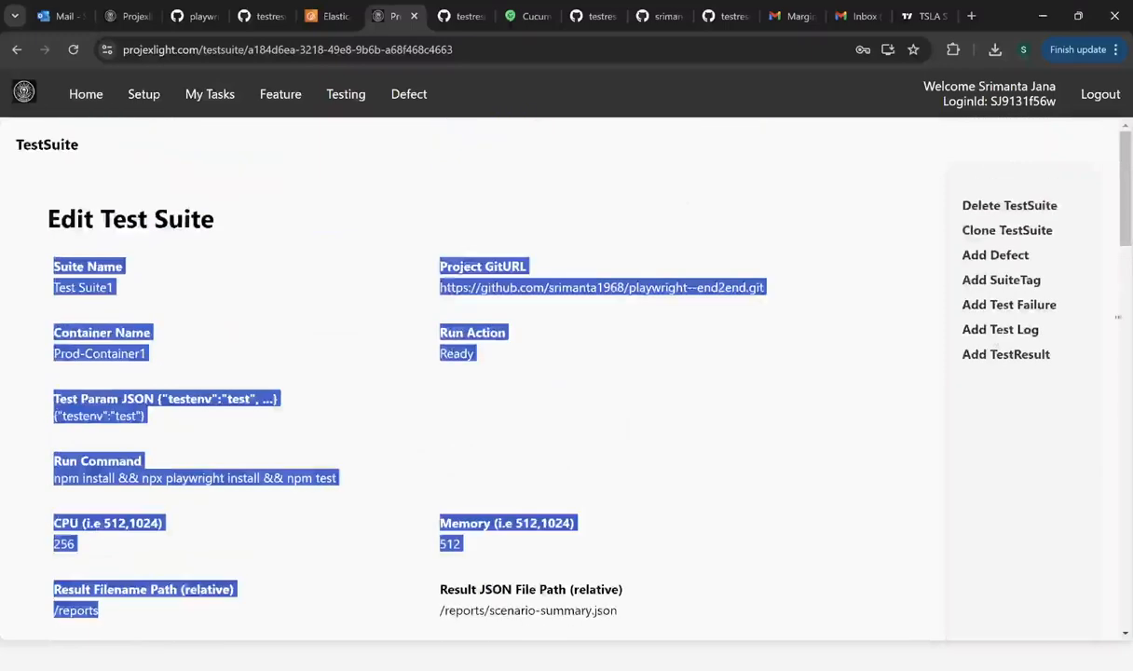
- Open Test Suite1's clone form and check the Result Filename Path /reports
left_click(964, 226)
scroll(639, 364, "down", 4)
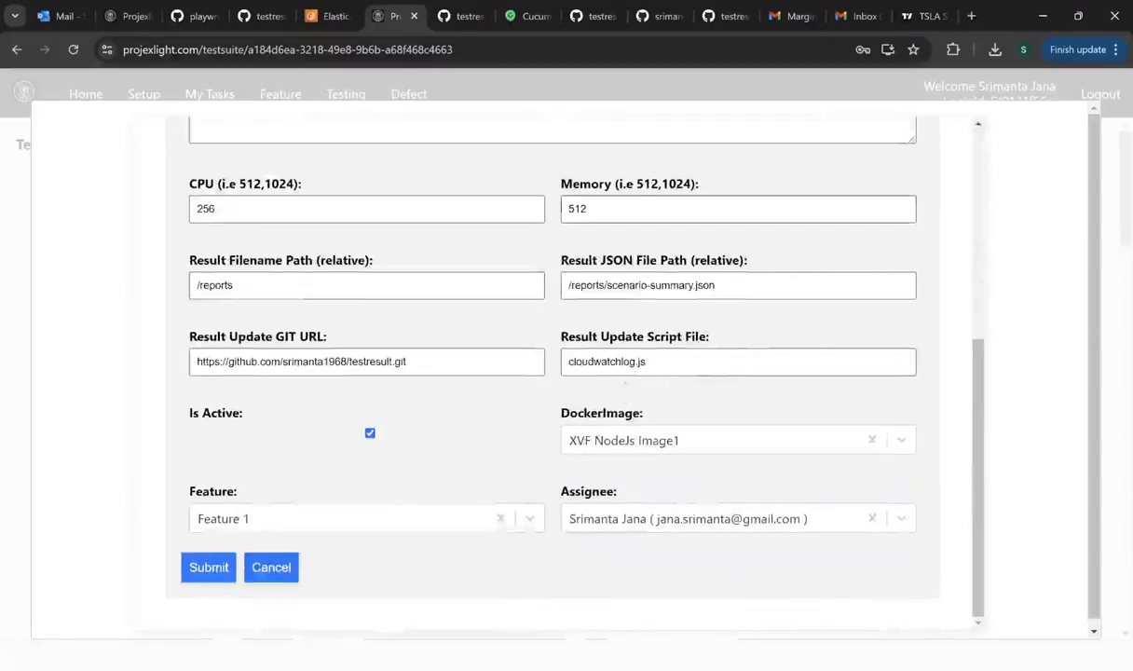
left_click(247, 286)
key("ctrl+a")
left_click(253, 284)
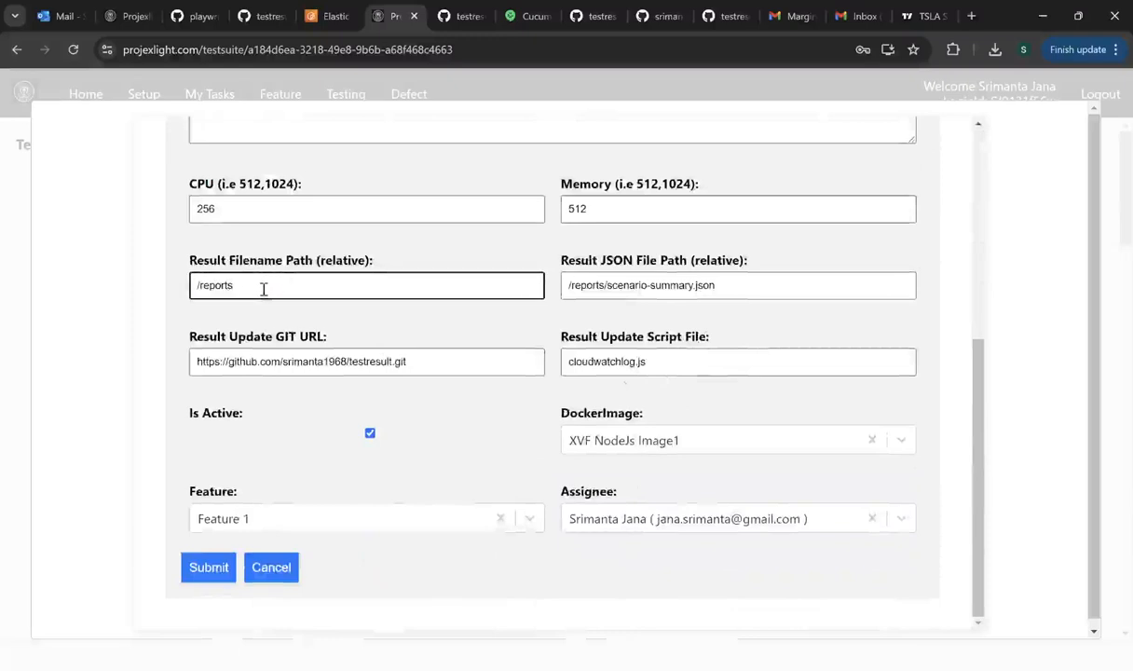
left_click_drag(263, 285, 183, 284)
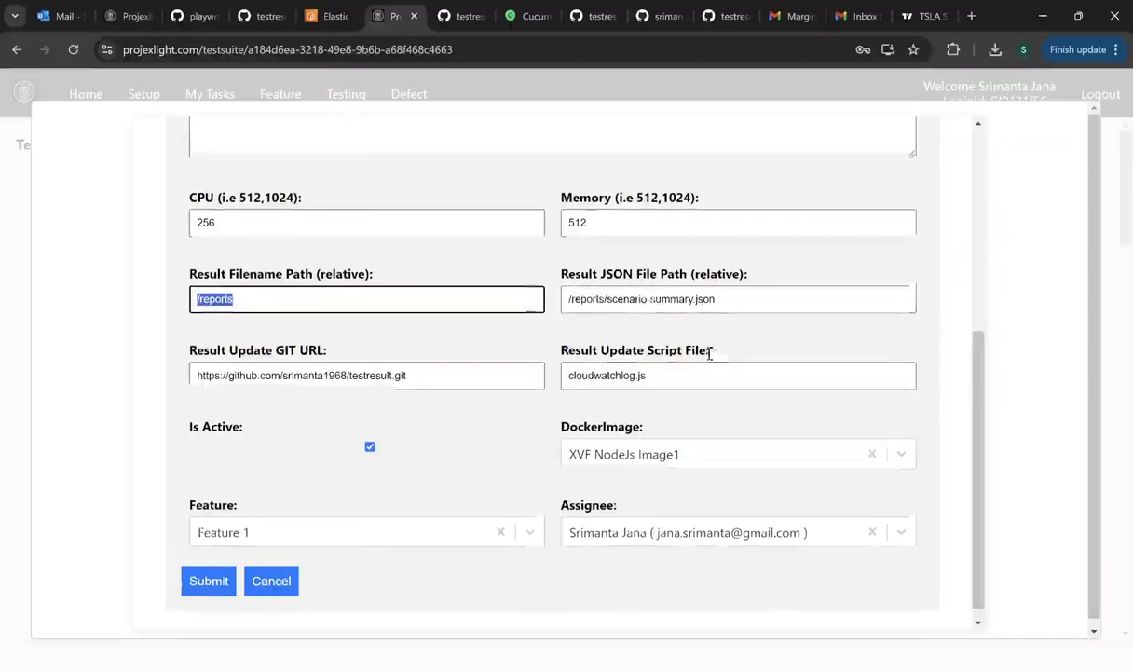
- Review the Result Update GIT URL and the Result JSON path /reports/scenario-summary.json
scroll(713, 354, "up", 1)
left_click_drag(424, 442, 172, 442)
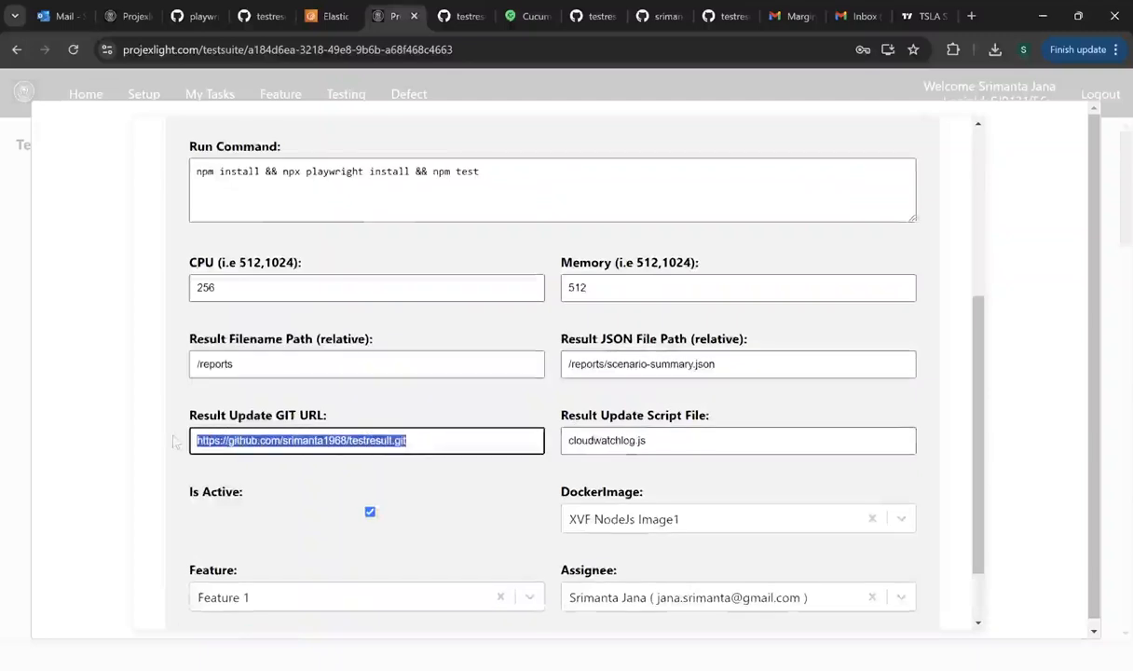
left_click(734, 367)
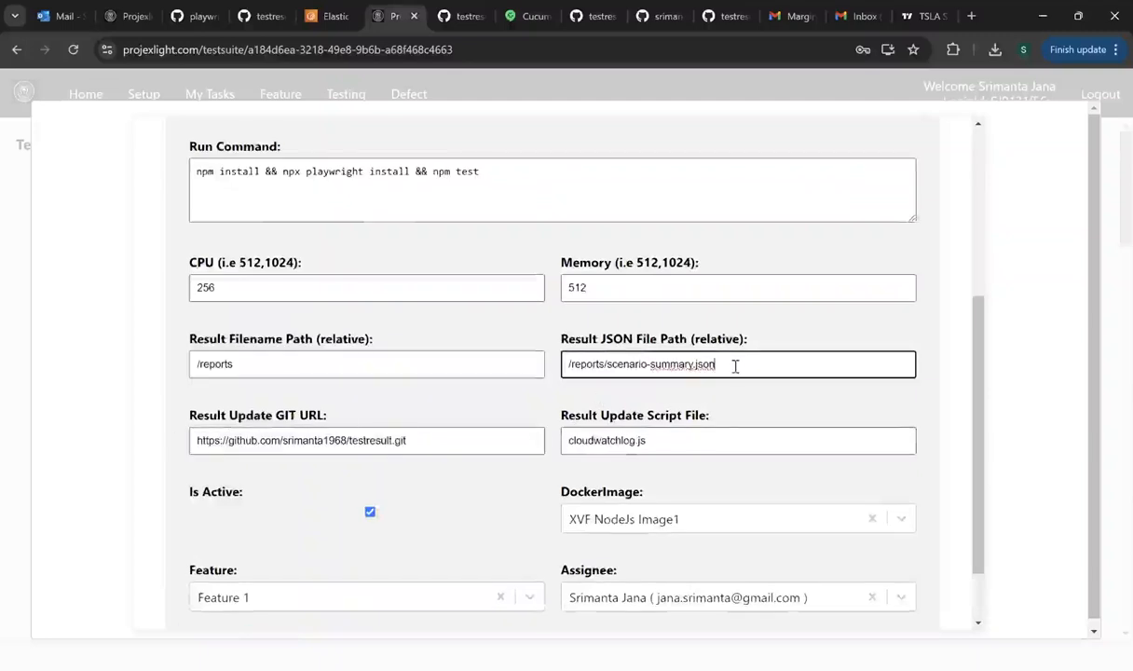
left_click_drag(749, 368, 606, 365)
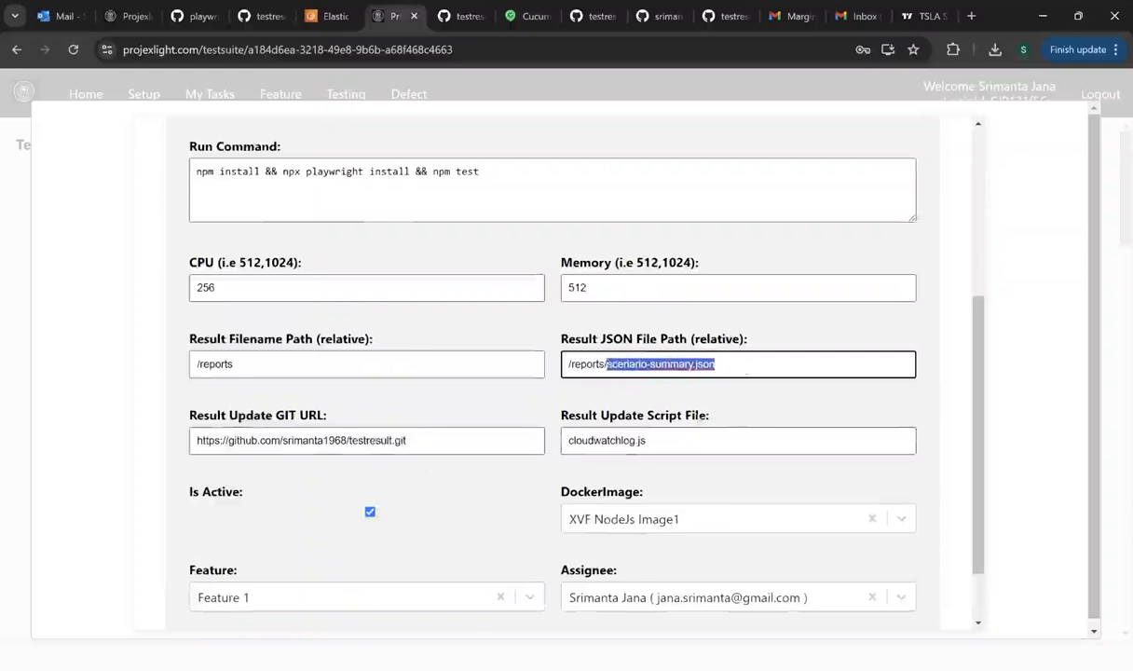
left_click(739, 366)
left_click_drag(739, 366, 606, 362)
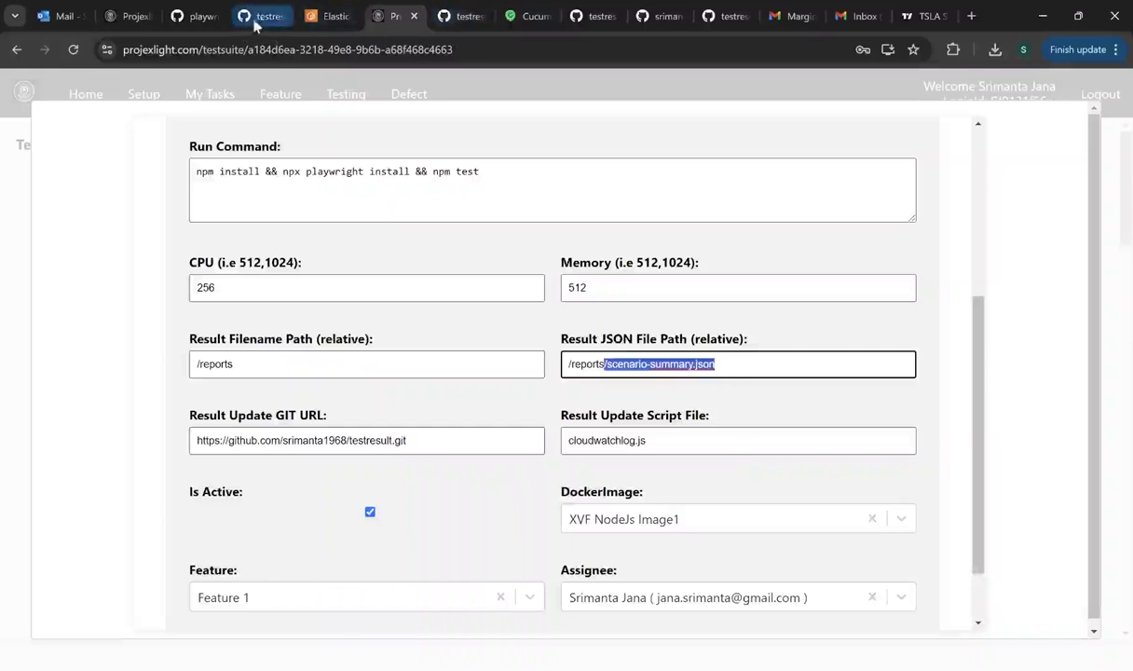
- View failures.json and scenario-summary.json in playwright--end2end's reports folder, then return to ECR
left_click(196, 21)
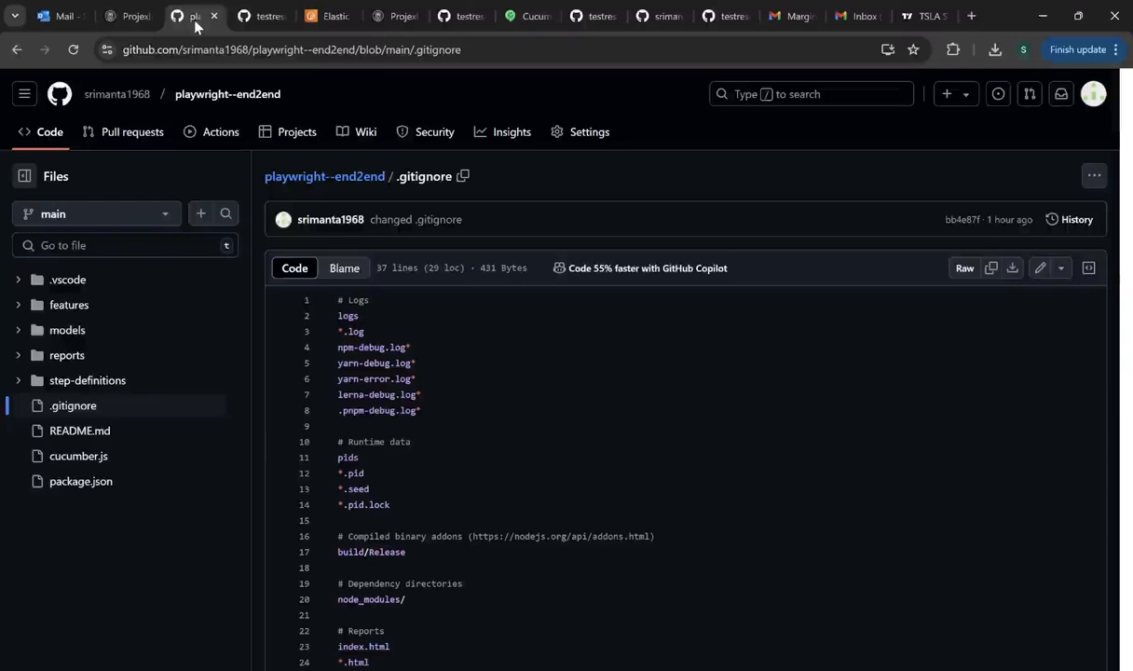
left_click(23, 361)
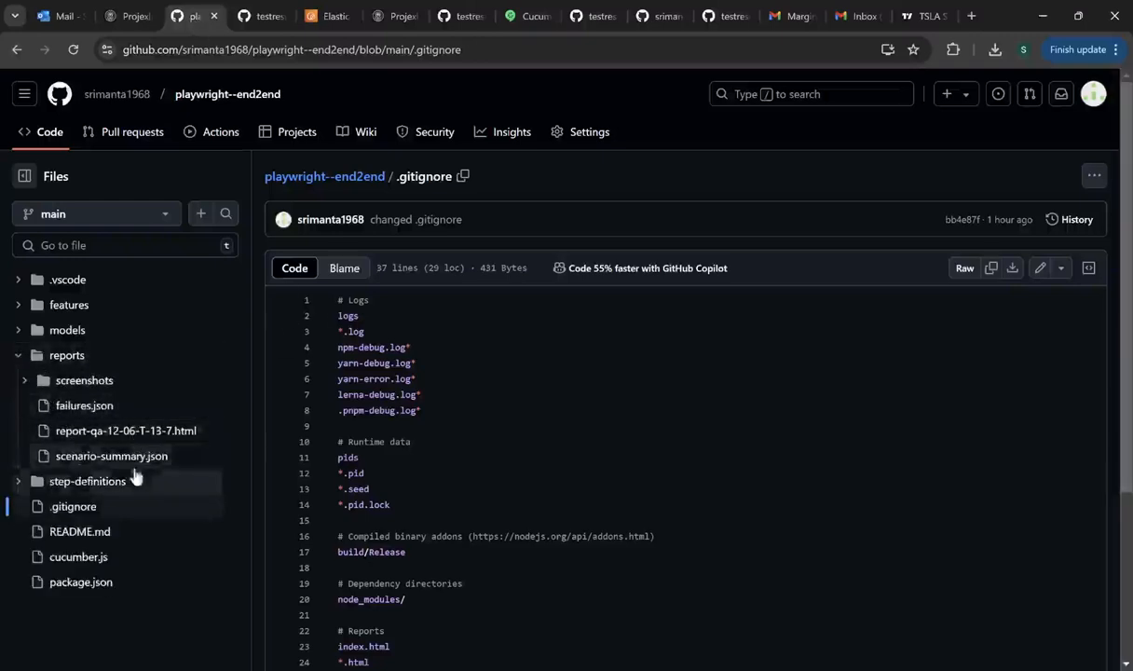
left_click(84, 409)
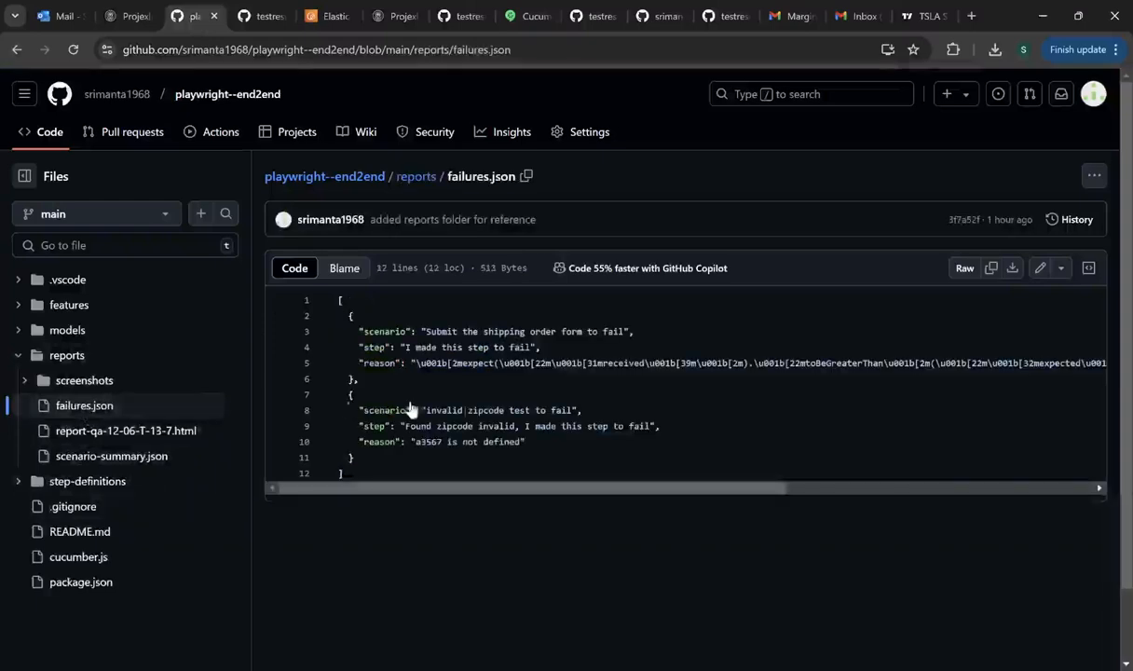
left_click(113, 460)
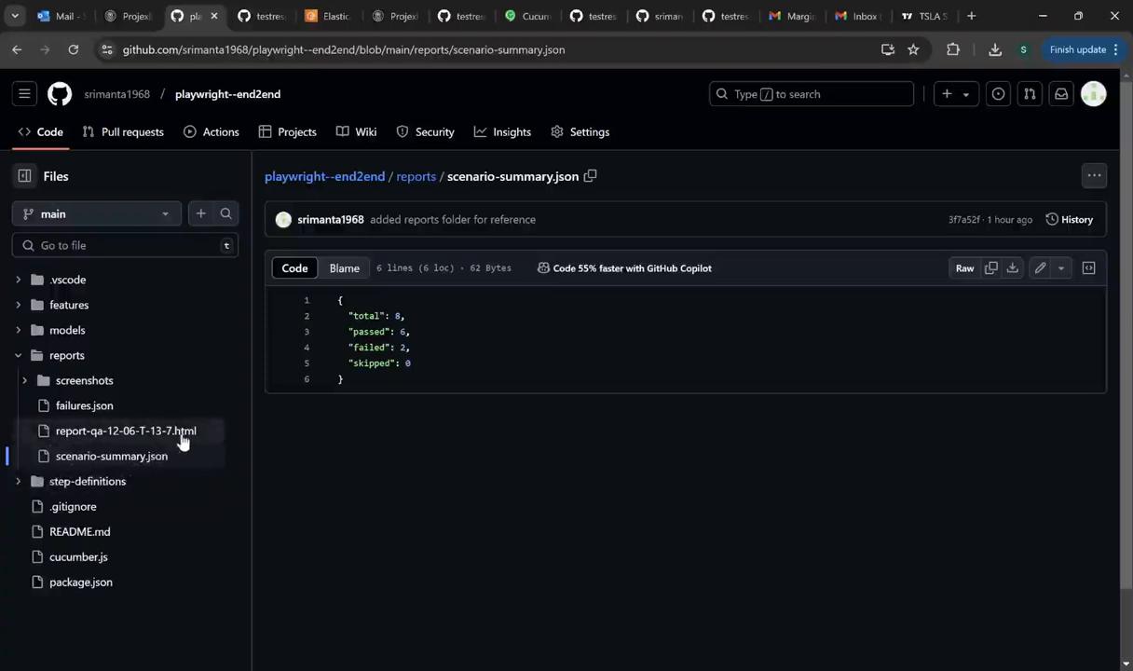
left_click(93, 409)
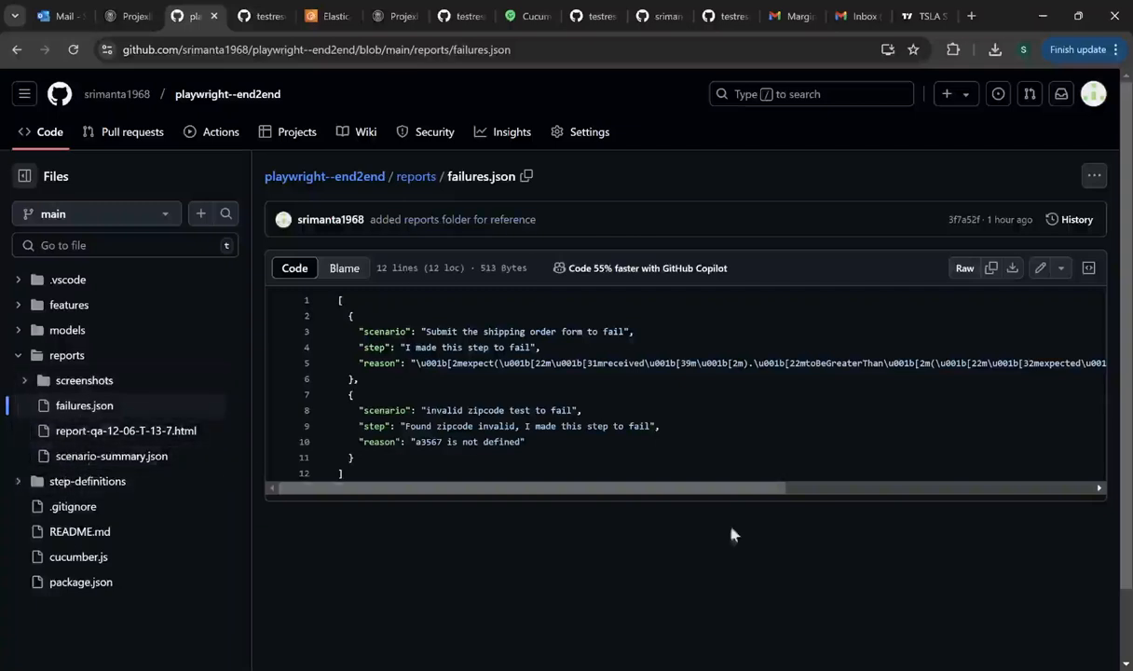
left_click(329, 17)
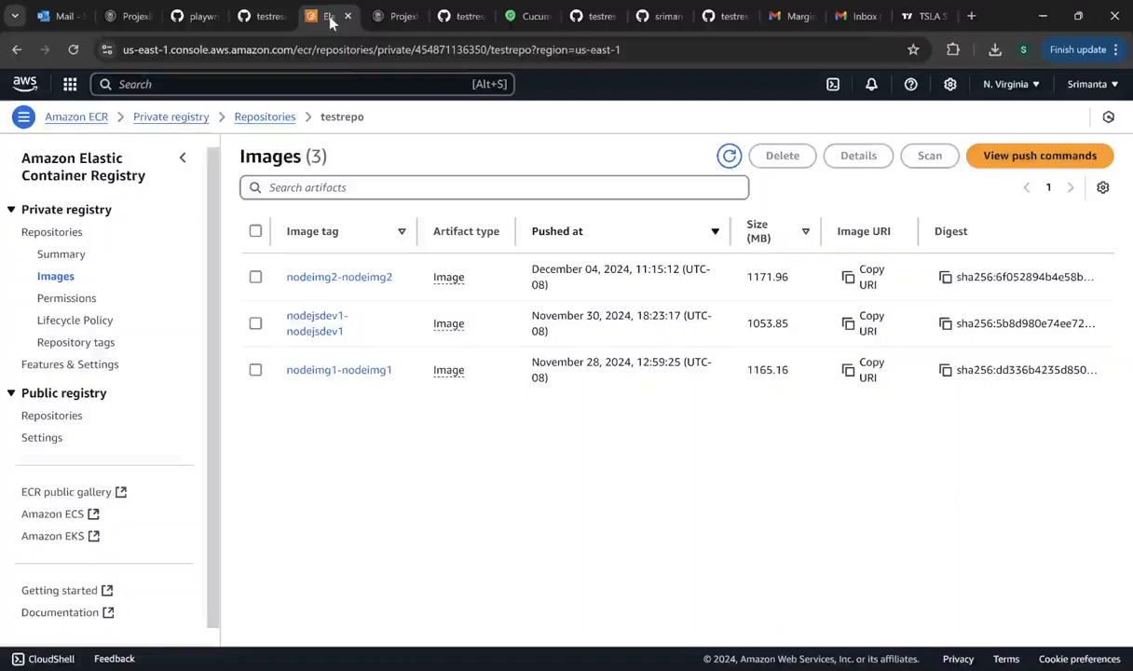
- Close the edit form and change Test Suite1's run action to Start to launch its ECS task
left_click(393, 17)
scroll(466, 343, "down", 2)
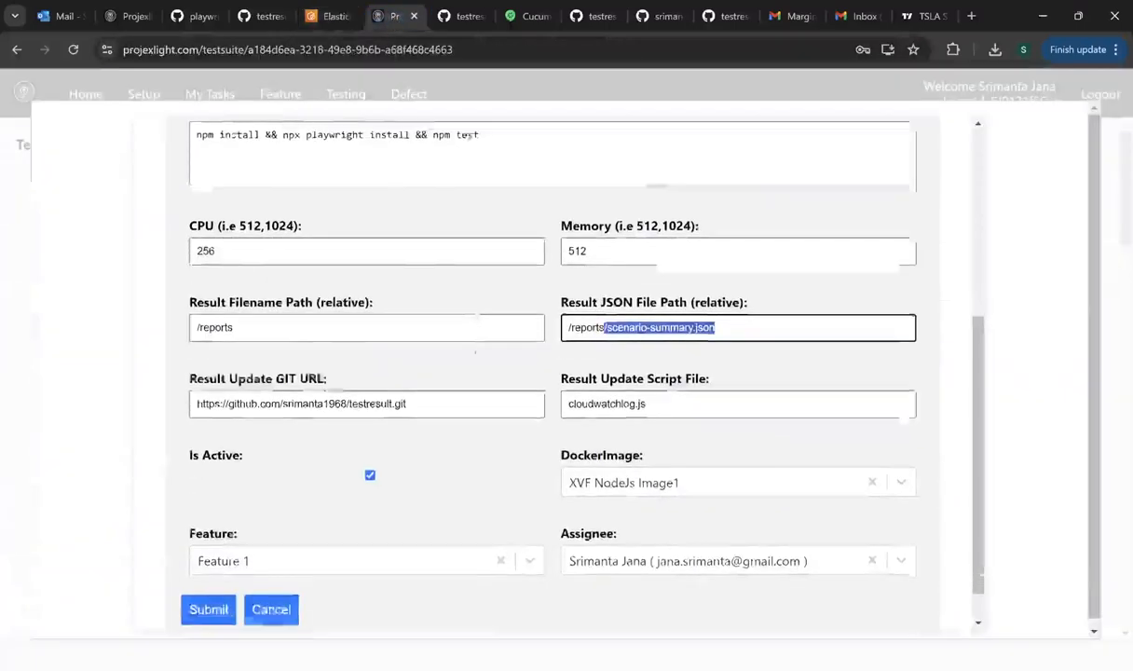
left_click(270, 565)
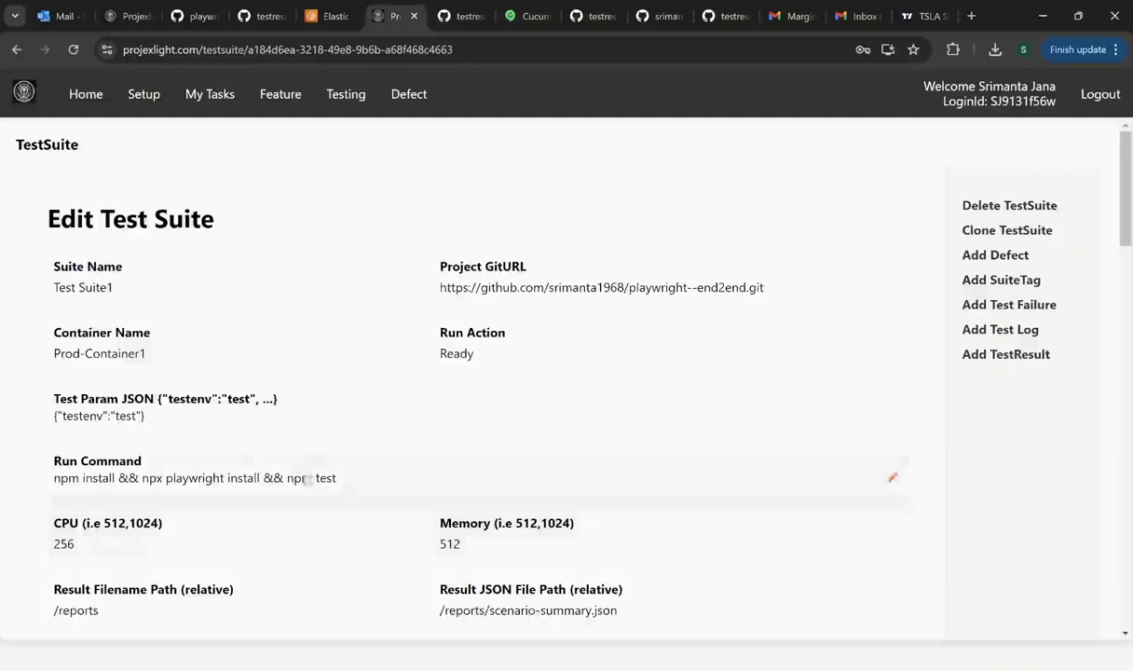
scroll(318, 458, "down", 3)
scroll(319, 458, "up", 4)
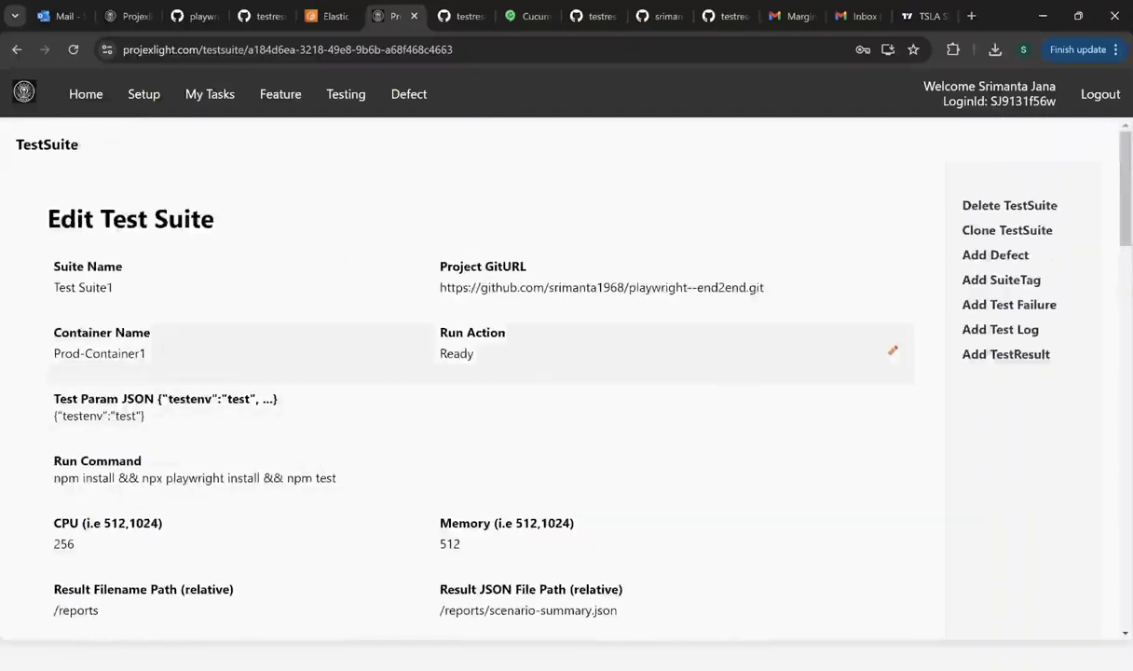
left_click(891, 347)
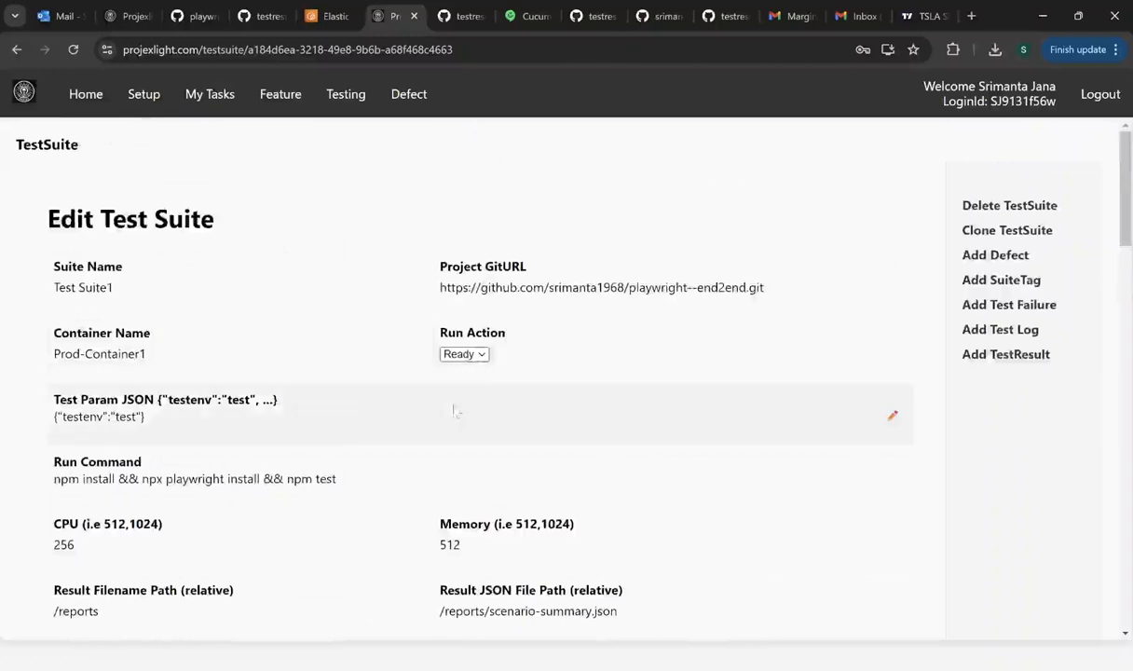
left_click(460, 398)
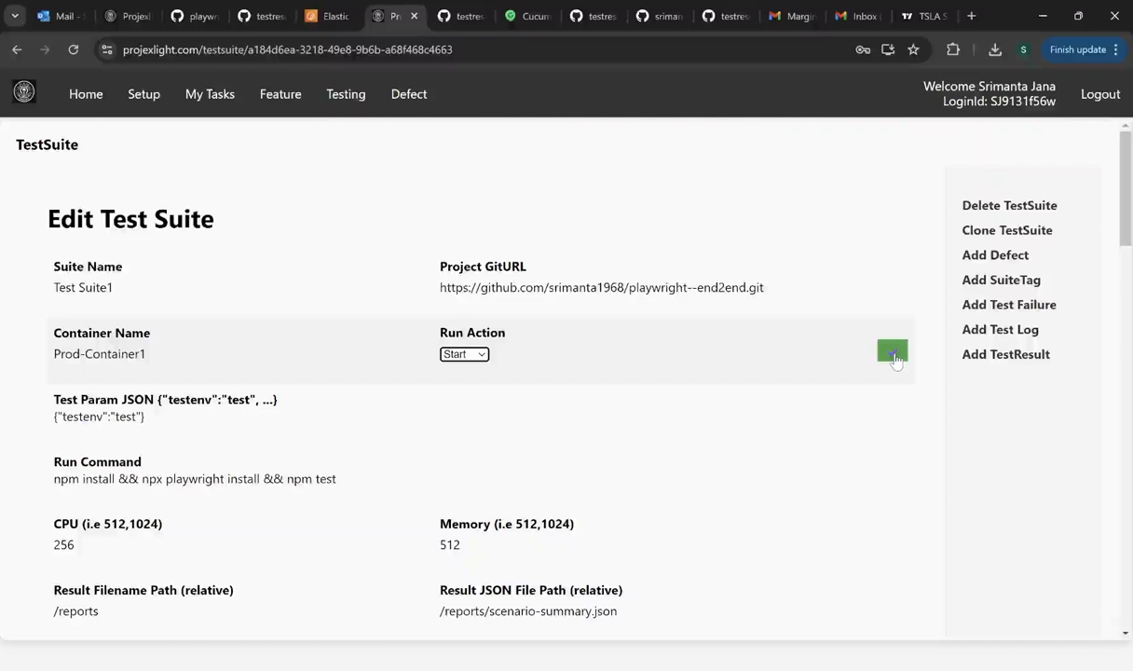
left_click(892, 353)
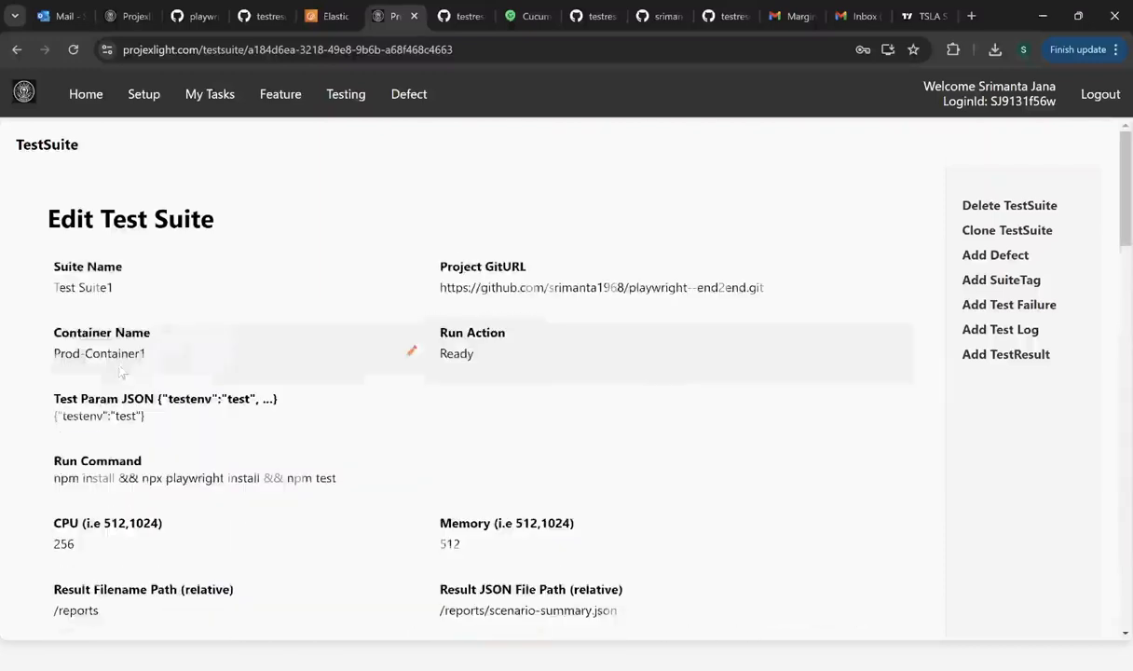
scroll(337, 357, "down", 3)
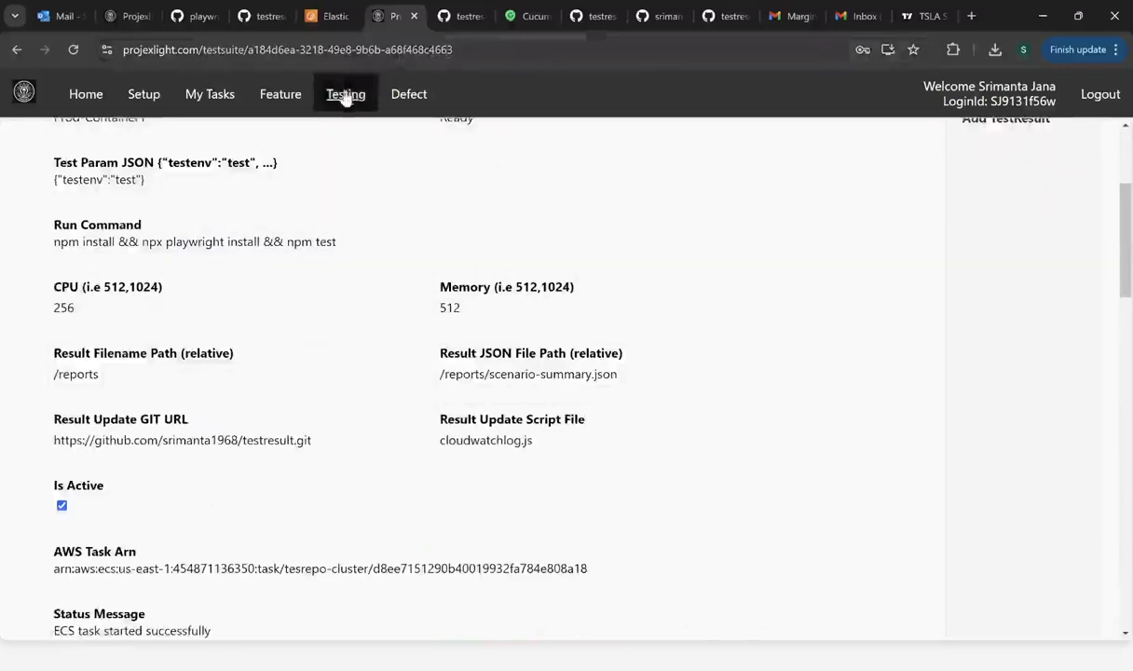
- Open the /ecs/Prod-Container1 CloudWatch log group and its log stream events
left_click(317, 21)
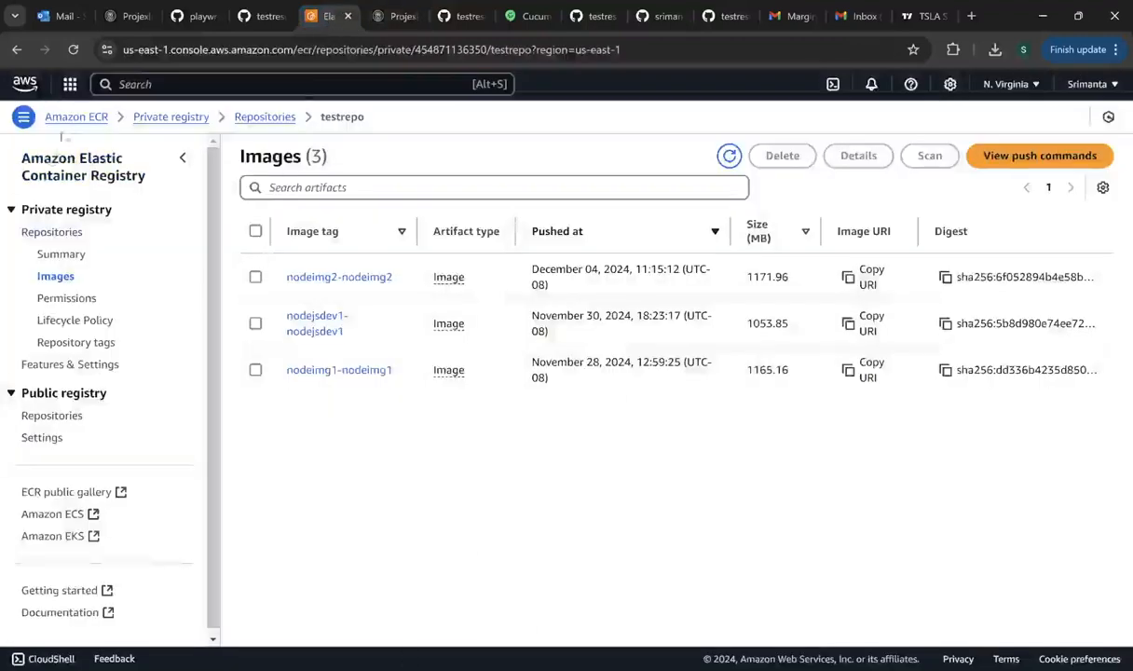
left_click(70, 84)
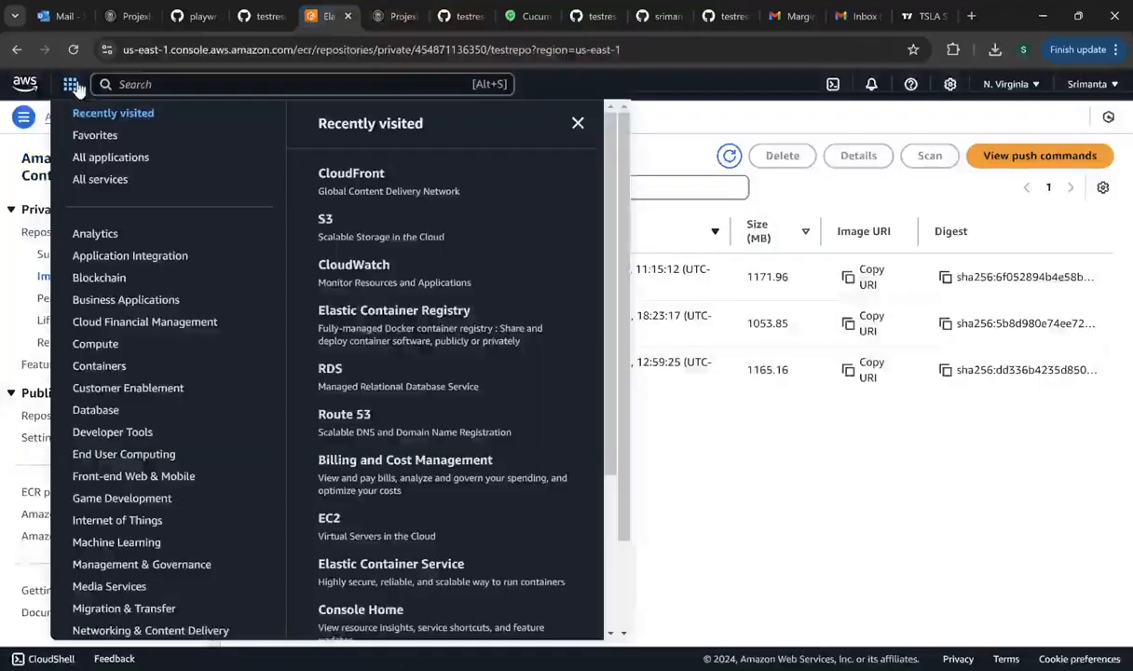
left_click(373, 264)
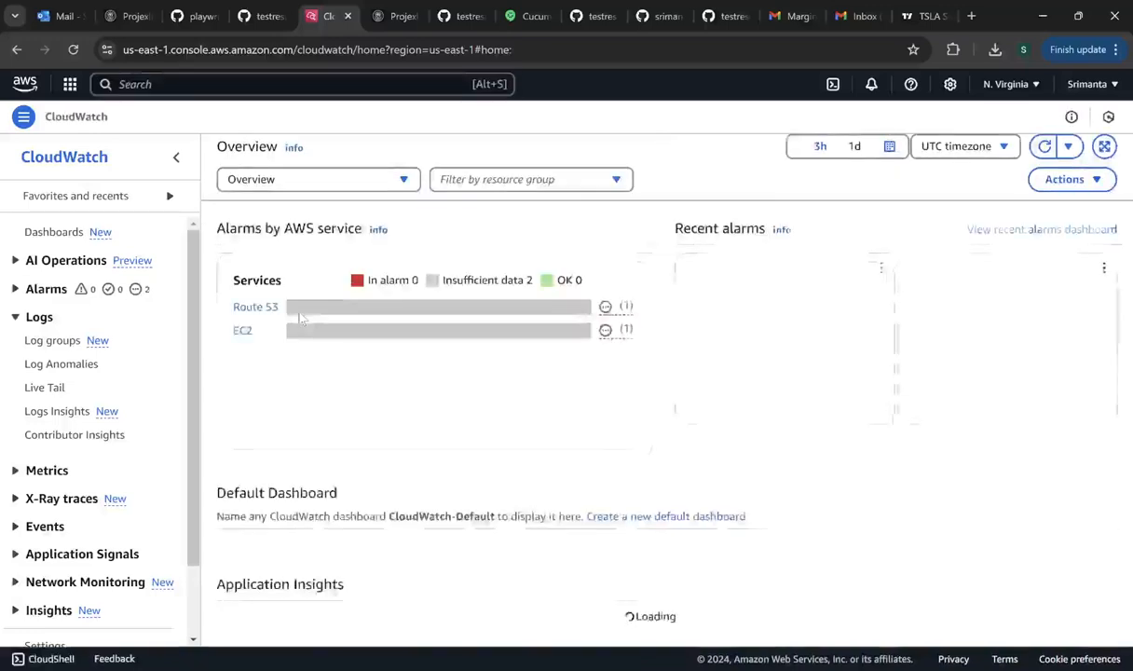
left_click(54, 341)
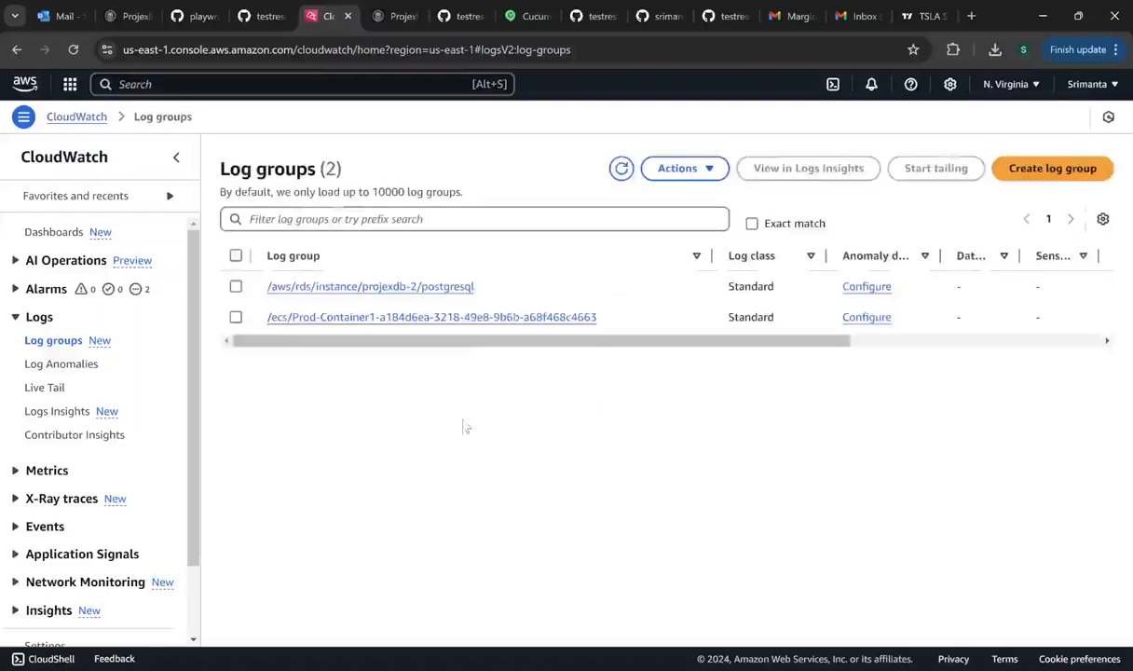
left_click(499, 317)
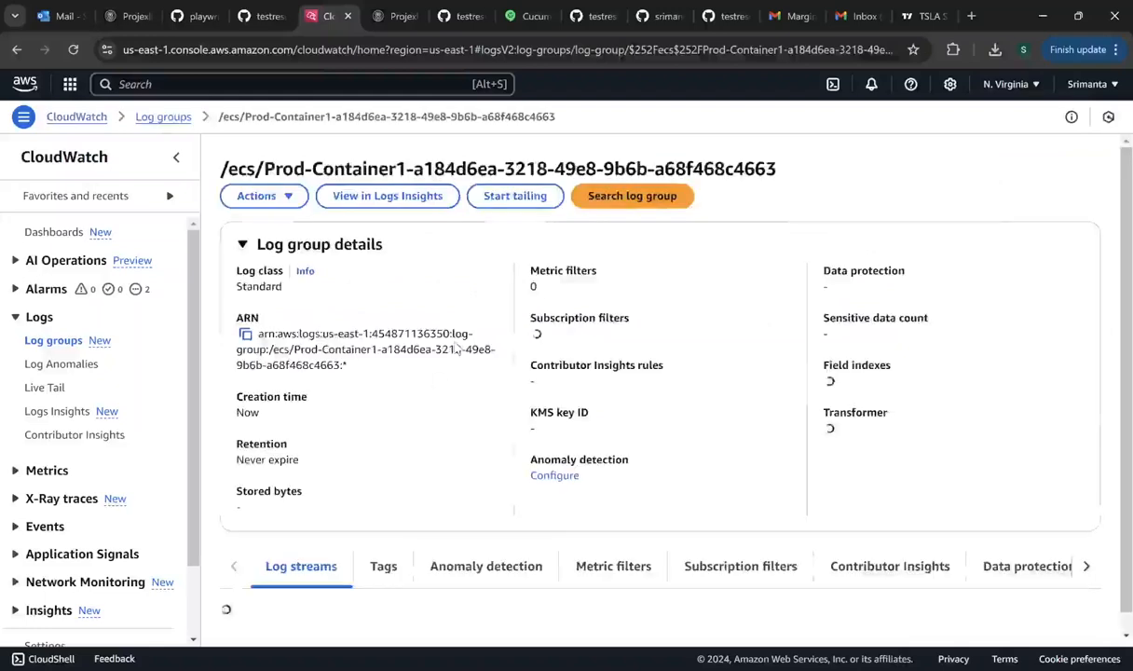
scroll(457, 347, "down", 3)
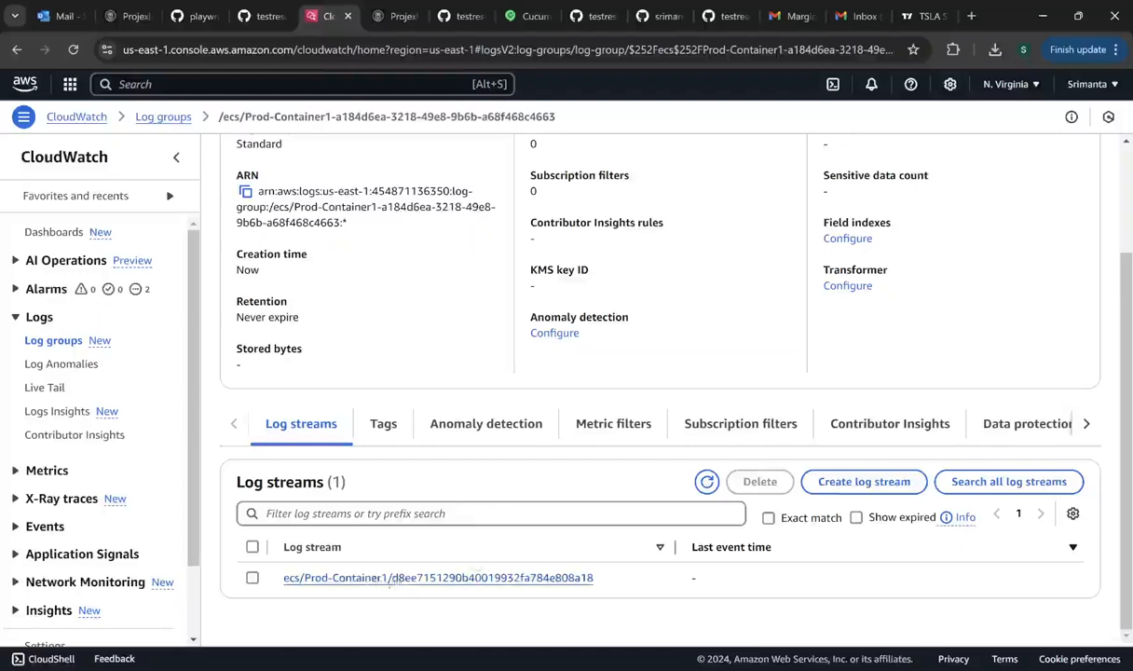
left_click(398, 579)
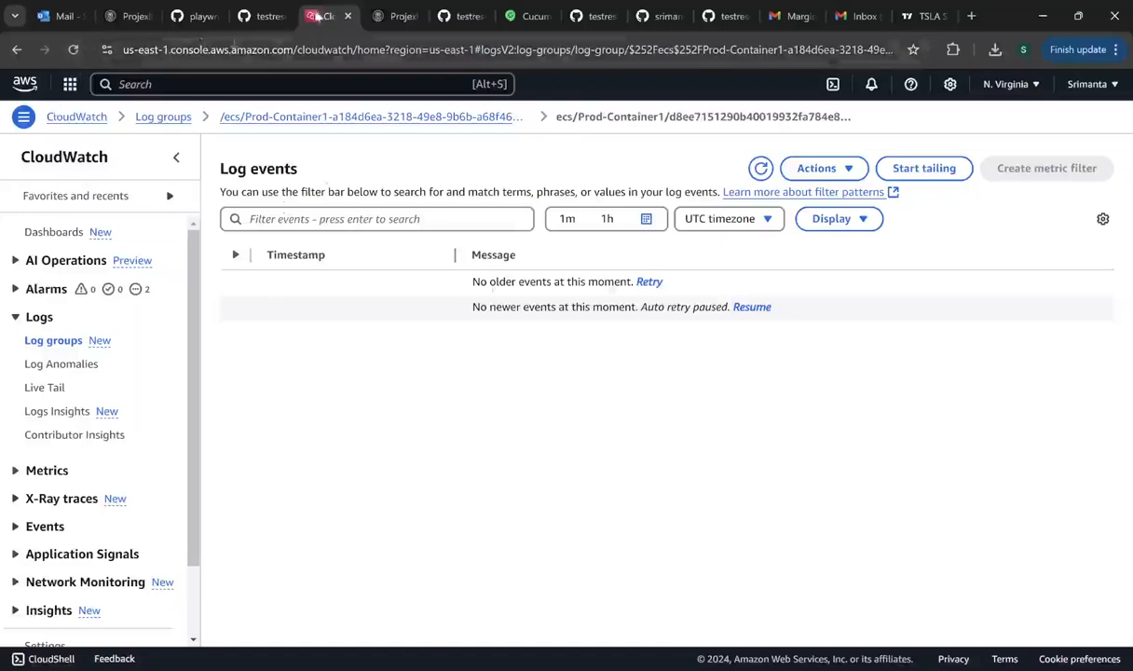
- Scroll through Test Suite1's Defect, SuiteTag and invalid-zipcode Test Failure sections, then back up
left_click(391, 19)
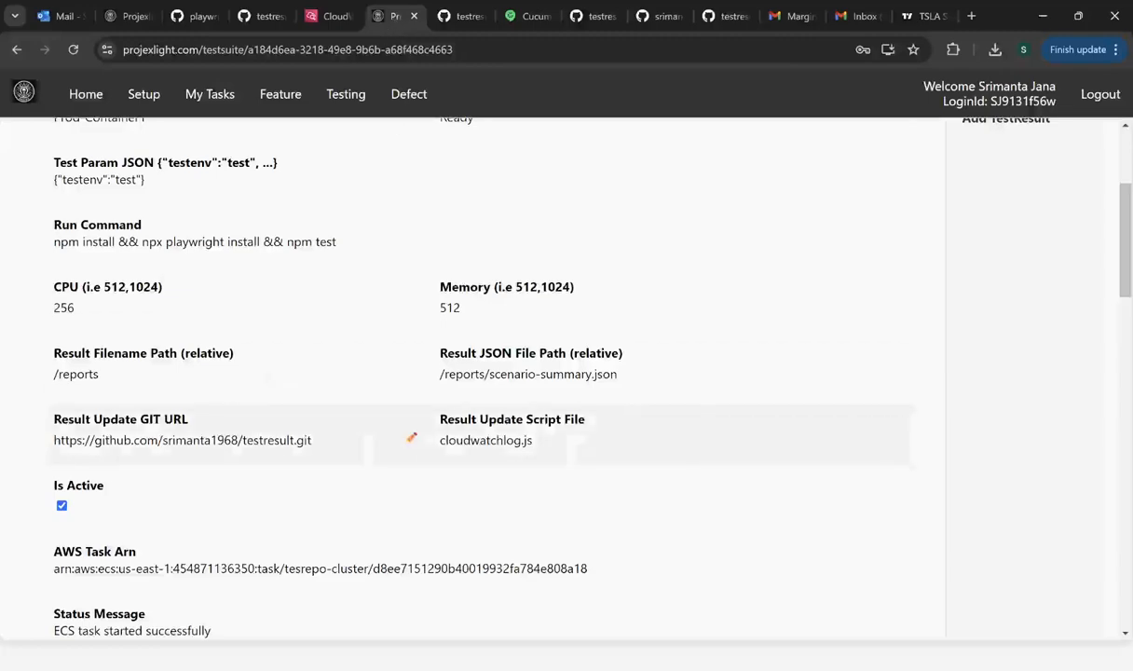
scroll(351, 467, "down", 8)
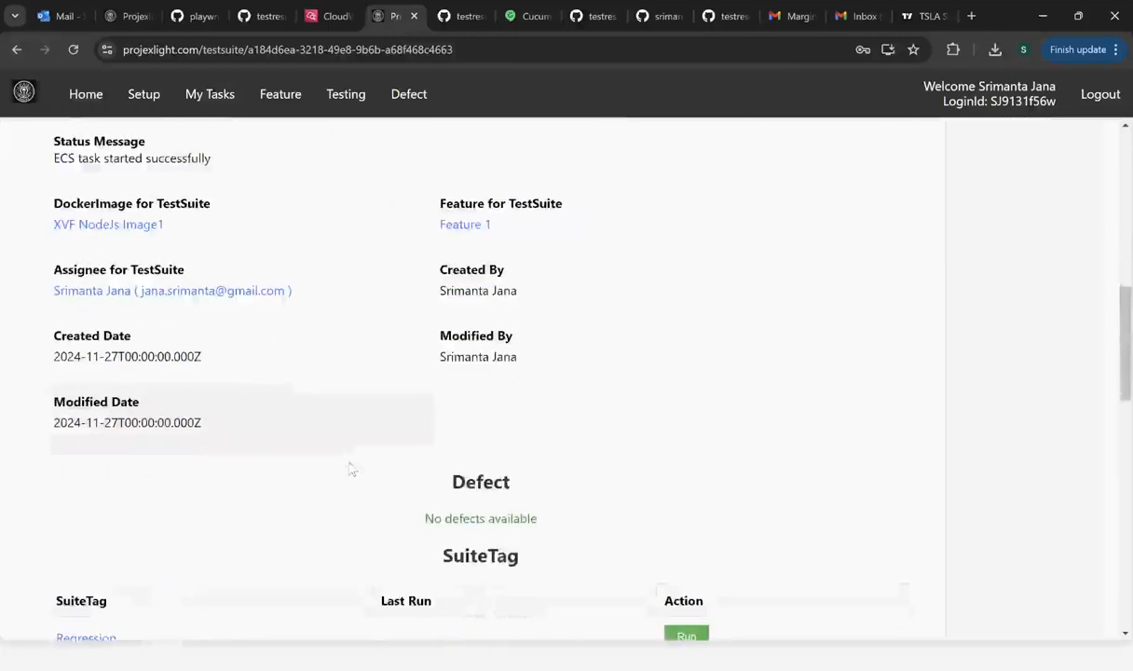
scroll(354, 472, "up", 2)
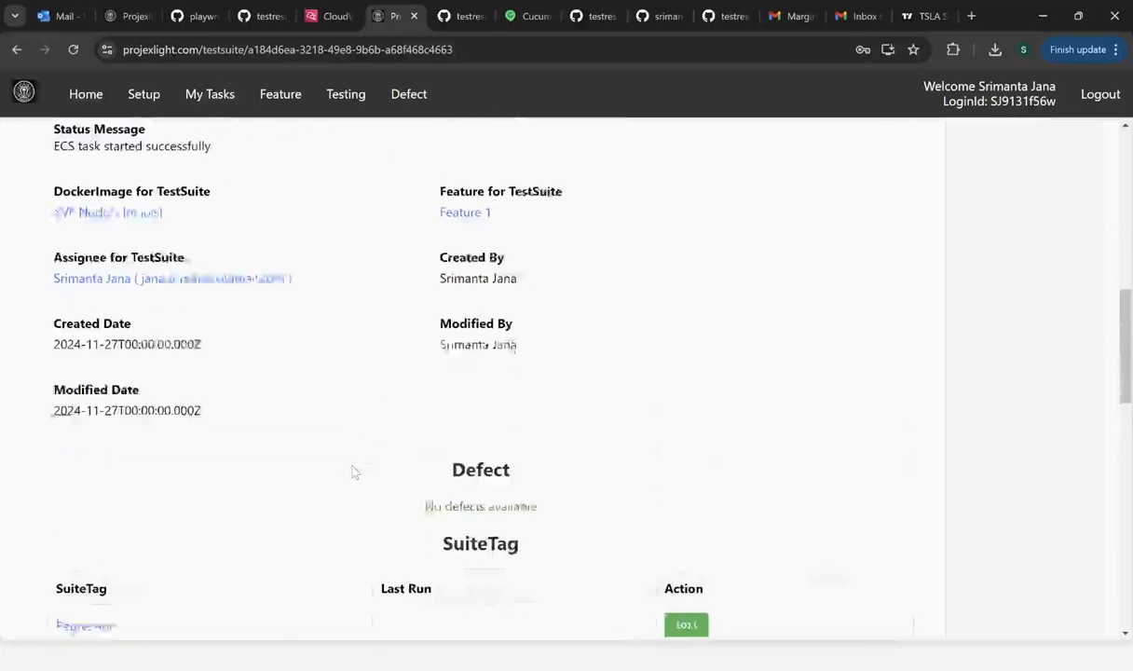
scroll(354, 472, "down", 2)
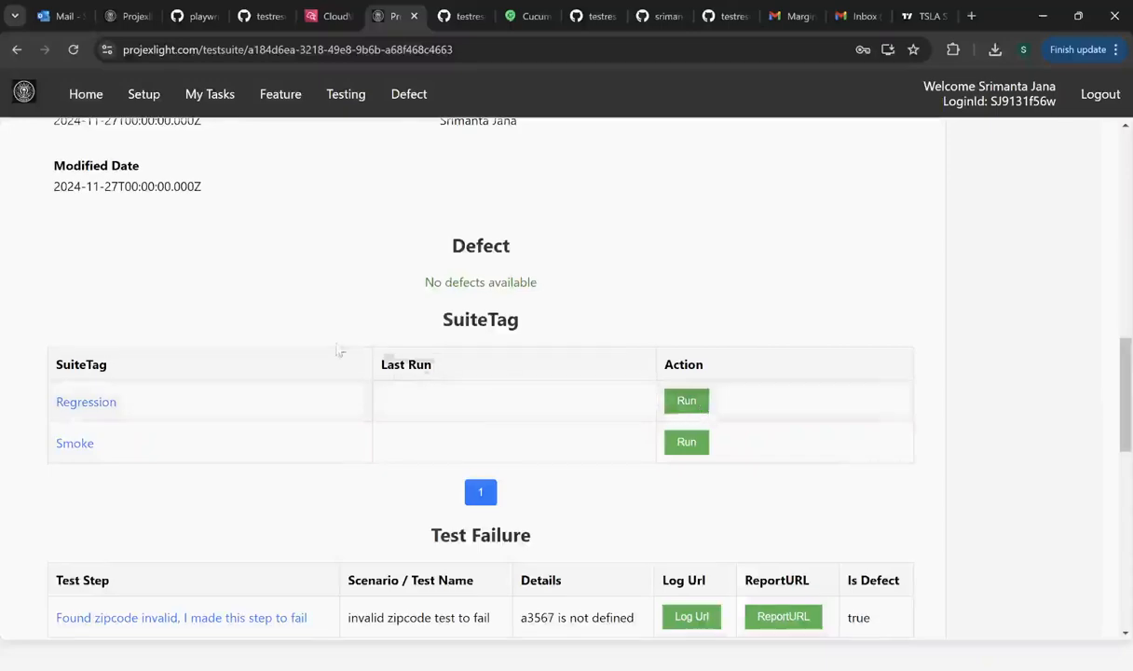
scroll(339, 353, "up", 2)
scroll(339, 353, "up", 10)
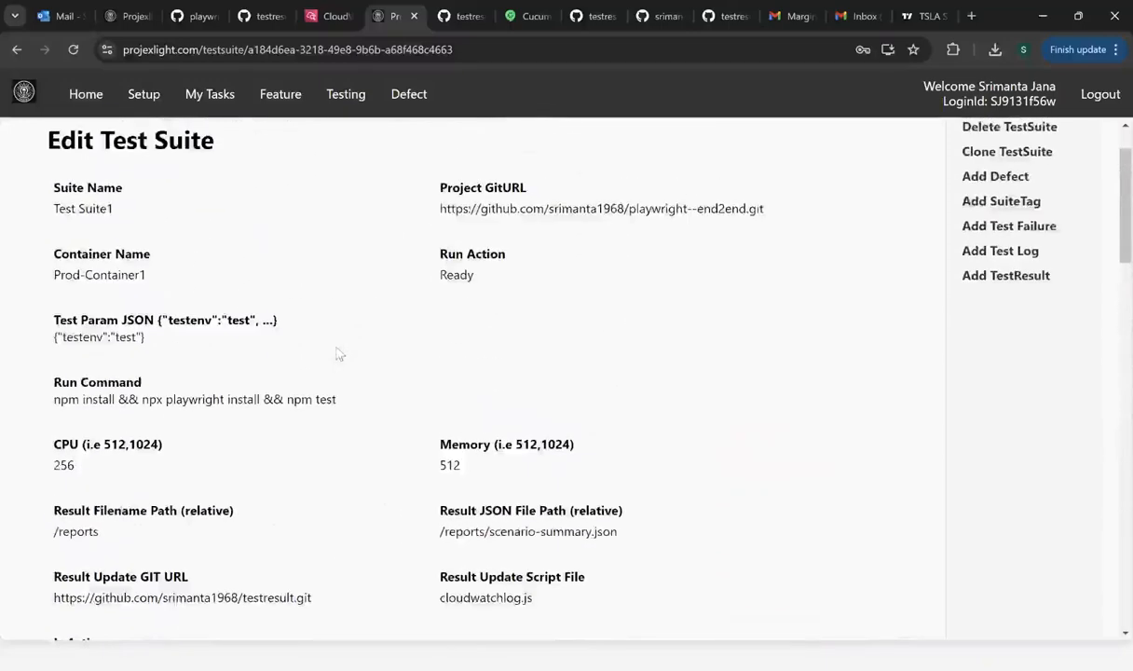
scroll(339, 354, "up", 1)
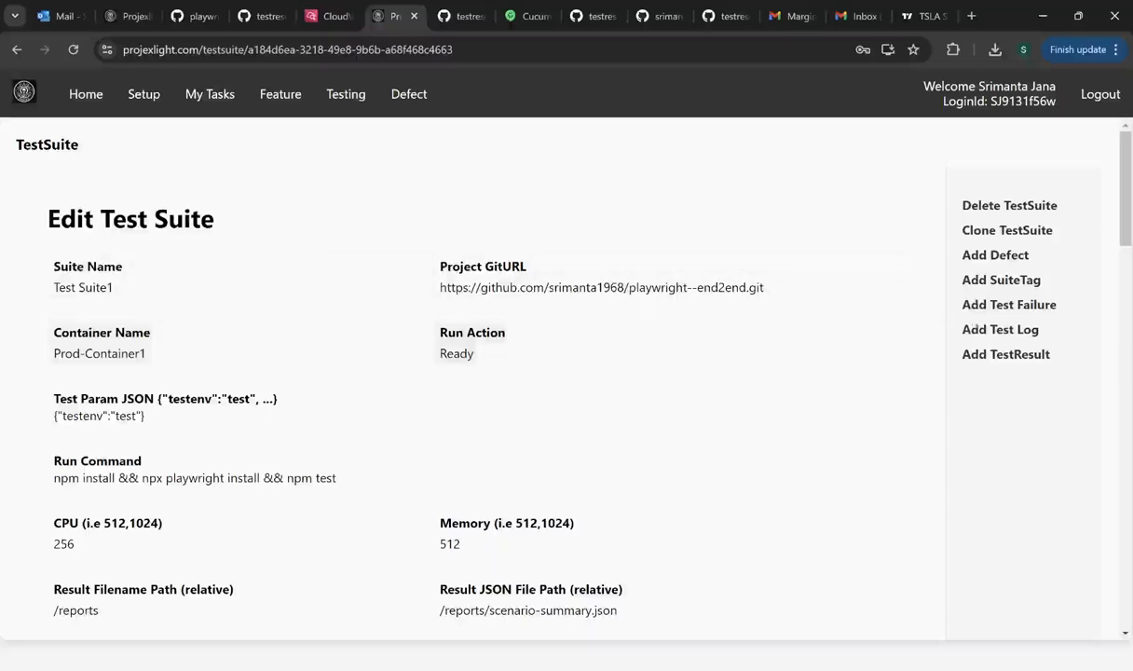
left_click(1001, 280)
left_click(249, 289)
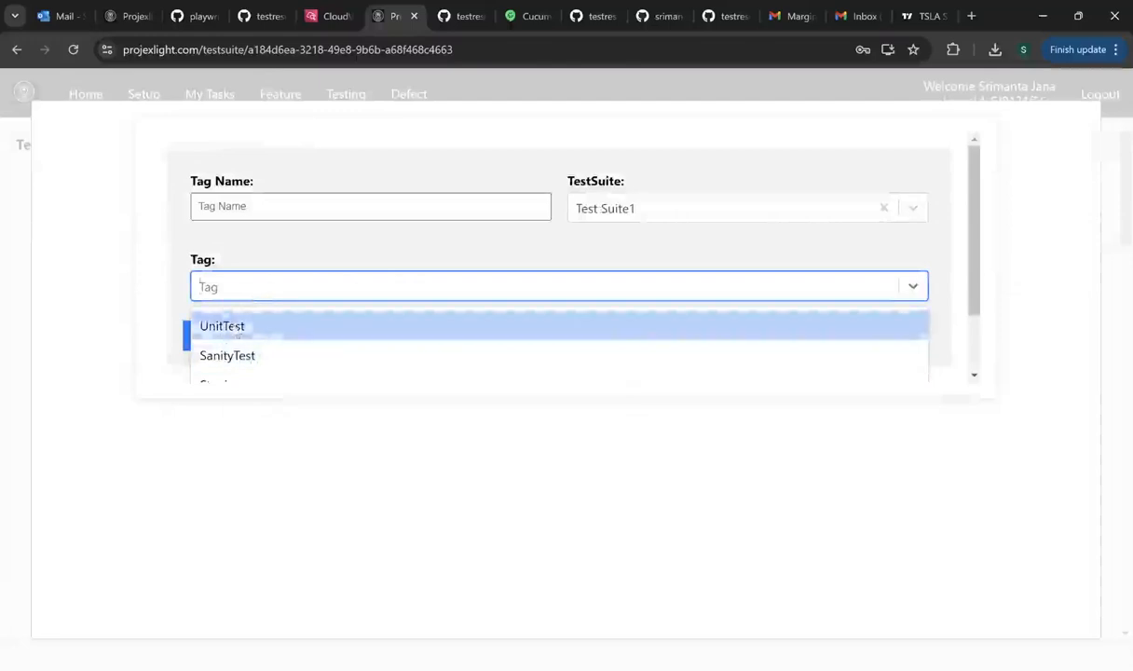
left_click(221, 328)
double_click(263, 206)
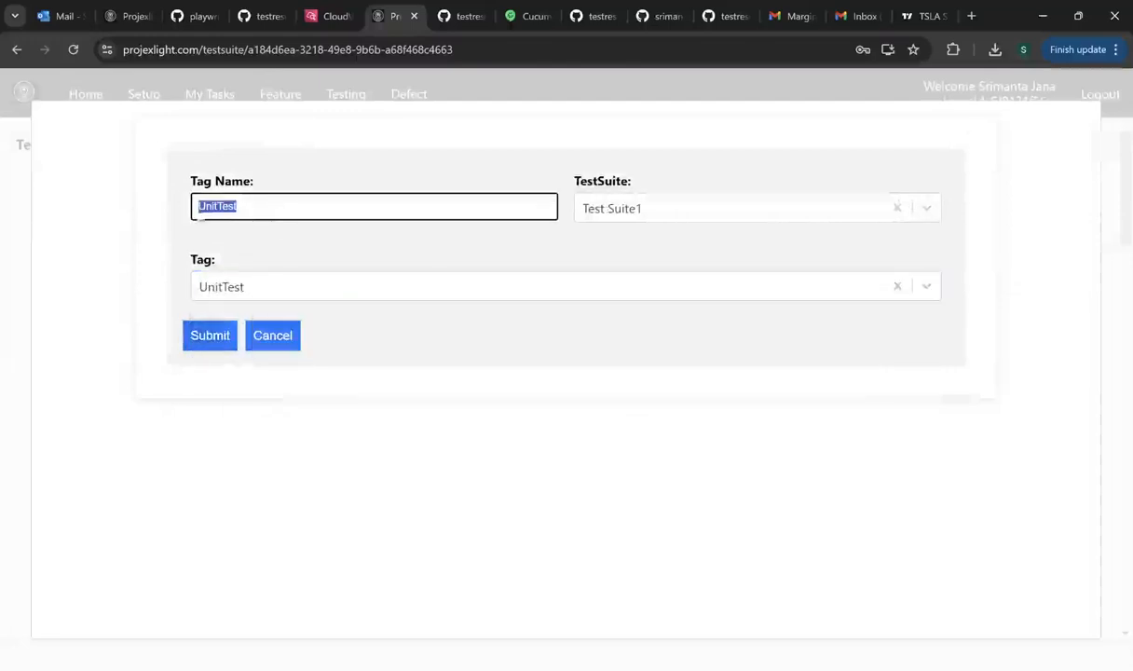
left_click(275, 340)
scroll(288, 367, "down", 10)
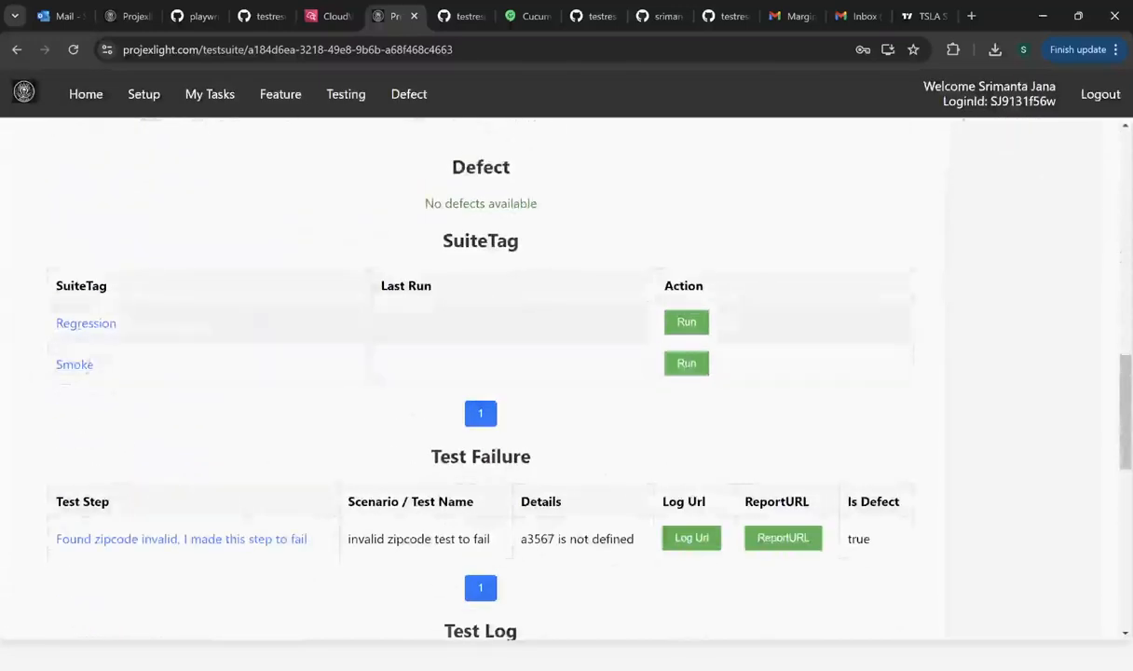
scroll(241, 343, "up", 2)
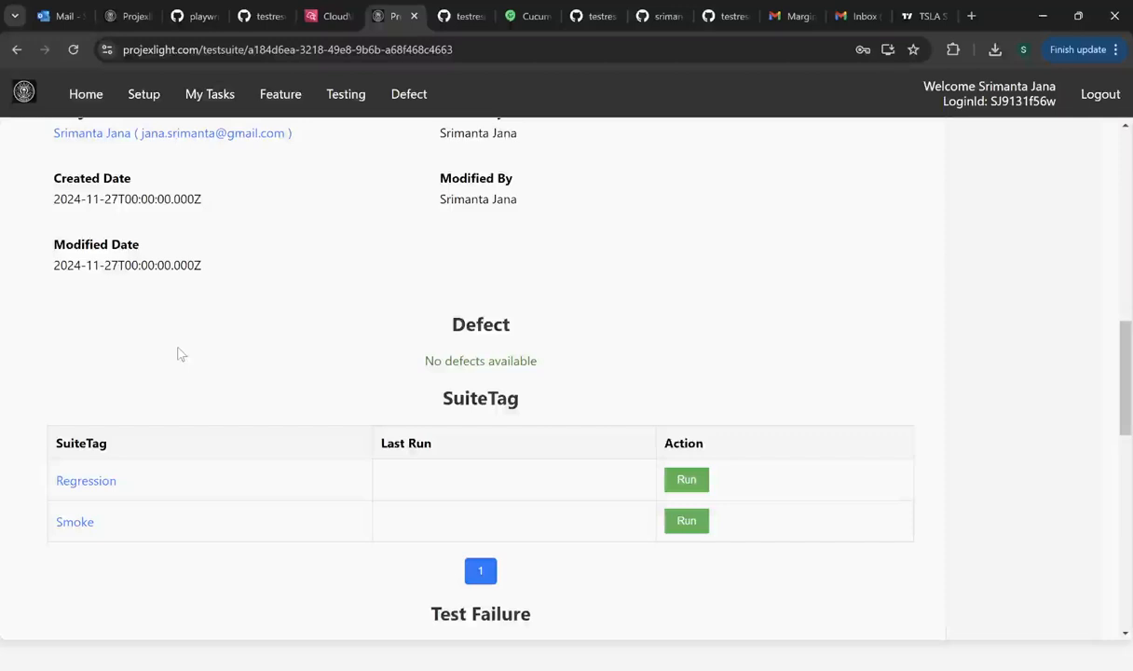
scroll(309, 298, "up", 5)
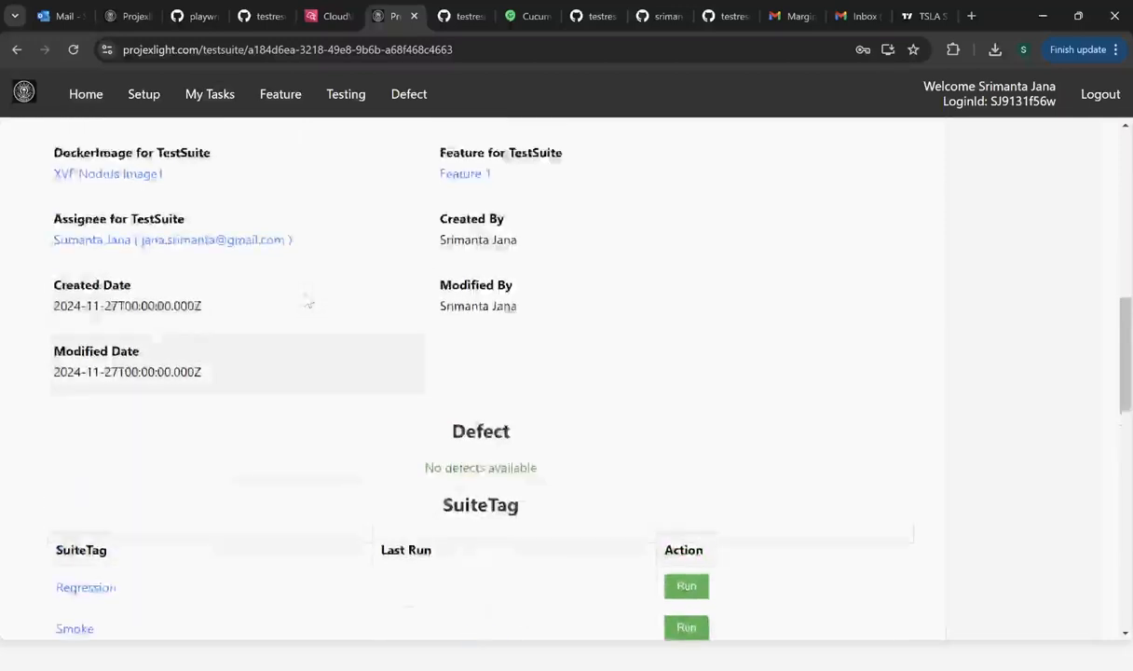
scroll(606, 261, "up", 4)
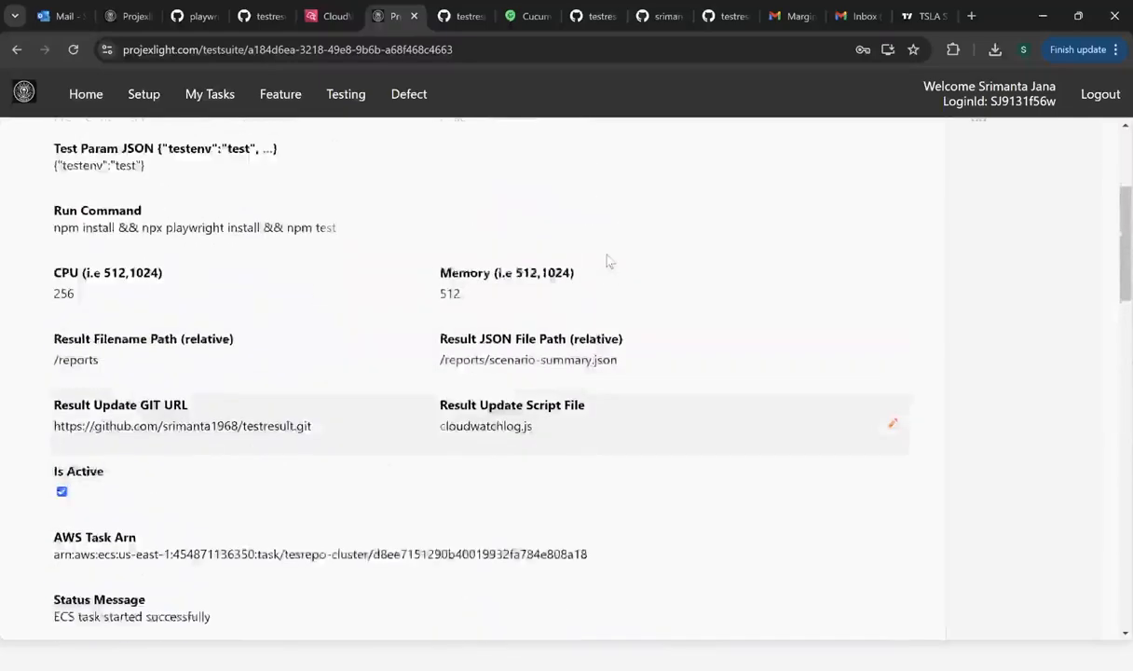
scroll(655, 346, "down", 6)
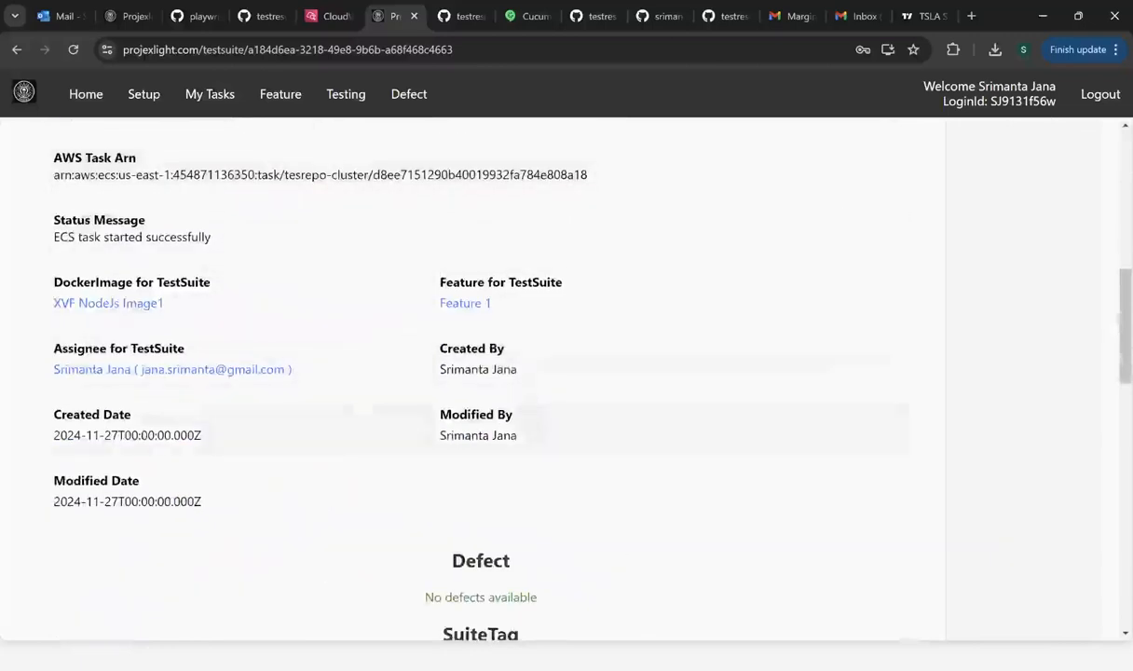
scroll(328, 422, "down", 3)
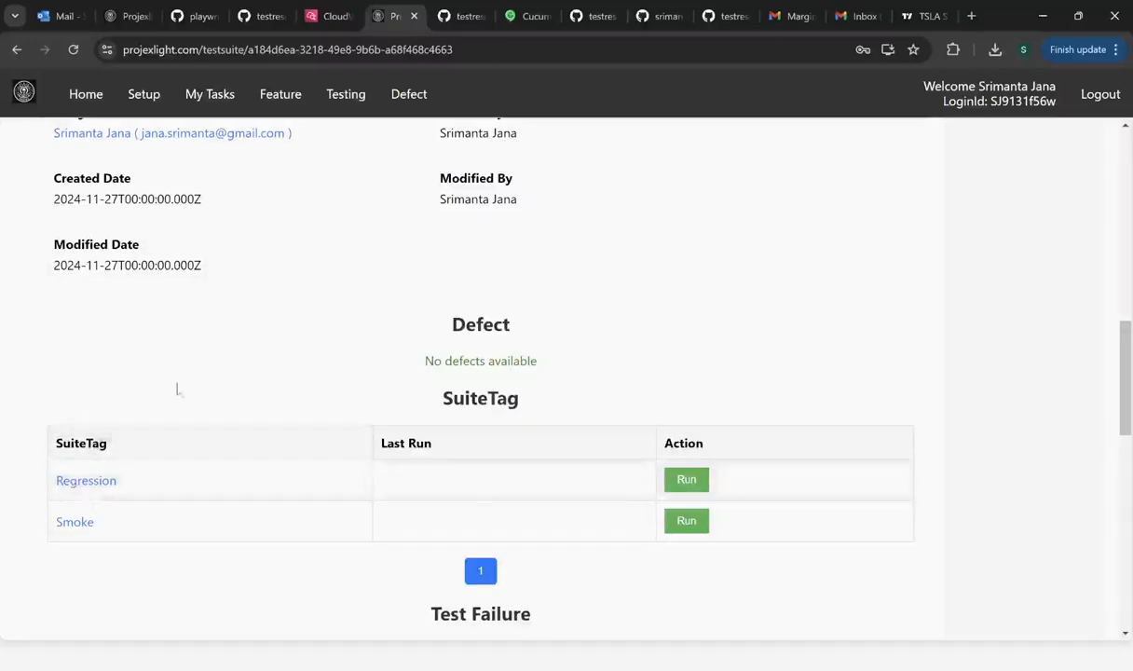
scroll(186, 391, "up", 2)
scroll(187, 398, "up", 4)
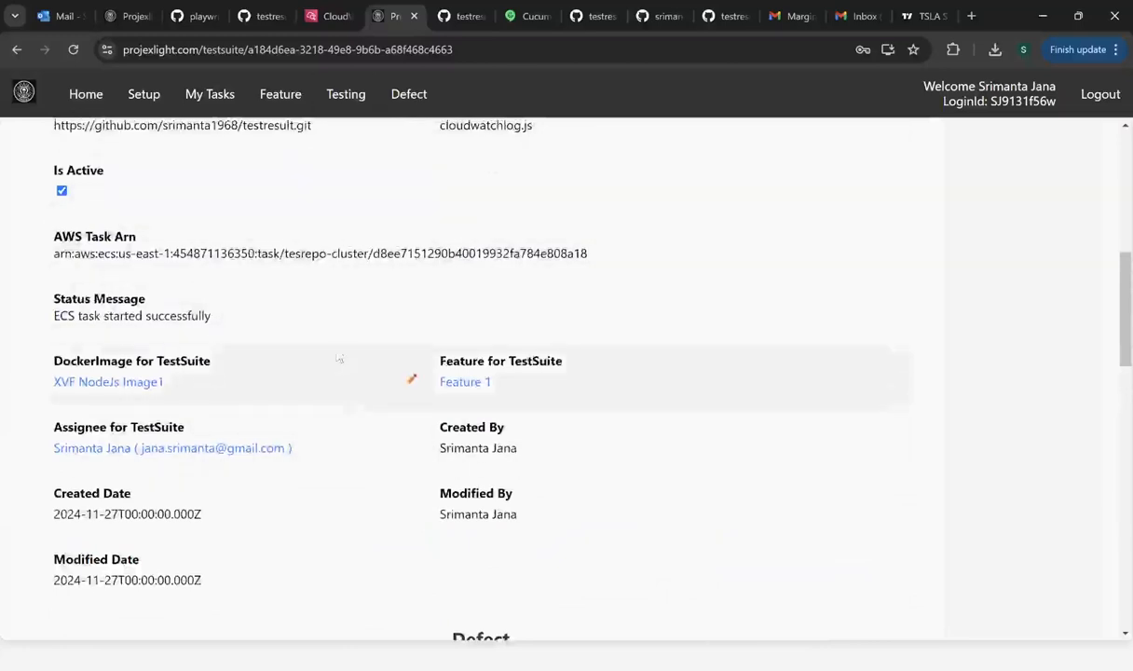
scroll(339, 355, "down", 4)
scroll(339, 355, "down", 2)
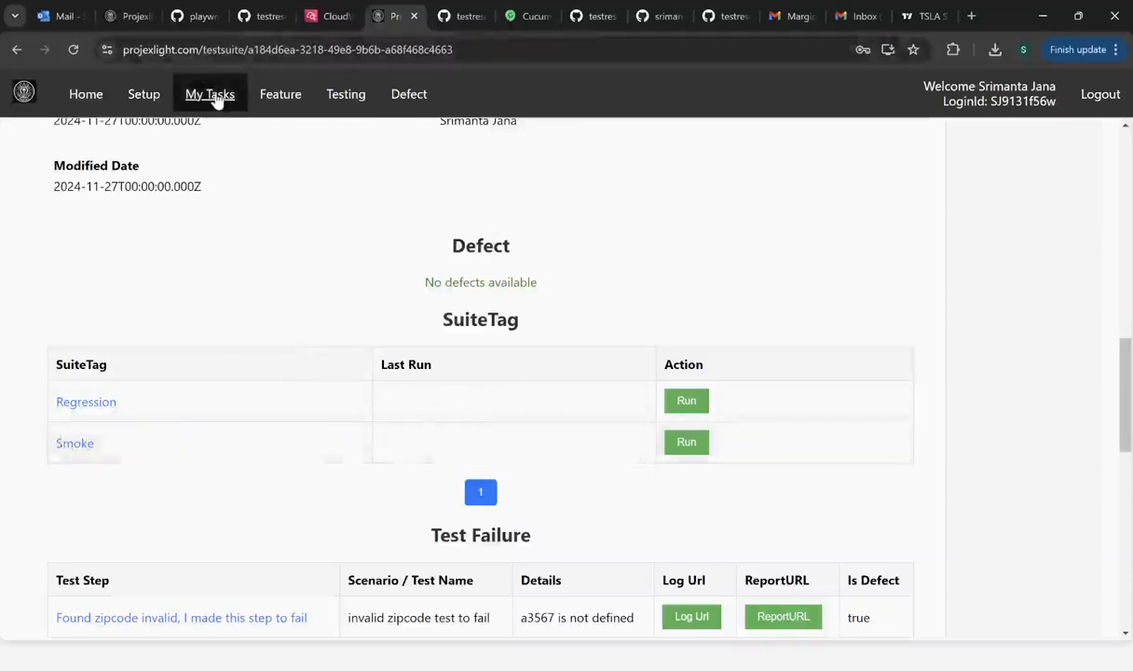
- Review Test Cycle 11's run tags and test reports, then return to the Test Suite search
left_click(346, 103)
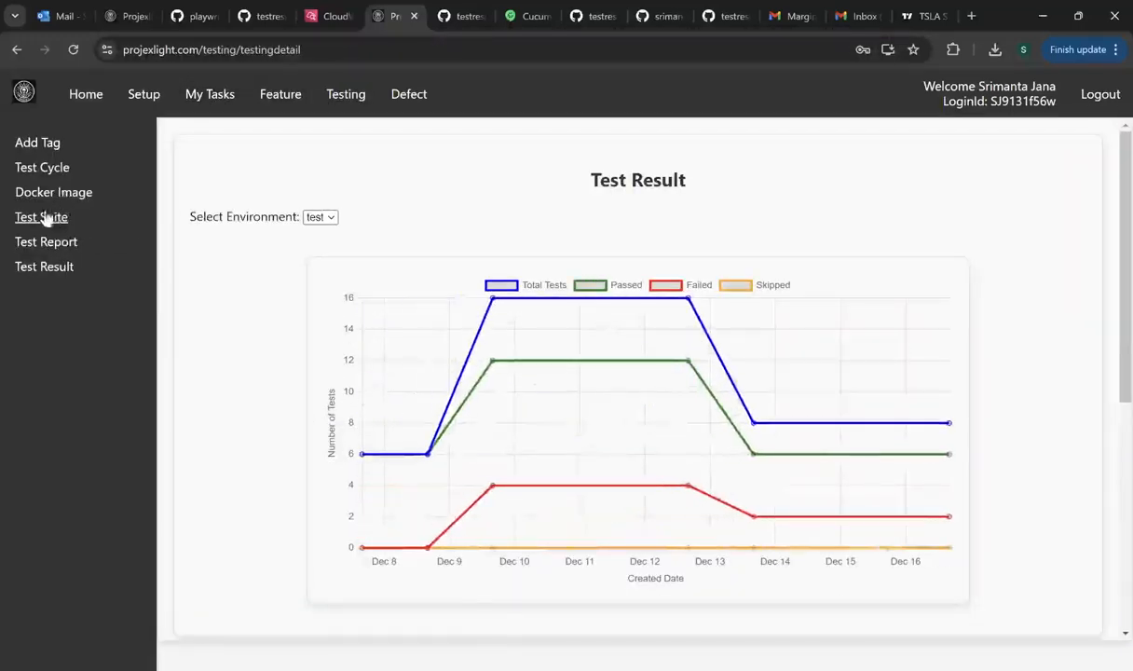
left_click(49, 174)
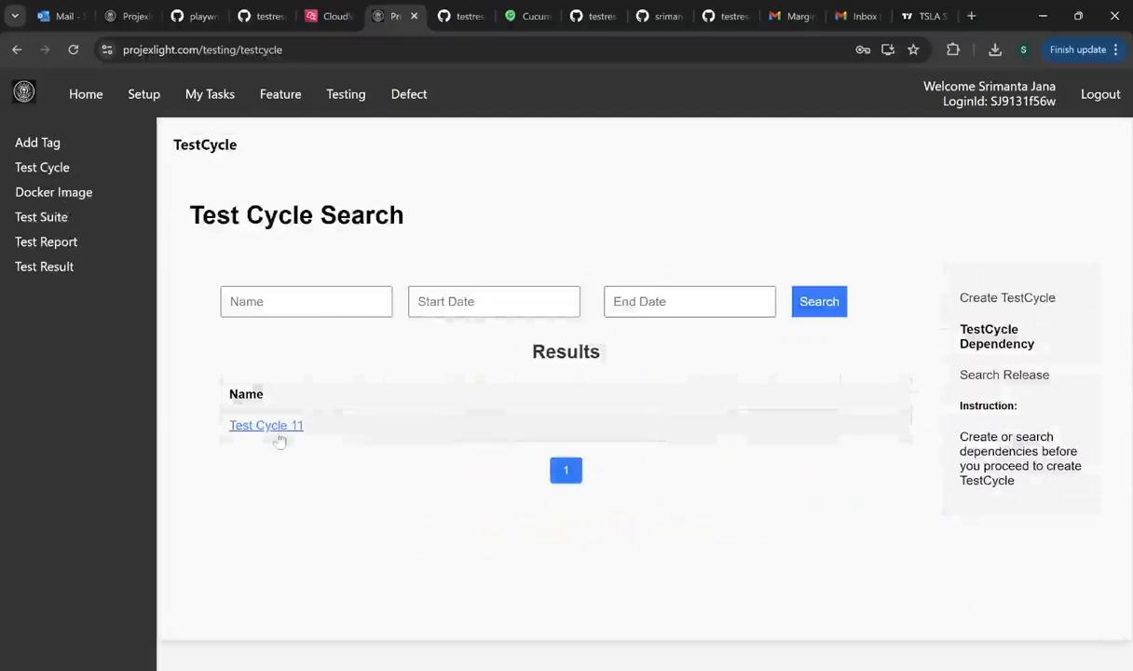
left_click(266, 425)
scroll(298, 448, "down", 10)
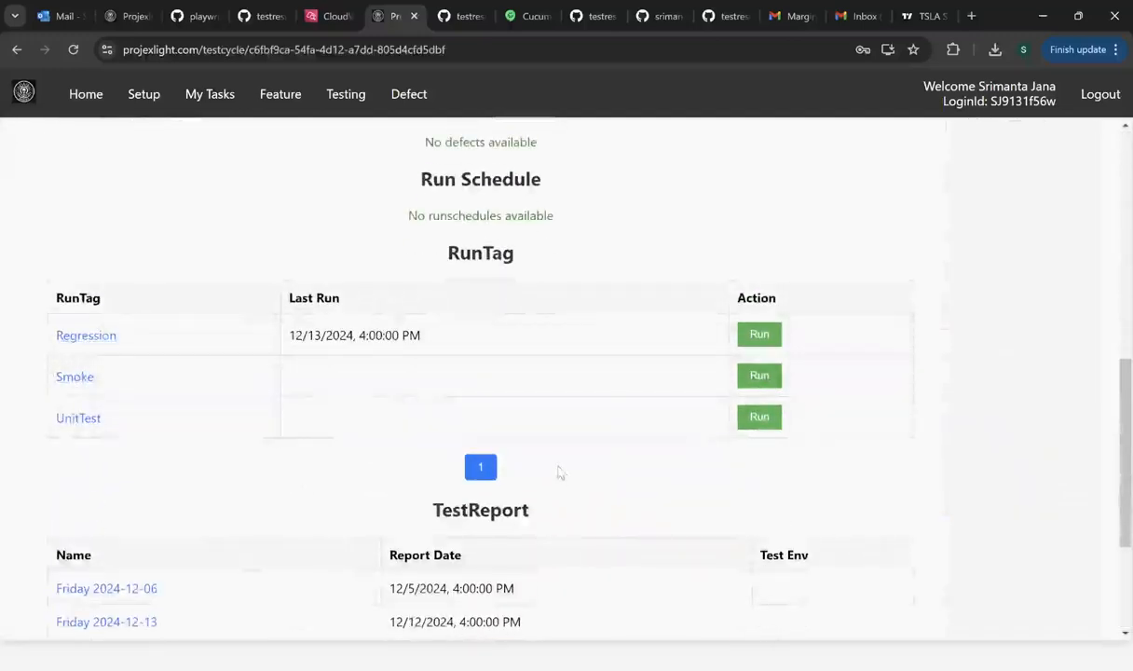
scroll(557, 473, "up", 2)
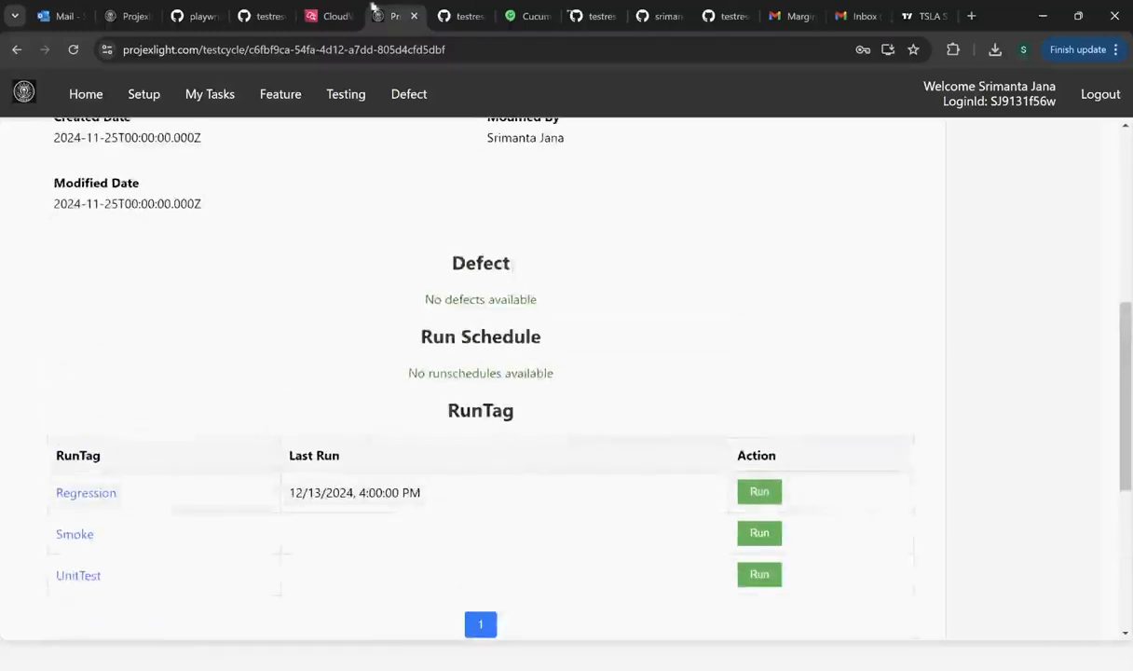
left_click(347, 105)
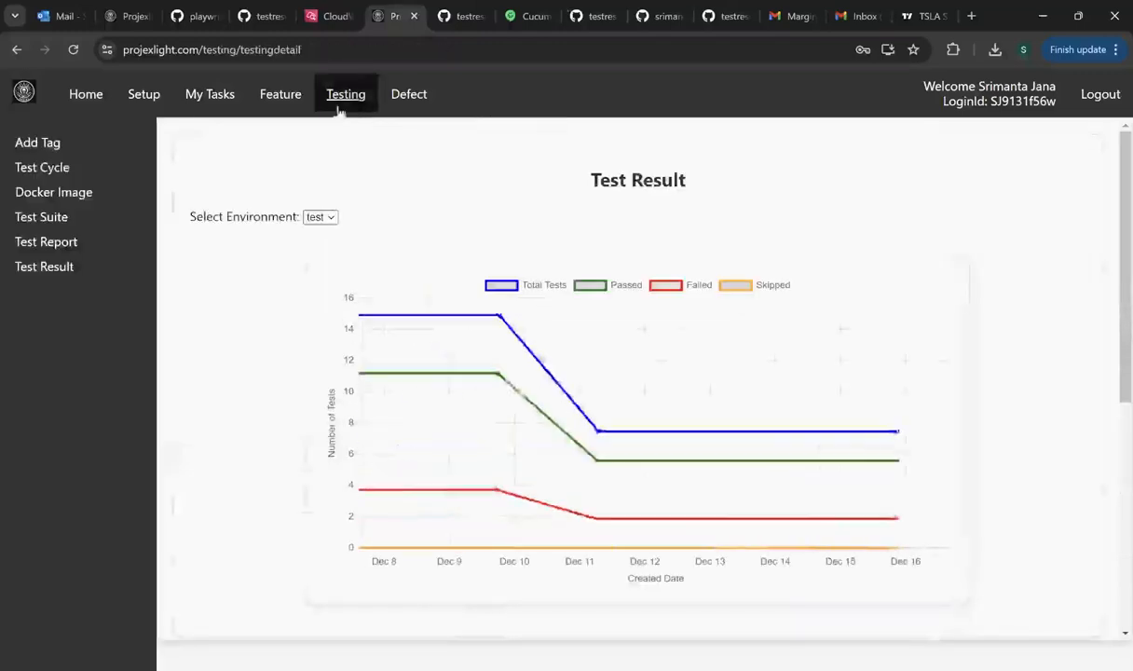
left_click(23, 221)
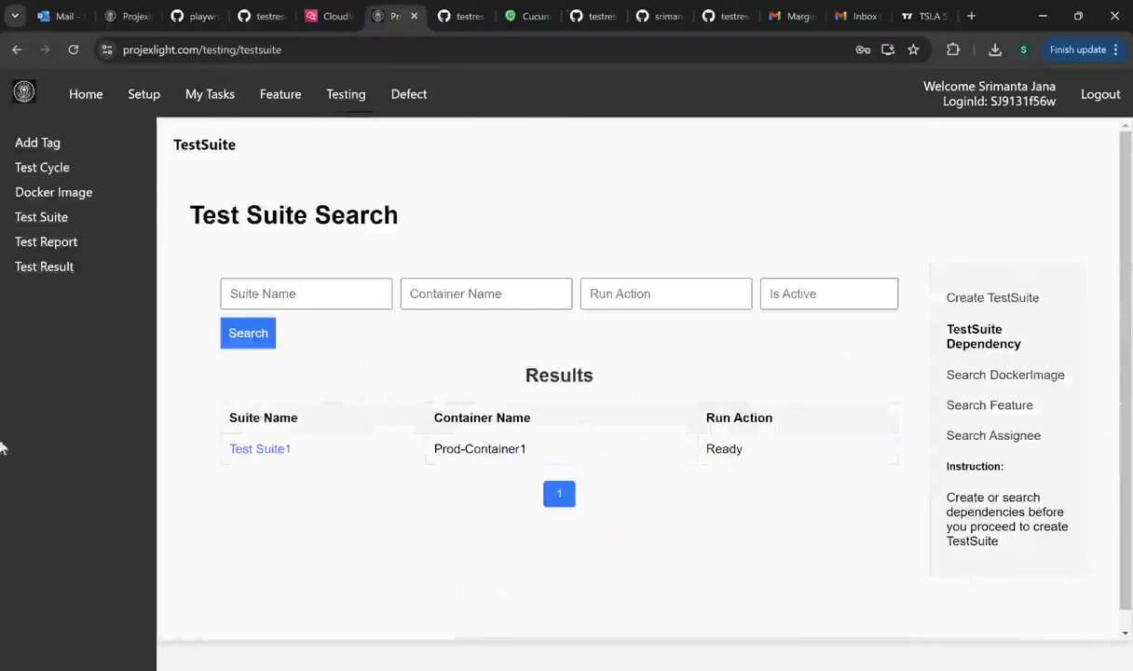
- Open Test Suite1, view its first run's test log, and check the TestResult table
left_click(264, 449)
scroll(339, 400, "down", 10)
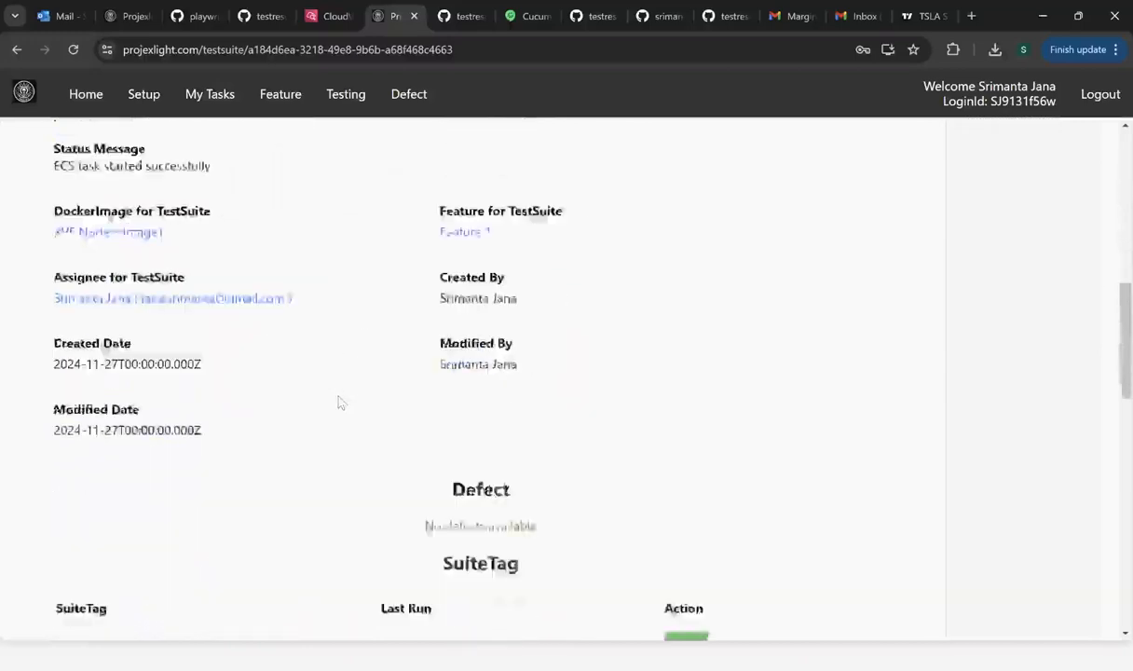
scroll(340, 401, "down", 3)
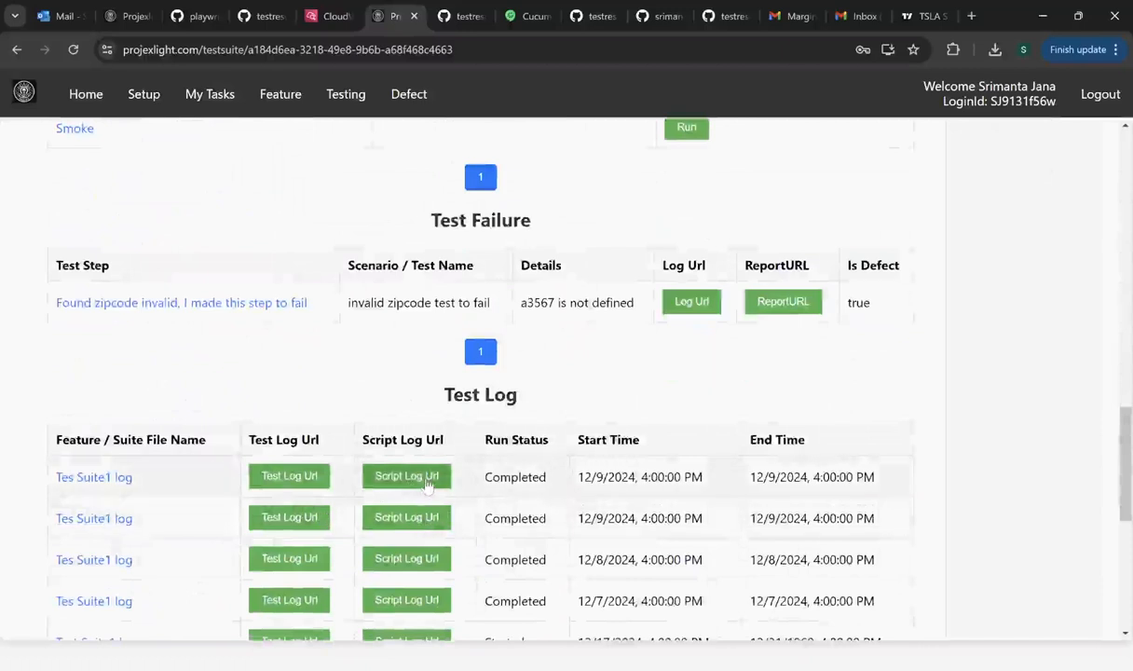
left_click(291, 478)
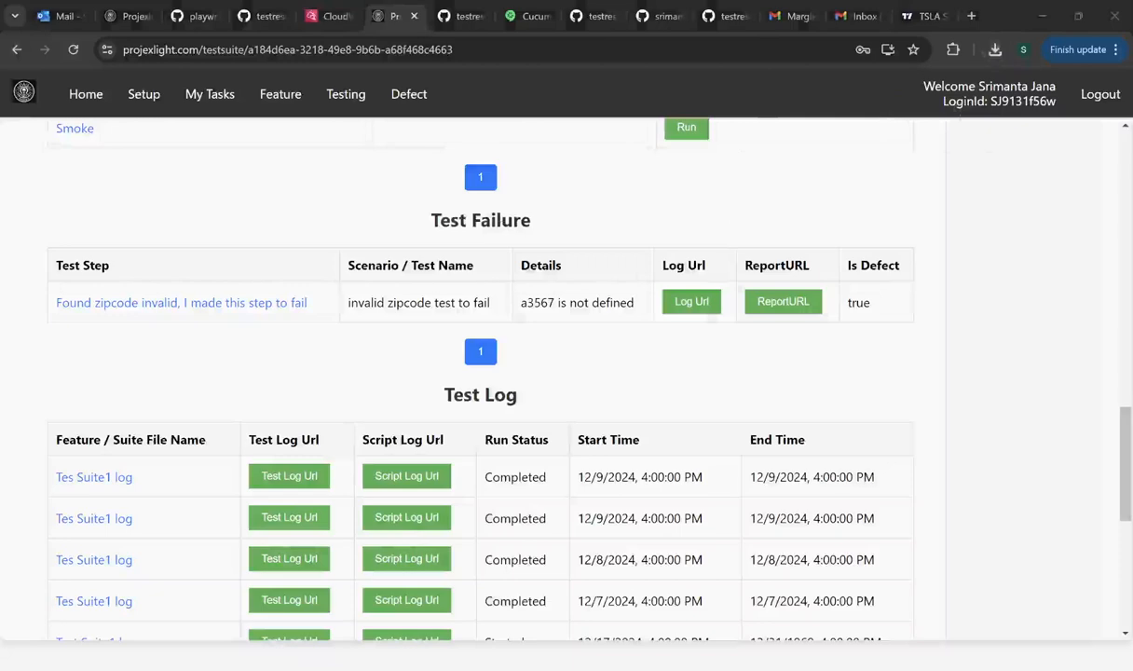
scroll(270, 471, "down", 4)
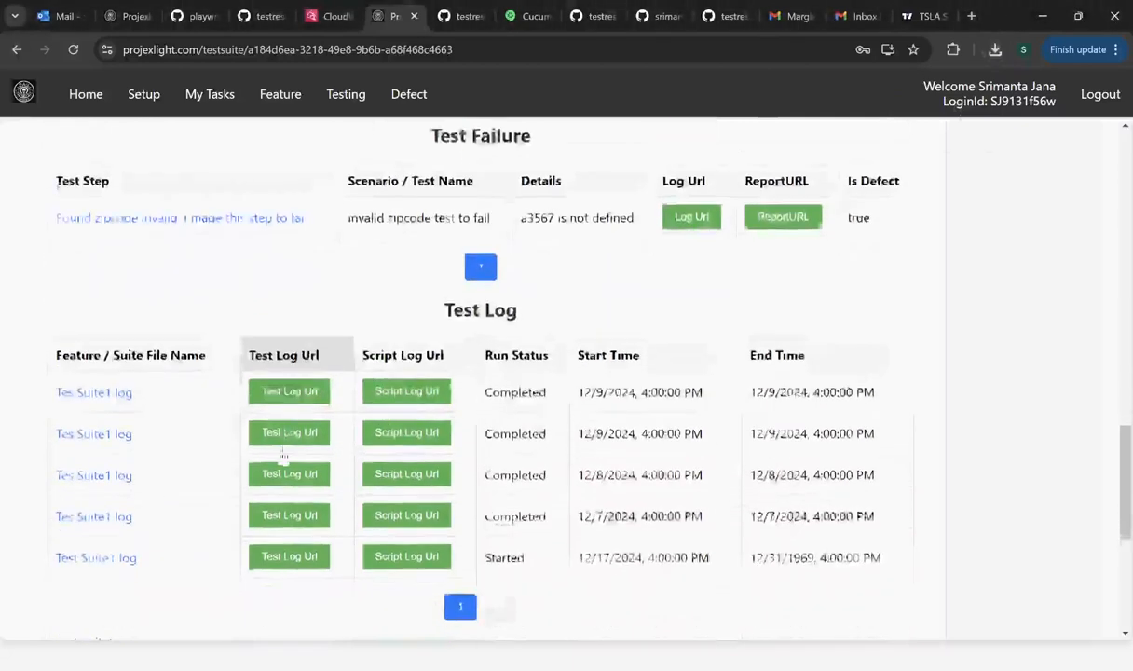
scroll(283, 455, "down", 1)
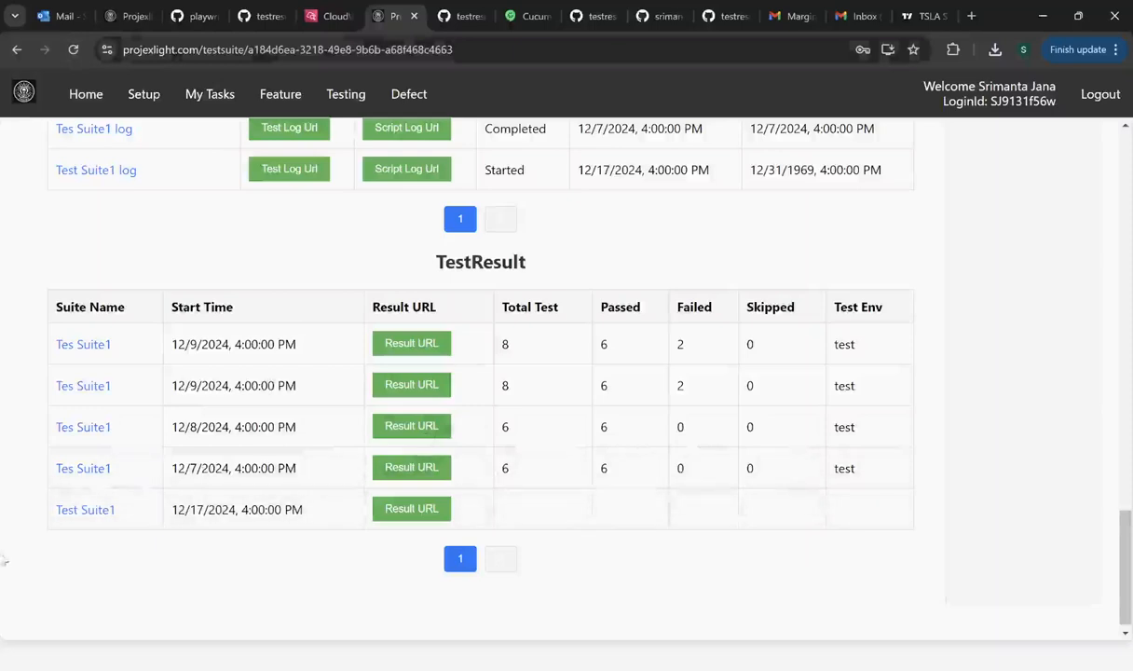
- View the 12/9 run's Cucumber report (6 passed, 2 failed), then return to Test Suite1
left_click(403, 345)
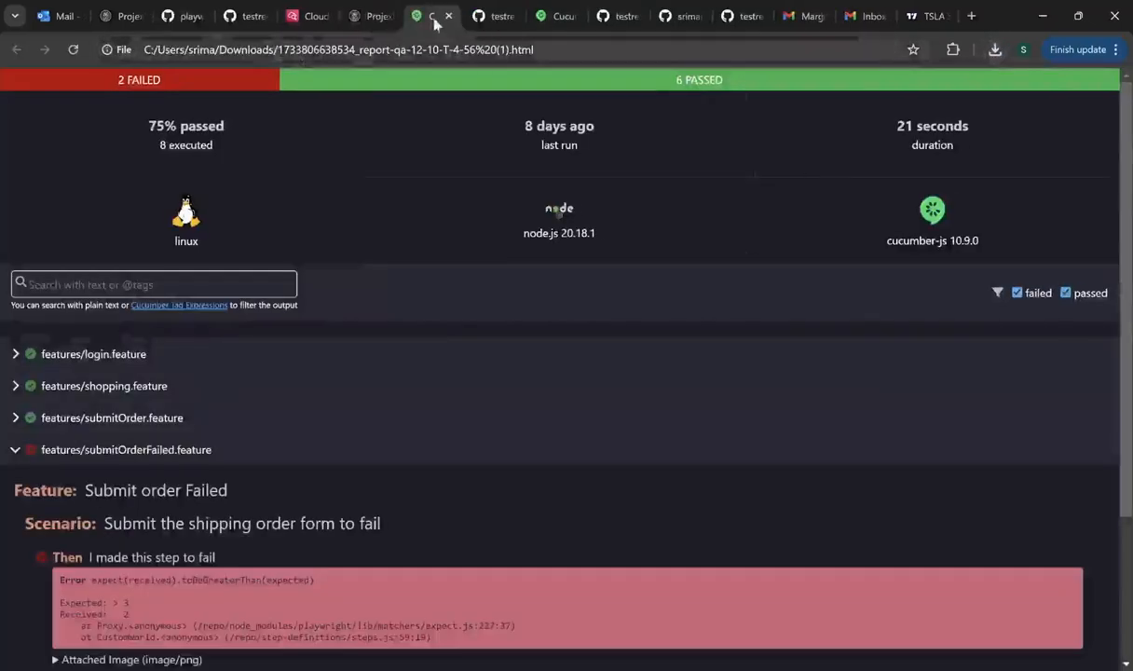
left_click(372, 18)
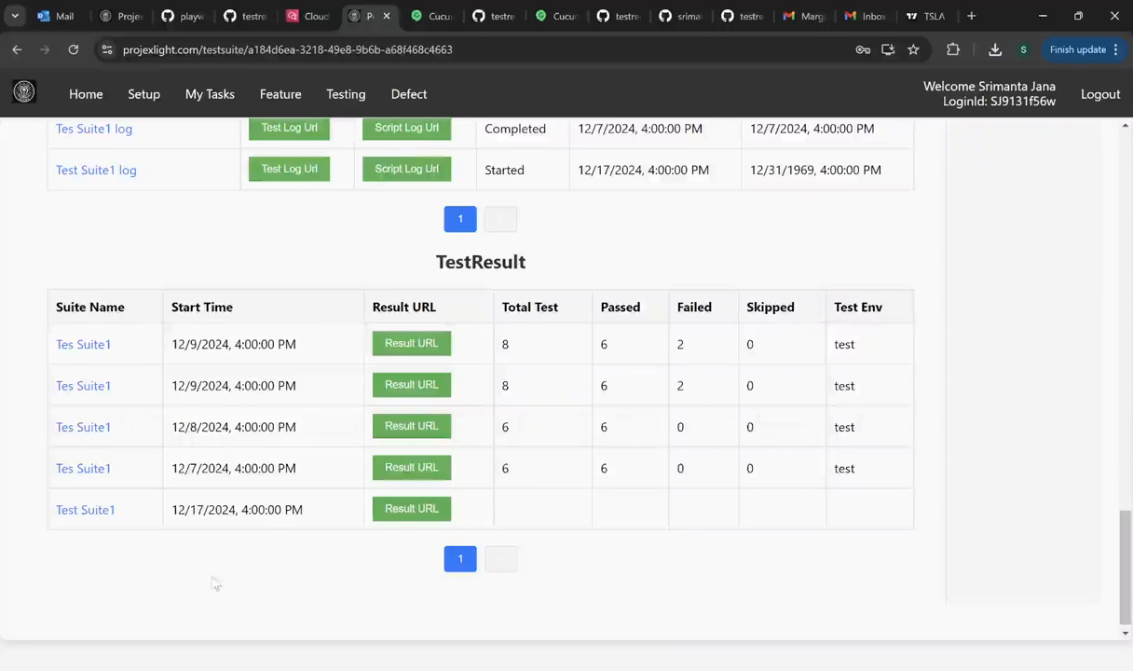
- Scroll back up to Test Suite1's Test Failure table
scroll(215, 567, "up", 3)
scroll(215, 567, "up", 3)
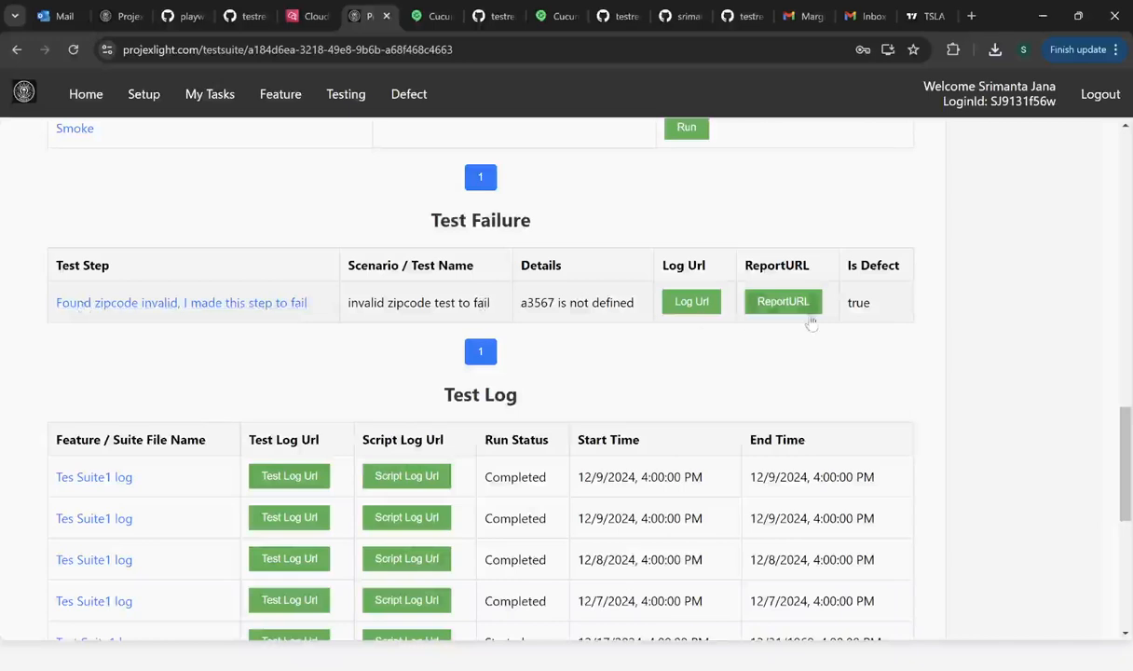
- Open the zipcode failure and toggle Is Defect off and back on
left_click(144, 300)
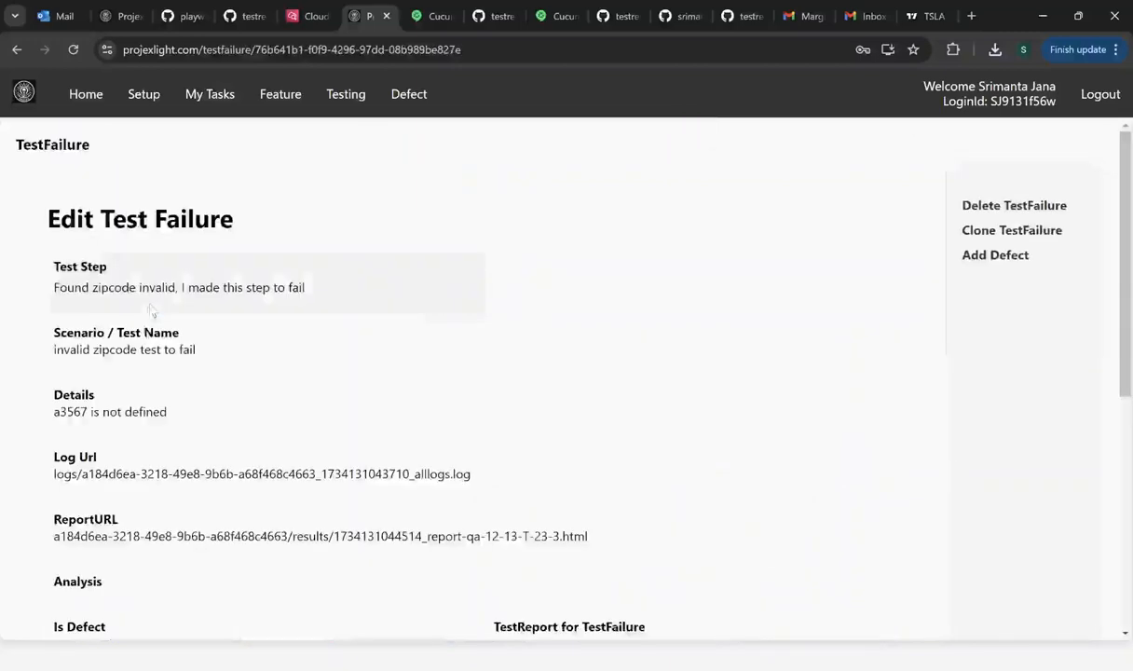
scroll(64, 419, "down", 3)
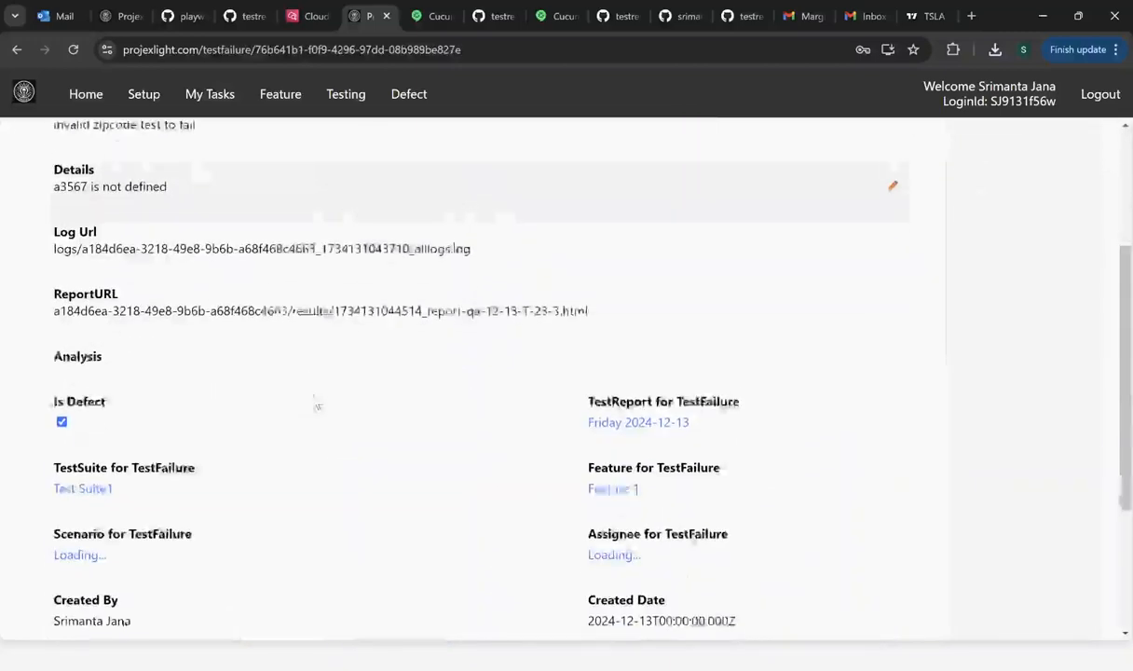
left_click(62, 412)
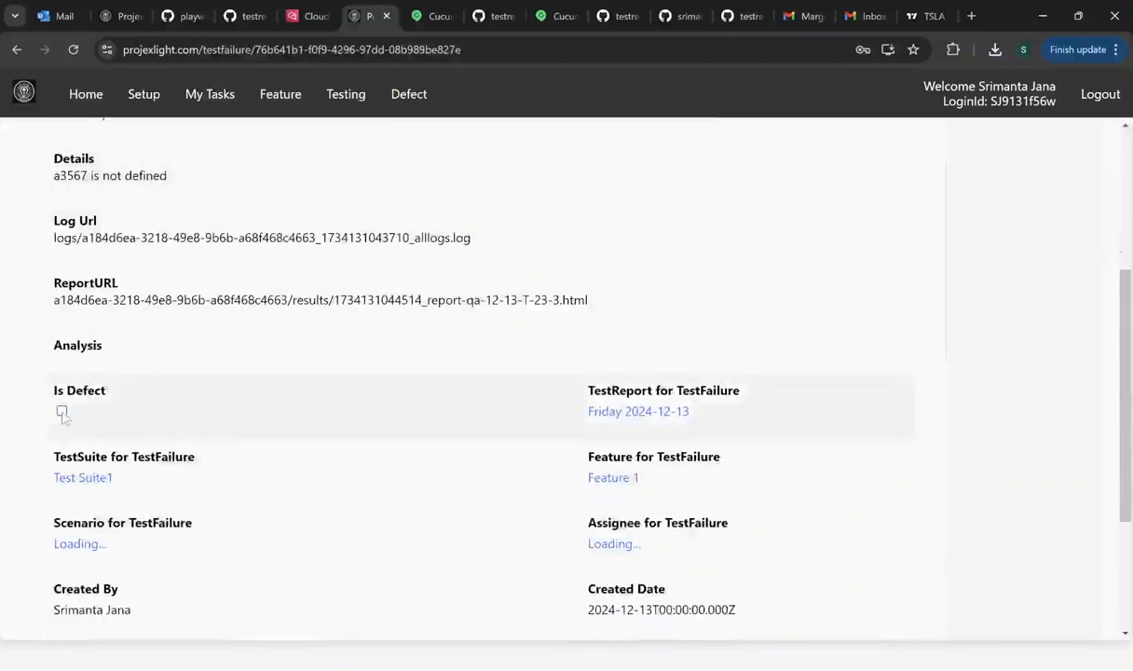
left_click(62, 411)
- Open the linked 'Found zipcode invalid' defect's Edit Defect page and look it over
scroll(386, 316, "down", 6)
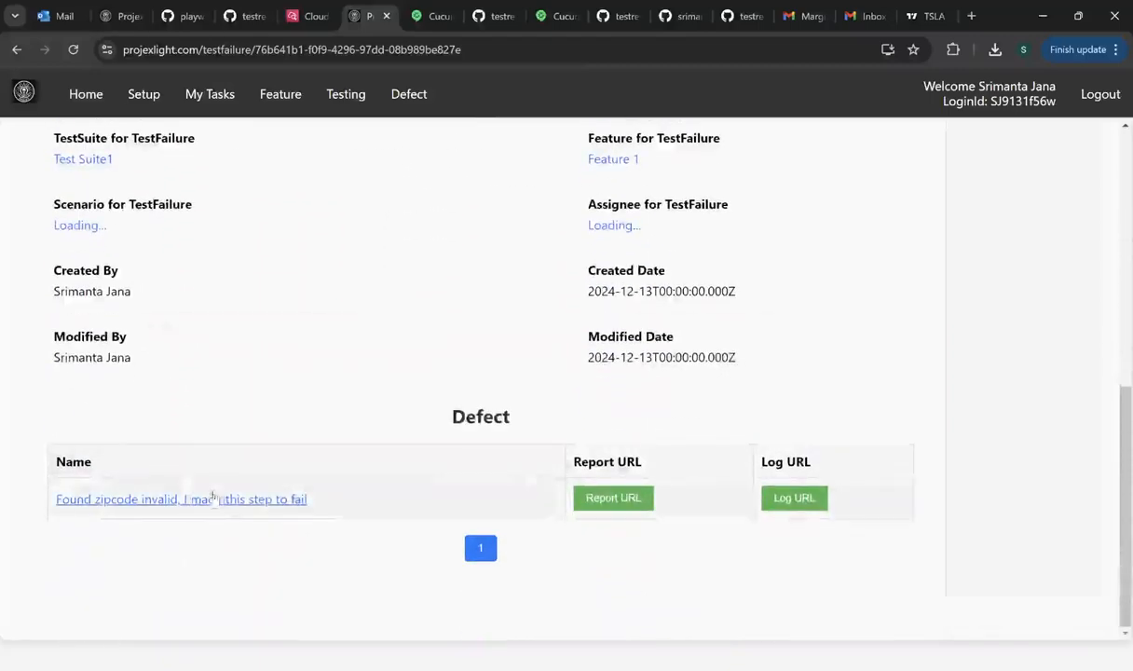
left_click(216, 501)
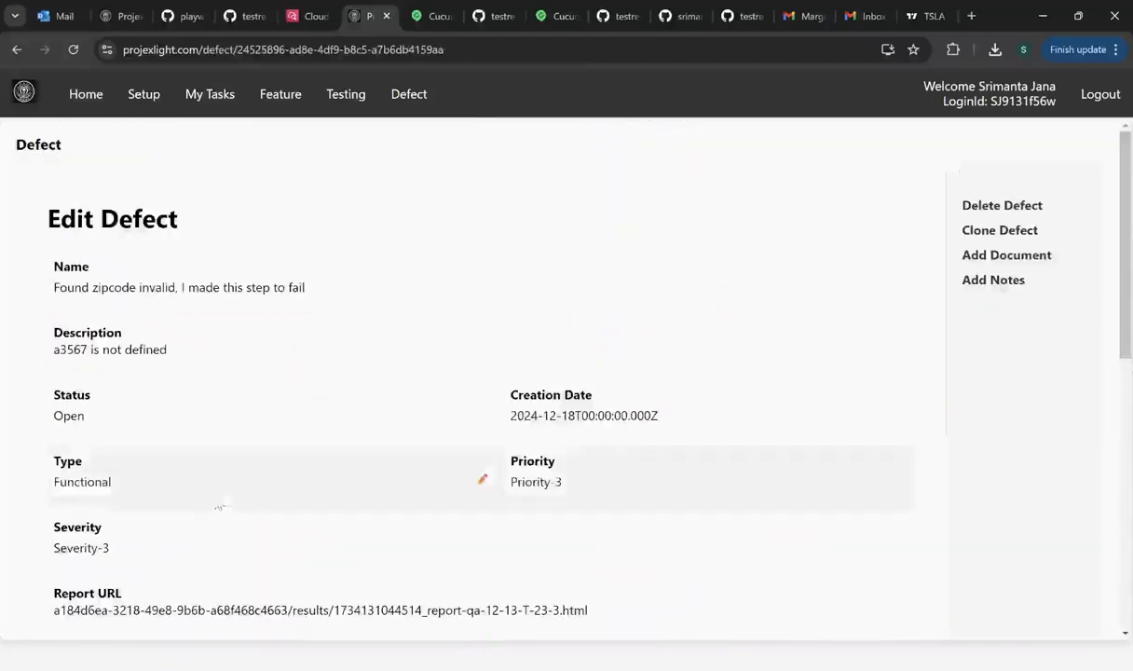
scroll(296, 456, "down", 3)
scroll(296, 457, "down", 4)
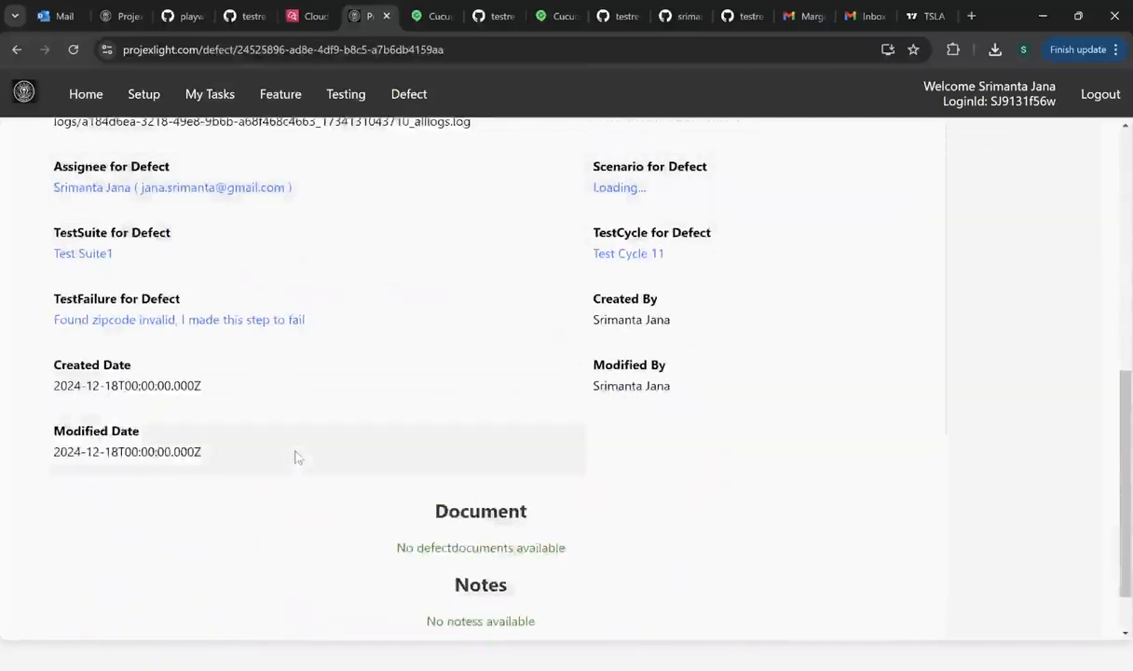
scroll(296, 457, "up", 7)
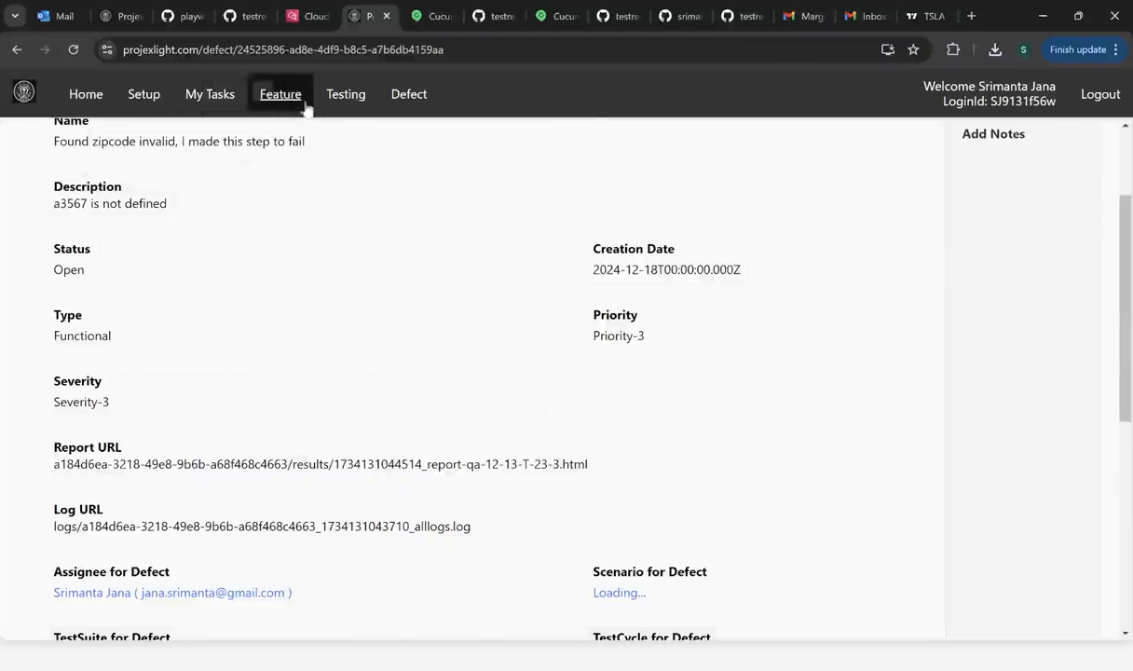
- Browse Test Cycle 11 and My Defects, ending on the Dec 8–17 Test Result chart
left_click(352, 103)
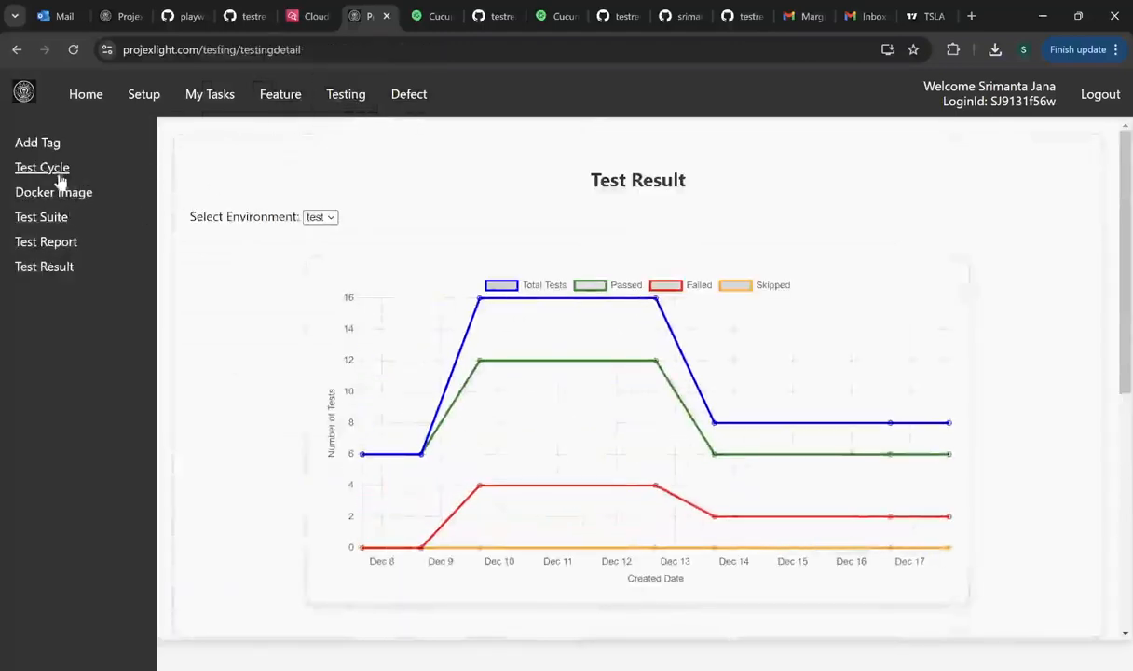
left_click(26, 170)
left_click(261, 426)
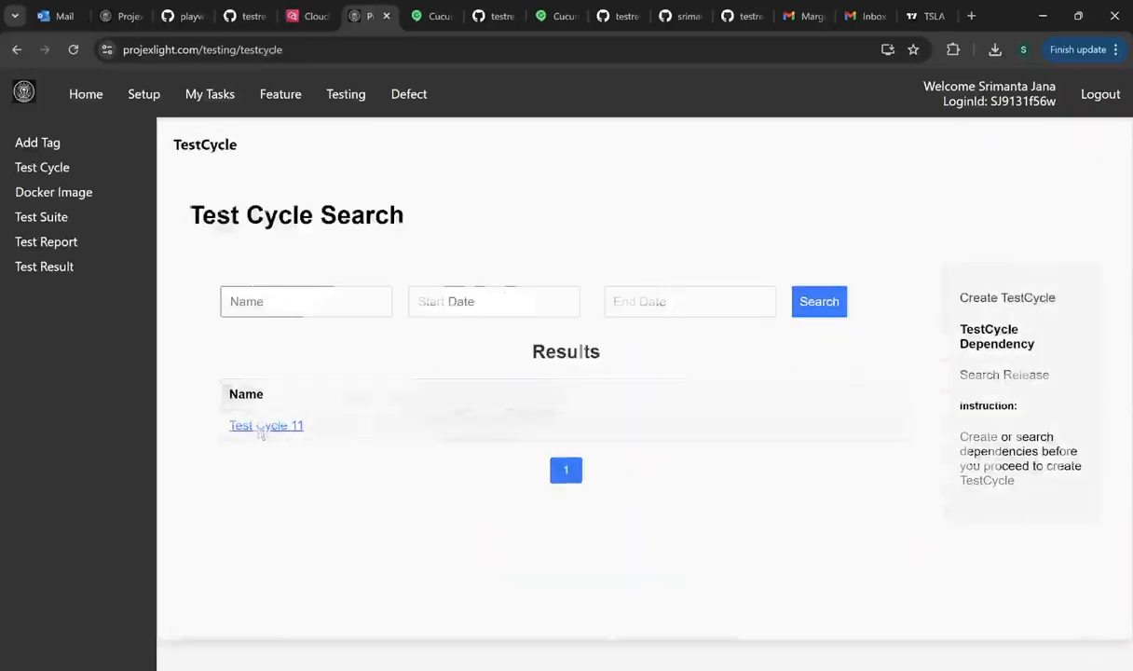
scroll(341, 443, "down", 9)
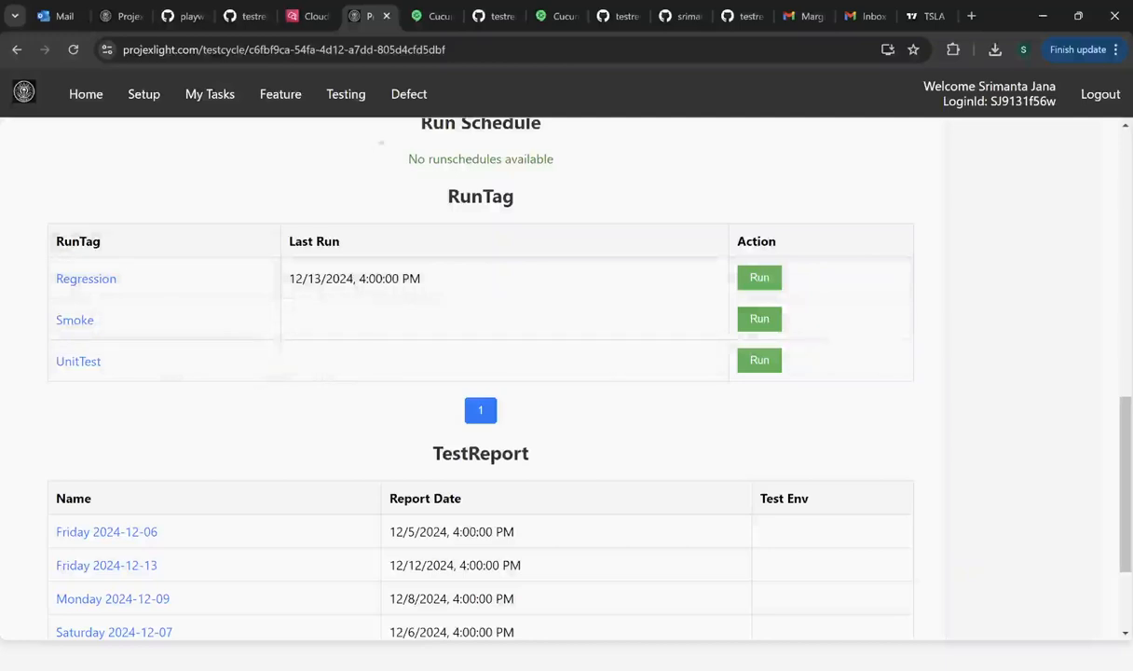
left_click(410, 97)
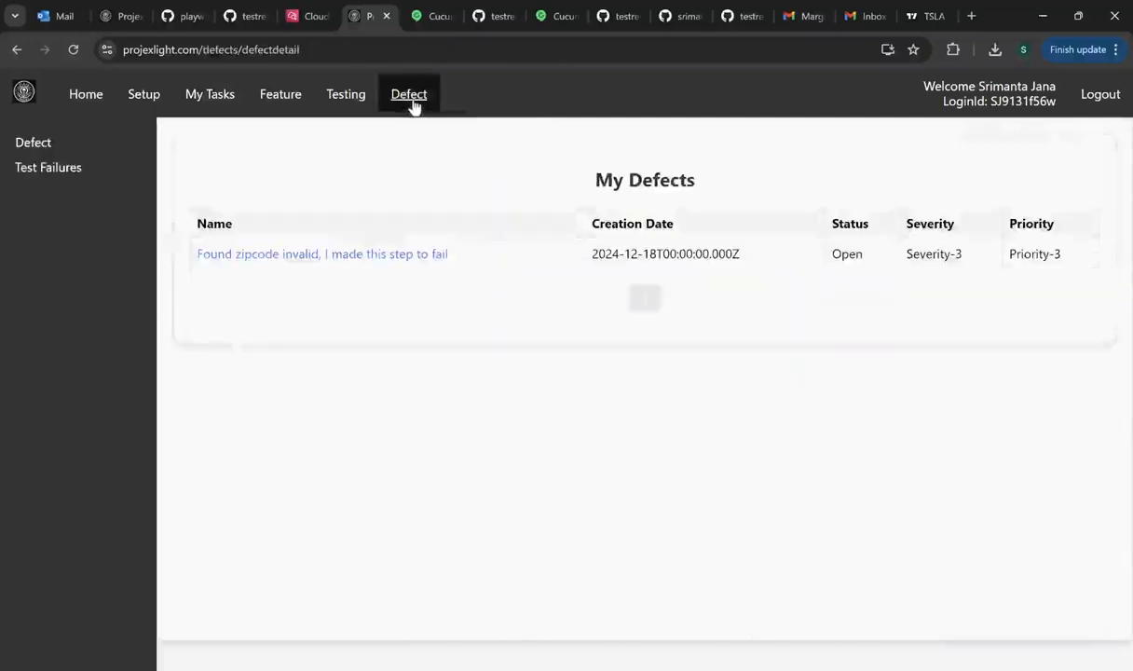
left_click(347, 101)
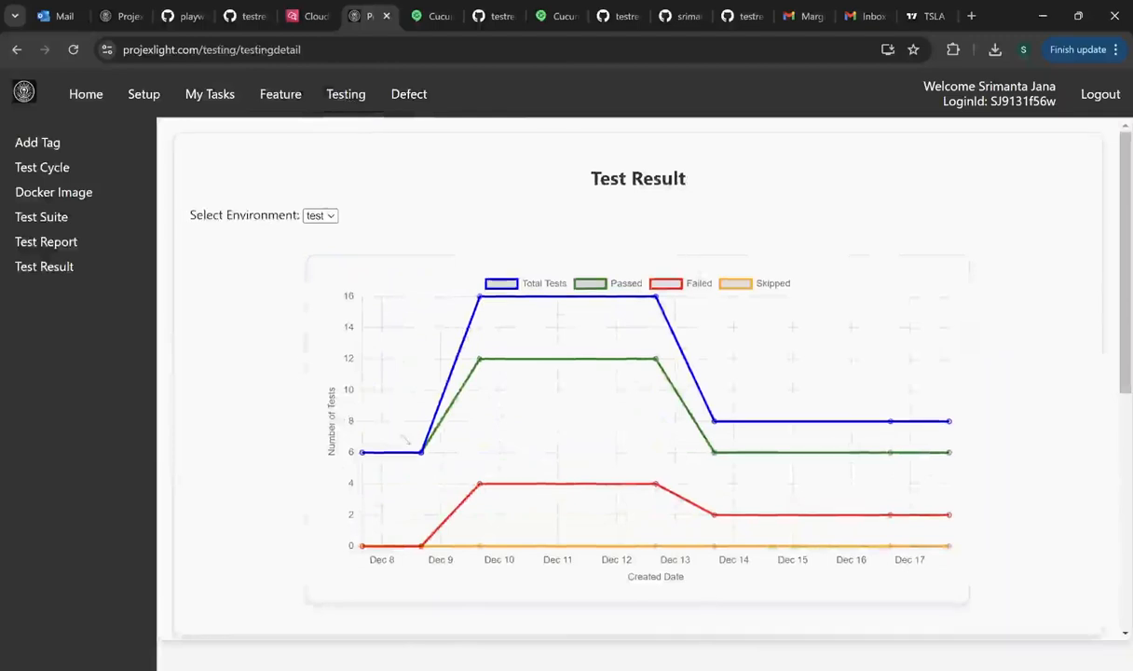
- Check the Test Summary figures below the chart, then go to the Logout page
scroll(639, 372, "down", 2)
scroll(351, 375, "up", 2)
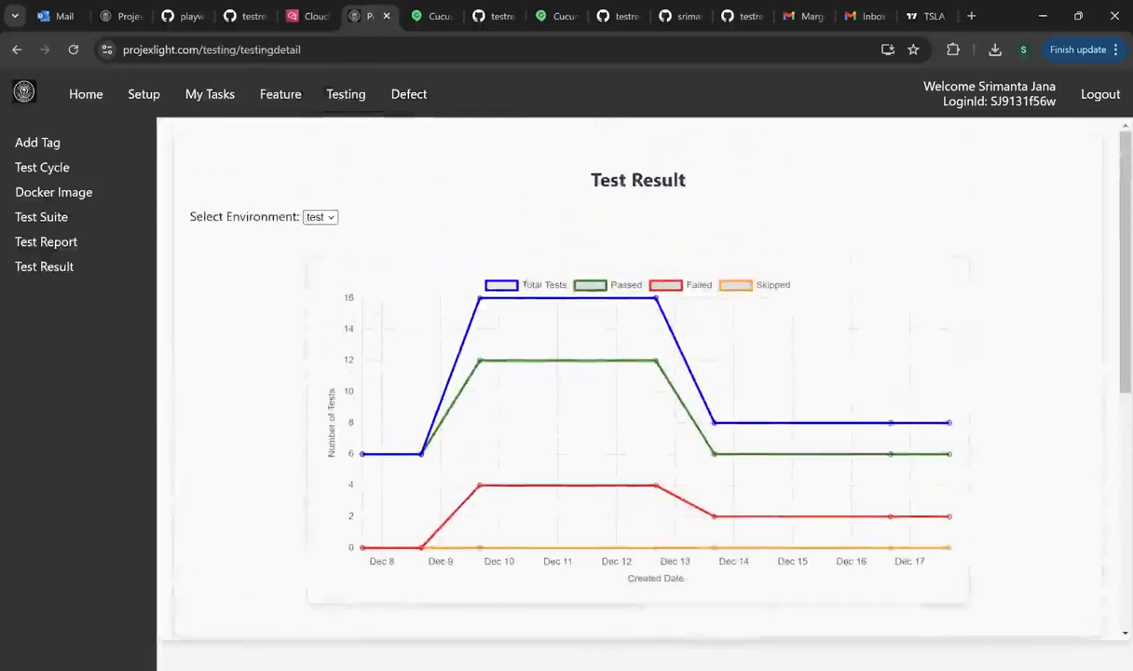
scroll(351, 376, "down", 4)
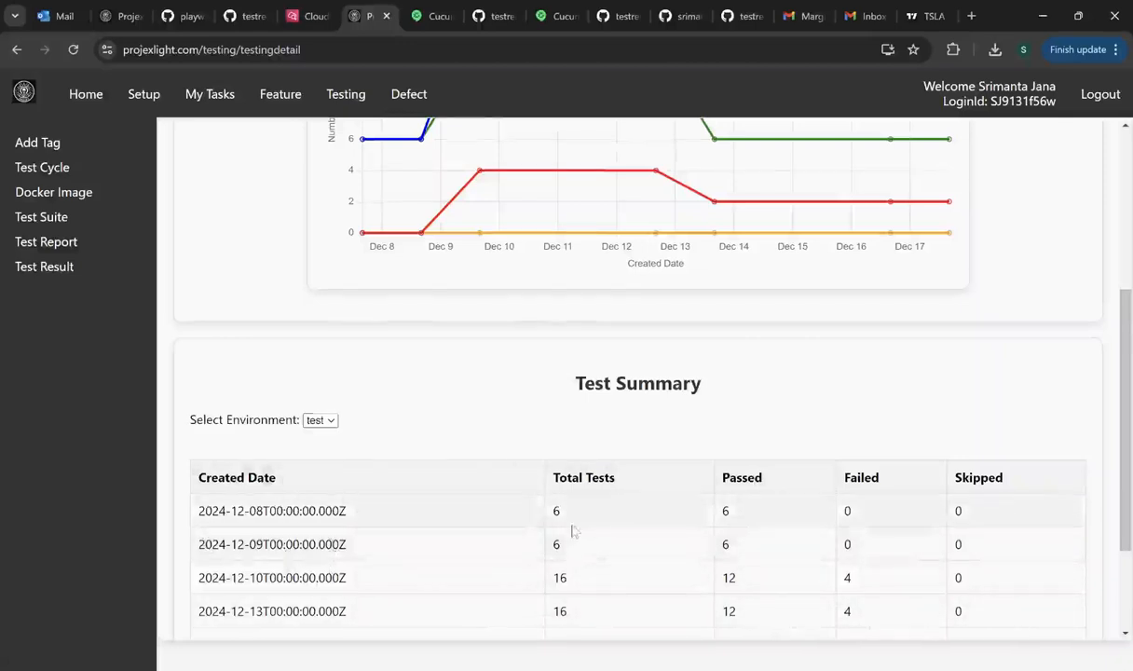
scroll(574, 529, "up", 2)
scroll(574, 529, "up", 2)
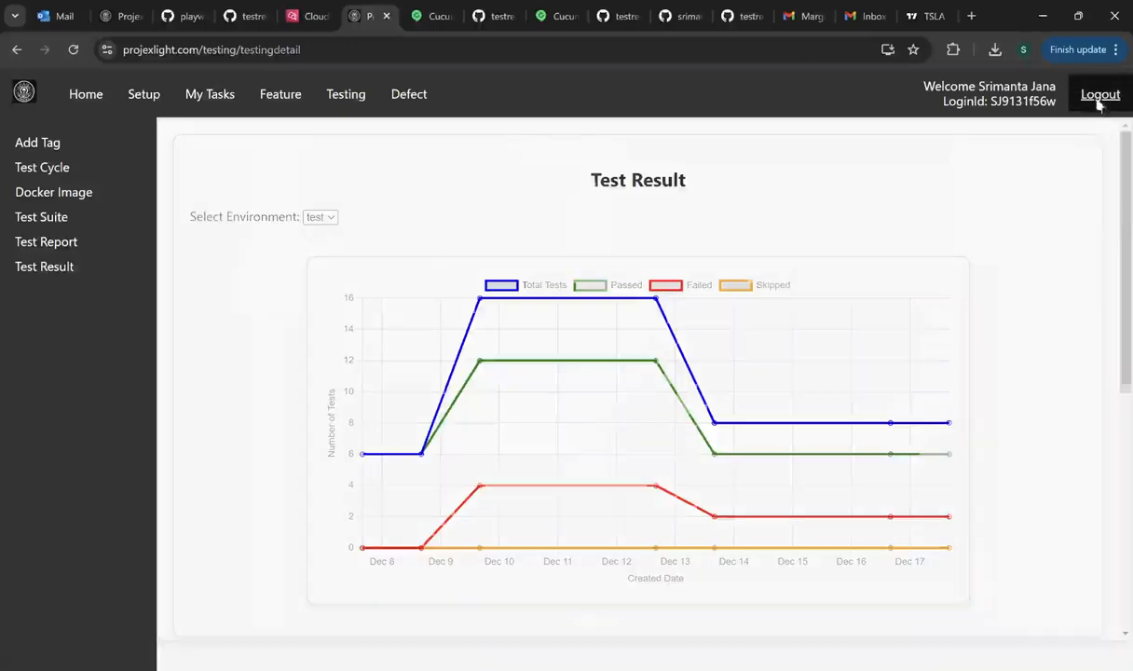
left_click(1095, 101)
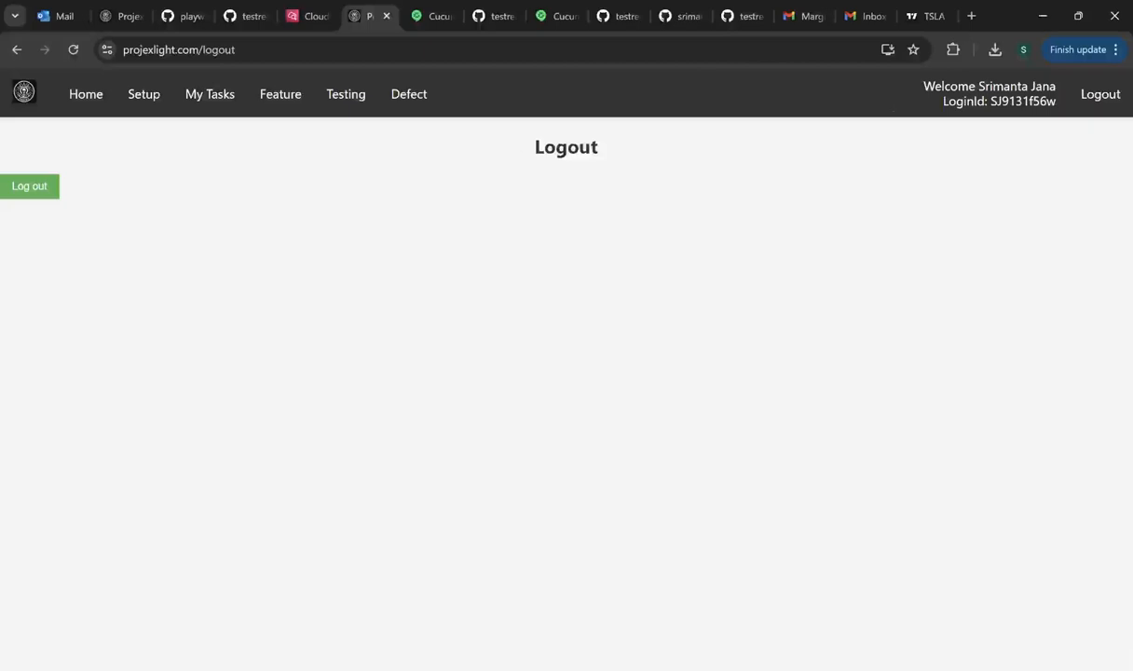